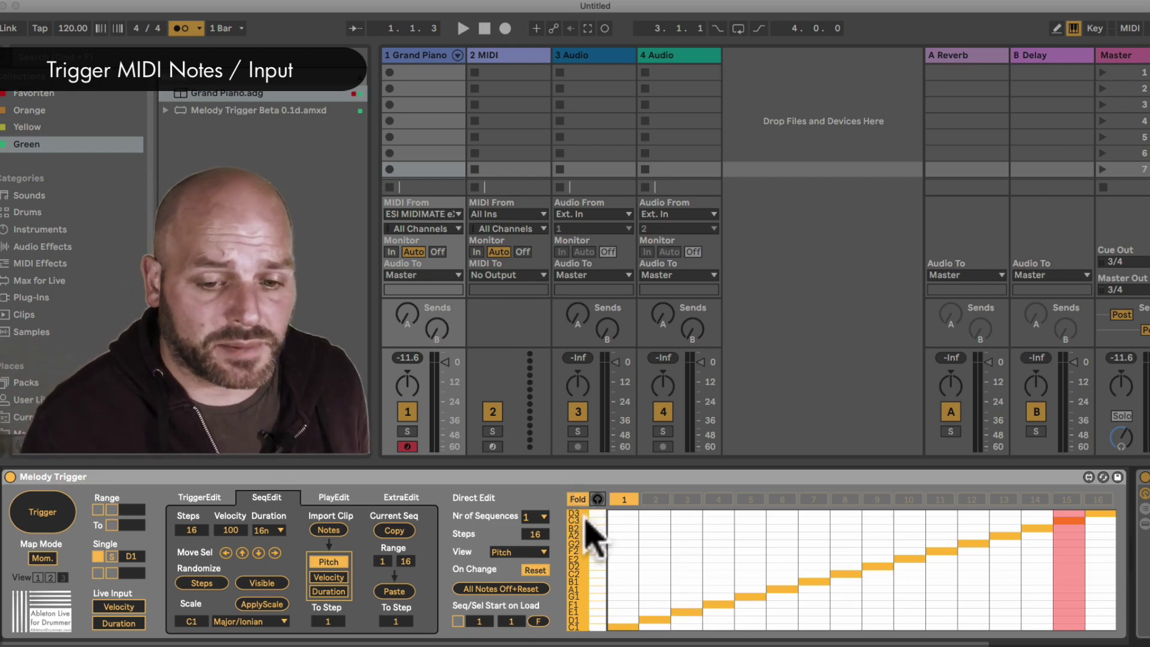
Try other pitches for step 1 in the sequence grid and return it to C1.
click(623, 611)
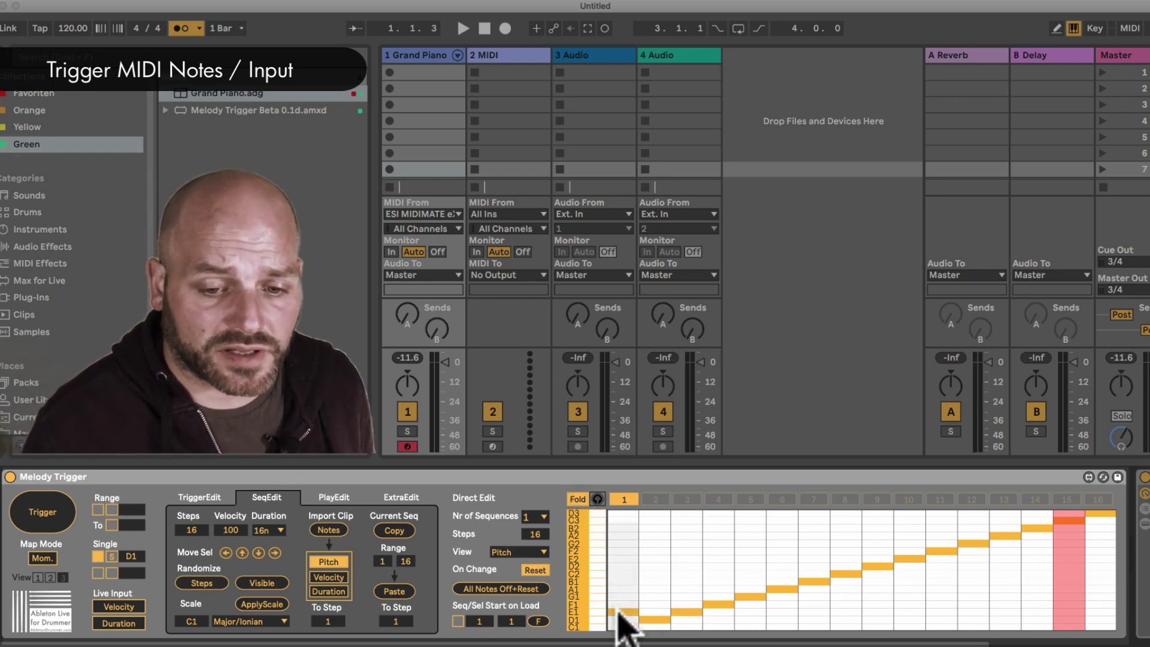
click(623, 544)
click(626, 626)
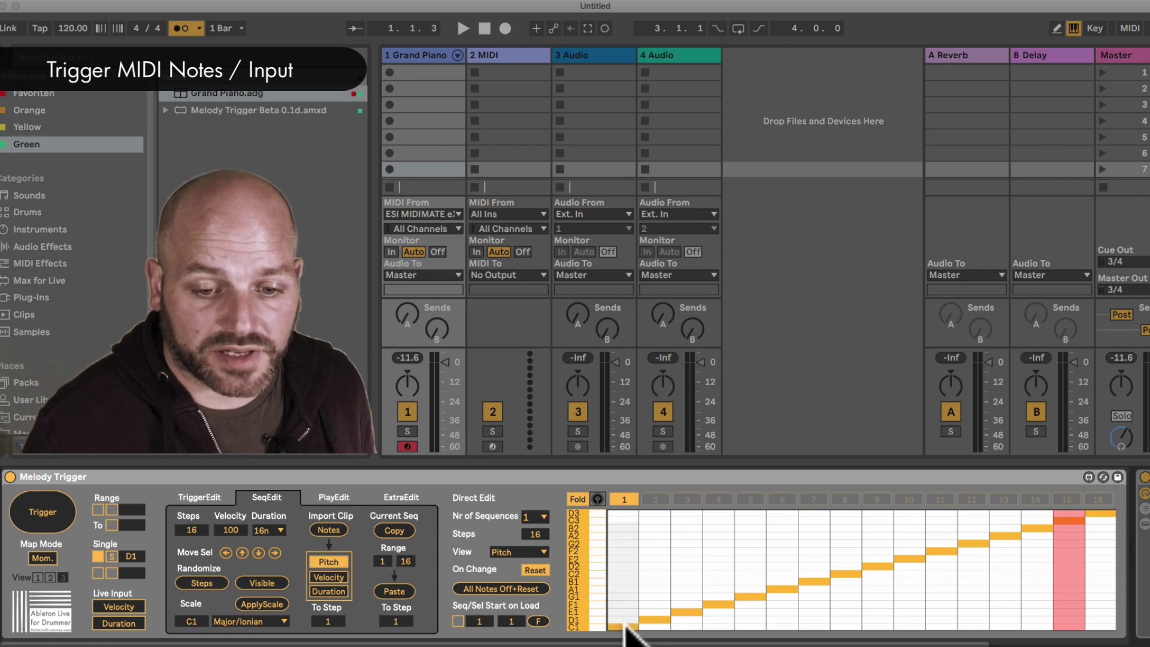
Unfold the pitch grid to show all notes around C1 to C3 and turn on note preview.
click(581, 501)
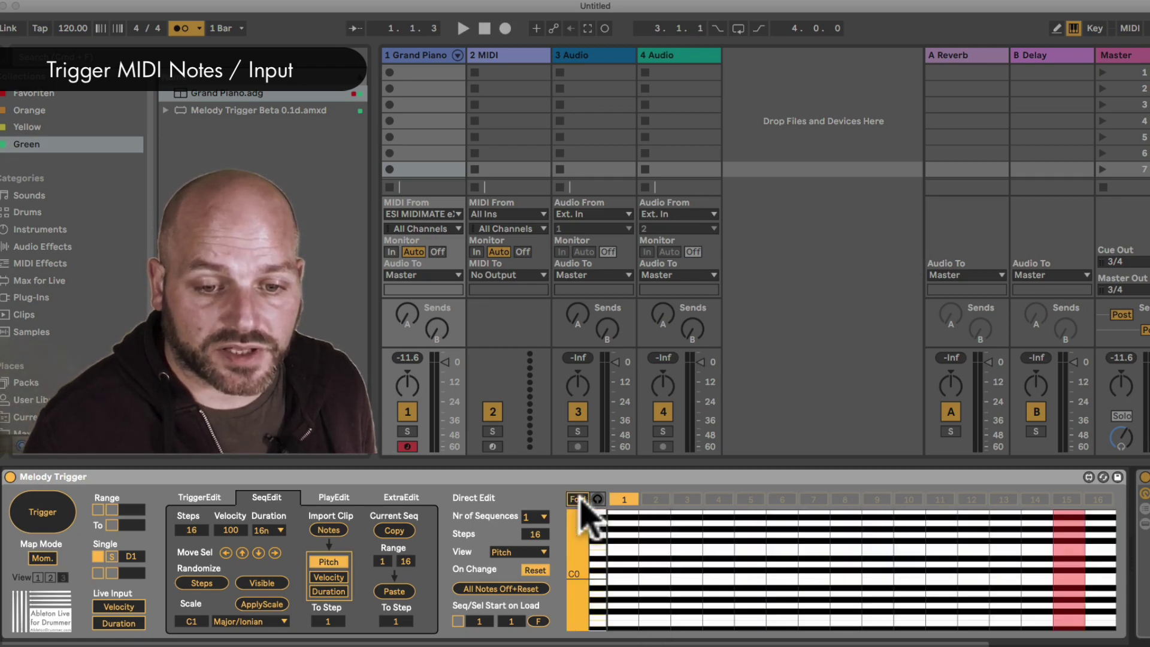
mouse_move(596, 528)
mouse_down()
mouse_move(596, 563)
mouse_move(596, 539)
mouse_up()
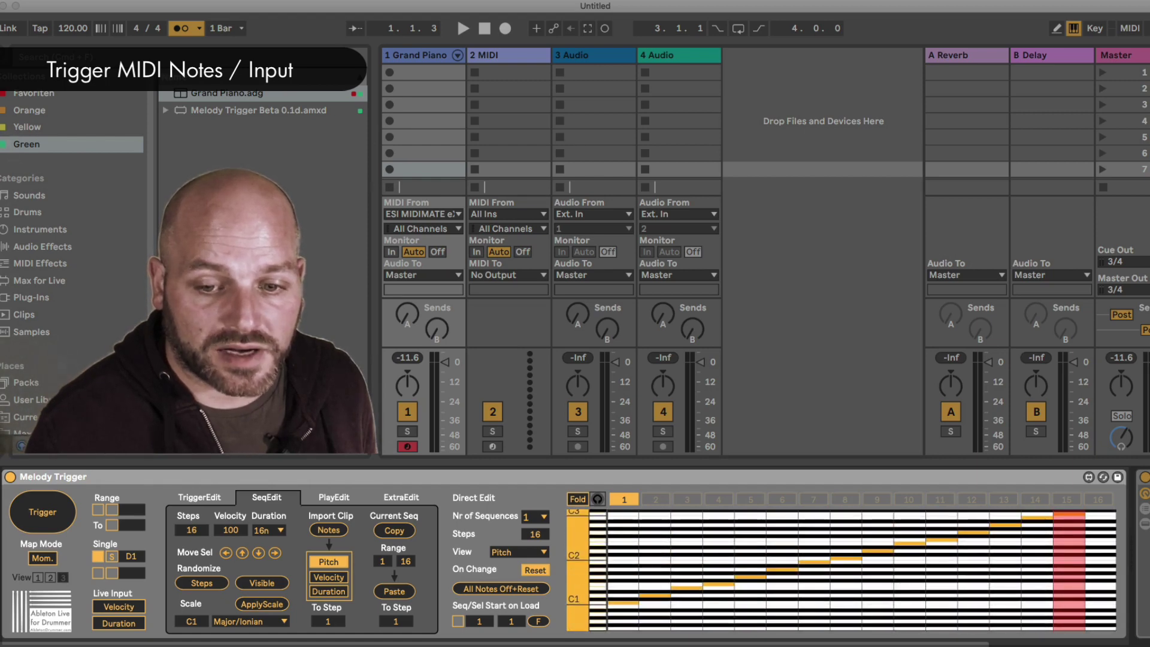
click(606, 504)
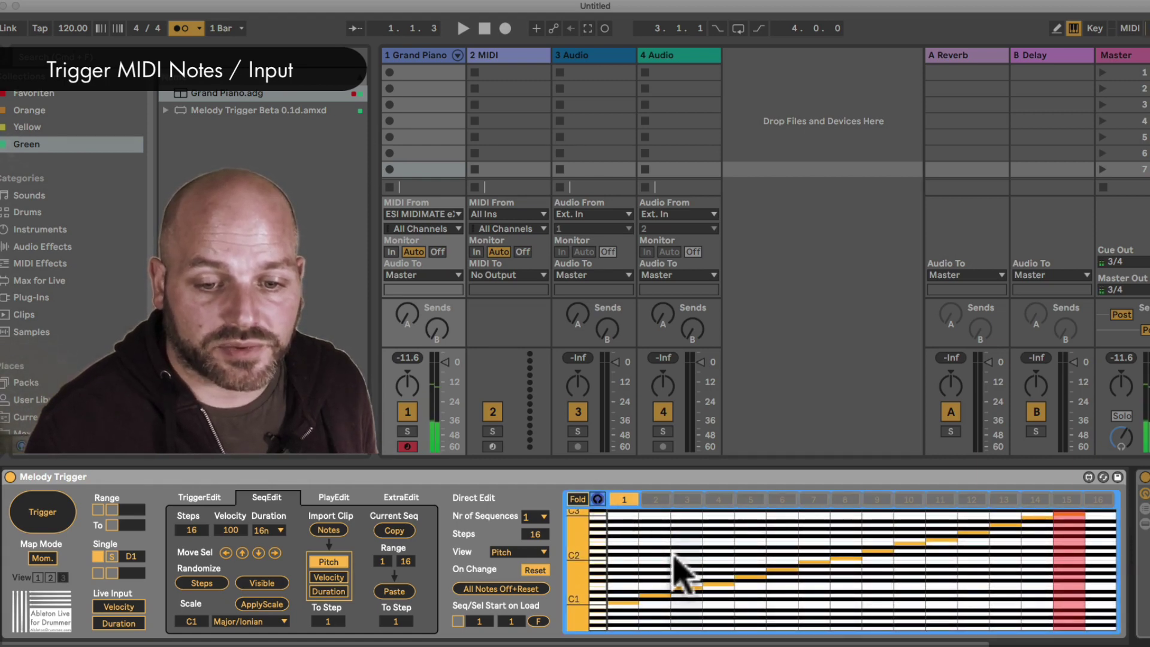
Audition pitches such as B1 and G2 on step 2, restore D1, and return to the folded grid with note preview off.
click(653, 561)
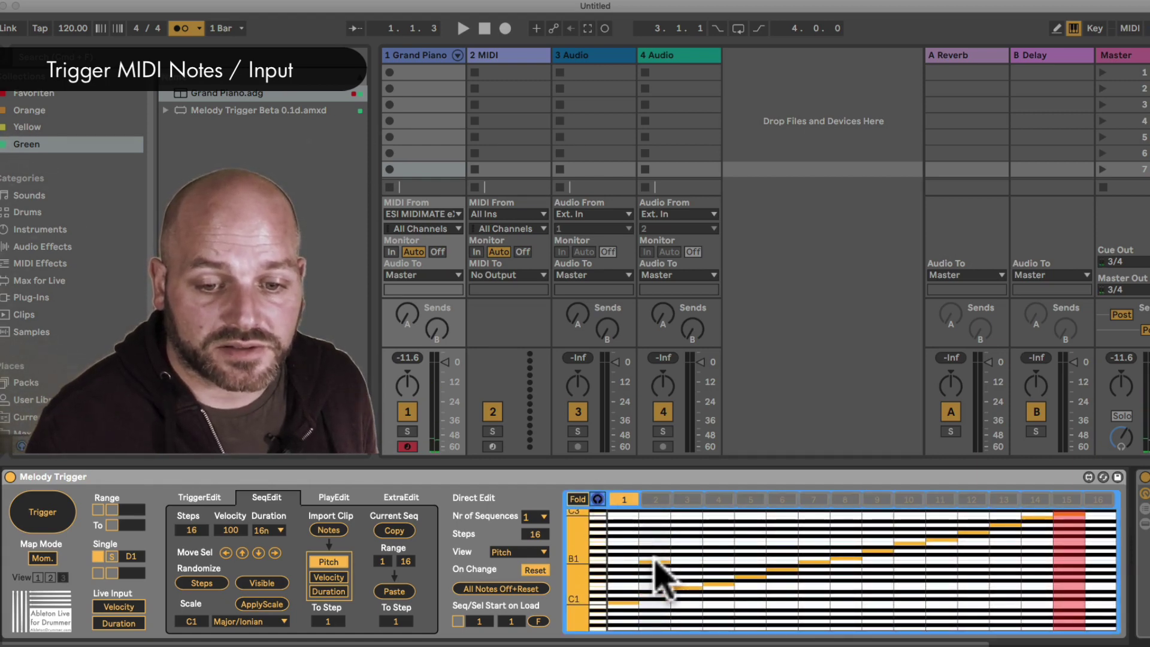
click(661, 525)
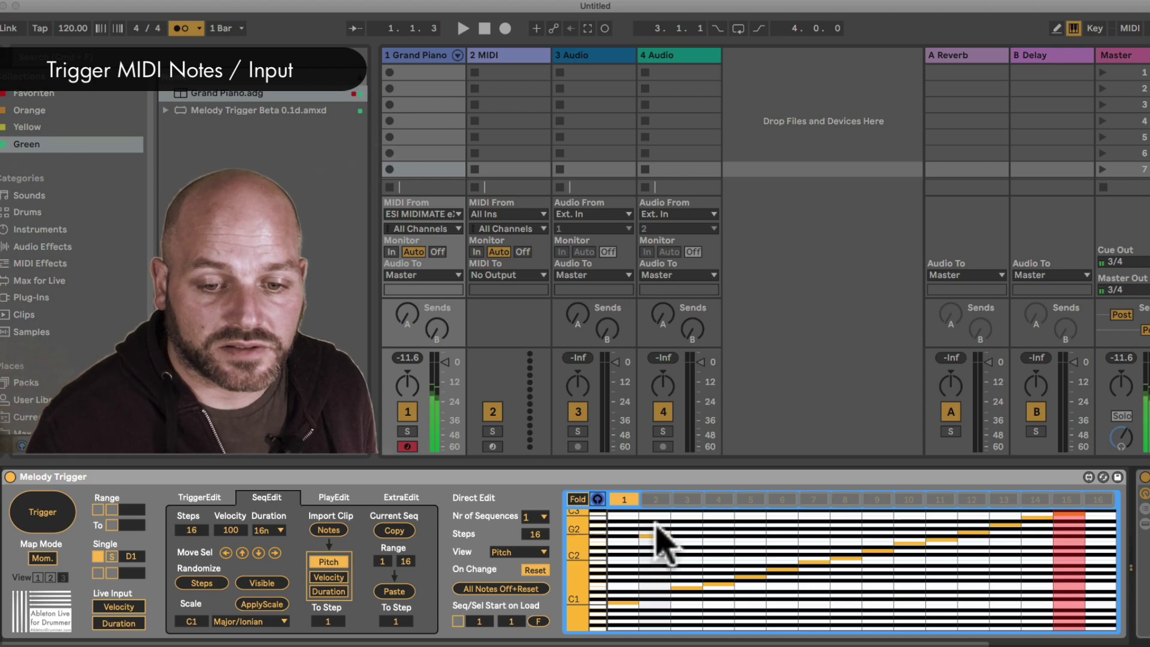
click(653, 595)
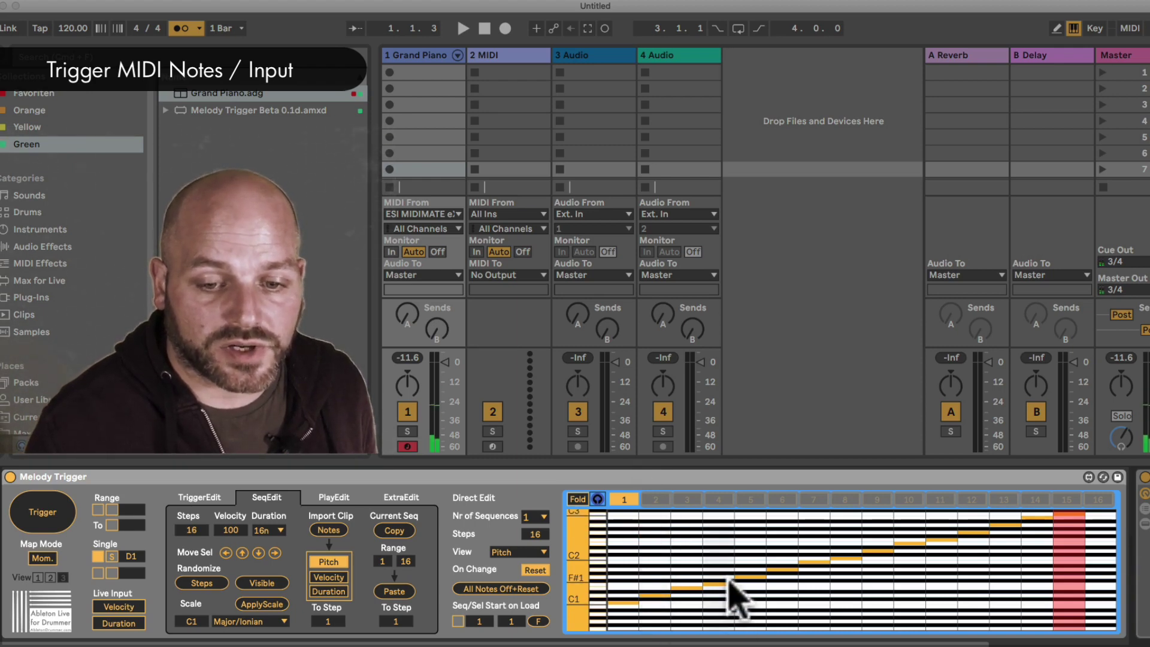
click(597, 499)
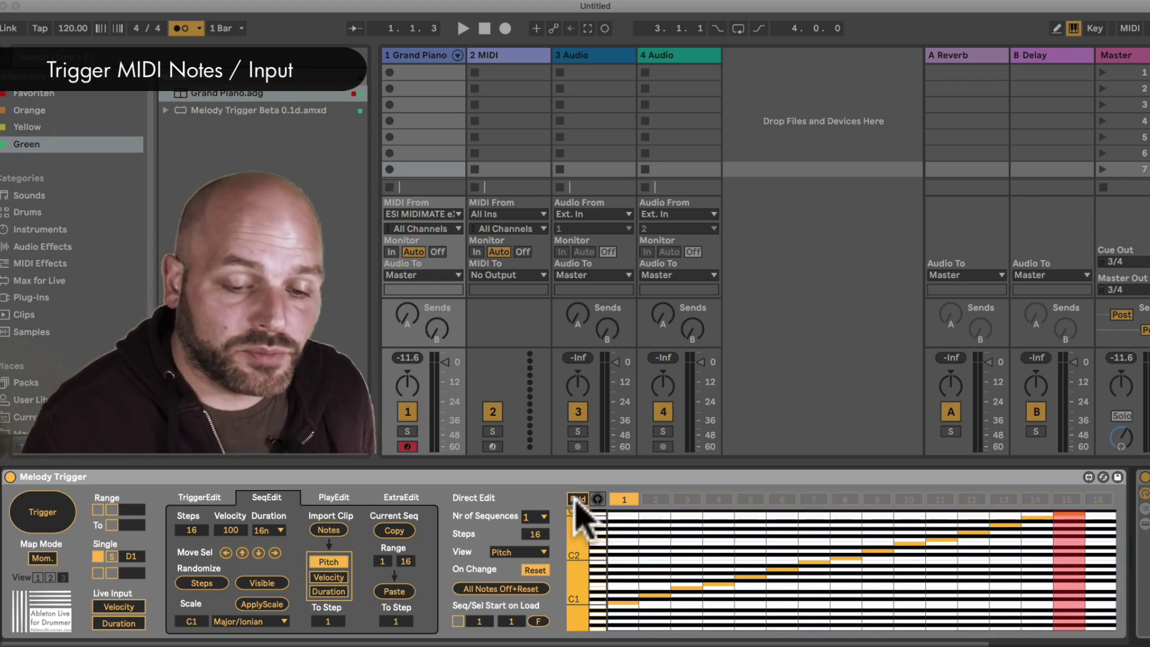
click(578, 499)
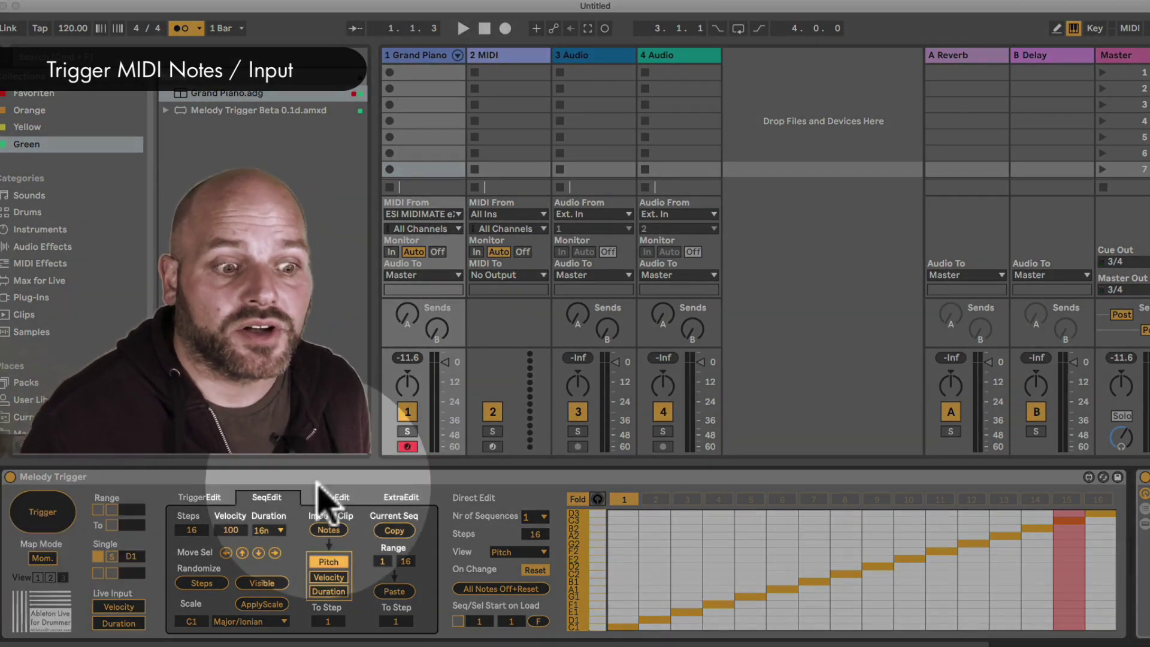
MIDI-map the Melody Trigger's Trigger button to drum pad note D1 and leave MIDI mapping mode.
click(1130, 28)
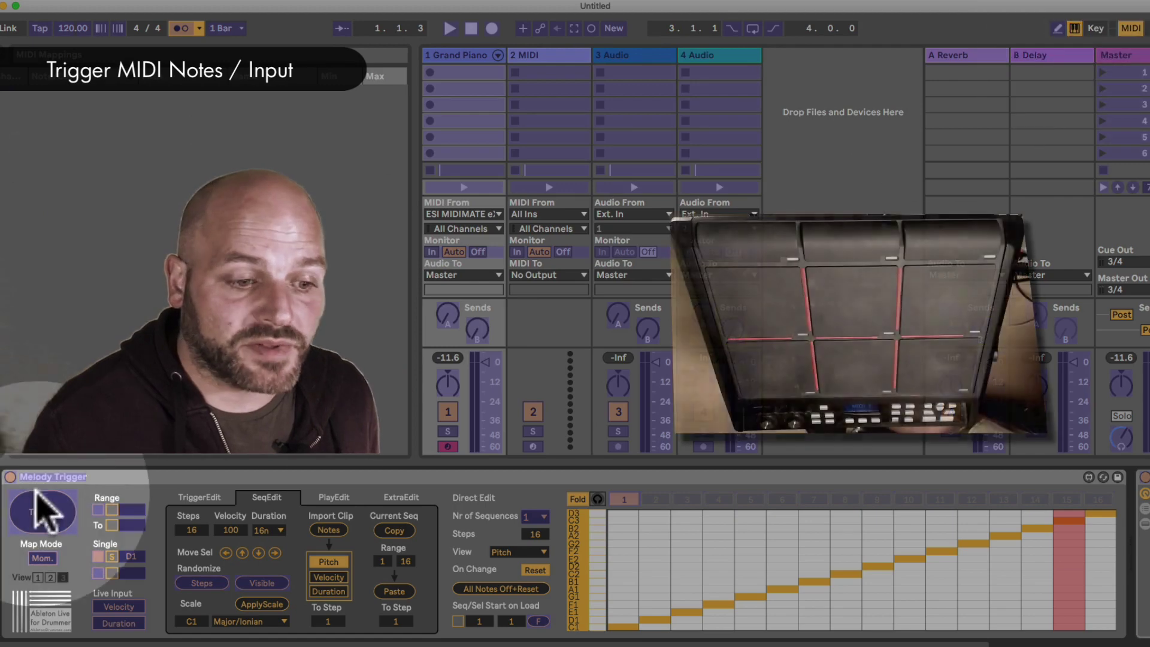
click(53, 516)
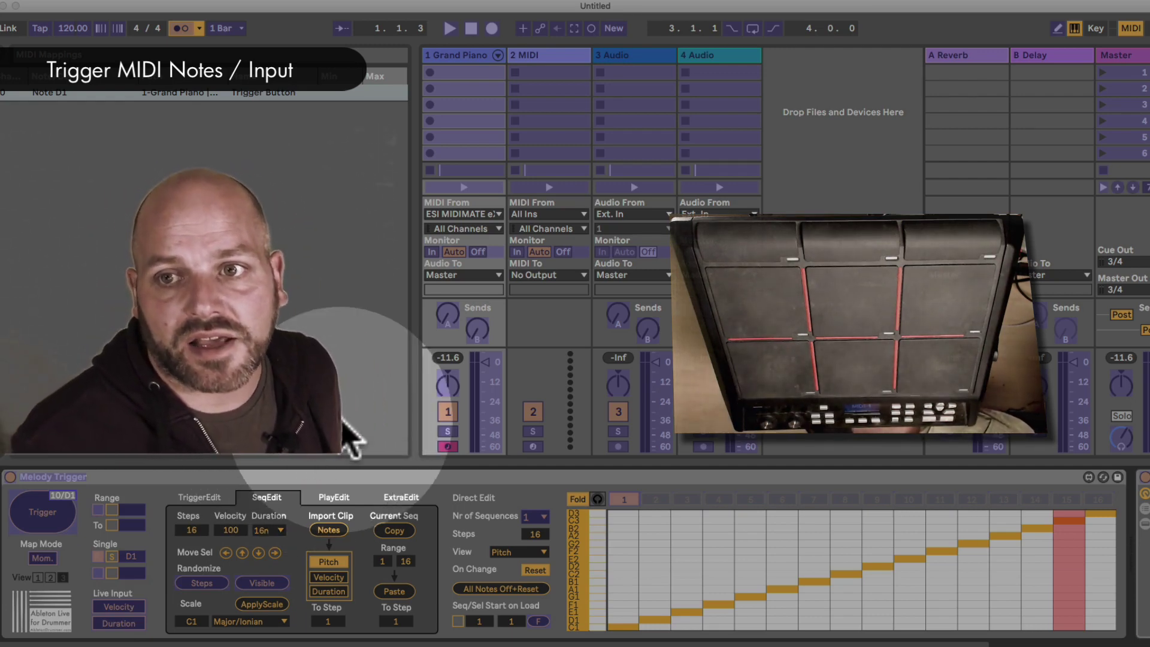
click(1127, 27)
click(1128, 27)
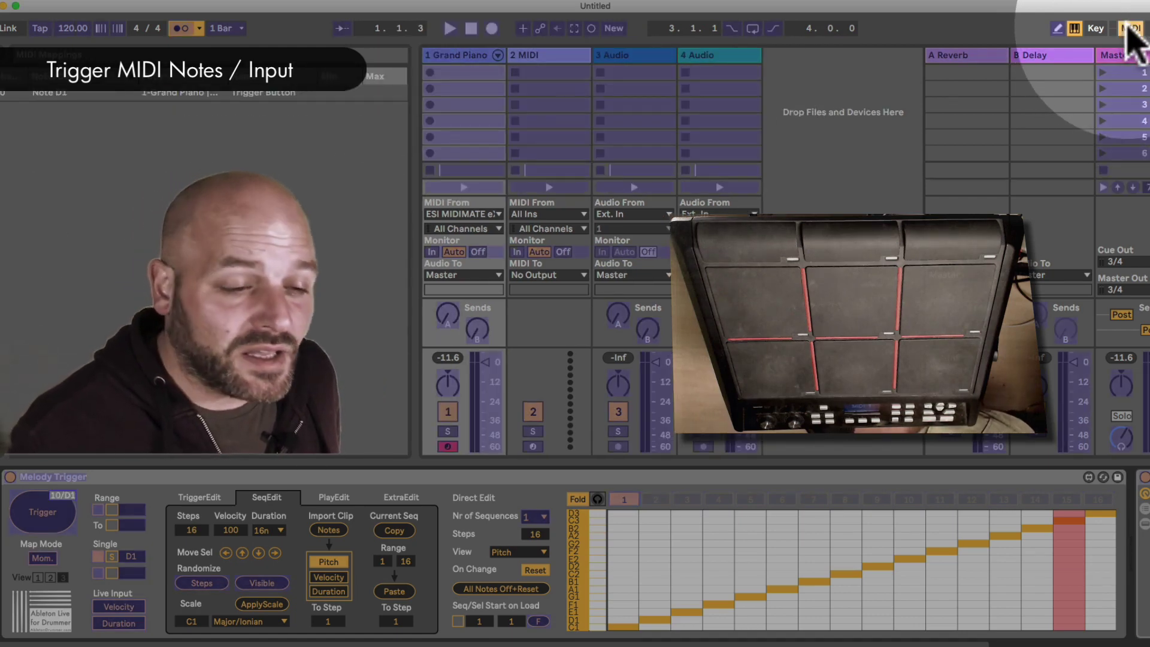
click(1128, 28)
click(1128, 27)
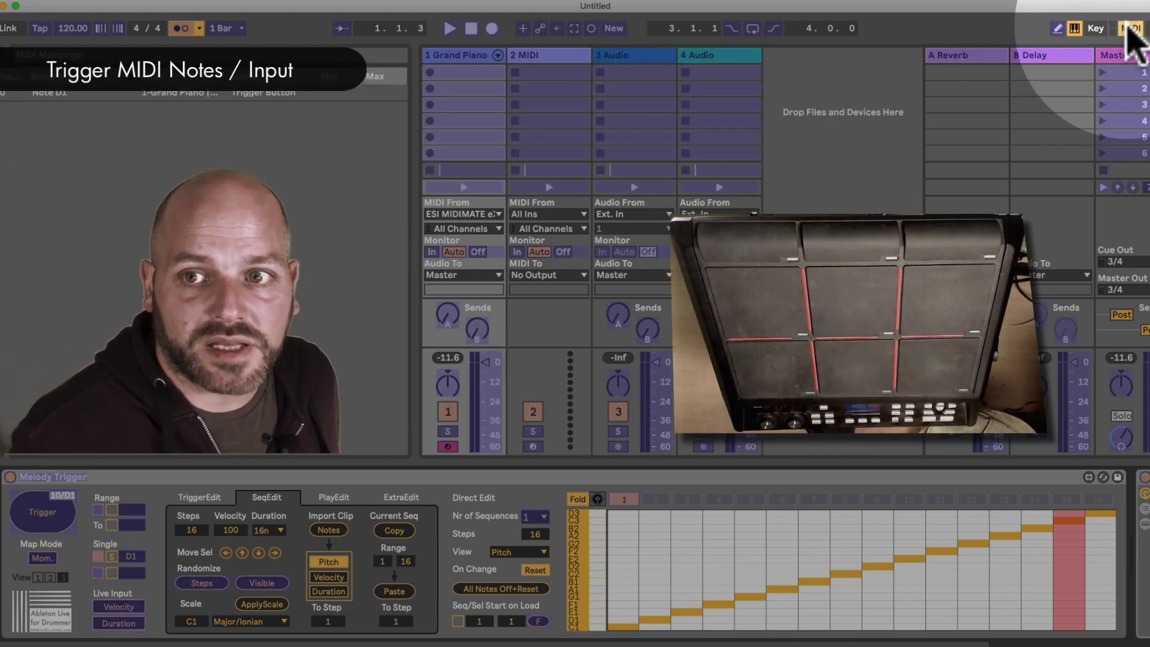
click(1128, 28)
click(1128, 28)
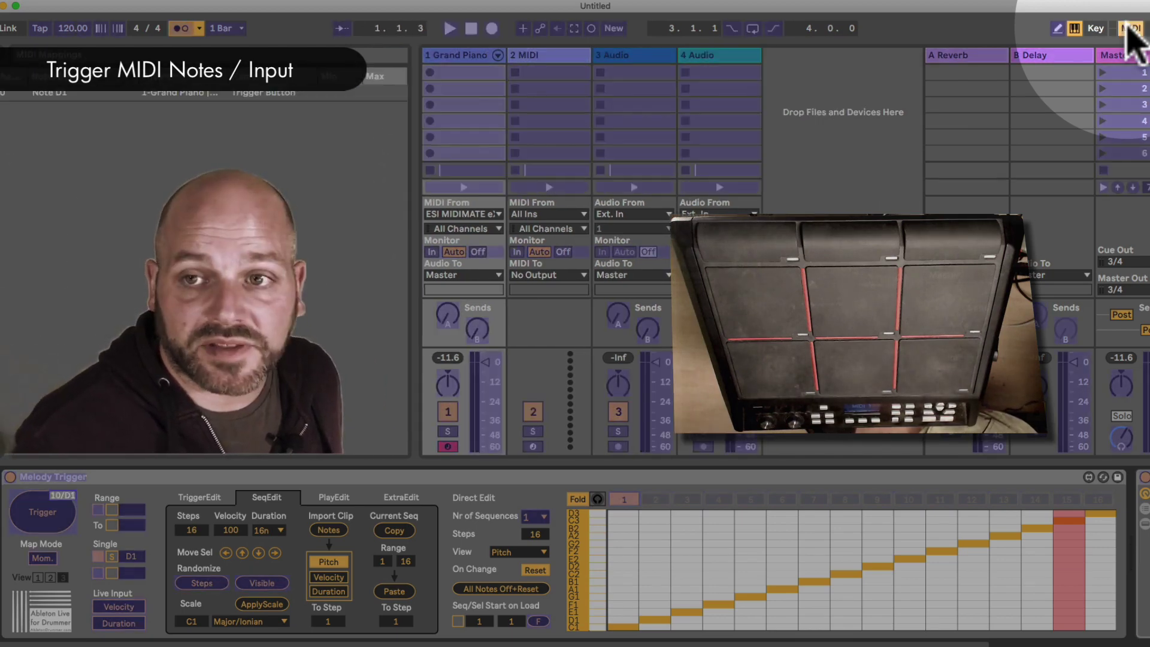
click(1129, 28)
click(1129, 28)
click(1129, 28)
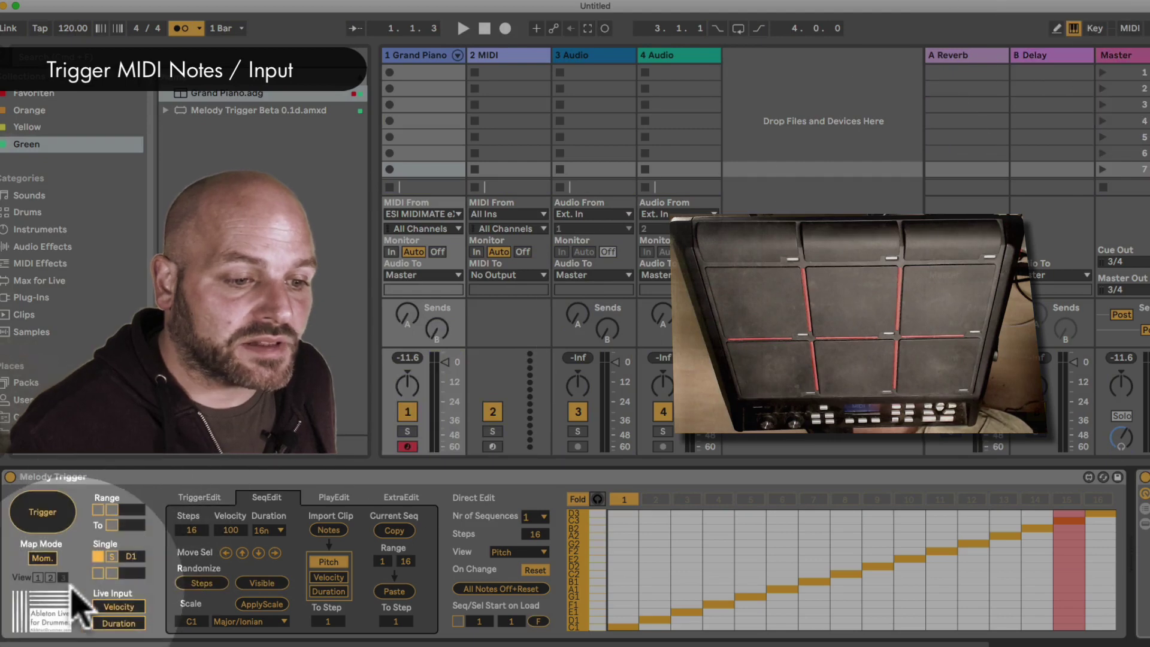
Switch the Trigger's Map Mode between Toggle and Mom., ending on Mom.
click(41, 558)
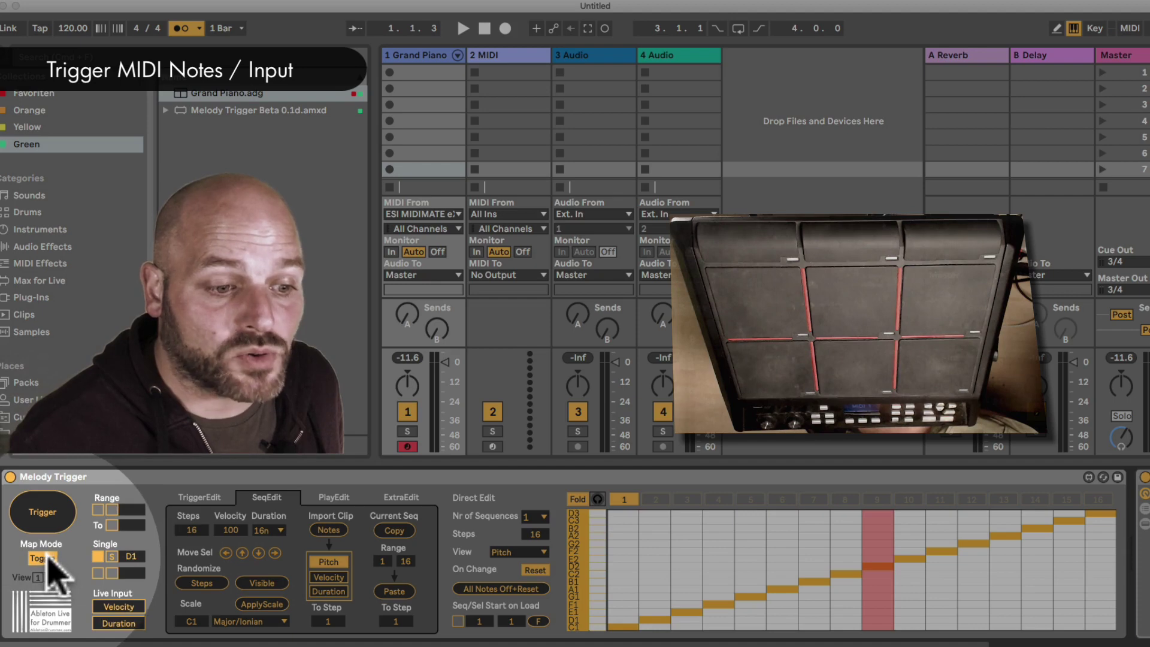
click(51, 558)
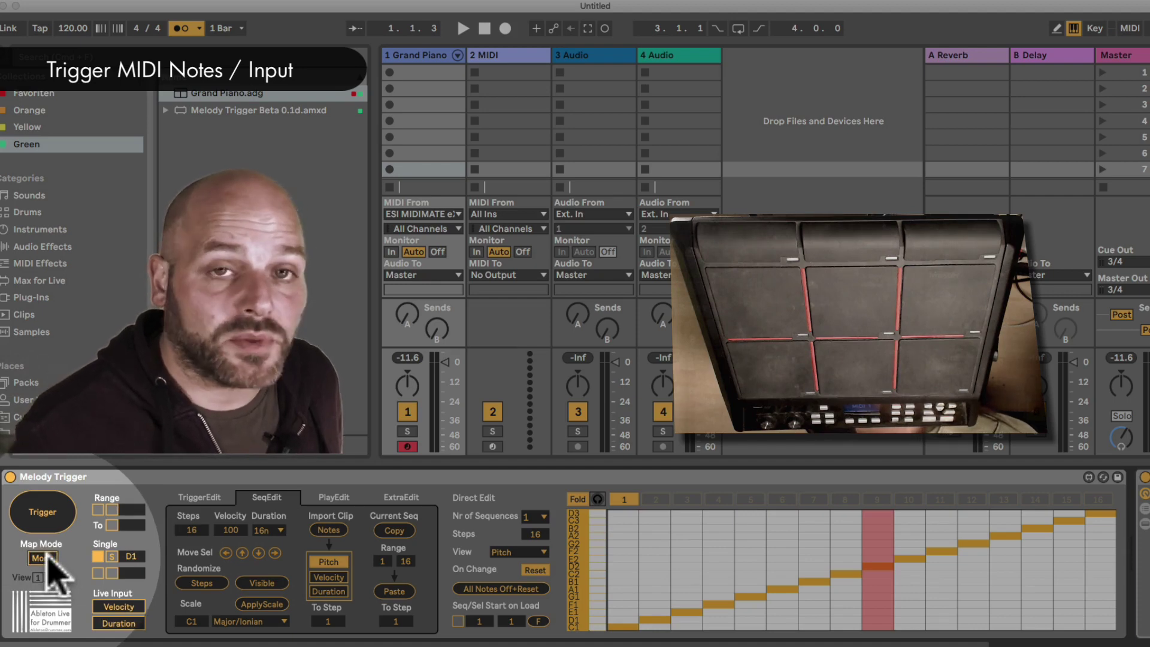
click(51, 559)
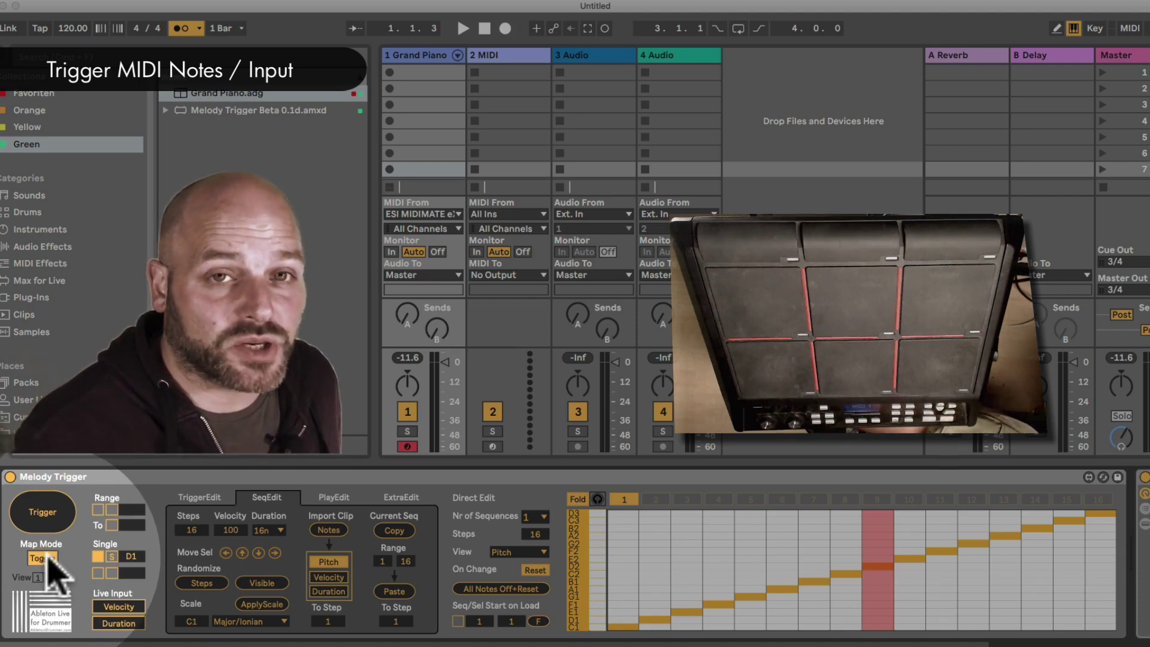
click(51, 558)
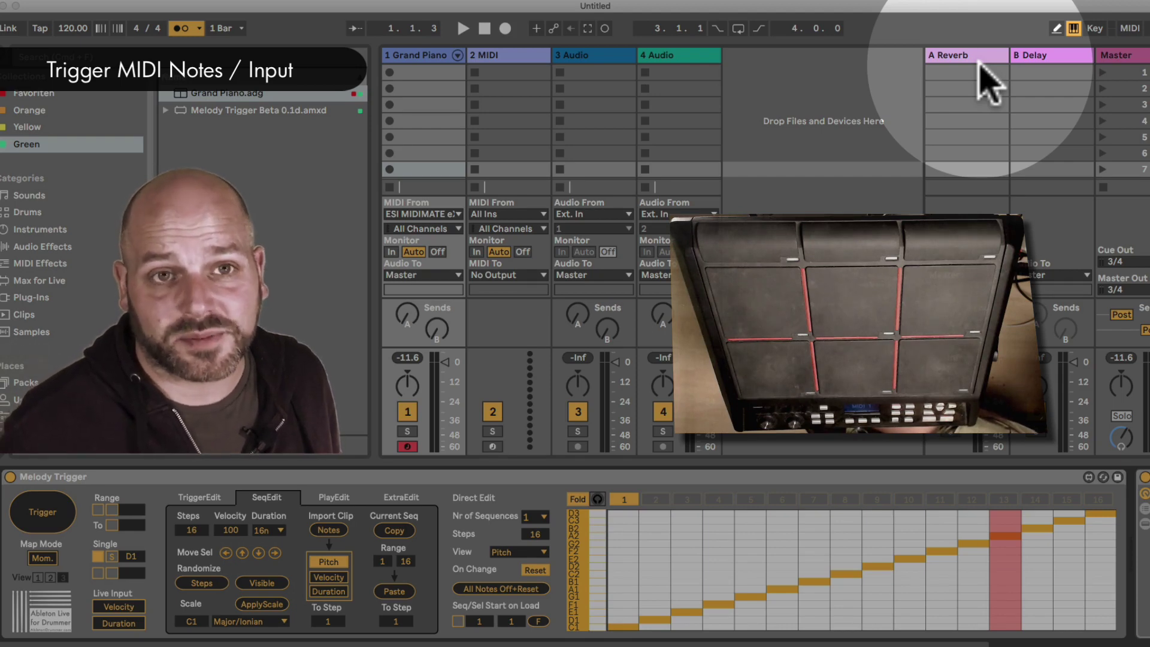
Delete the MIDI mapping from the Trigger button and leave MIDI mapping mode.
click(1130, 28)
click(57, 526)
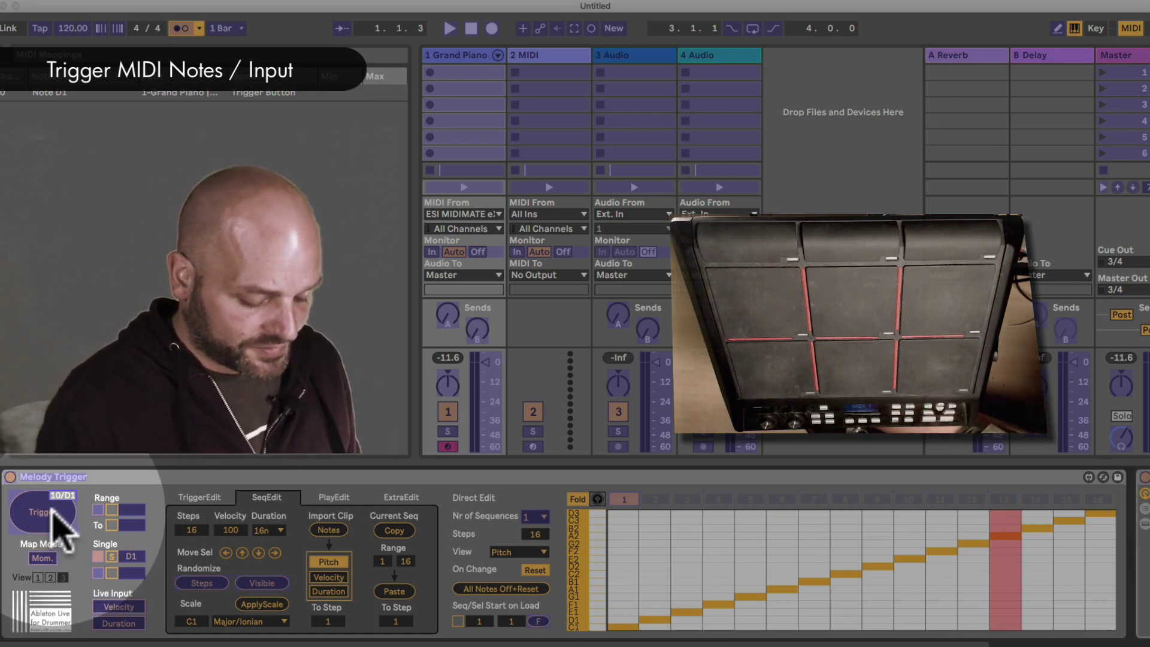
key(Delete)
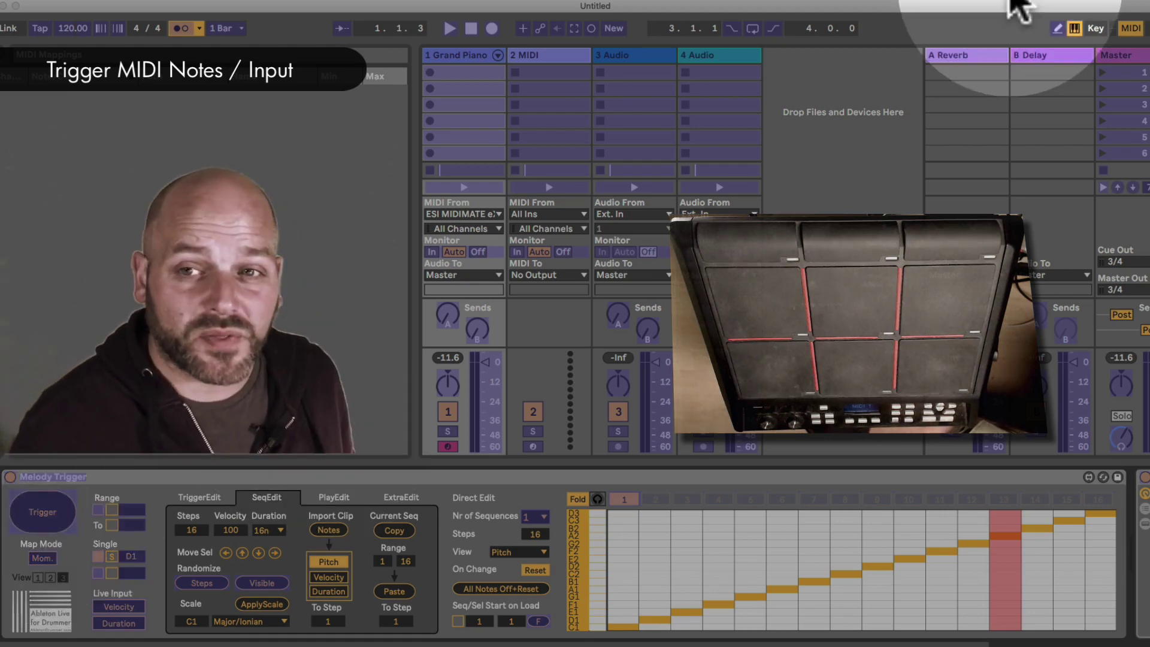
click(1130, 28)
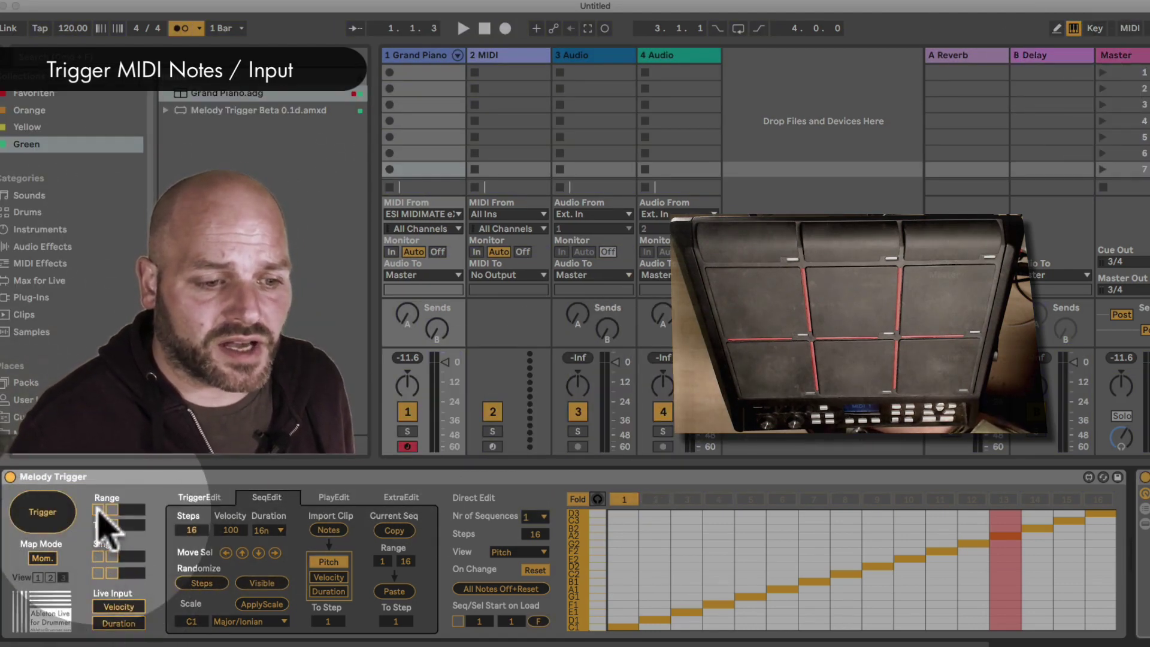
Try enabling the trigger note range from C-2 to G8 and switch it off again.
click(97, 510)
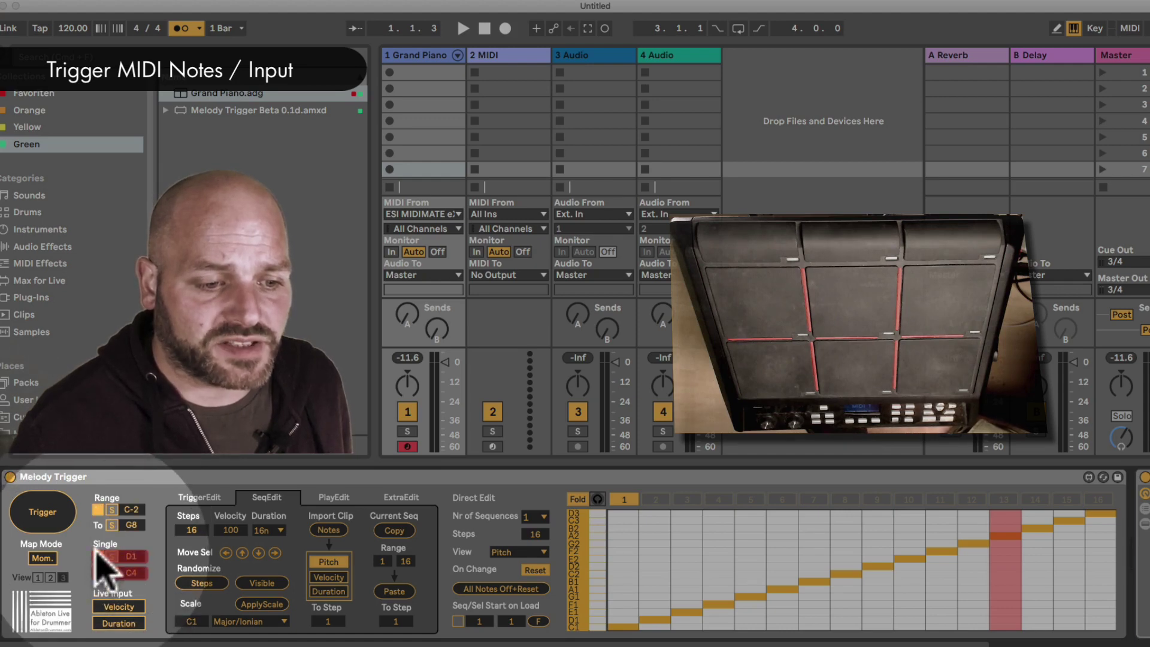
click(99, 511)
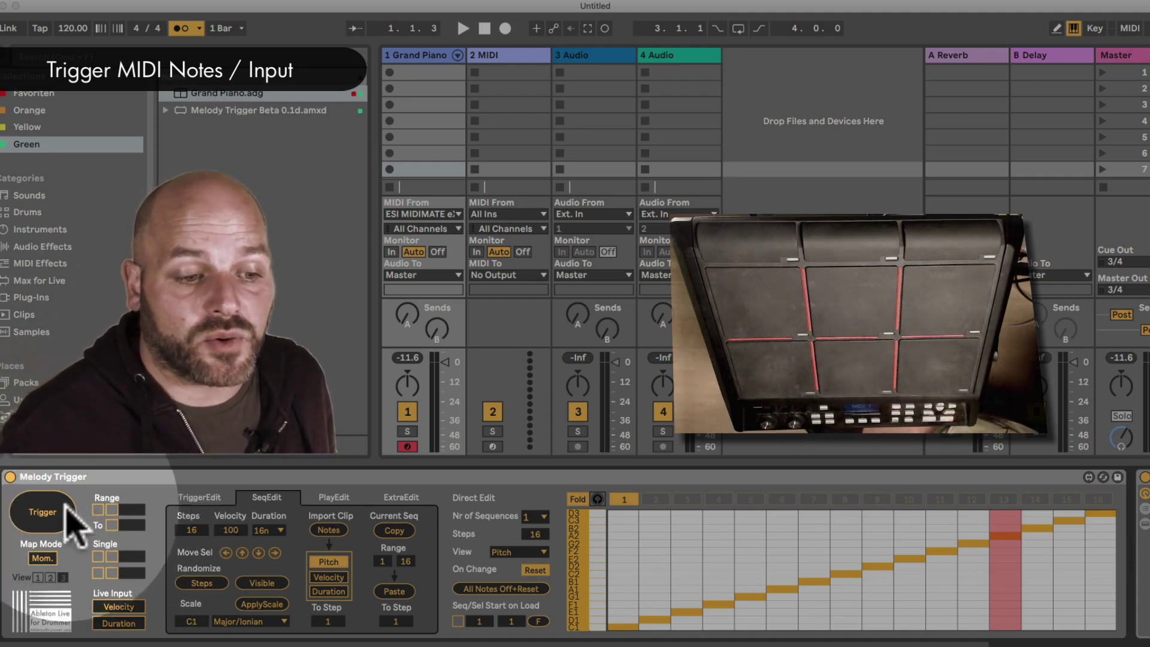
click(99, 510)
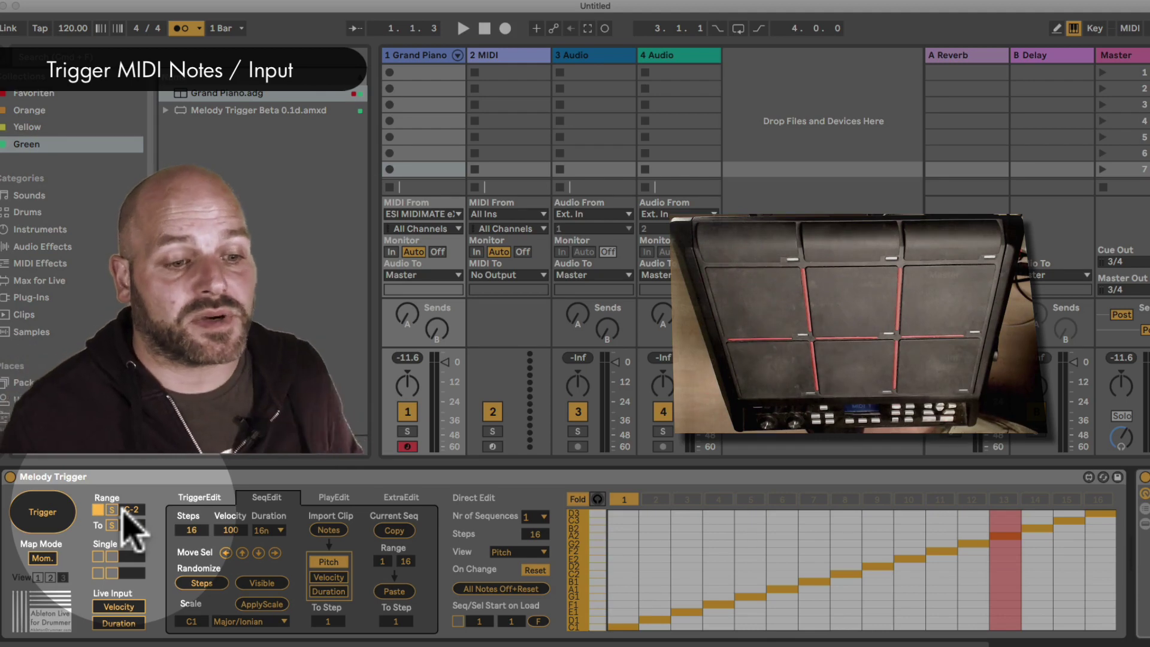
click(97, 510)
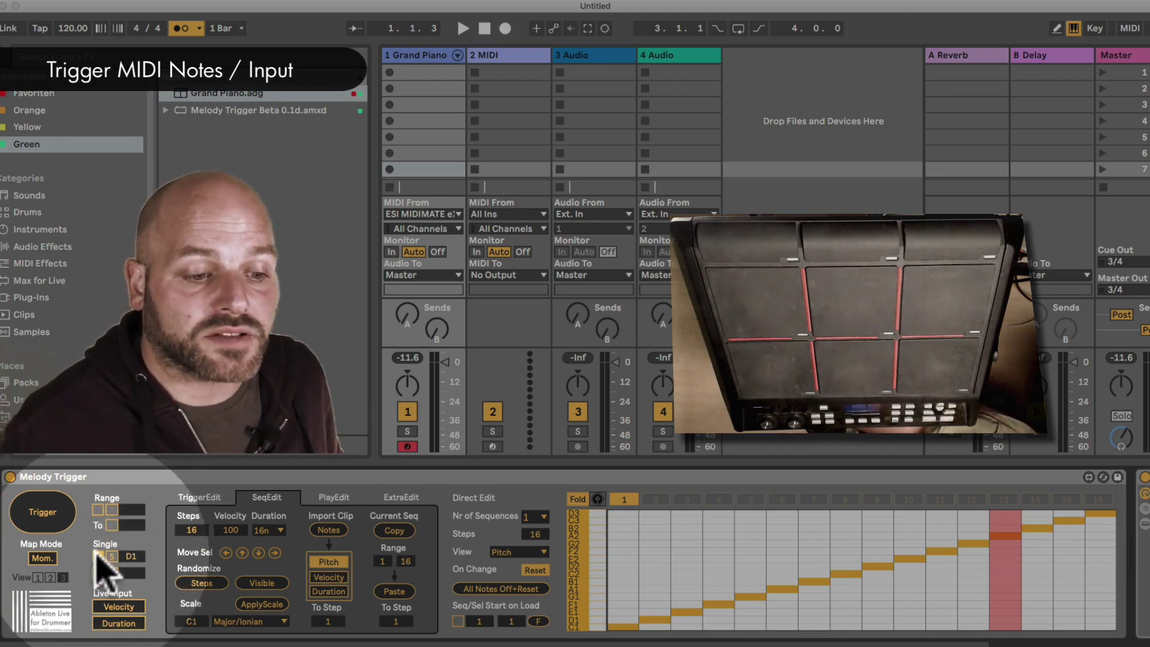
Enable the first Single trigger note, activate its S option, and set the note to A#0.
click(97, 556)
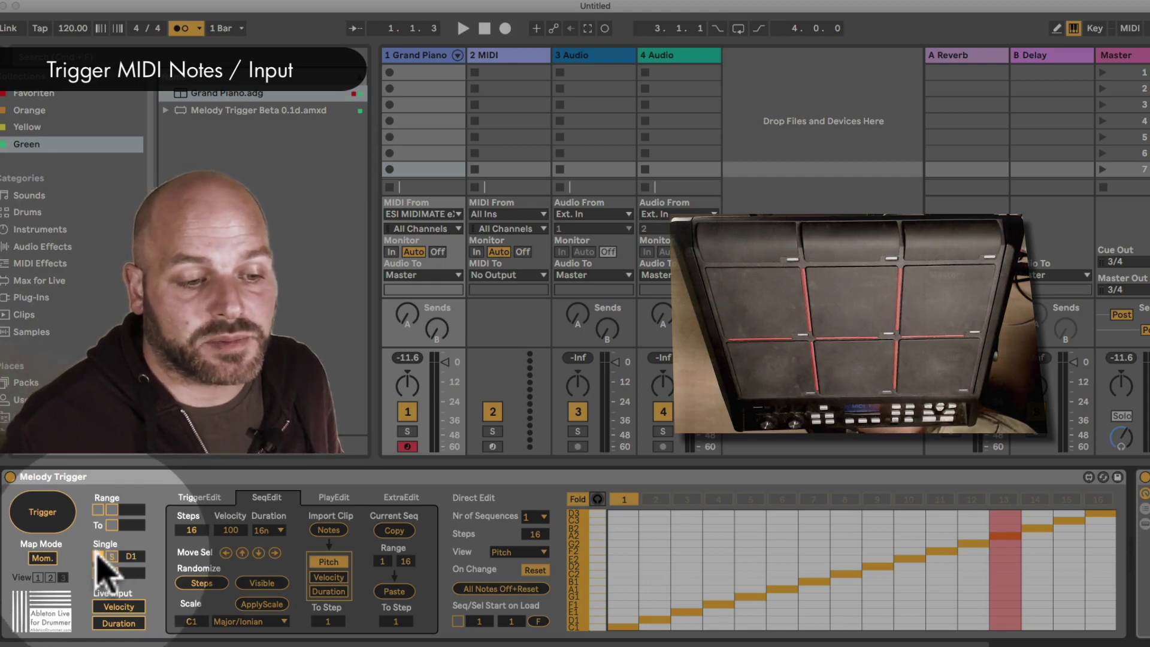
click(98, 557)
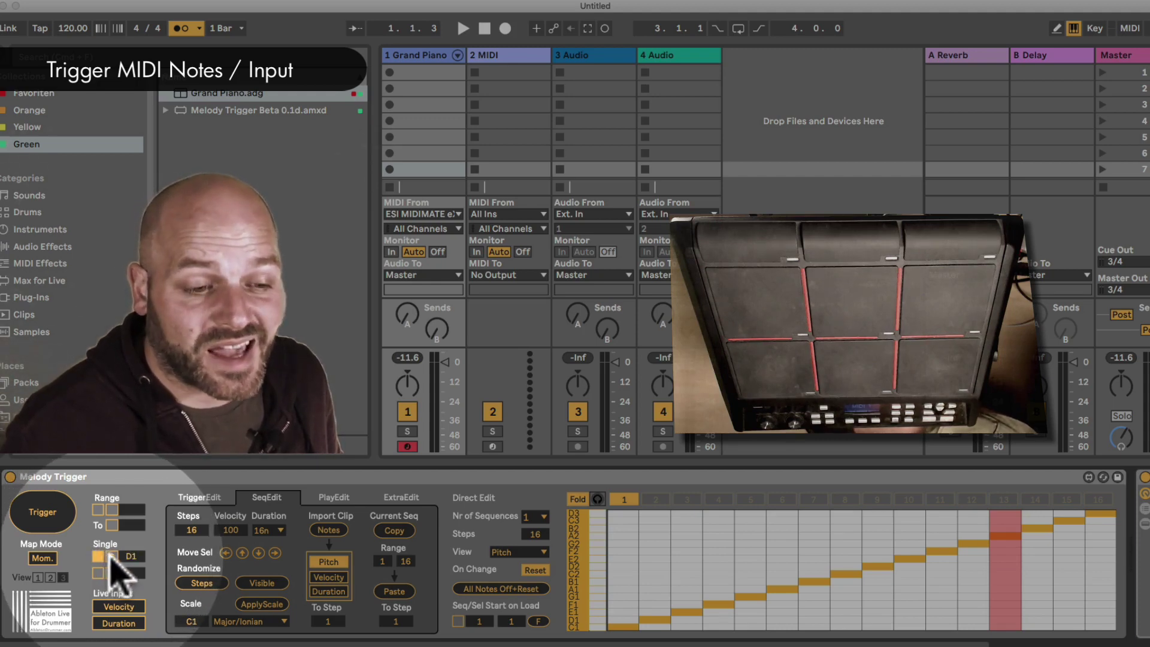
click(112, 557)
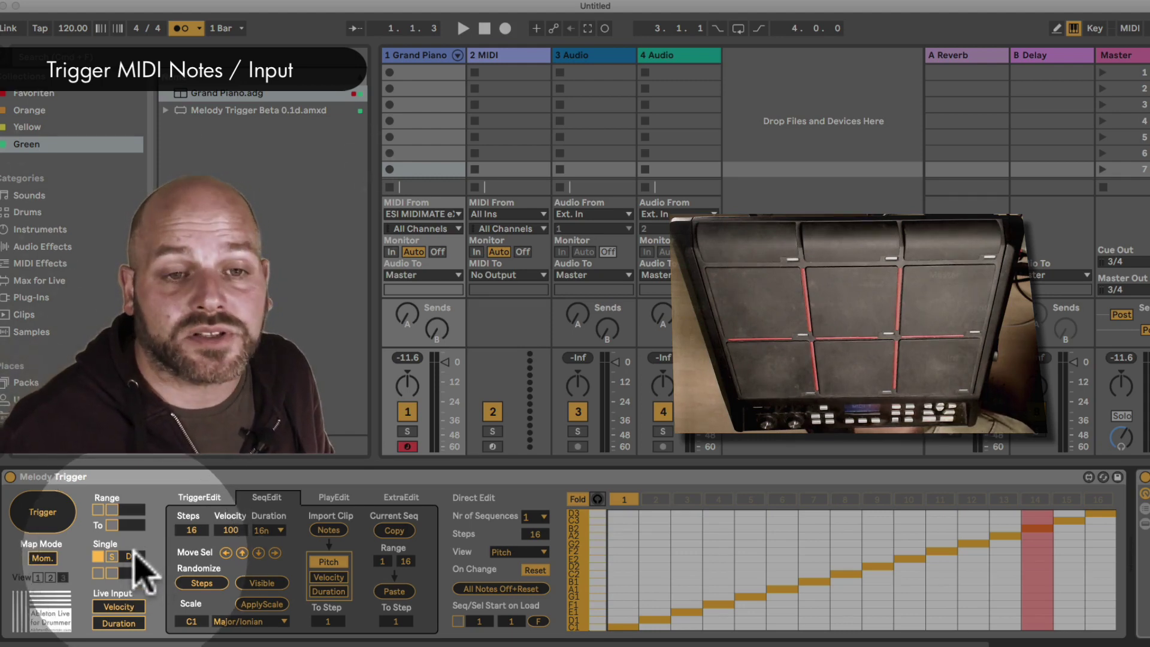
mouse_move(135, 549)
mouse_down()
mouse_move(135, 563)
mouse_move(124, 549)
mouse_up()
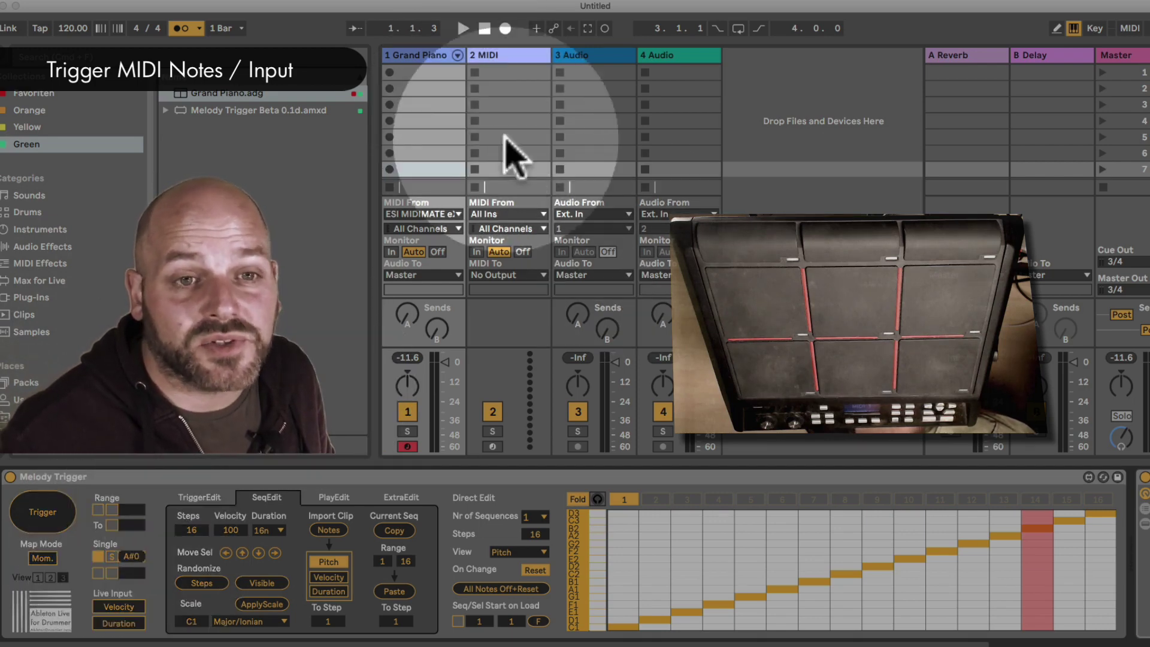
Create an empty MIDI clip in slot 7 of the 2 MIDI track and show its envelopes.
double_click(521, 169)
click(331, 546)
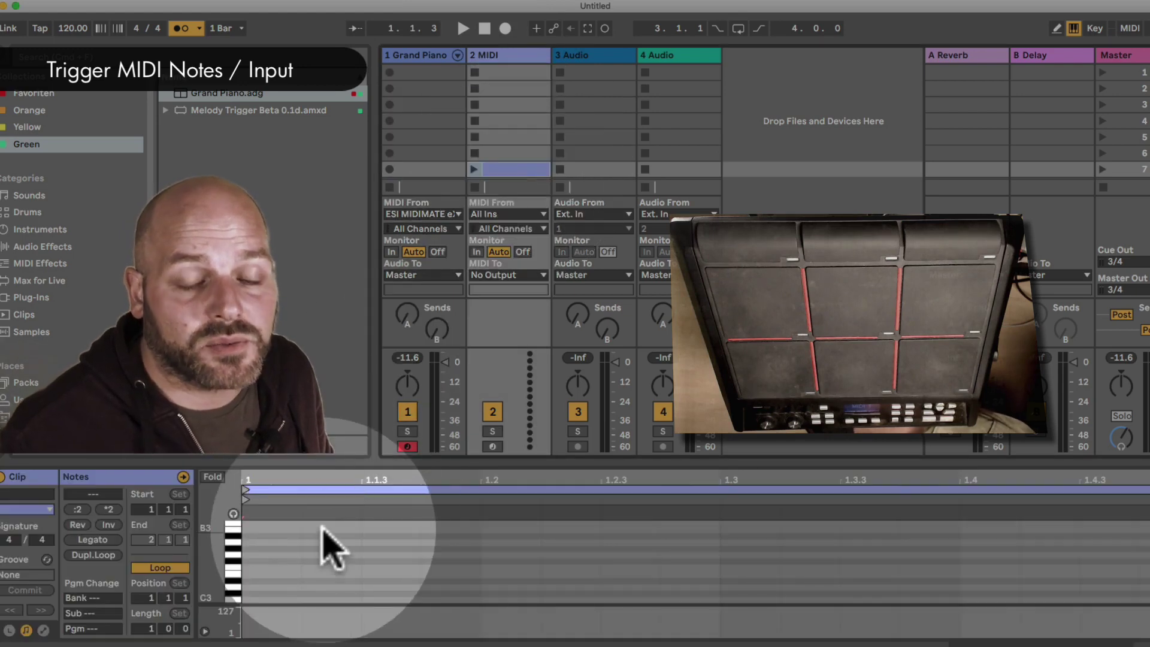
click(43, 631)
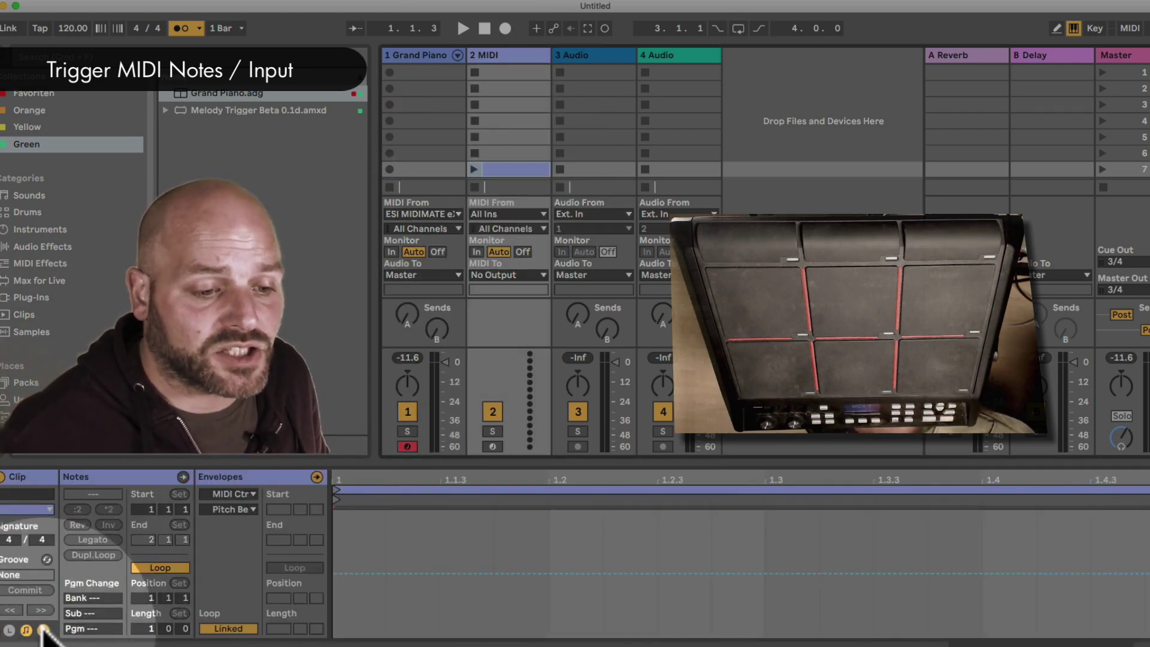
Return to the Grand Piano track and create an empty MIDI clip in its slot 6.
click(502, 55)
click(432, 56)
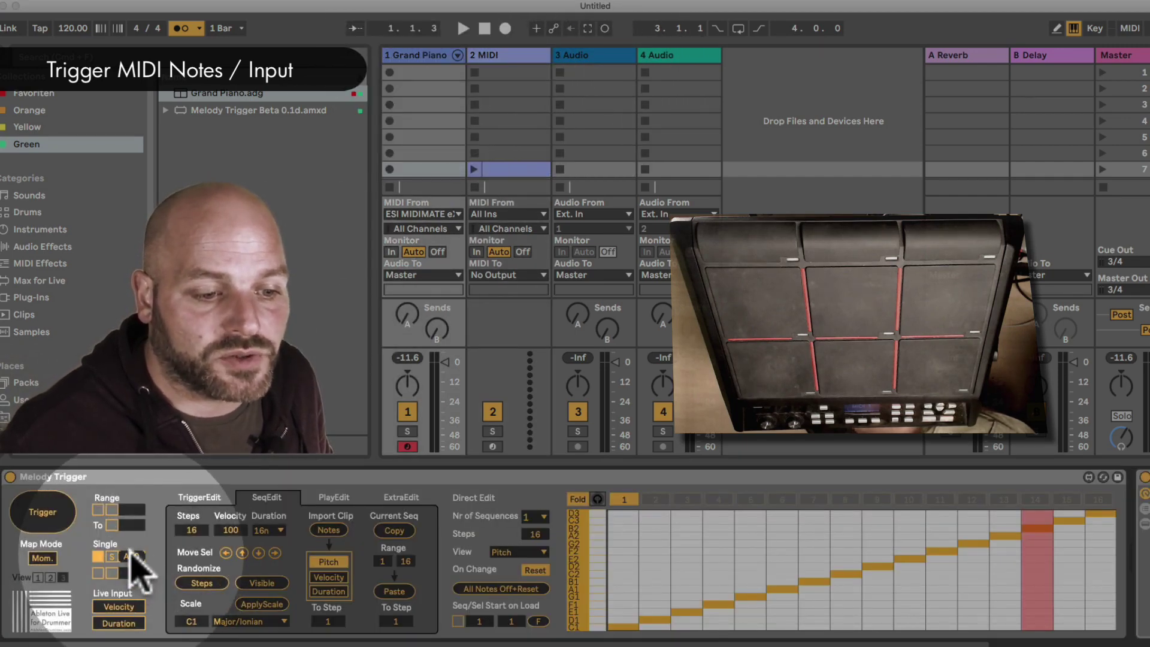
double_click(431, 154)
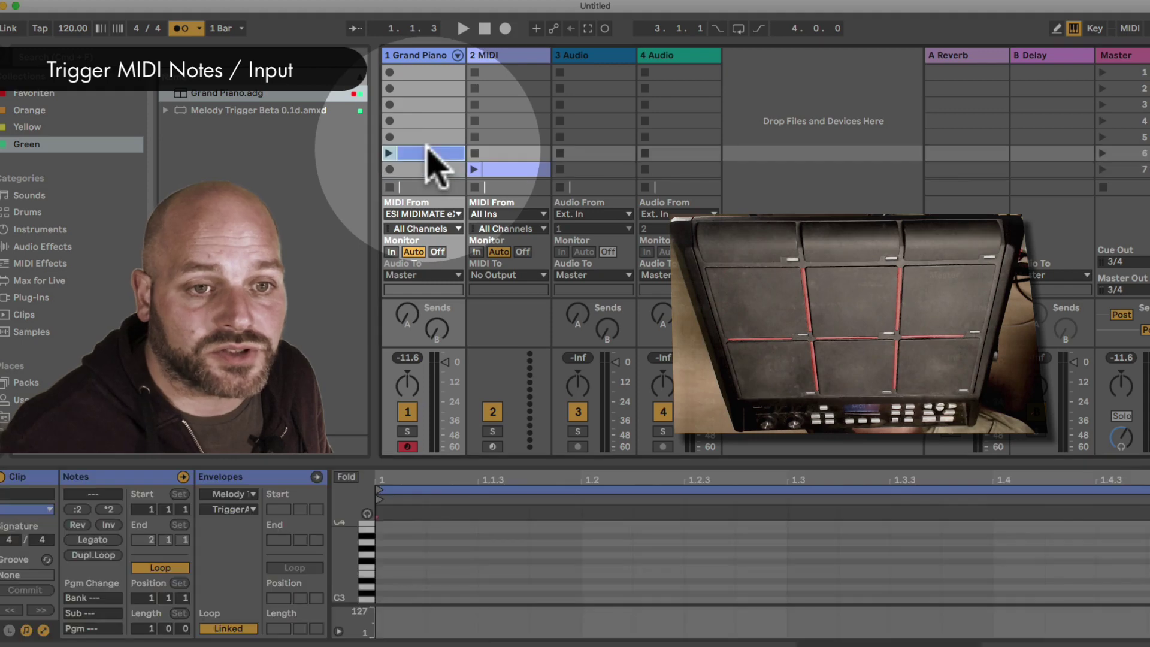
Try drawing an automation ramp up to C-1 in the clip's TriggerAdd1 Note Pitch envelope and remove it again.
click(240, 510)
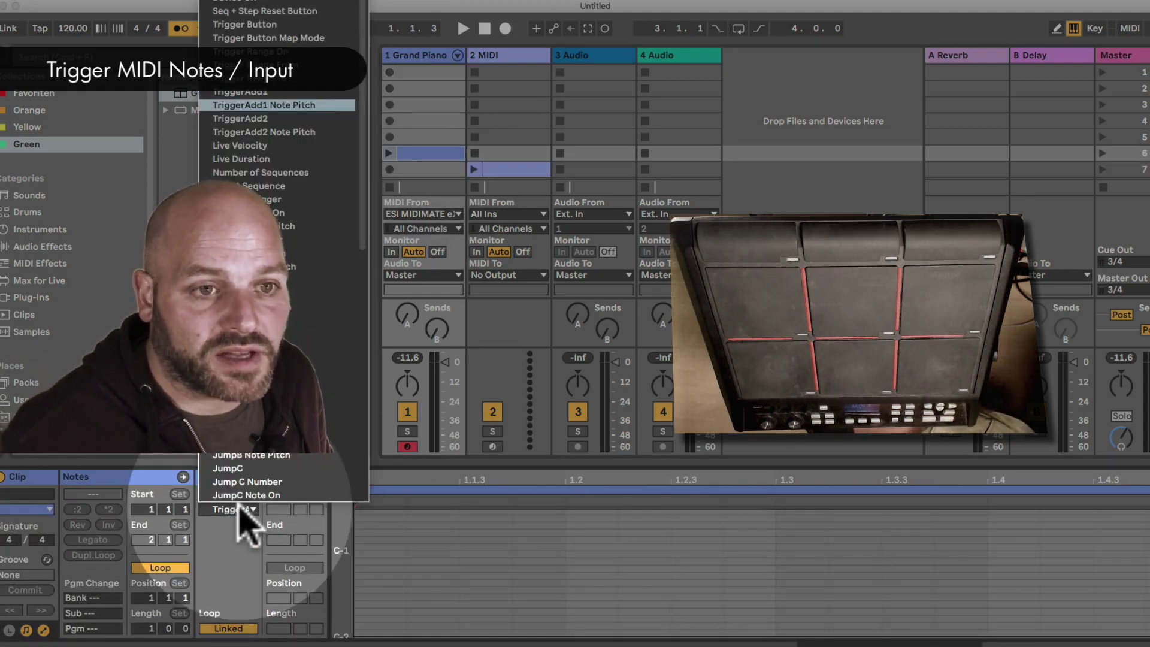
click(239, 510)
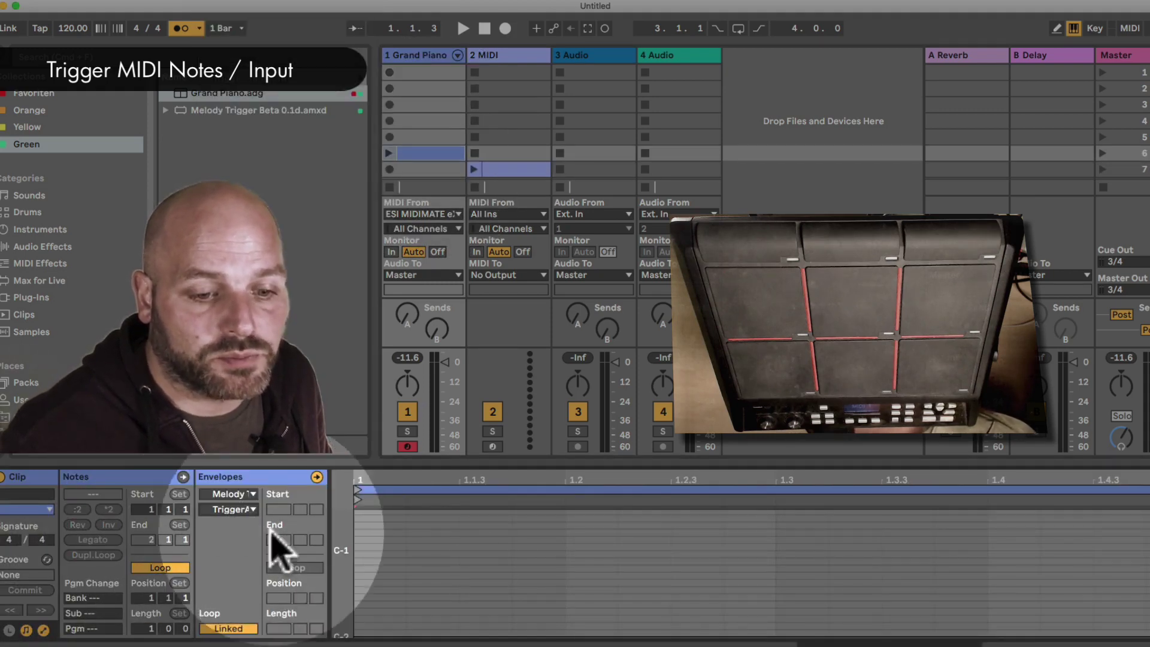
click(397, 622)
drag(423, 622, 460, 550)
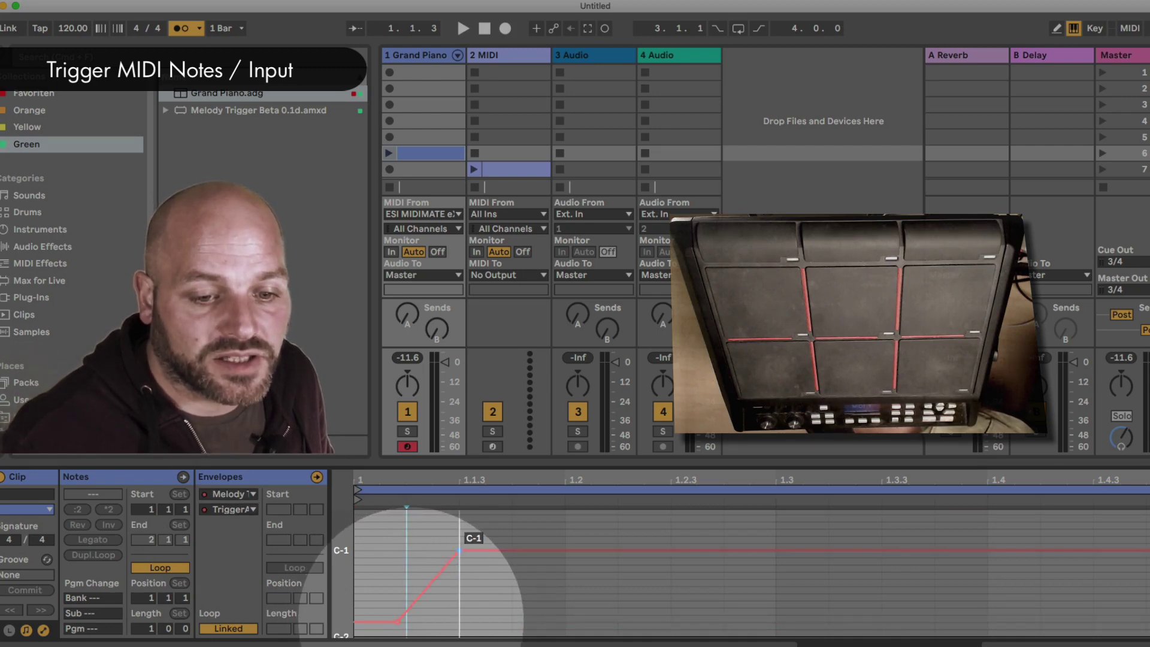
click(460, 550)
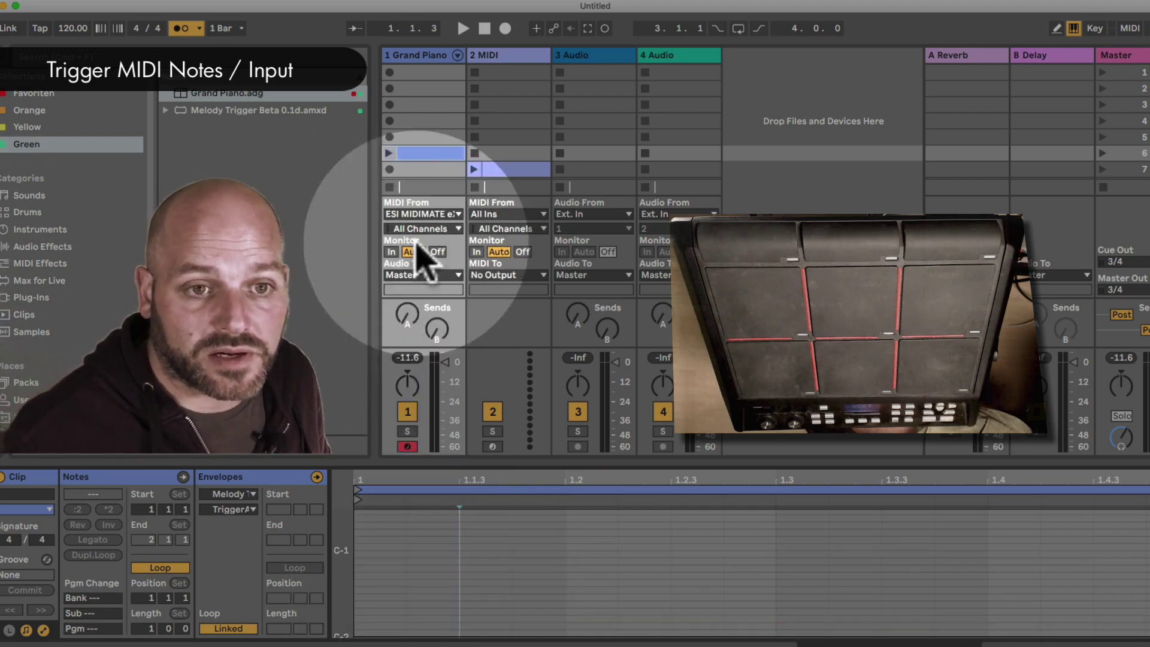
Show the Grand Piano track's Melody Trigger device and switch its Live Input Velocity option on.
click(432, 56)
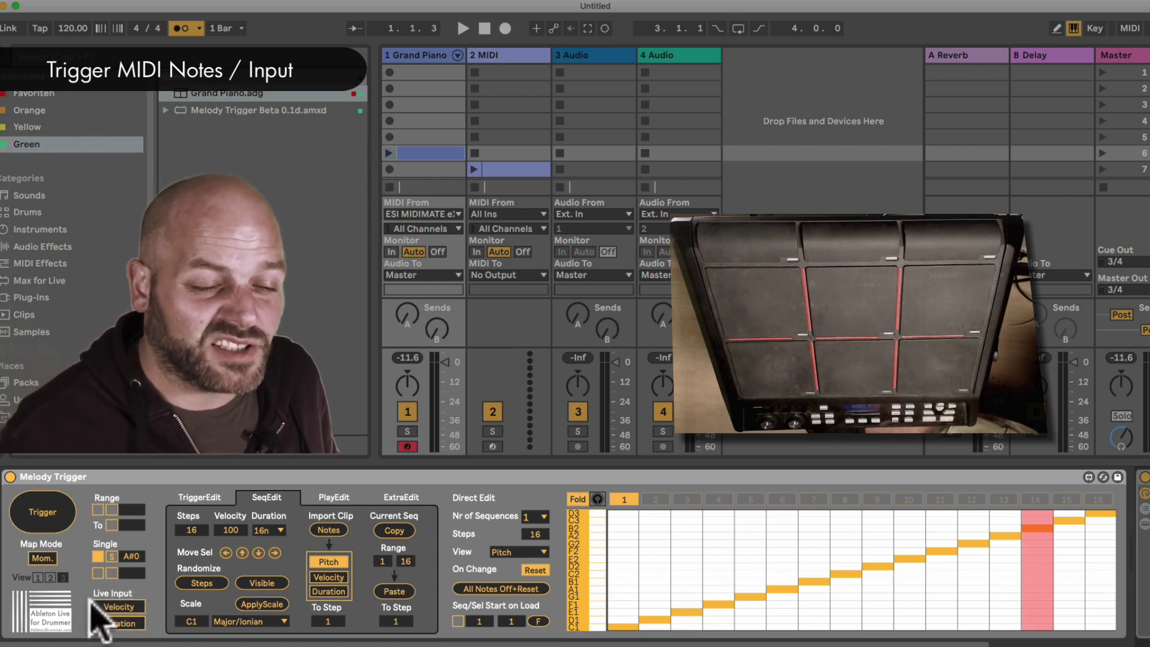
click(122, 607)
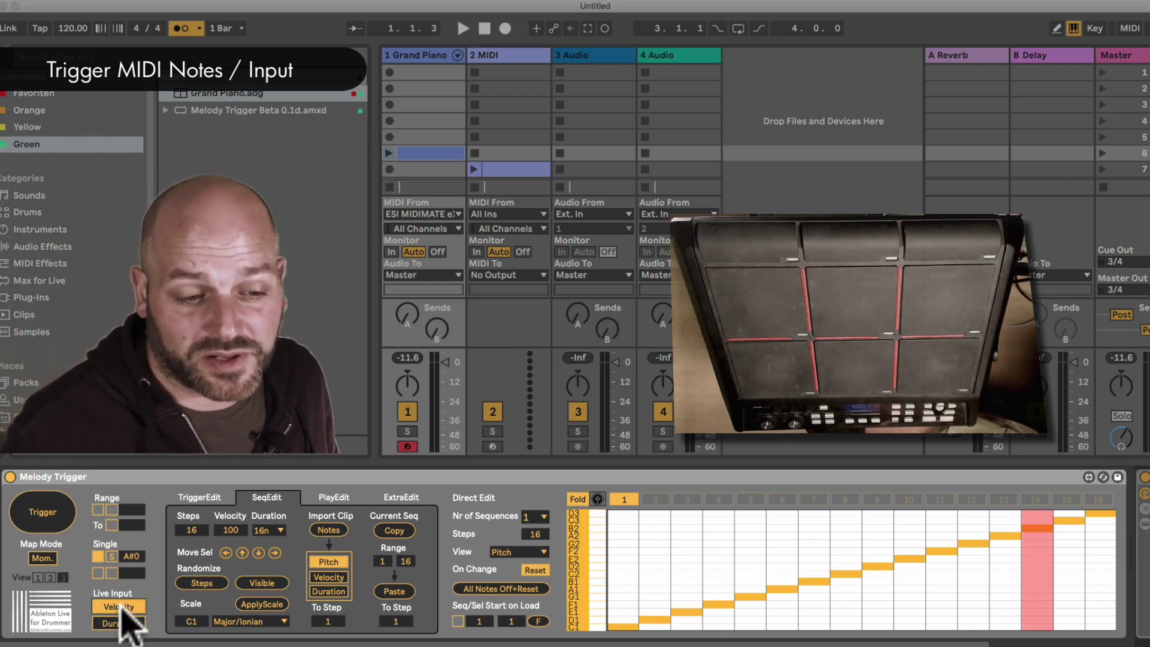
click(123, 607)
click(123, 607)
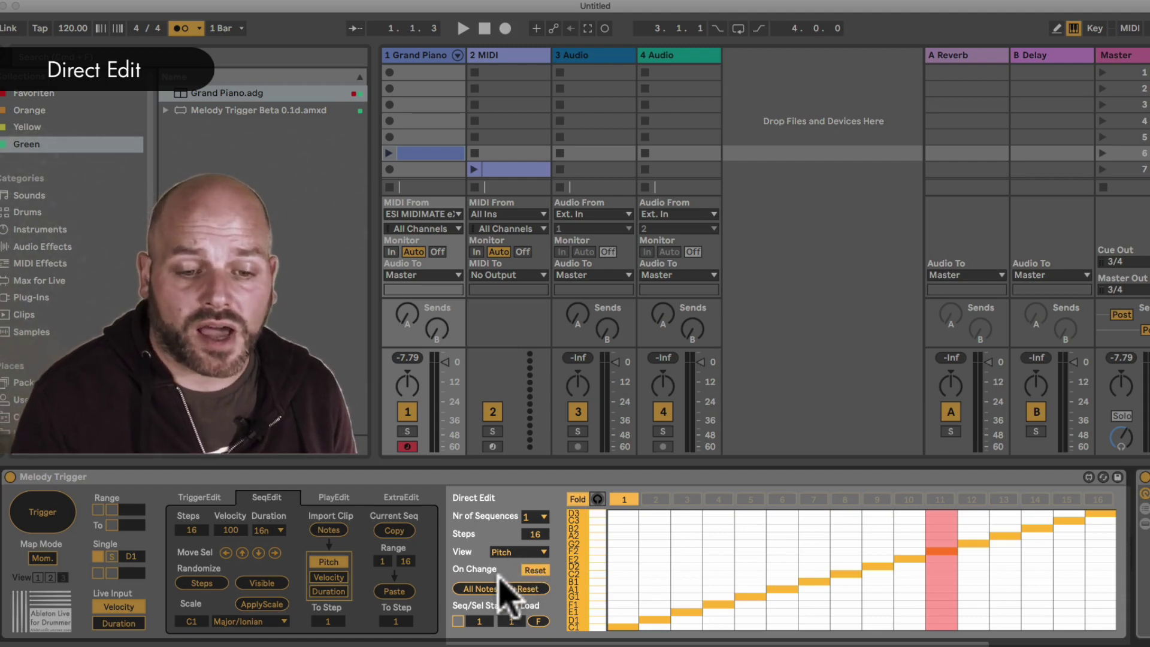
Run All Notes Off+Reset with the pitch grid unfolded, and draw notes around C3 on steps 1, 3 and 5 of sequence 1.
click(579, 501)
click(501, 589)
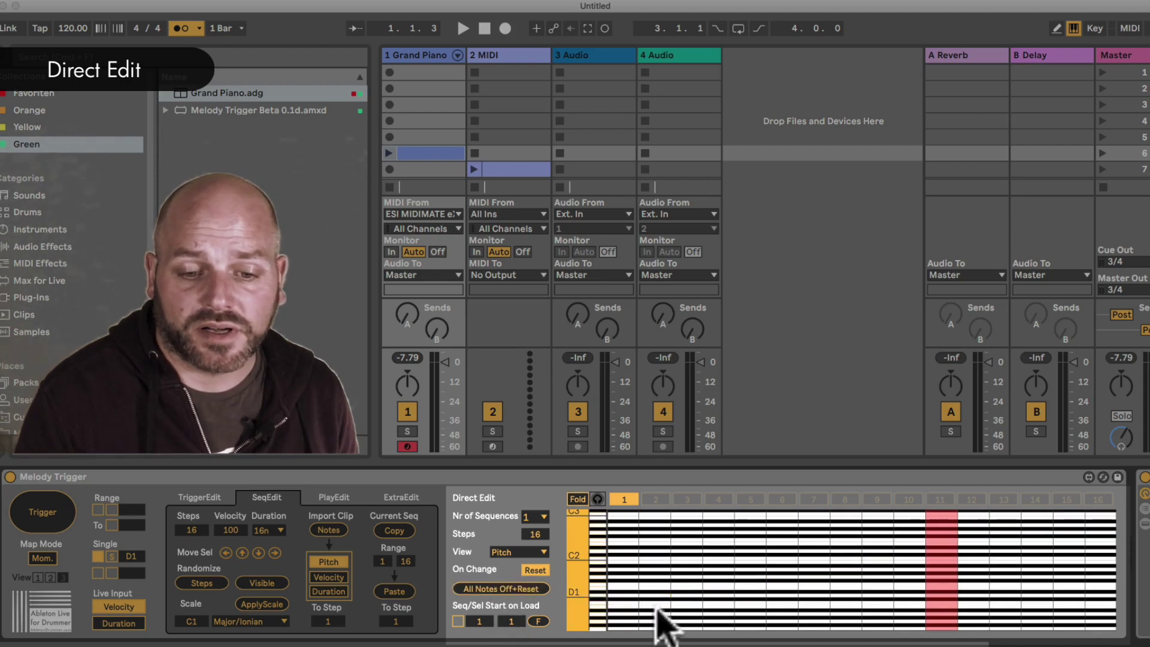
scroll(596, 599, down, 10)
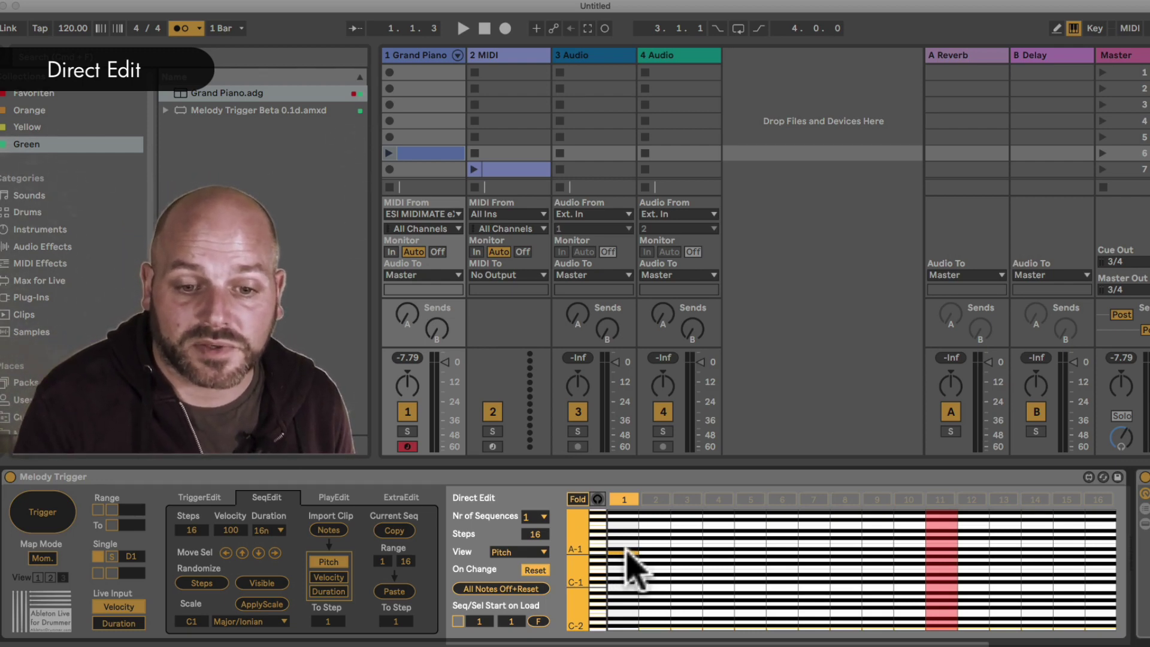
scroll(629, 539, up, 10)
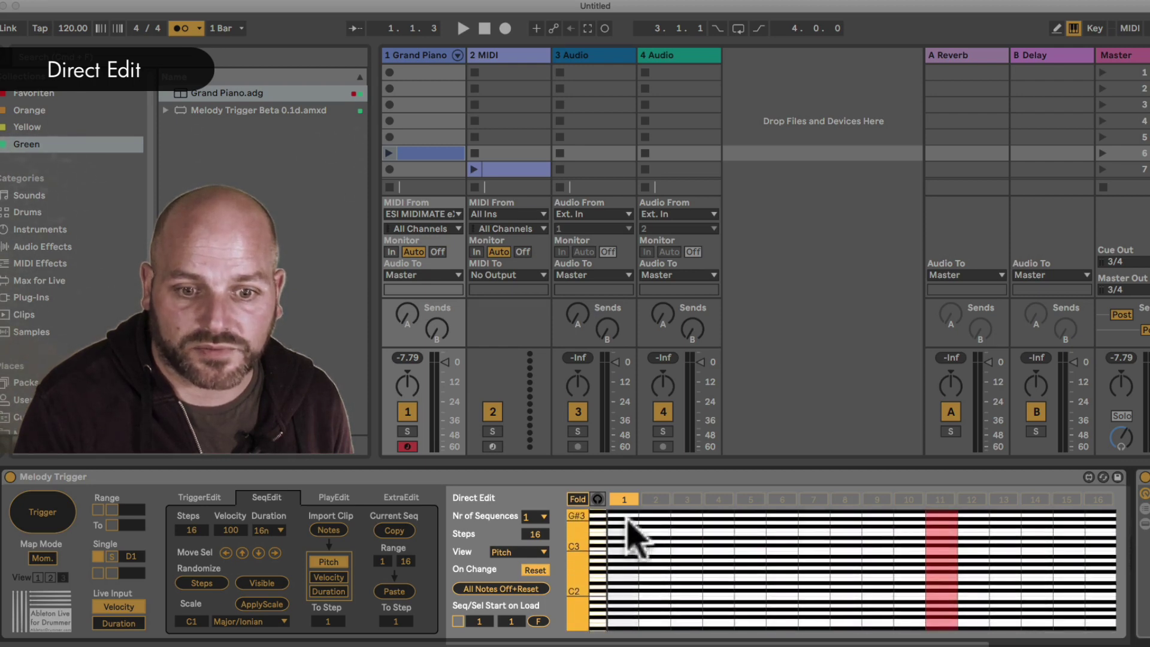
drag(628, 547, 742, 539)
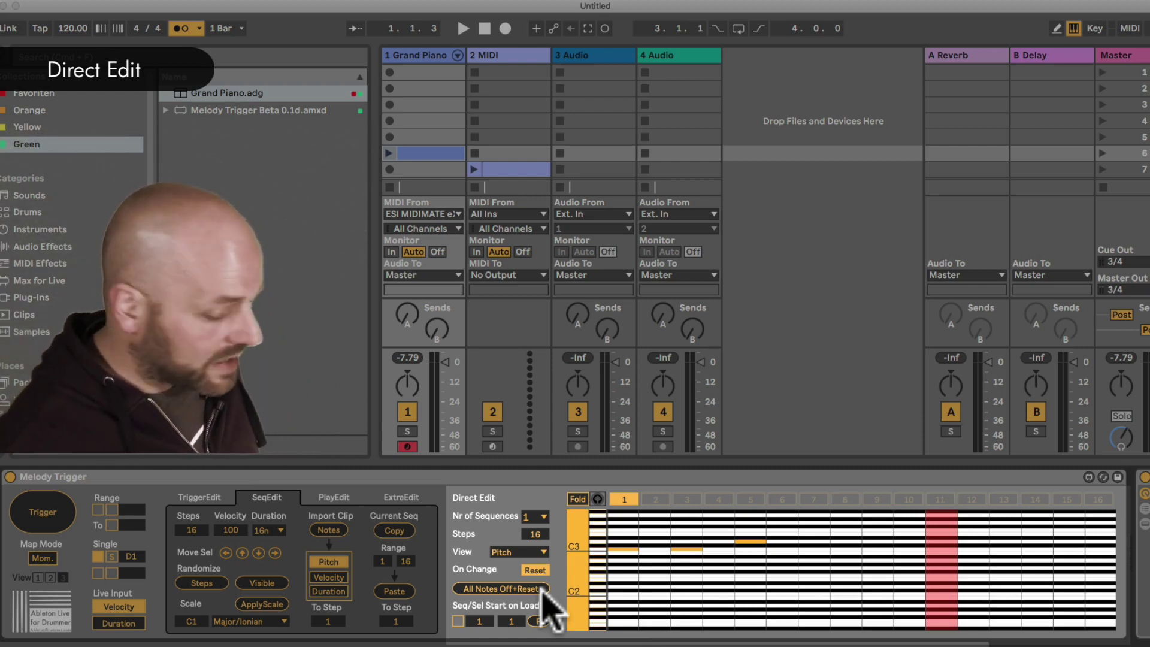
Show the TriggerEdit functions and reset the sequence position.
click(191, 496)
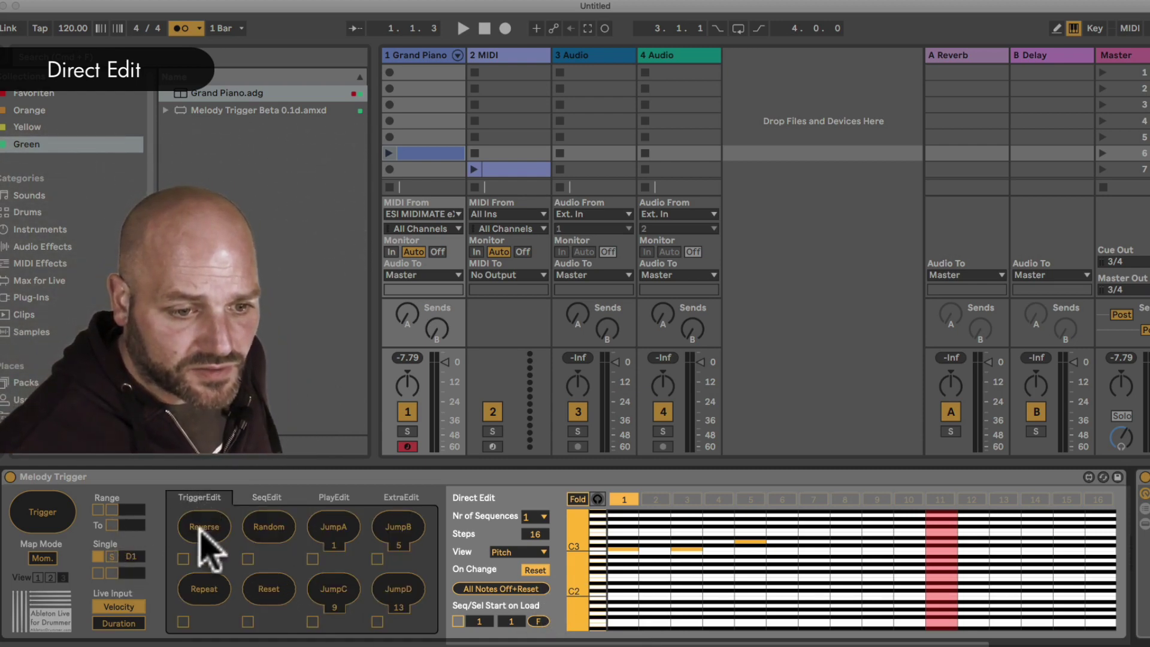
click(265, 605)
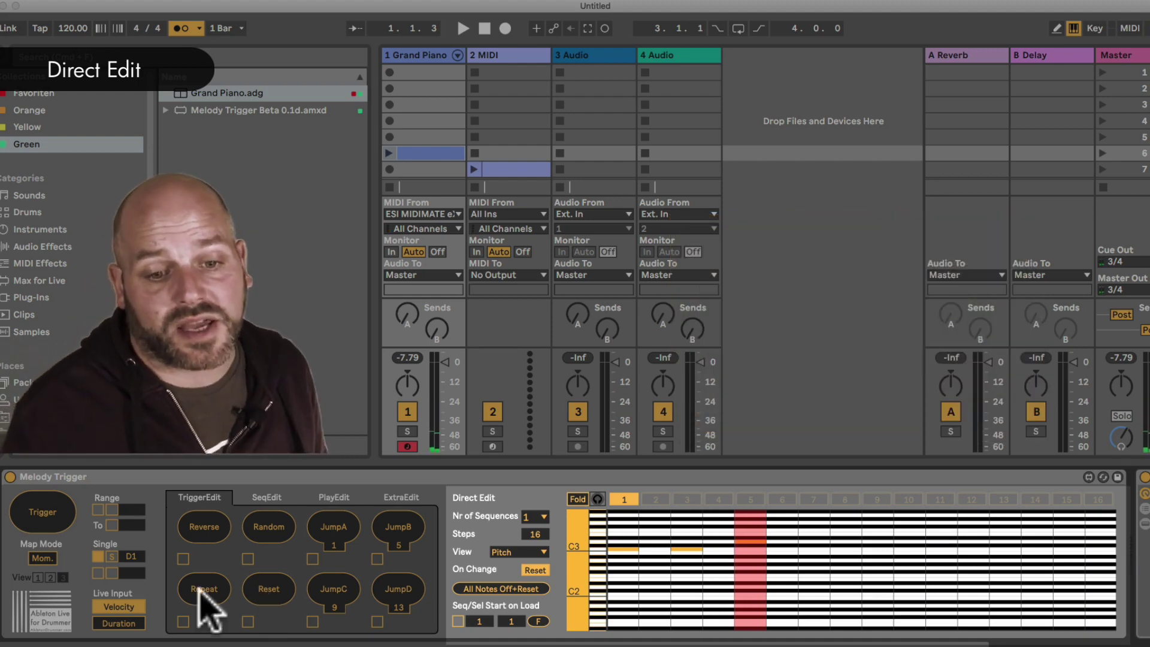
Set the number of sequences to 16, and look through sequences 5, 6, 4, 3 and 2 before returning to sequence 1.
click(544, 517)
click(529, 506)
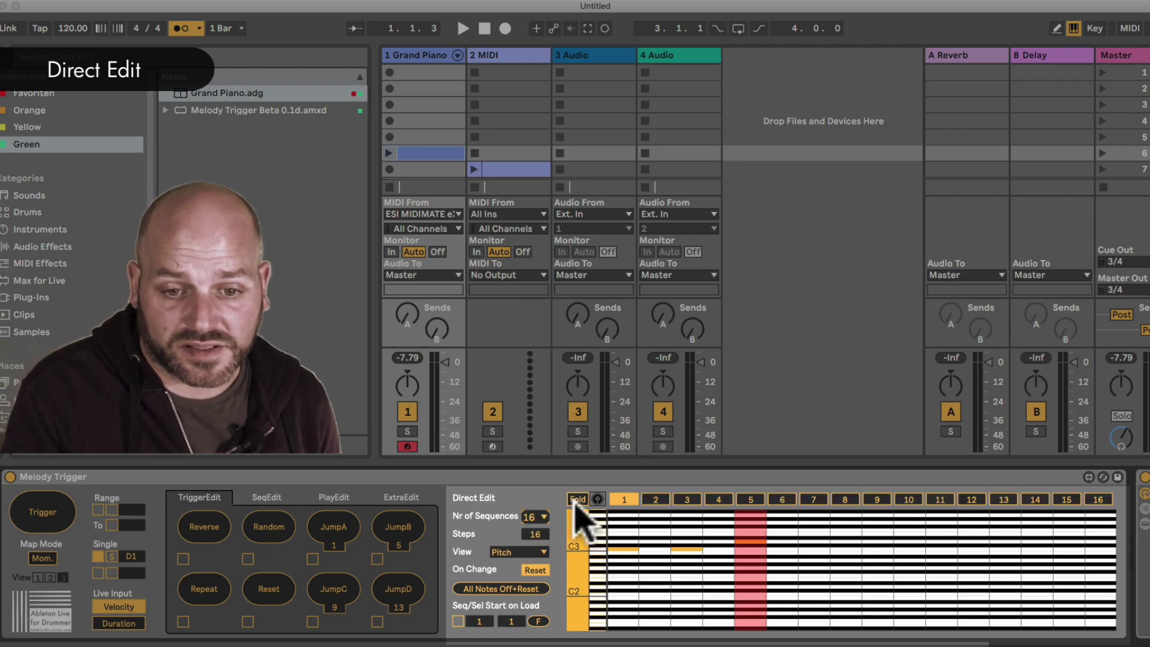
click(749, 501)
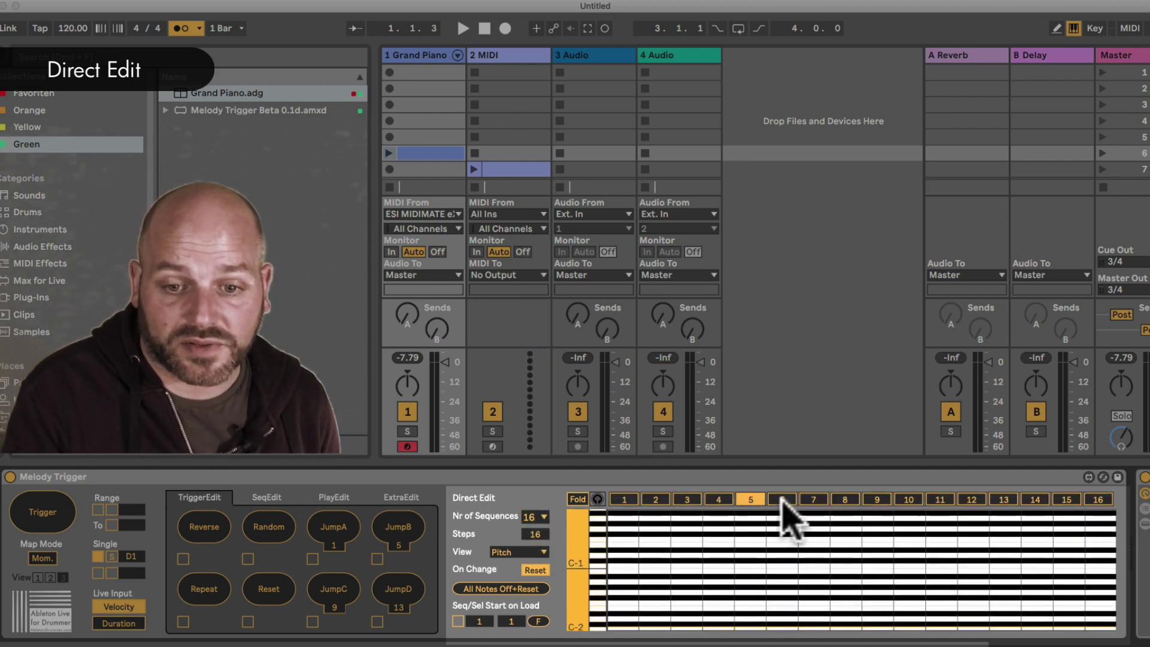
click(783, 501)
click(718, 501)
click(683, 501)
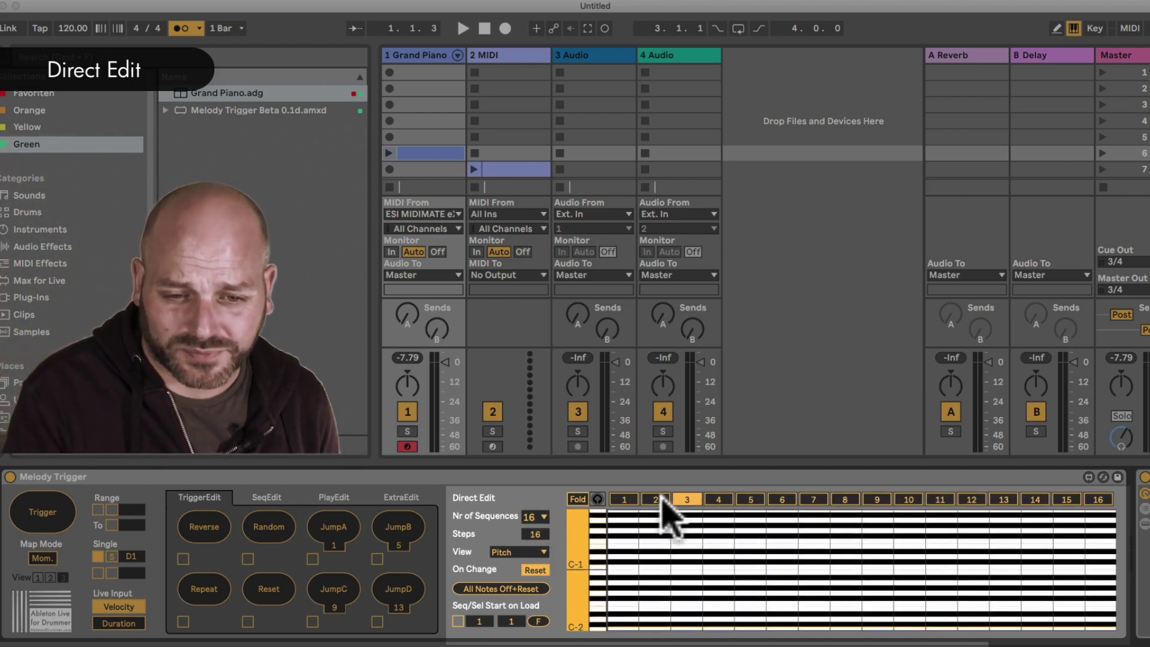
click(657, 501)
click(623, 501)
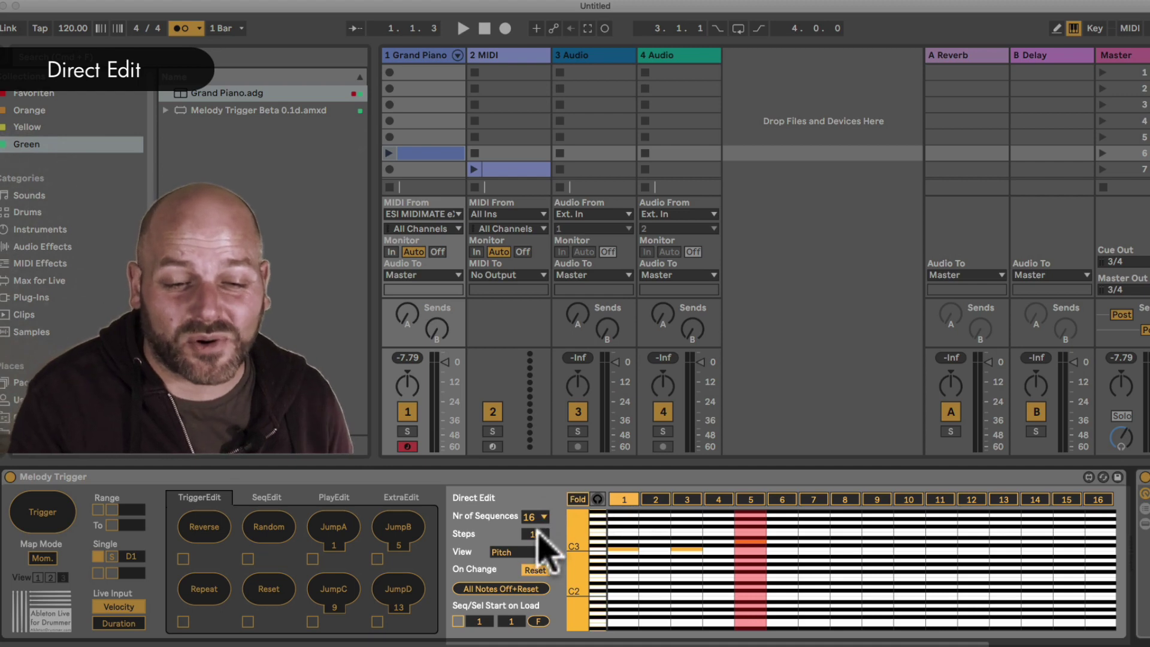
Try 64 and 32 steps for sequence 1, and settle on a length of 6 steps.
drag(538, 530, 537, 503)
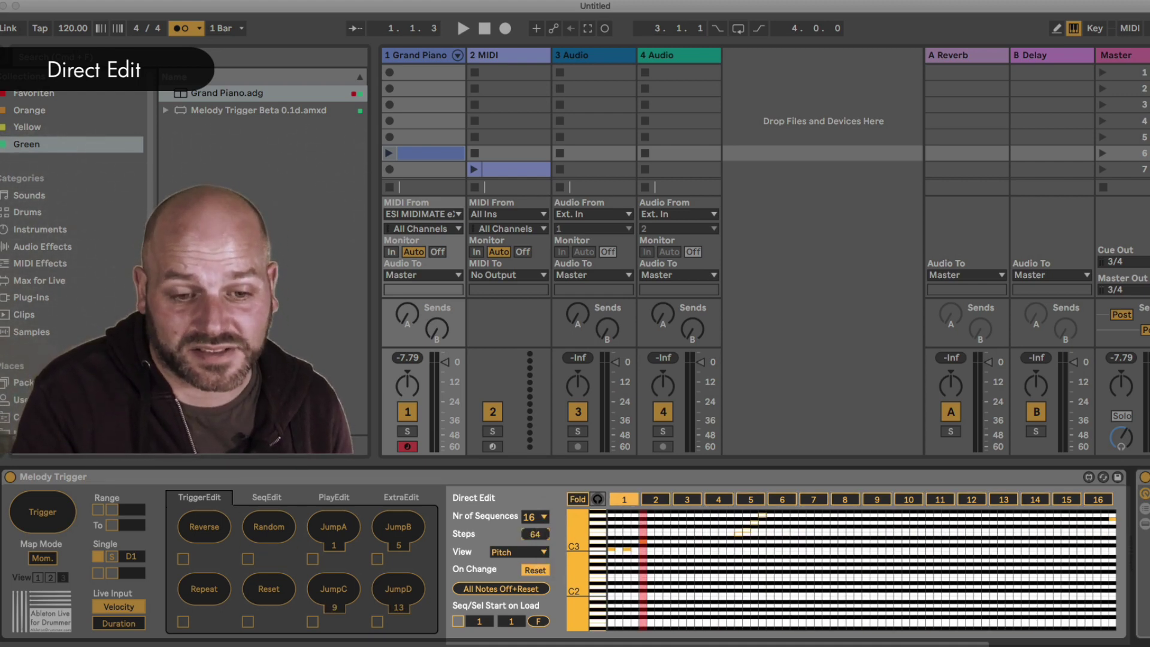
drag(538, 531, 538, 529)
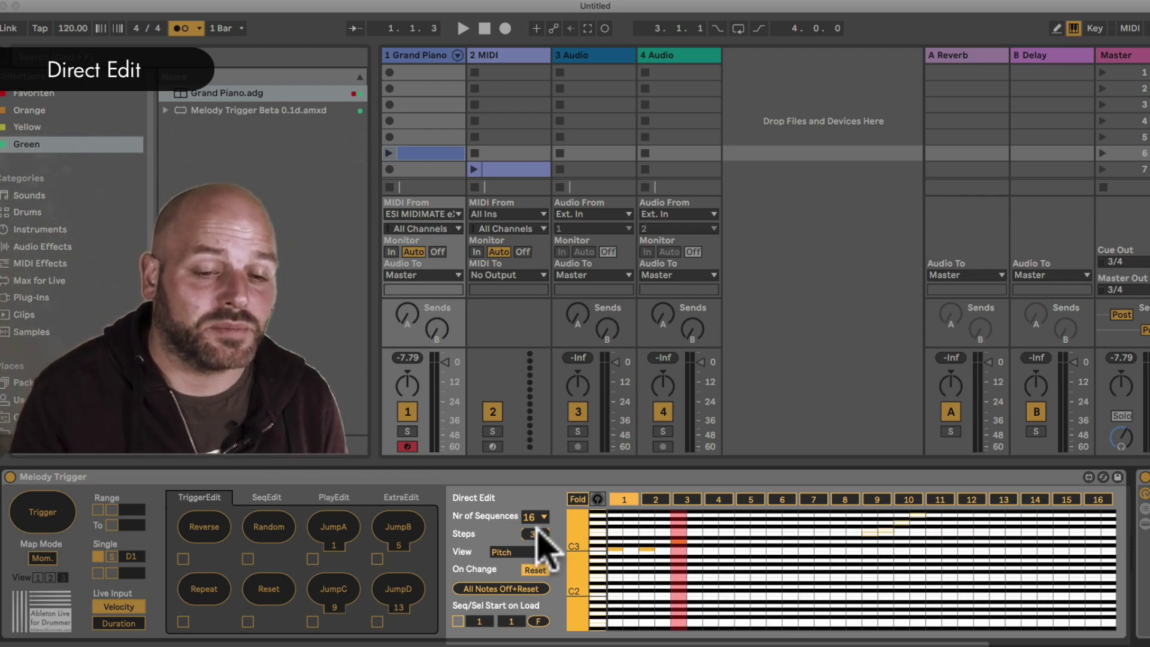
click(537, 563)
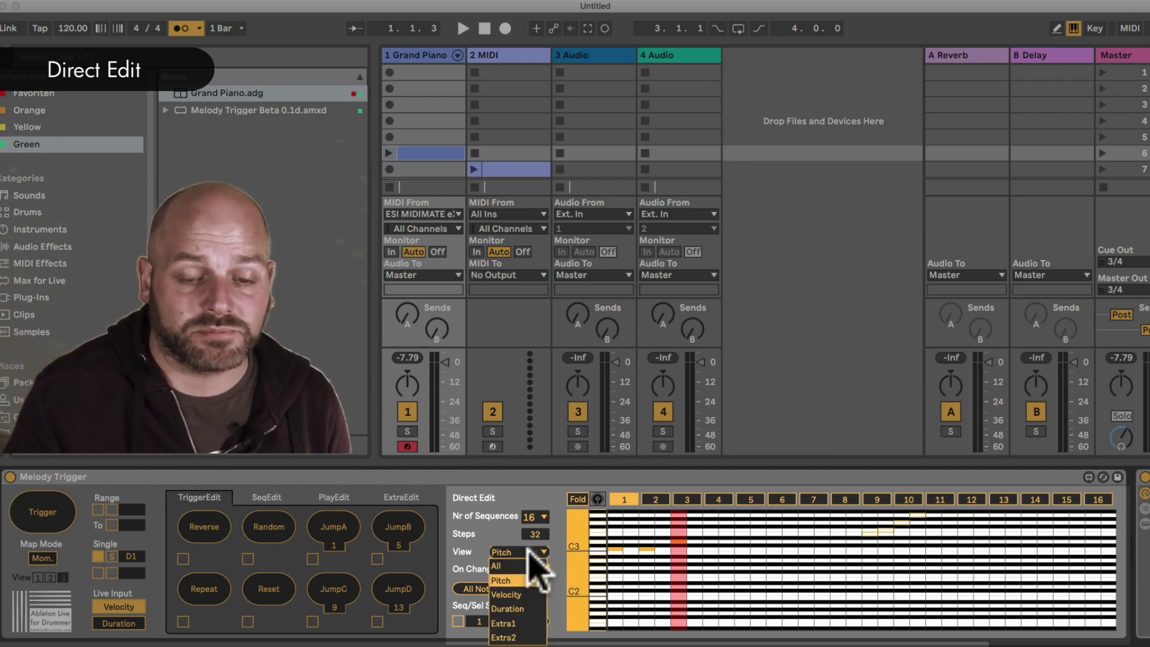
click(530, 554)
drag(535, 534, 535, 557)
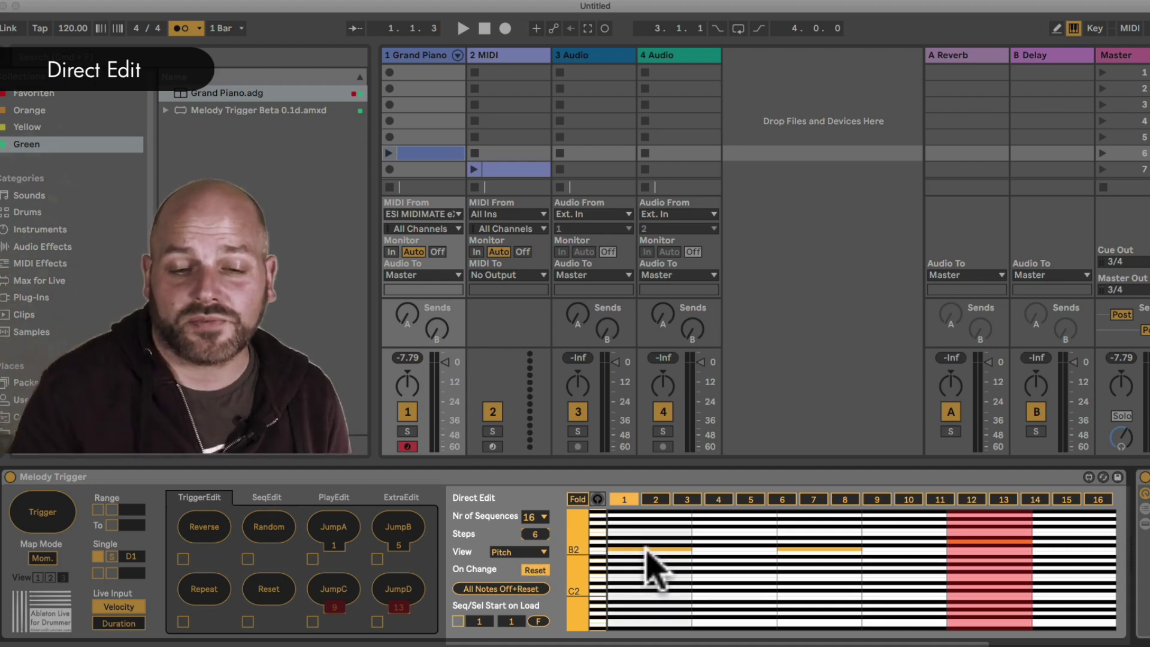
Switch the grid to the Velocity view and lower the velocities of steps 1 and 3, bringing step 3 to about 12.
click(519, 552)
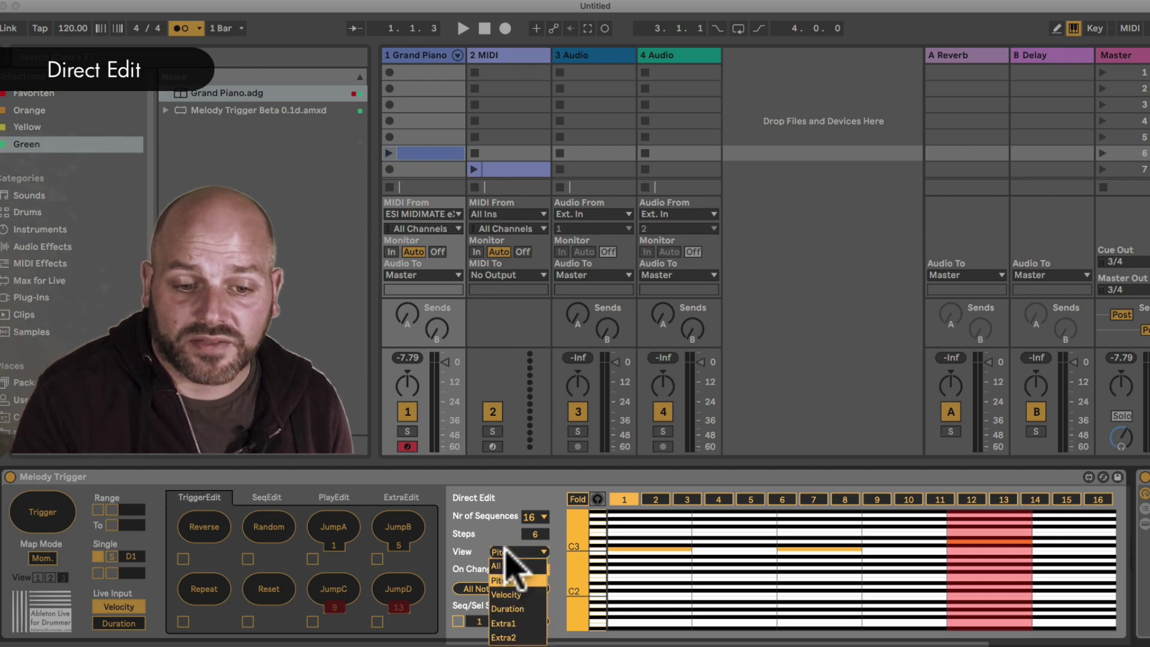
click(517, 593)
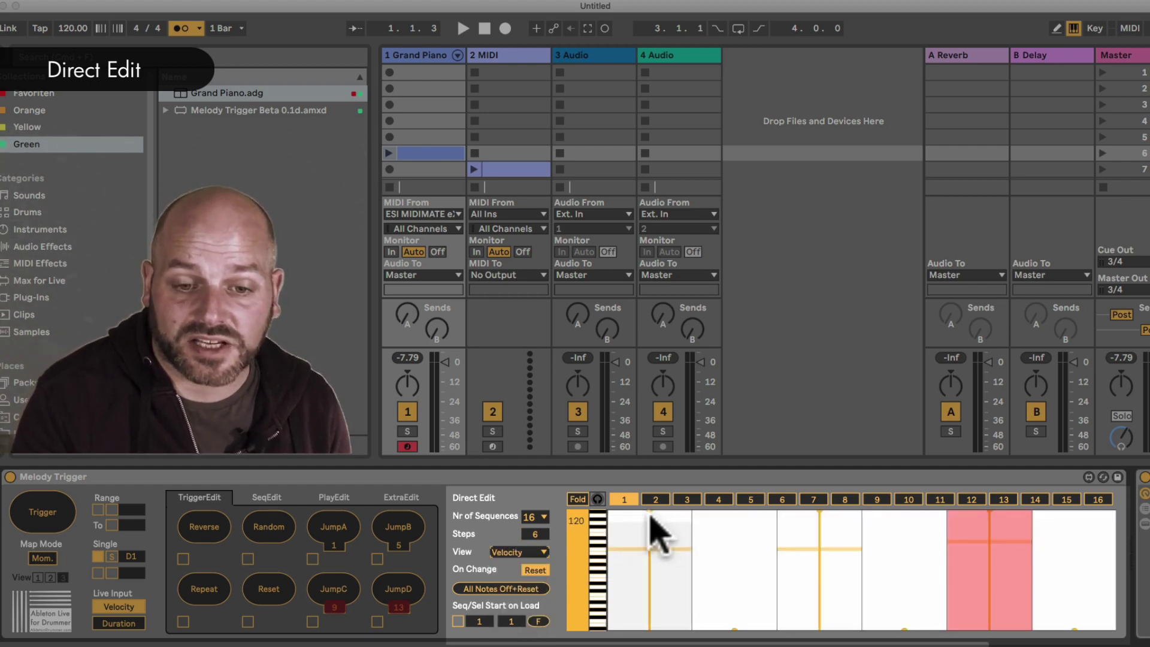
drag(650, 534, 653, 599)
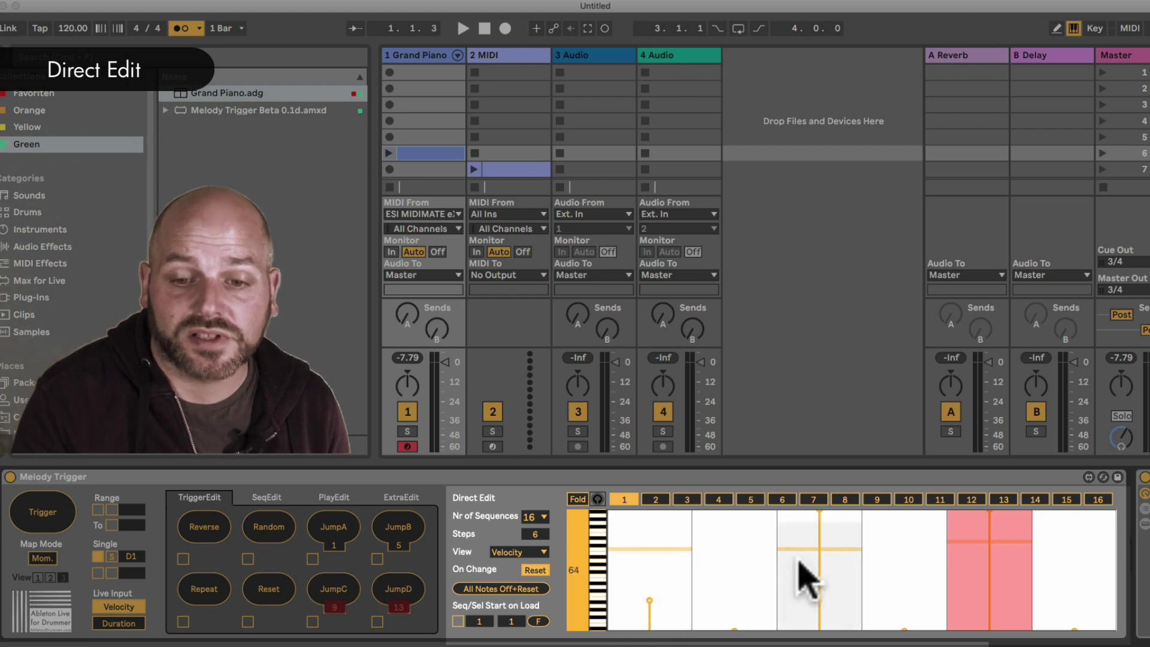
drag(816, 532, 820, 614)
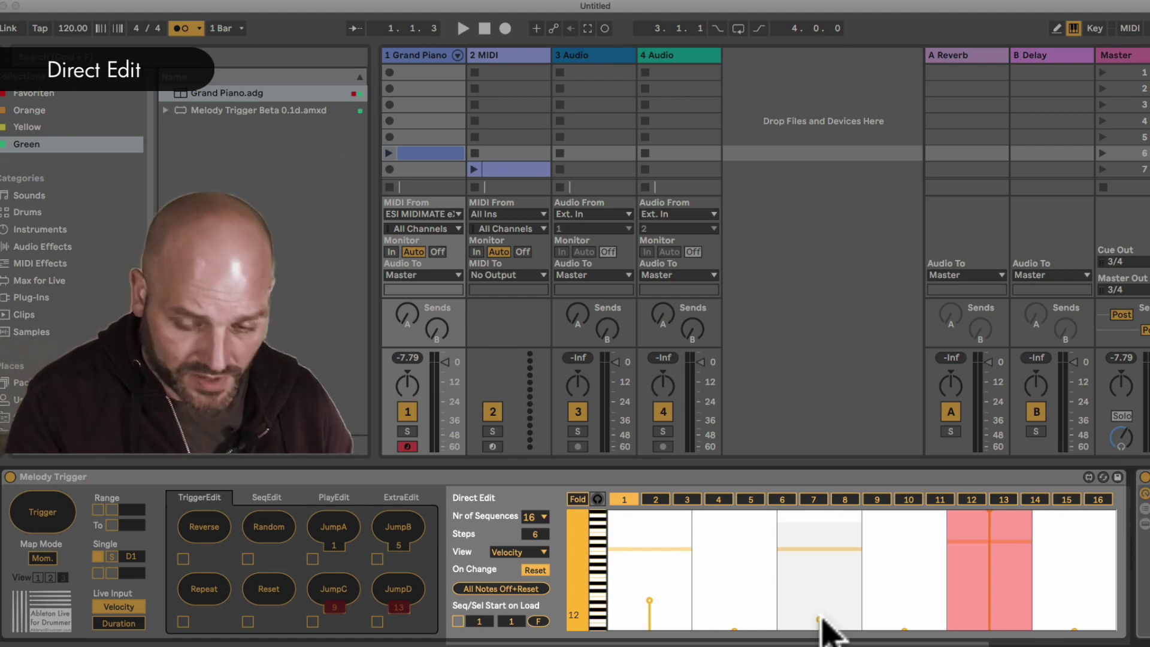
Raise the velocity of step 3 to the maximum and bring it back down to about two-thirds of the range.
drag(822, 619, 831, 507)
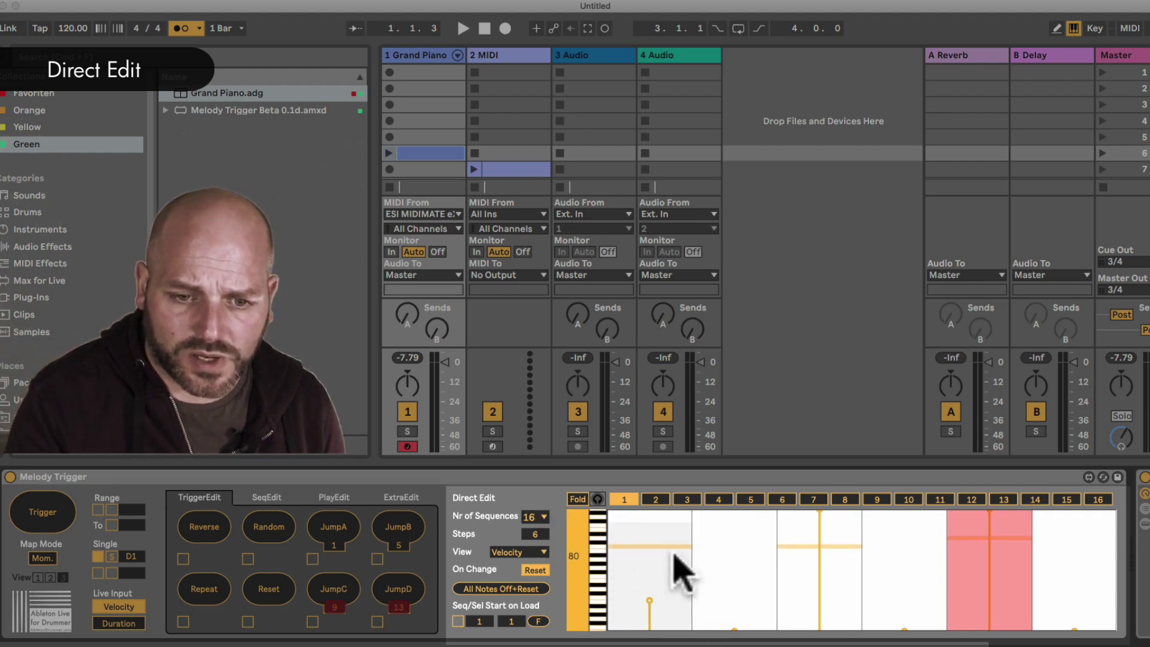
drag(820, 508, 821, 556)
drag(822, 554, 821, 547)
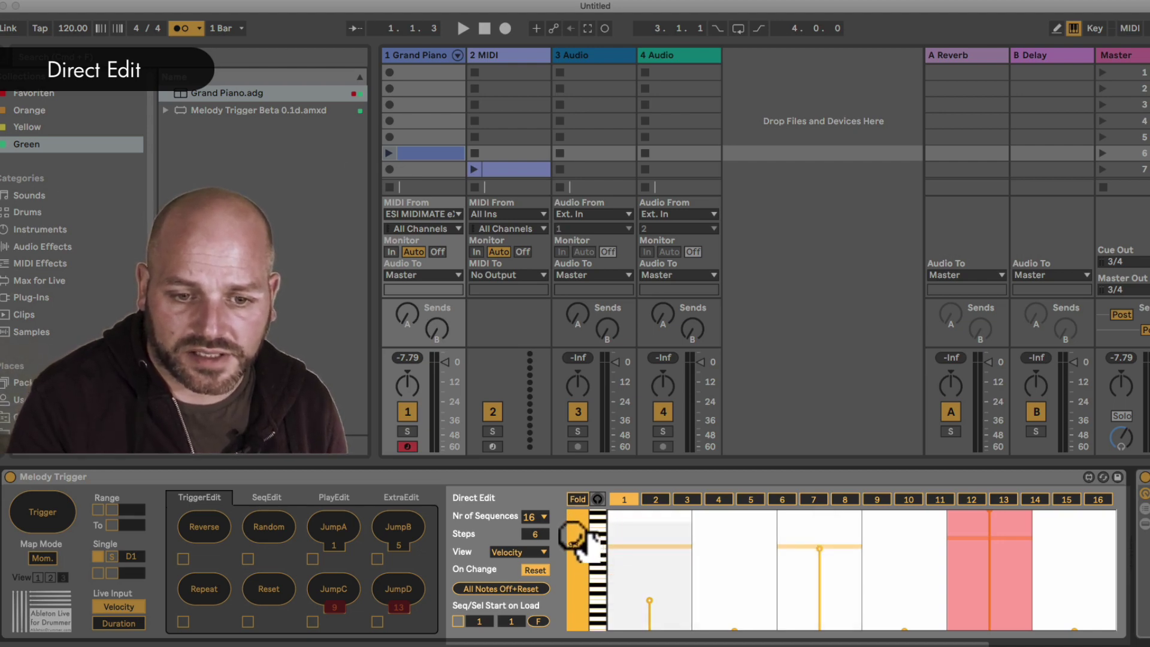
Switch the grid to the Duration view and try longer note durations, including 2n on step 1.
click(513, 553)
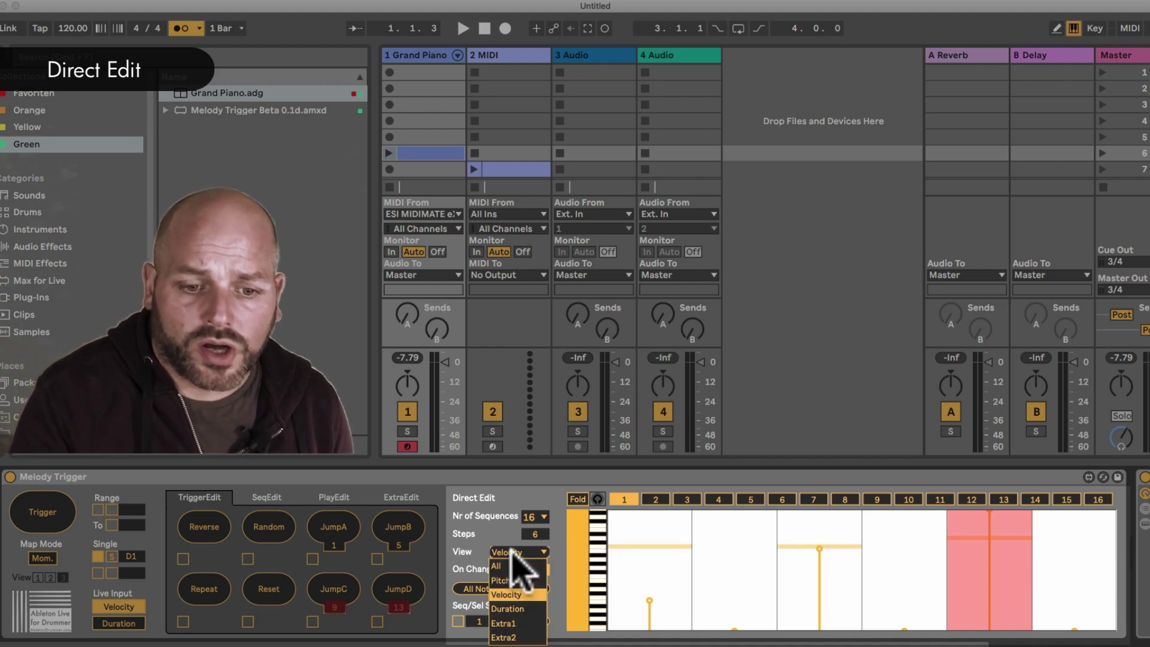
click(517, 609)
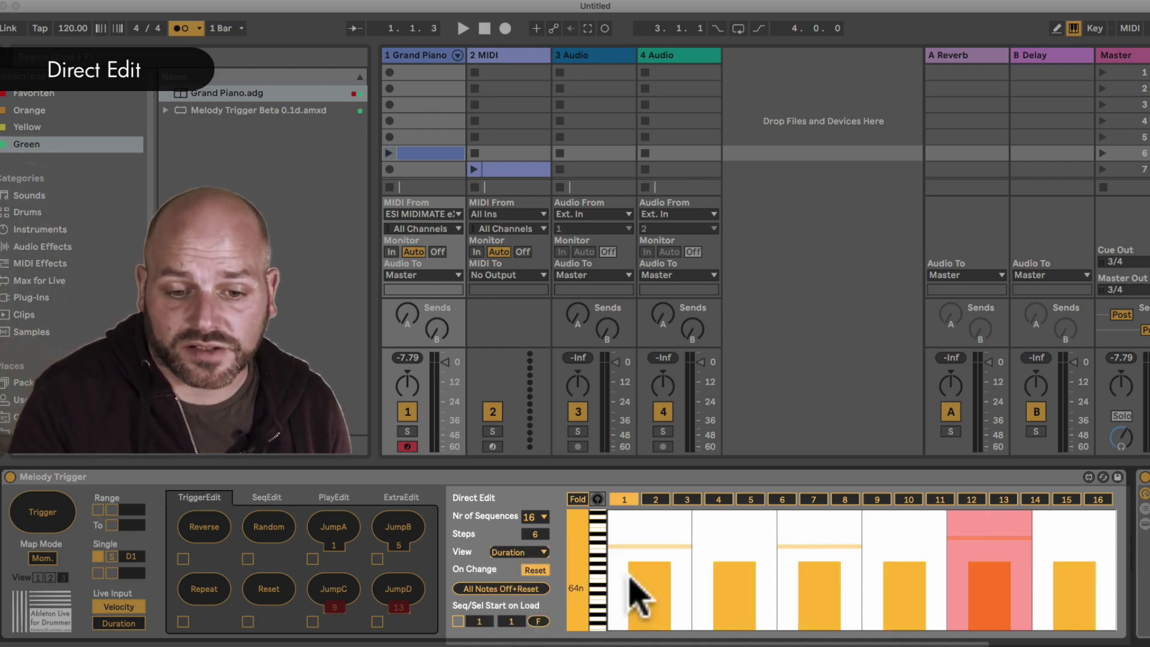
drag(629, 572, 651, 512)
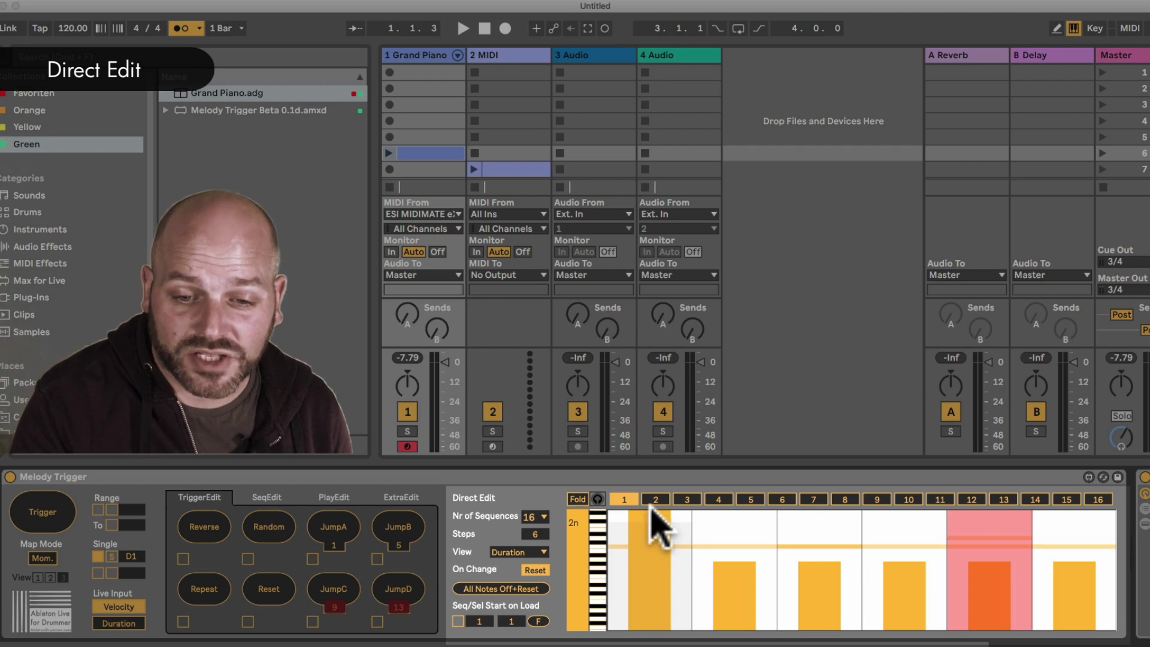
drag(704, 555, 820, 542)
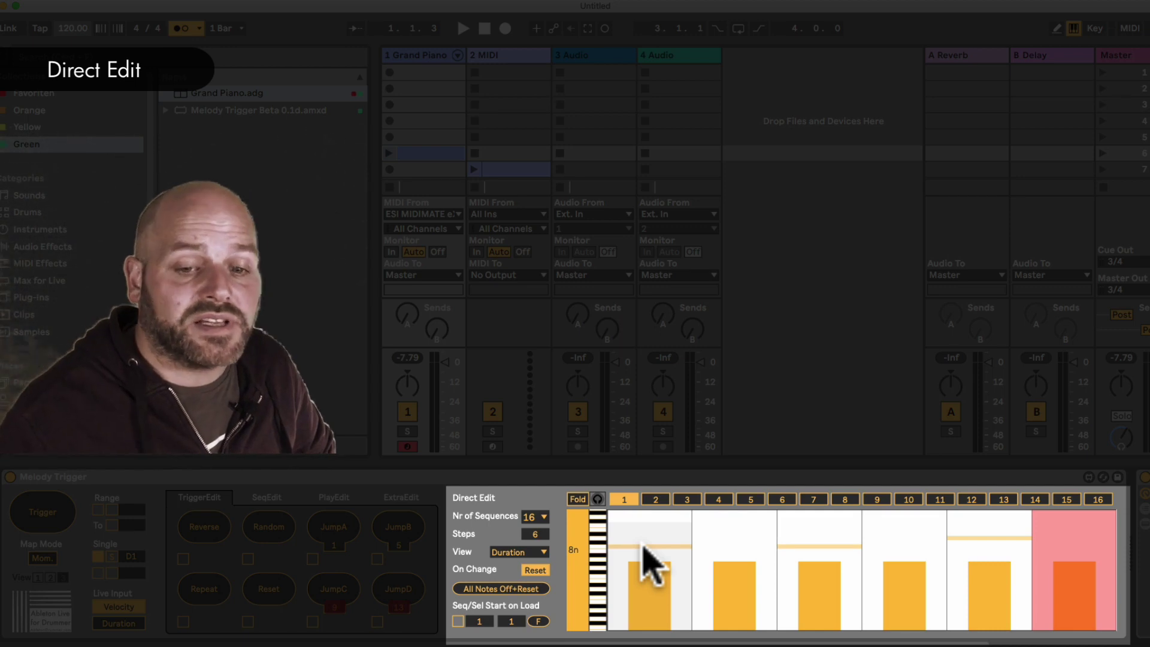
drag(641, 551, 650, 527)
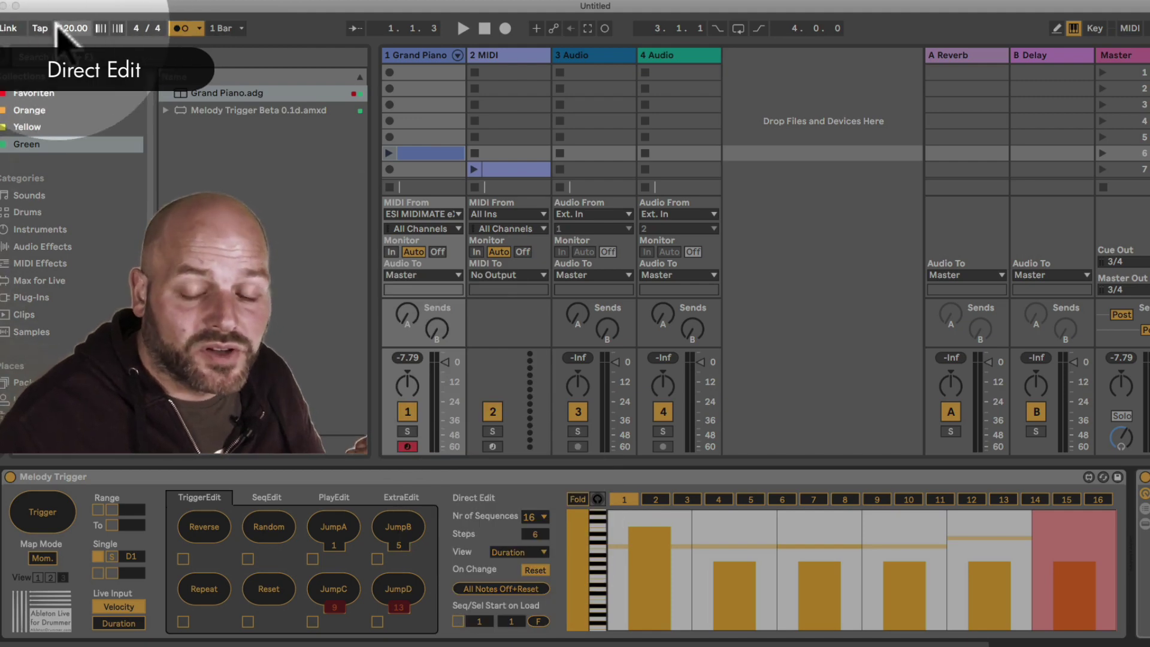
Set the tempo to 60 BPM, and lengthen step 1 to the maximum duration and step 2 slightly.
drag(67, 29, 67, 37)
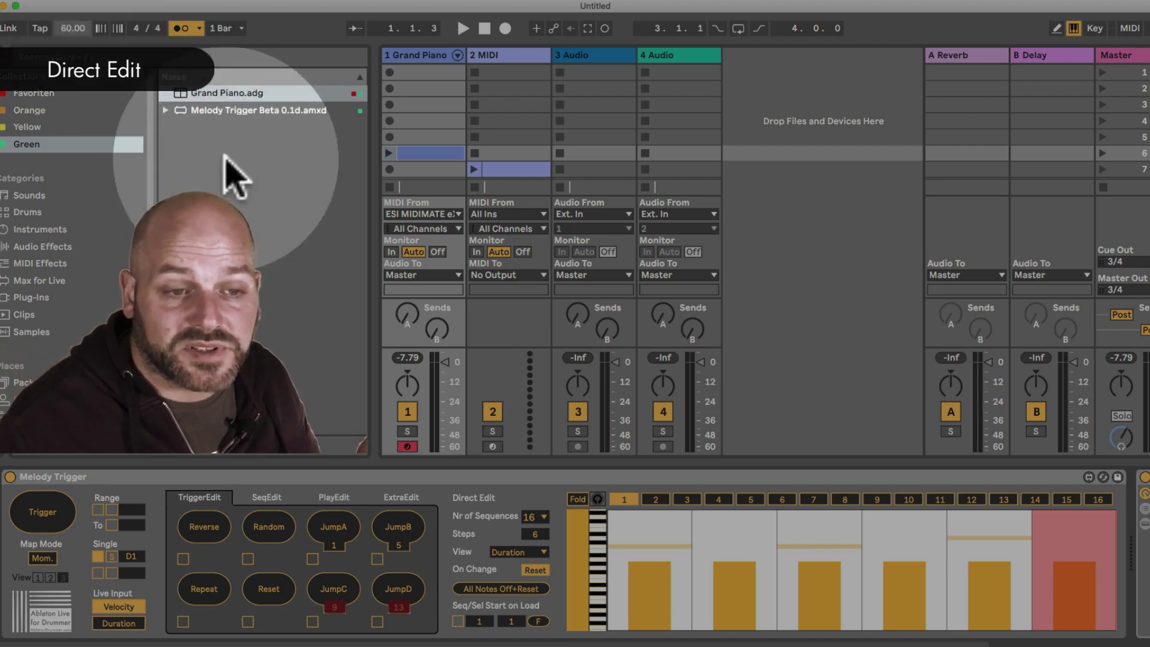
drag(658, 578, 651, 475)
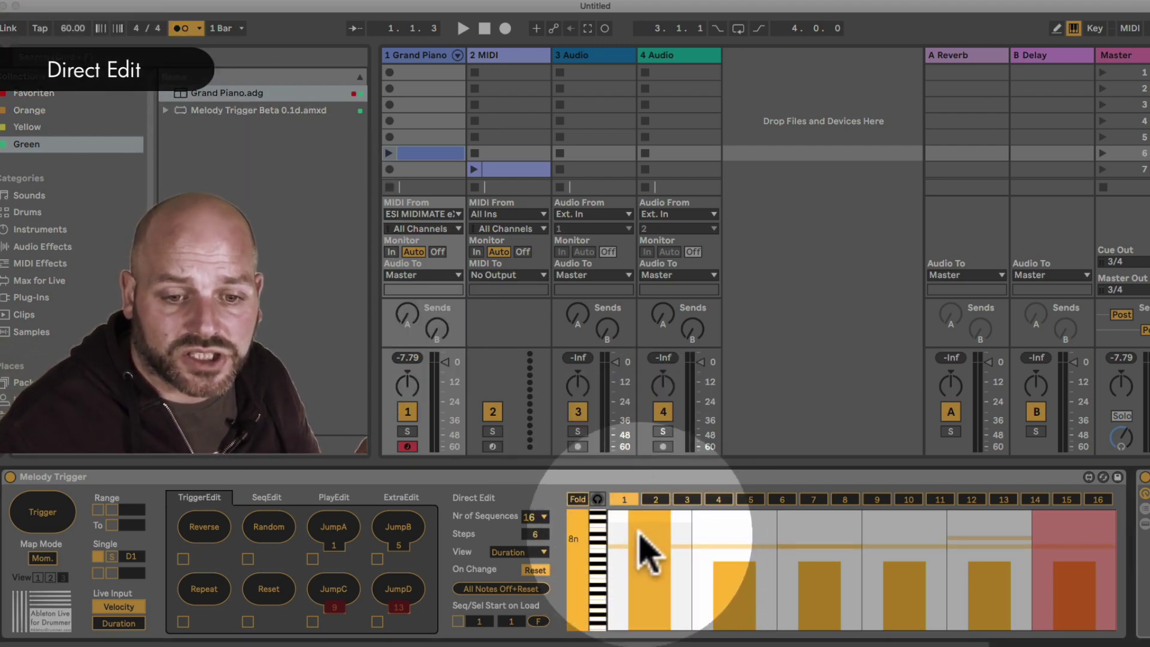
drag(731, 558, 731, 542)
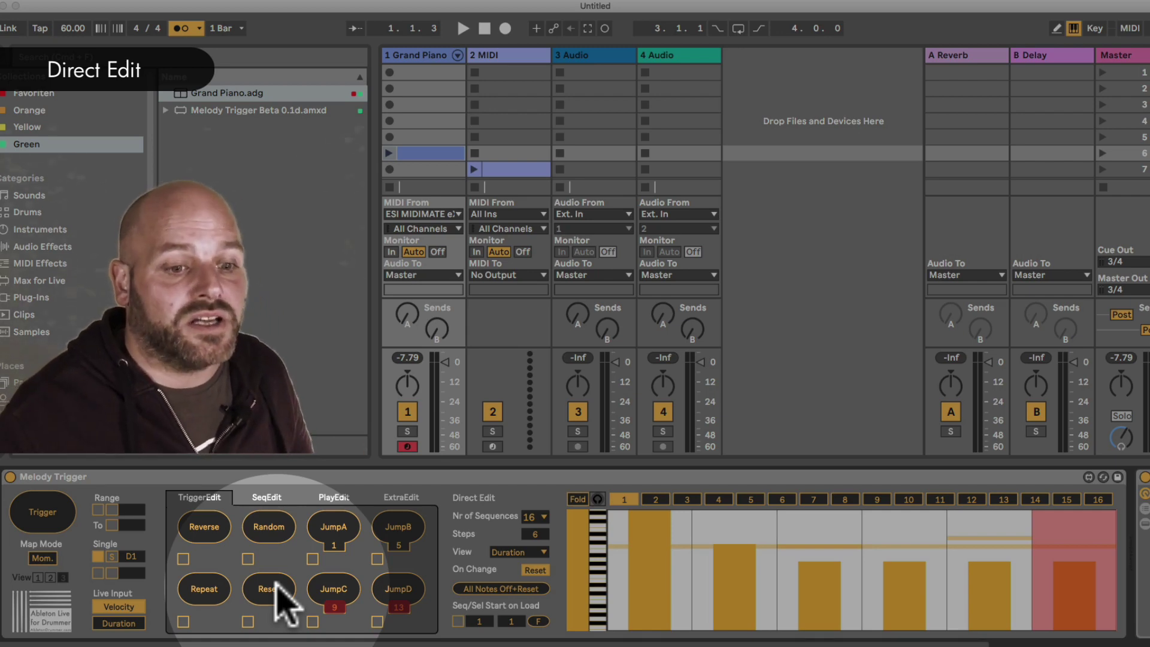
Reset the sequence to its first step and set the tempo to 120 BPM.
click(270, 588)
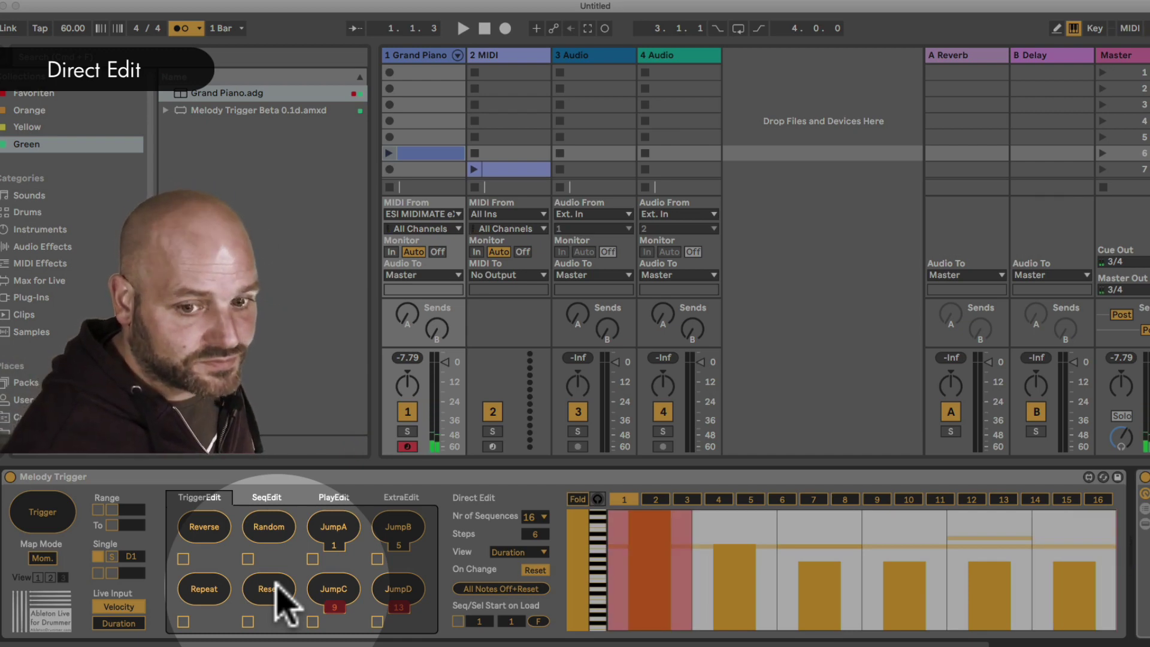
click(72, 28)
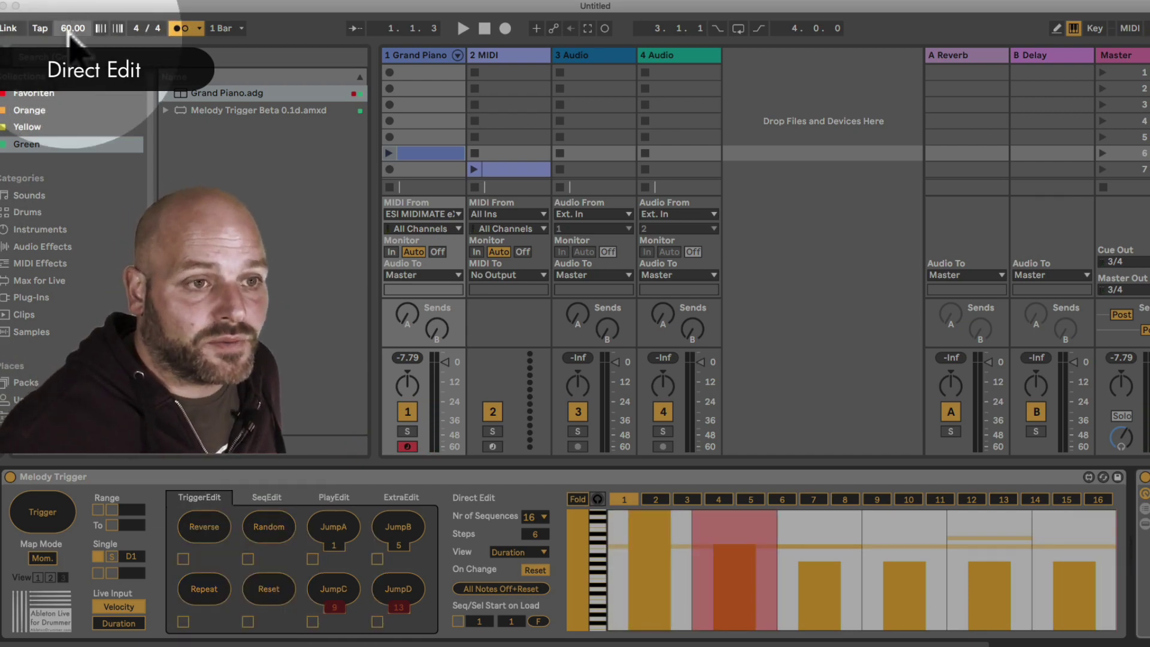
text(120)
key(Return)
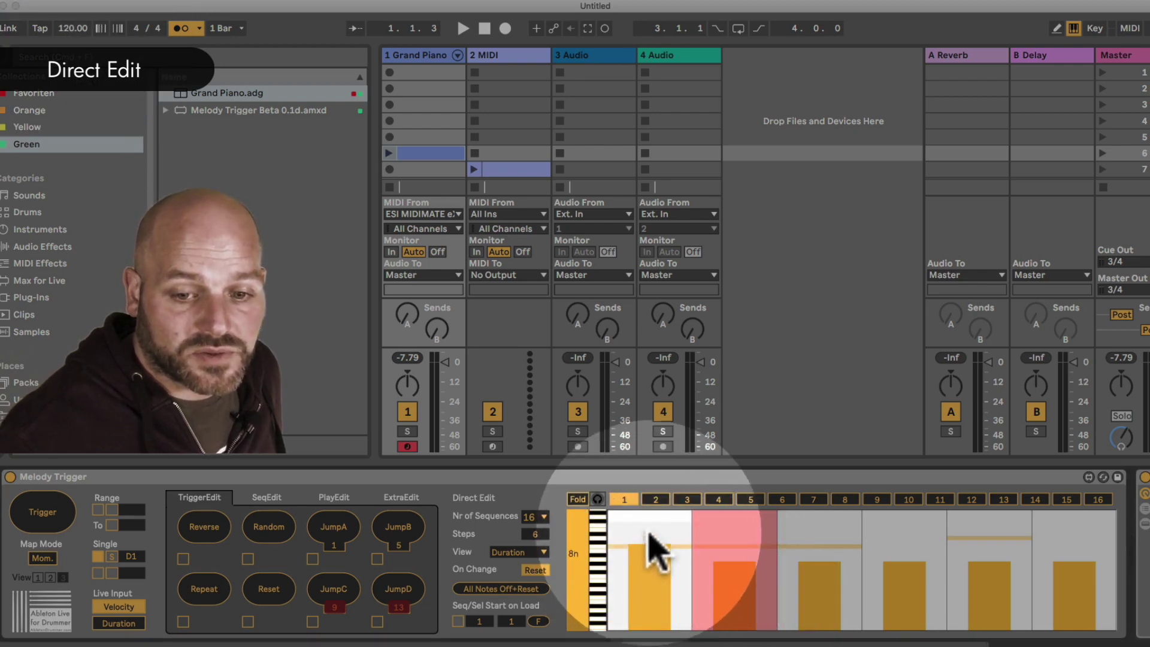
Set the duration of step 1 to 2n, restart the sequence, and set the tempo to 103 BPM.
drag(655, 545, 655, 513)
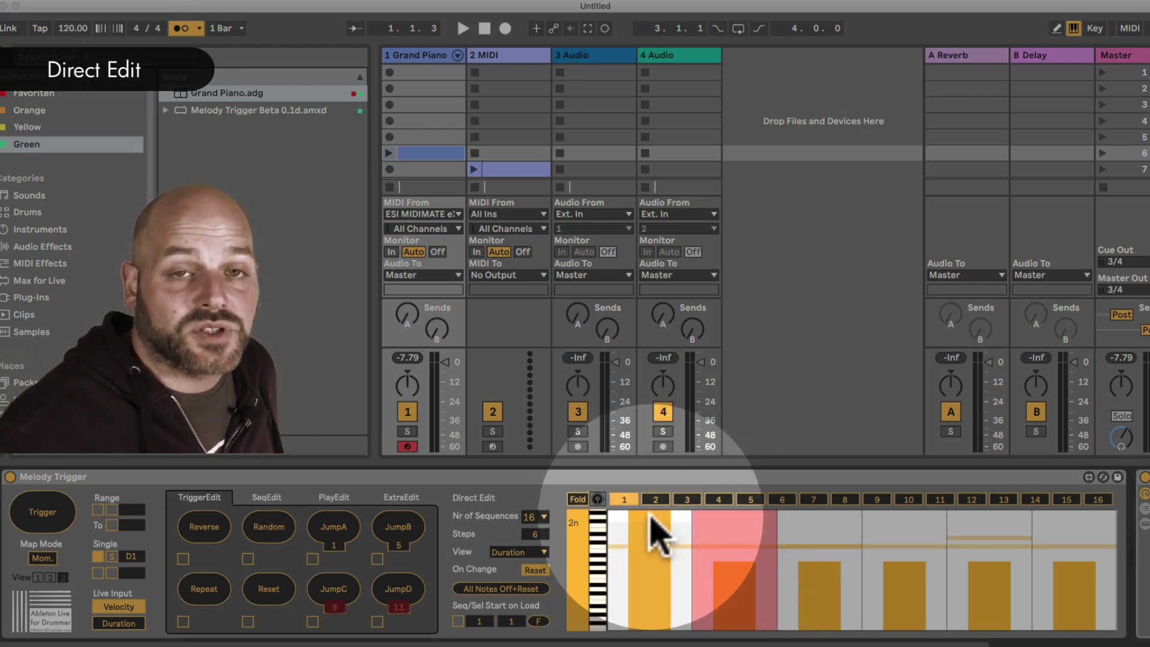
click(268, 584)
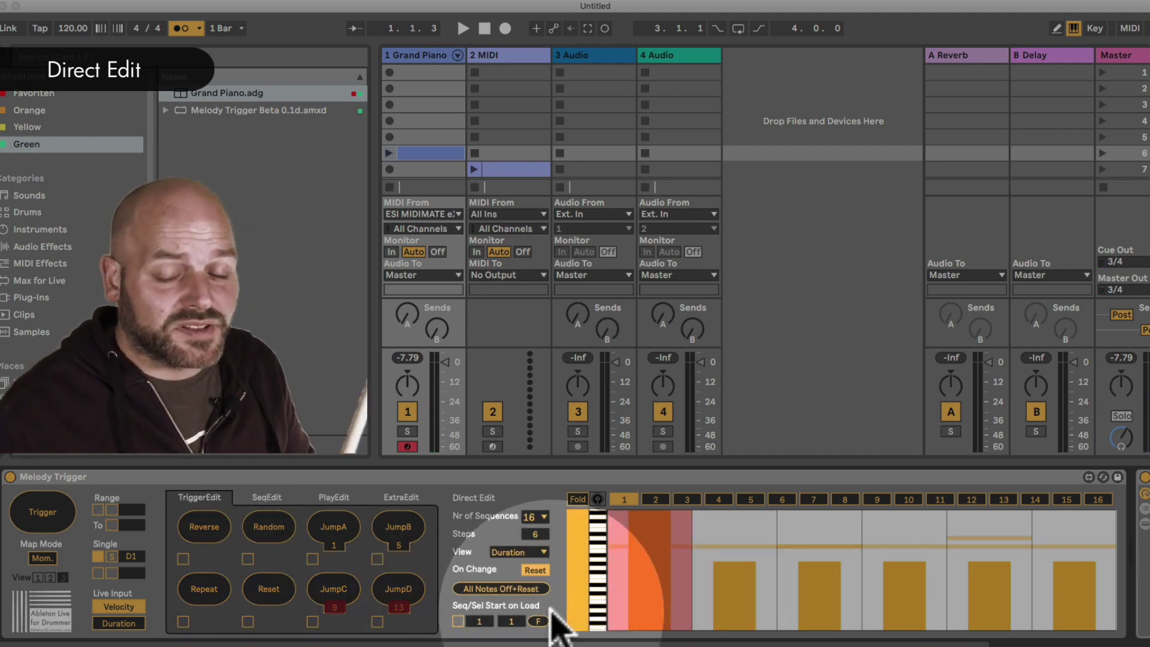
mouse_move(68, 28)
mouse_down()
mouse_move(67, 47)
mouse_move(67, 12)
mouse_up()
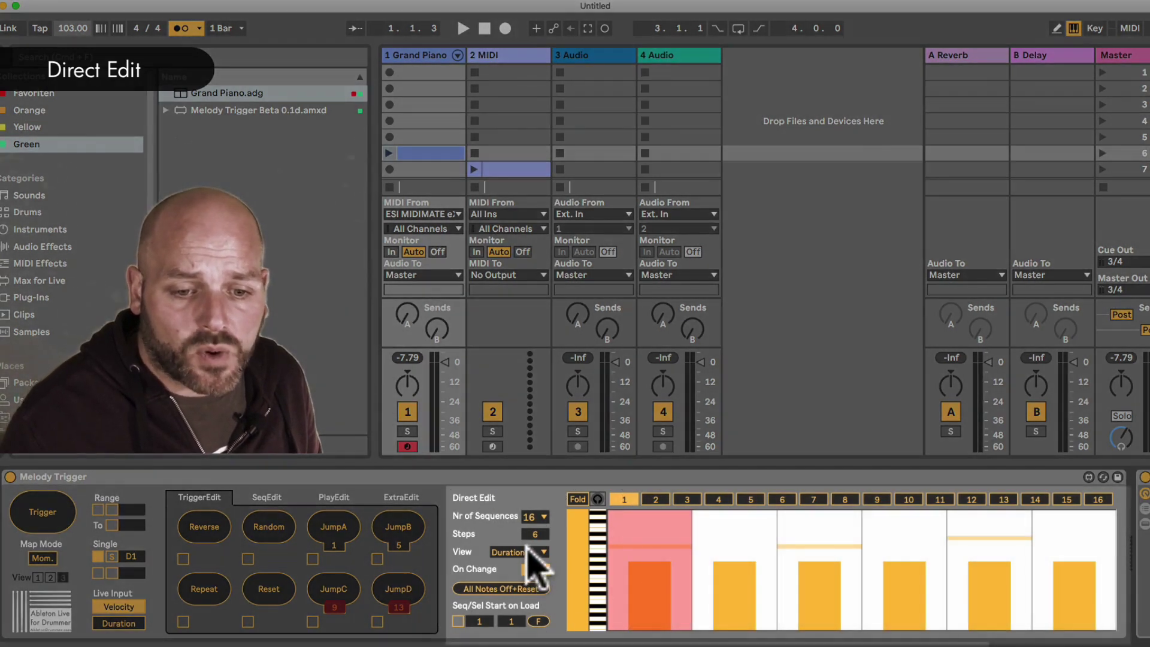
Switch the grid to the Velocity view, set step 2 to about 95, step 1 to under half, and step 3 to maximum.
click(529, 553)
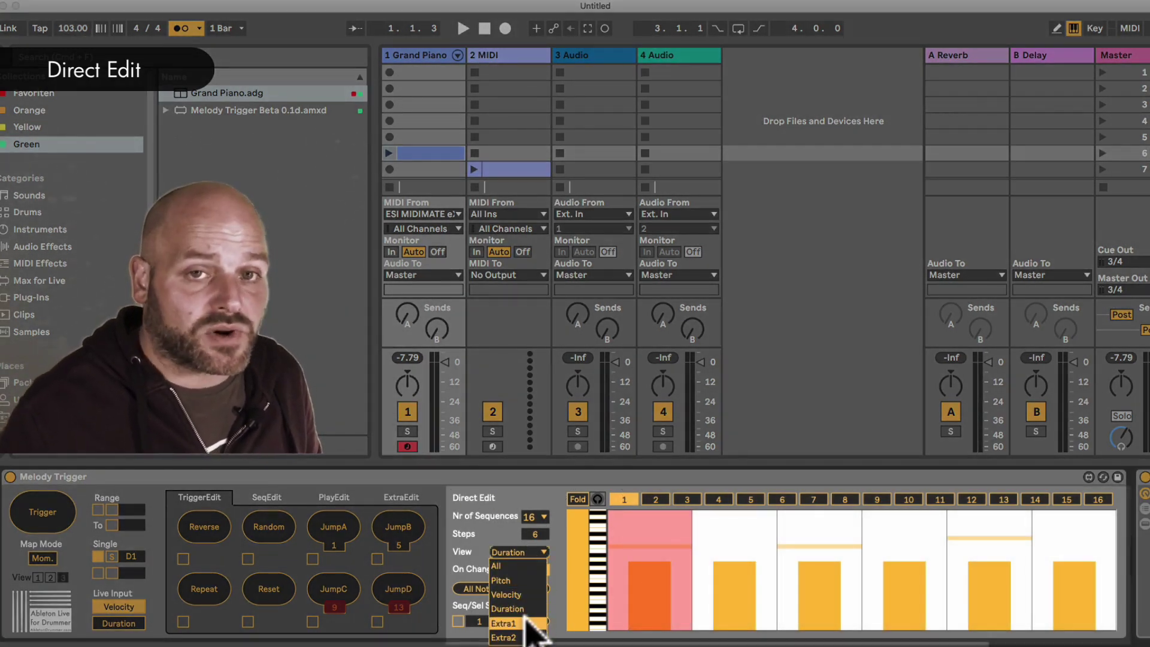
click(509, 594)
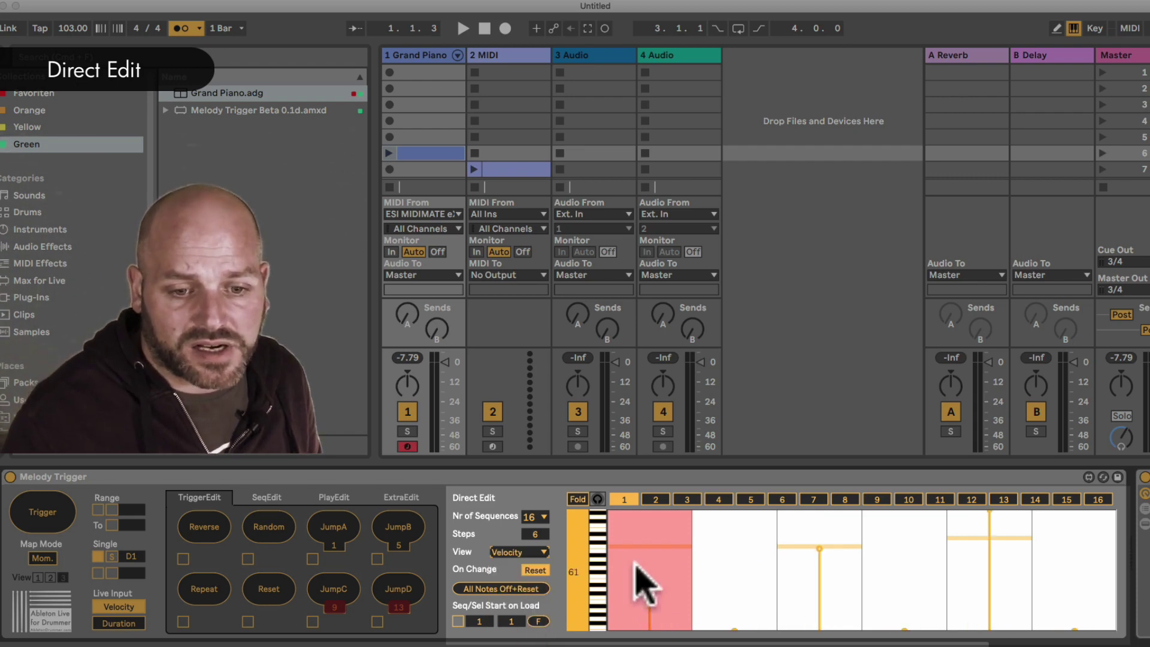
drag(653, 572, 651, 540)
drag(752, 617, 745, 514)
mouse_move(815, 548)
mouse_down()
mouse_move(821, 585)
mouse_move(740, 545)
mouse_up()
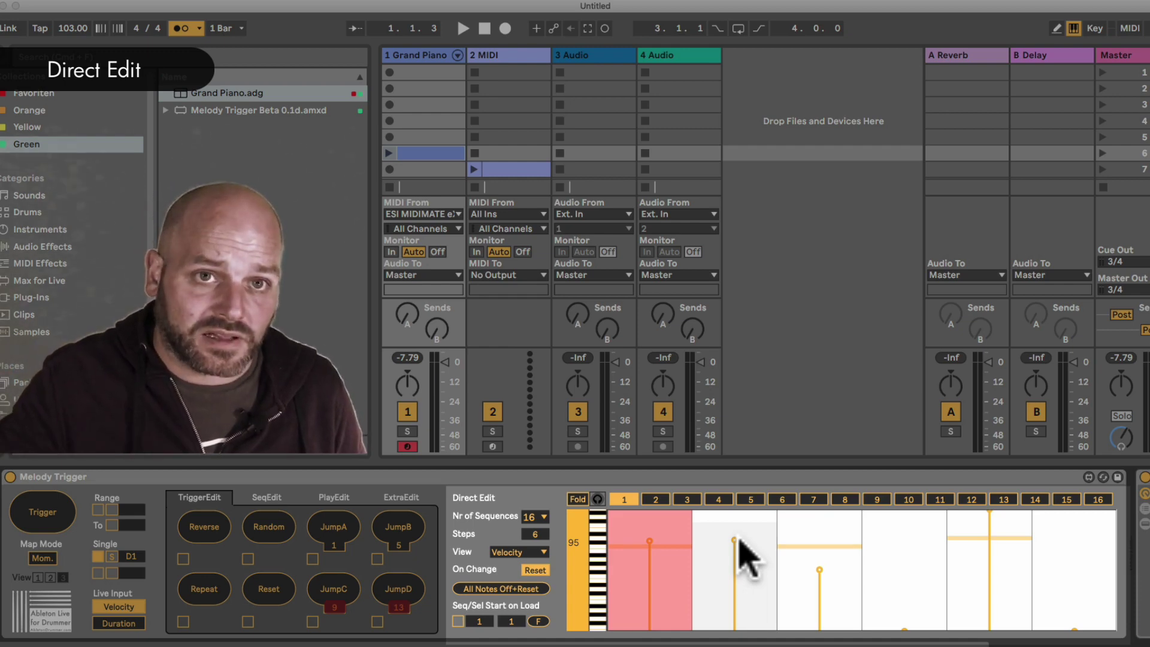
click(658, 581)
drag(804, 582, 821, 513)
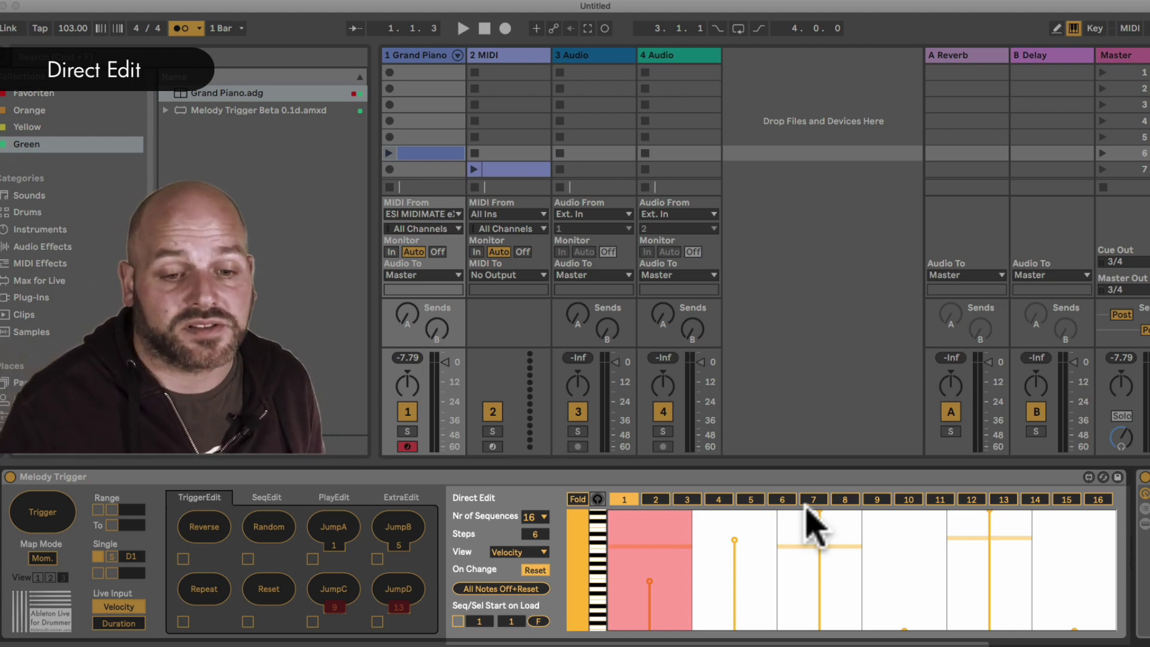
Switch the grid to the All view and raise step 2 to the same pitch as the note on step 5.
click(512, 552)
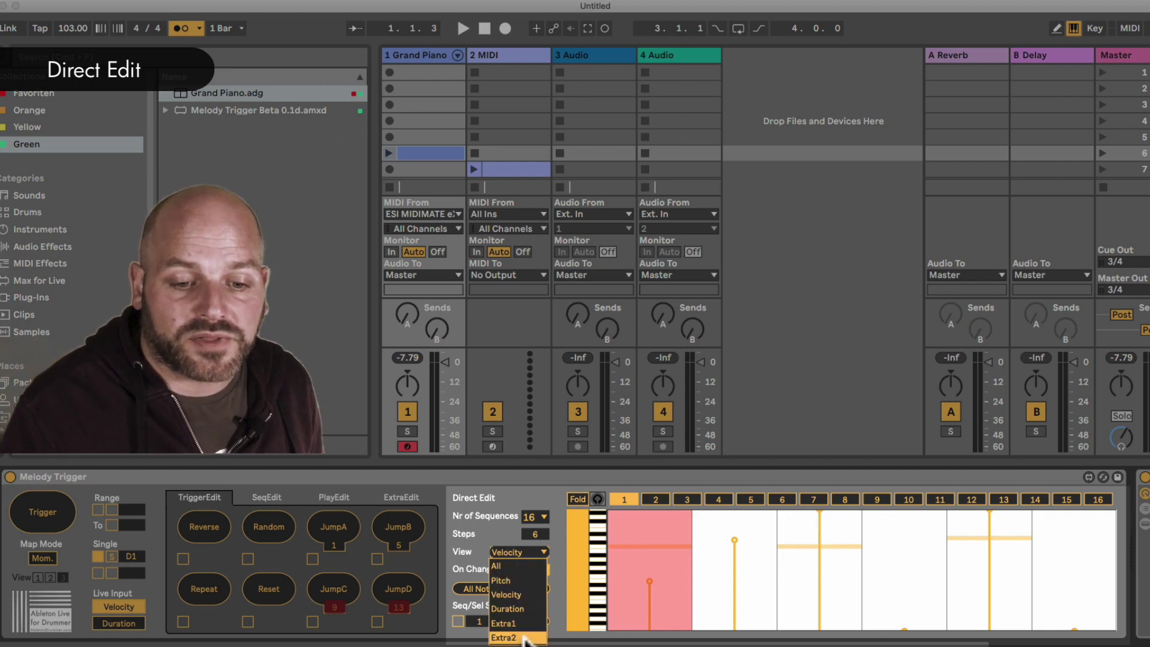
click(512, 566)
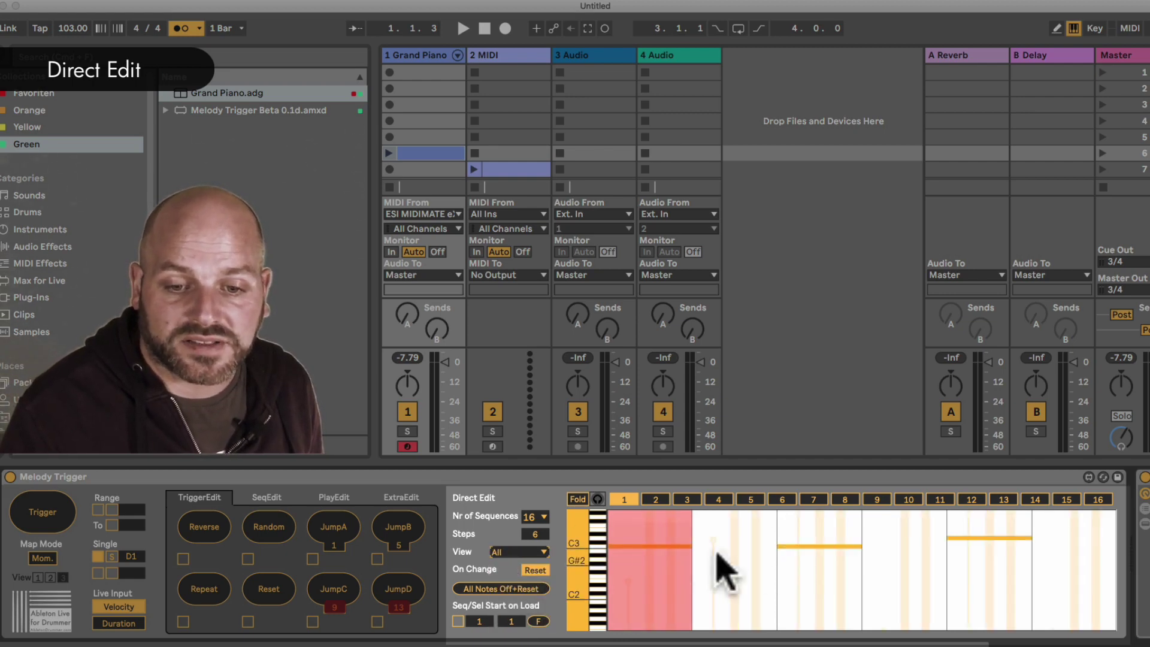
mouse_move(711, 546)
mouse_down()
mouse_move(726, 570)
mouse_move(715, 550)
mouse_up()
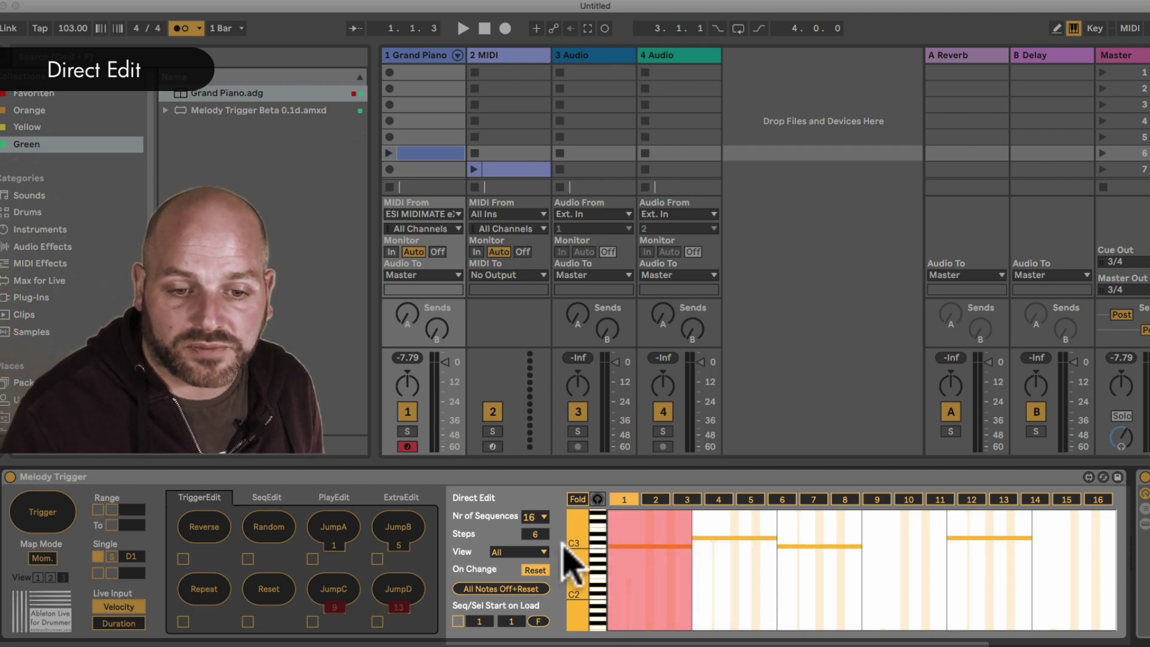
scroll(598, 539, down, 1)
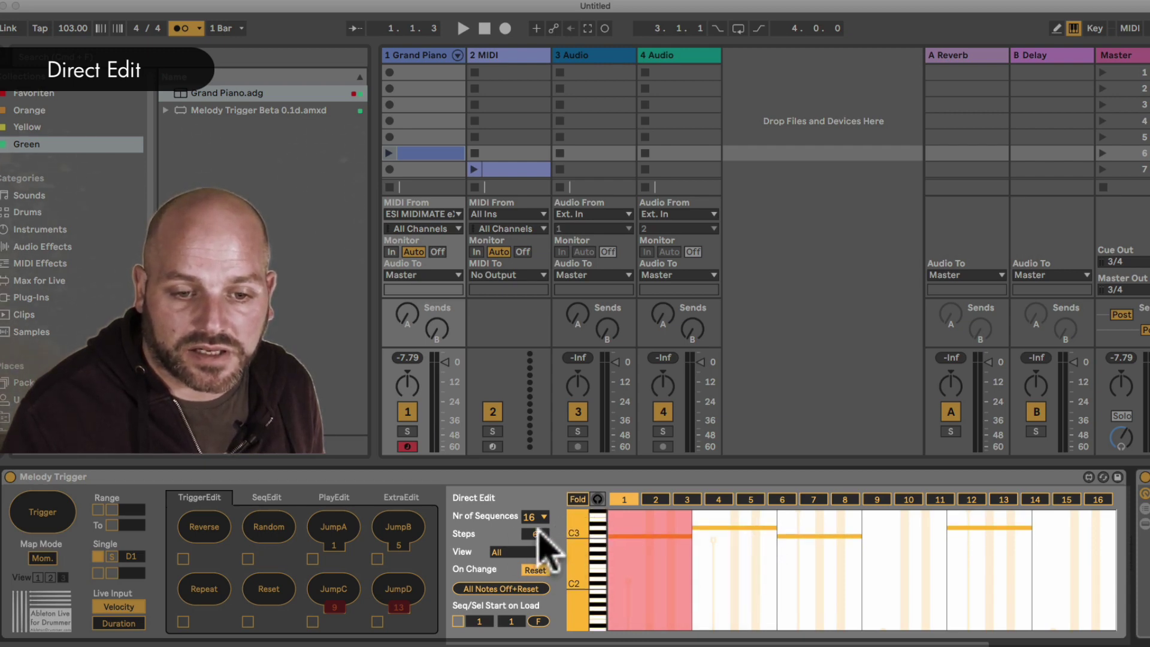
Set sequence 1 to 14 steps and try overall note durations of 128n and 2n before settling on 32n.
mouse_move(535, 534)
mouse_down()
mouse_move(535, 503)
mouse_move(535, 523)
mouse_up()
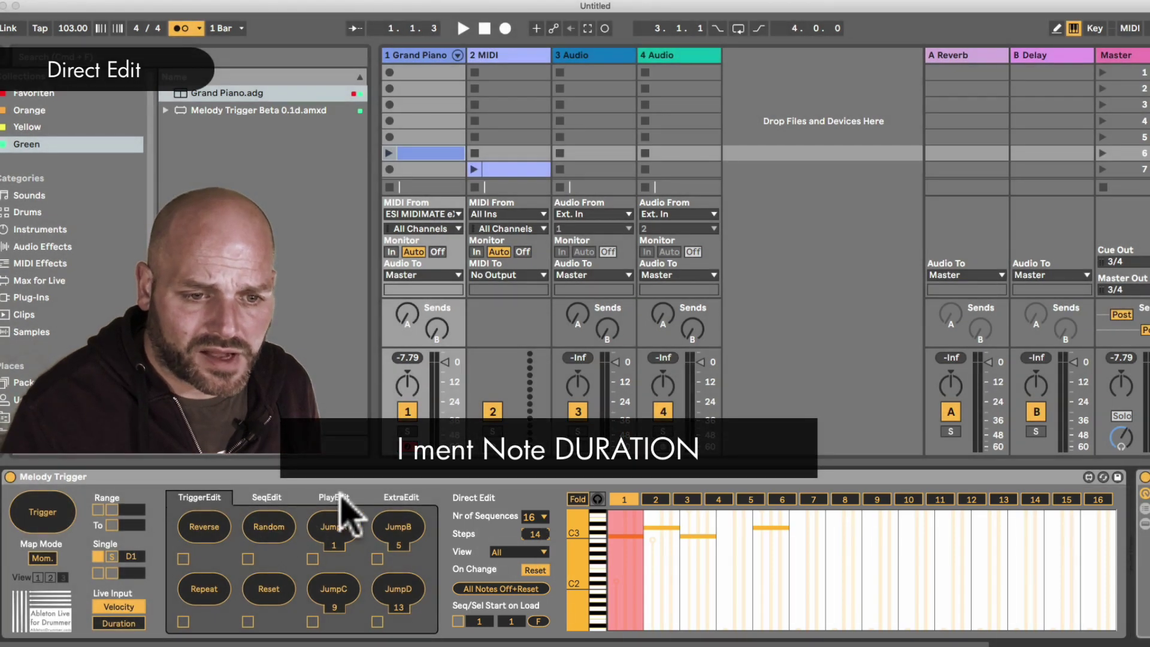
click(339, 497)
click(268, 498)
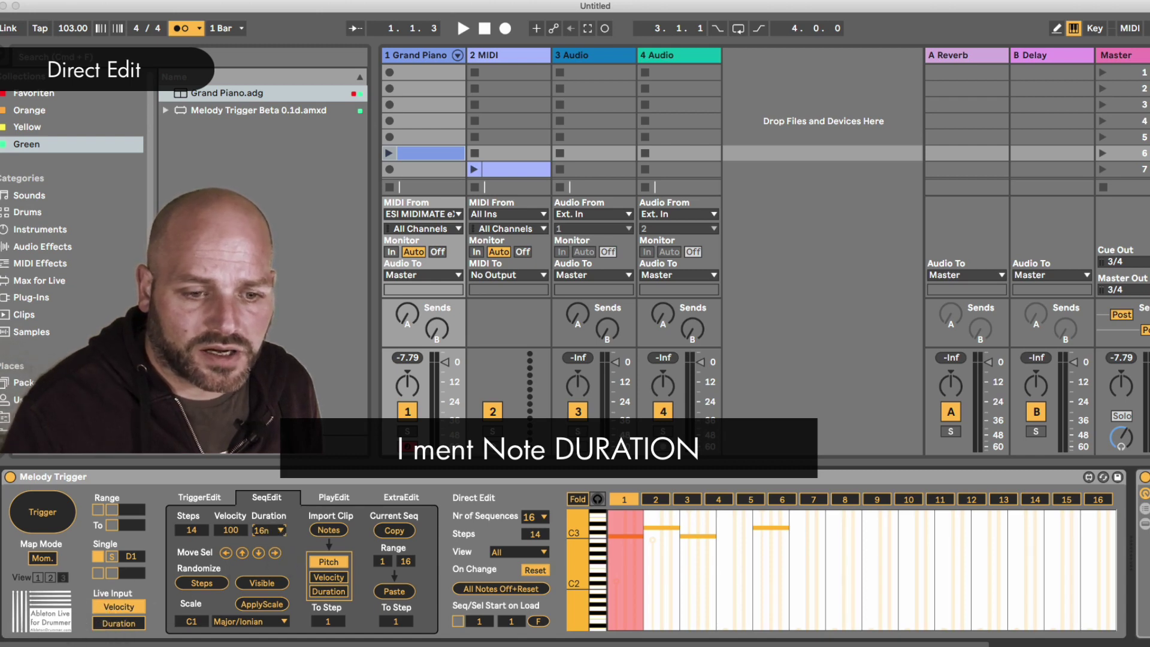
drag(267, 531, 267, 542)
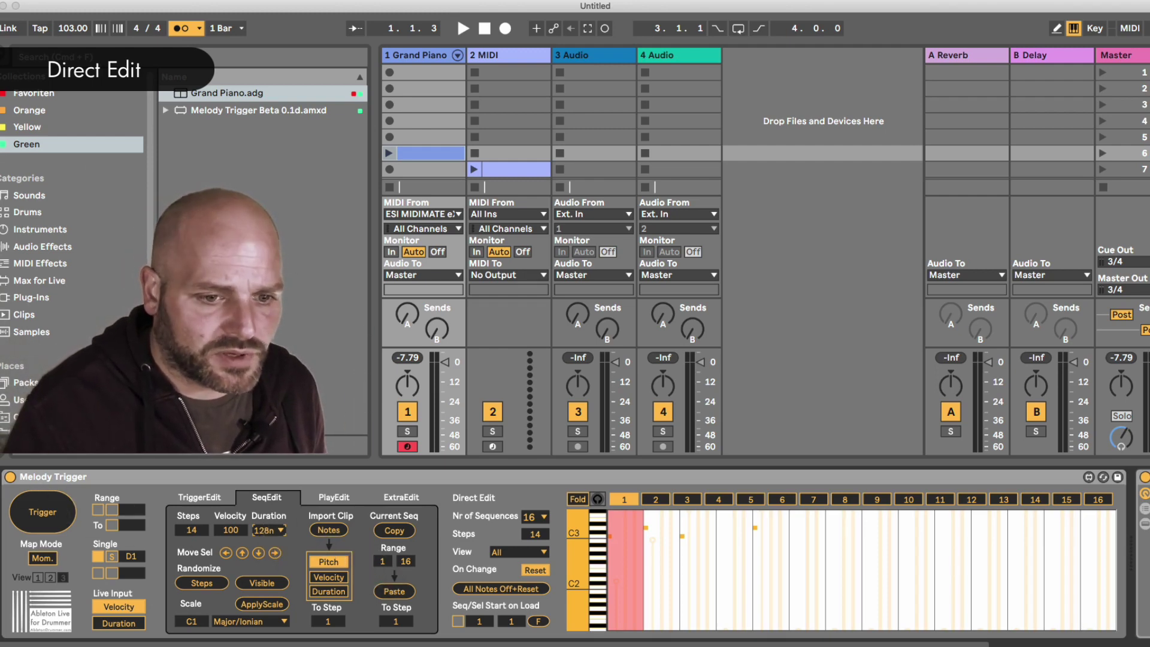
drag(269, 530, 268, 491)
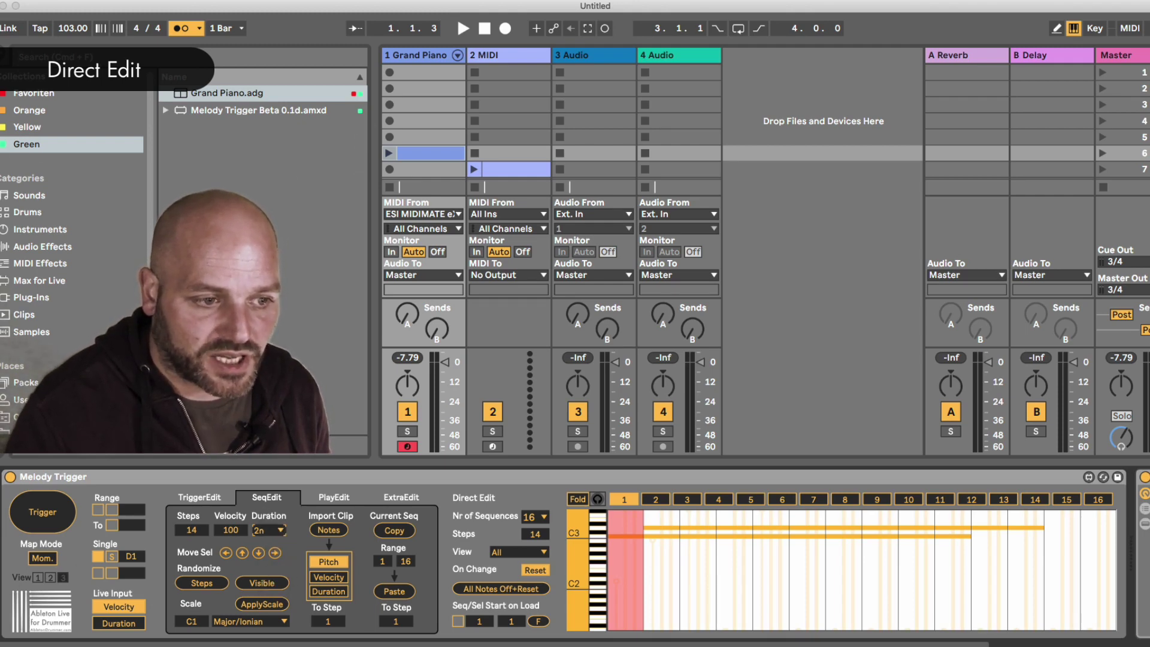
drag(269, 530, 269, 542)
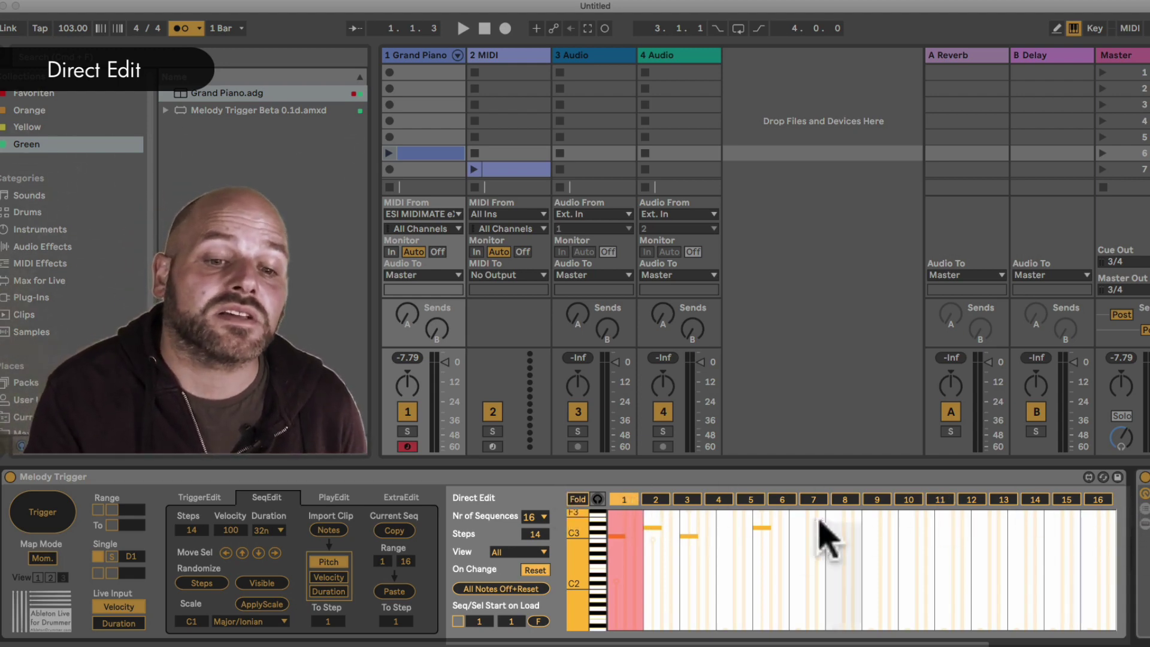
Look through sequences 2 and 3, return to sequence 1, and check the On Change Reset option.
click(656, 500)
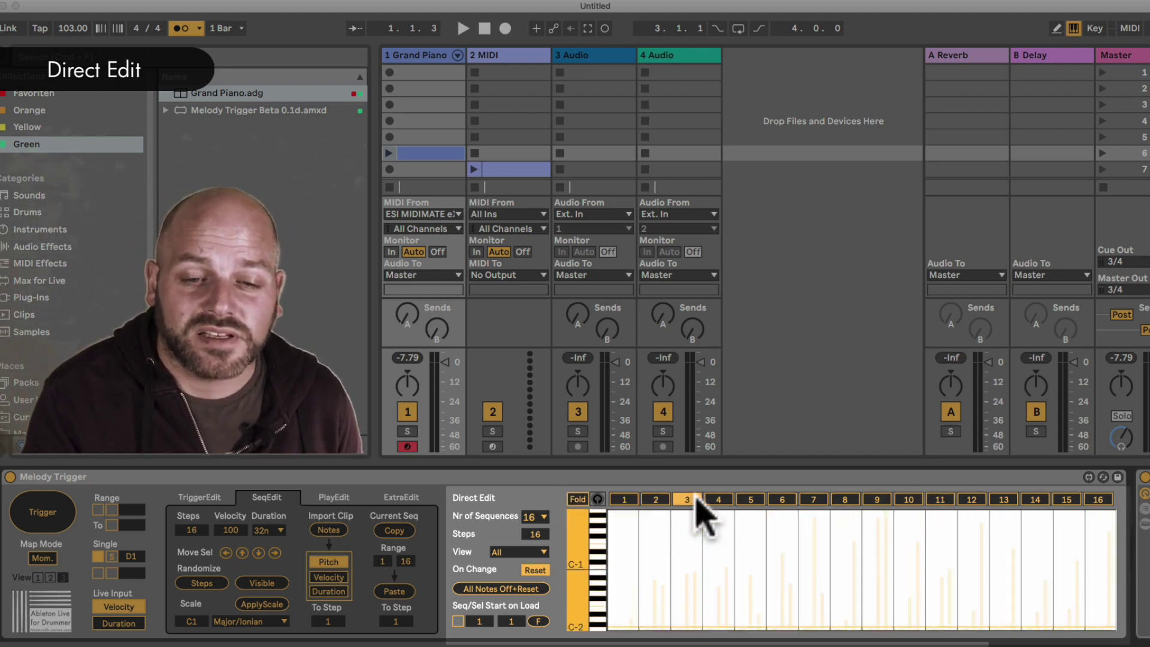
click(626, 501)
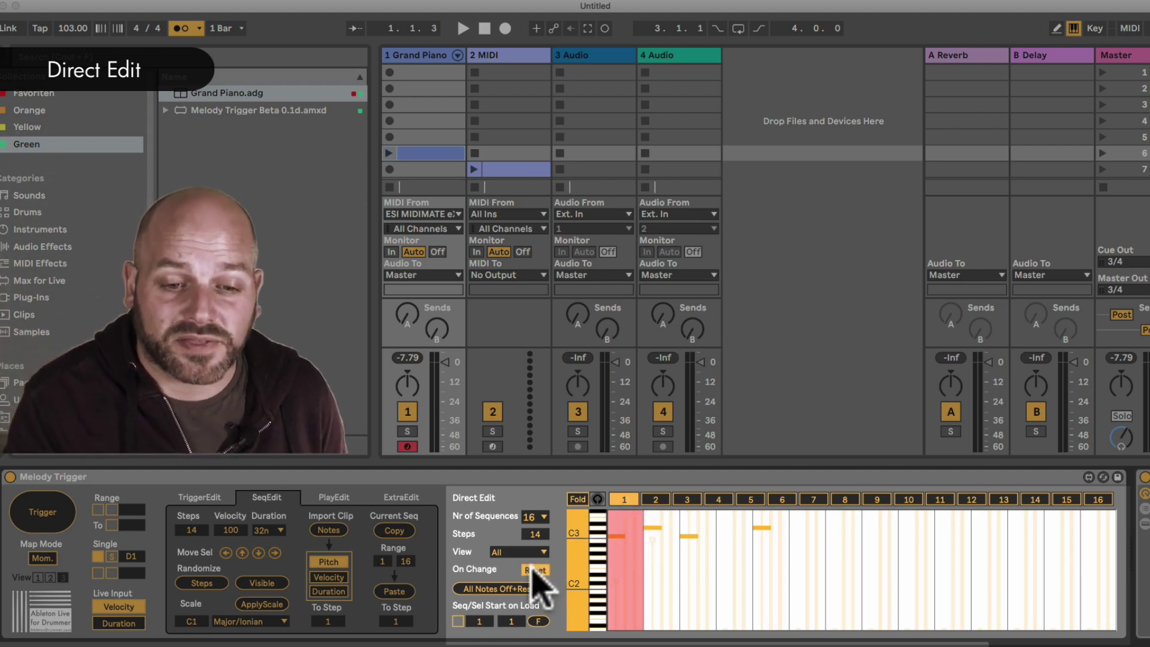
click(532, 569)
Select sequence 2, switch the grid to the Pitch view, and enter notes around C2 on the first four steps.
click(654, 500)
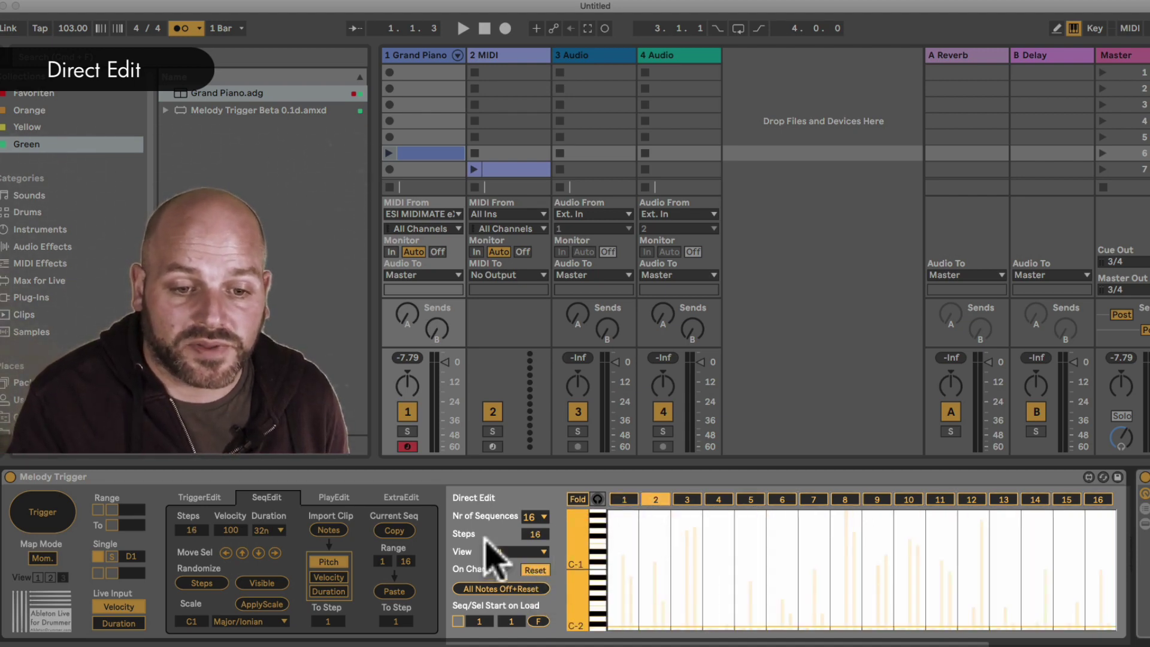
click(509, 551)
click(535, 593)
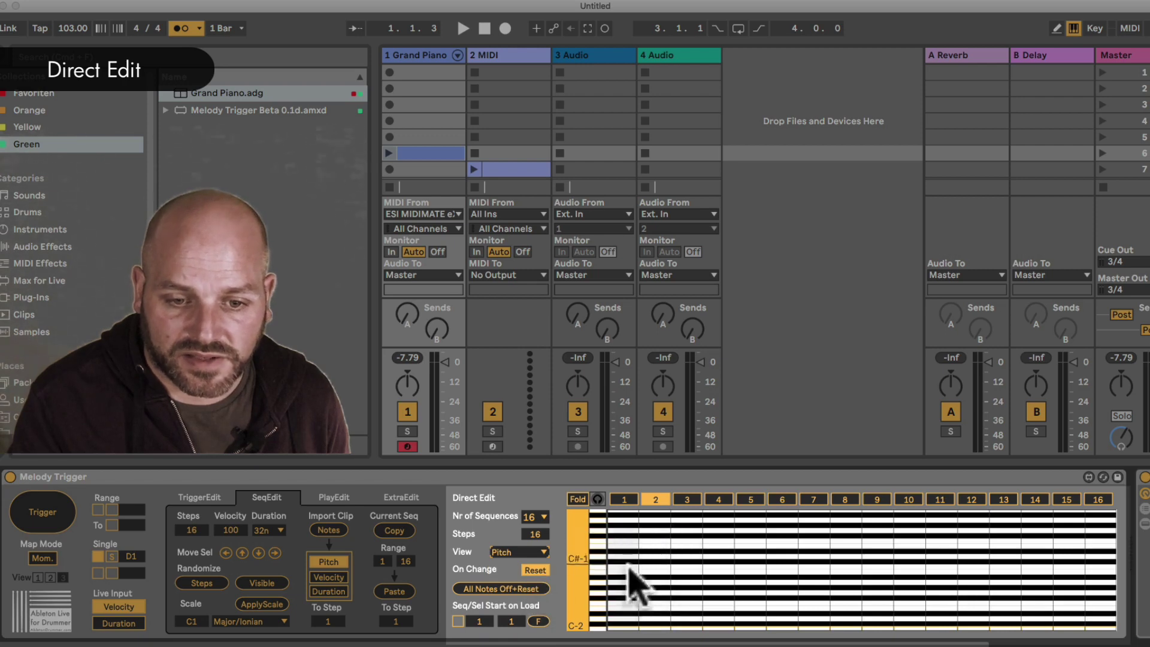
drag(578, 539, 577, 492)
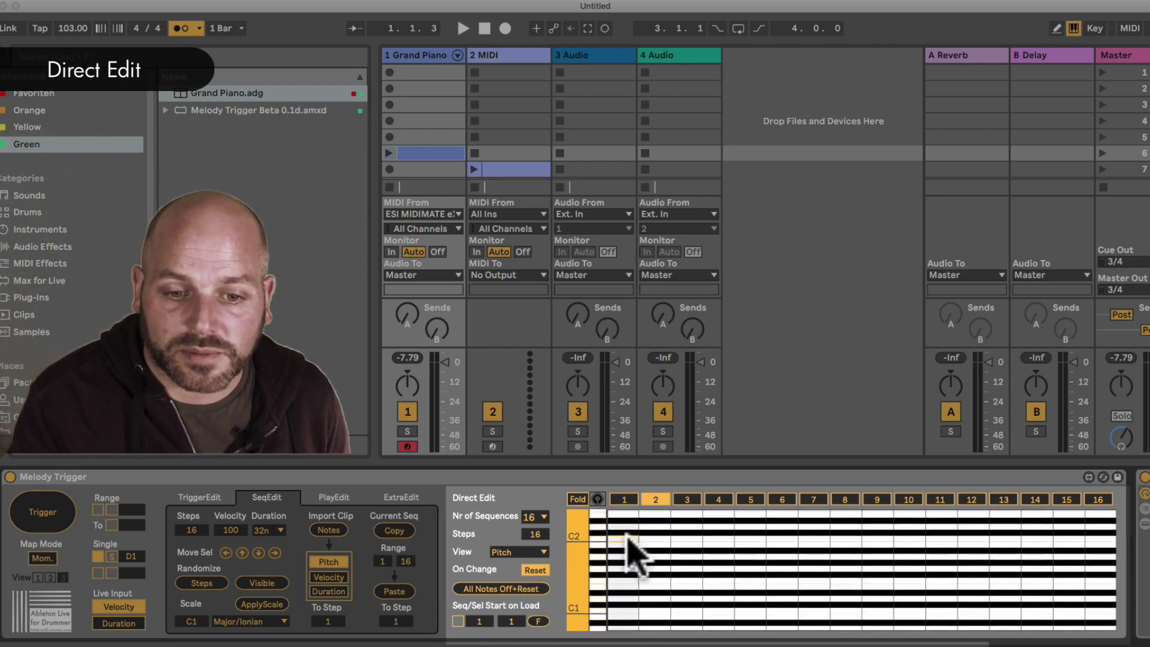
mouse_move(627, 538)
mouse_down()
mouse_move(693, 542)
mouse_move(683, 545)
mouse_move(718, 533)
mouse_up()
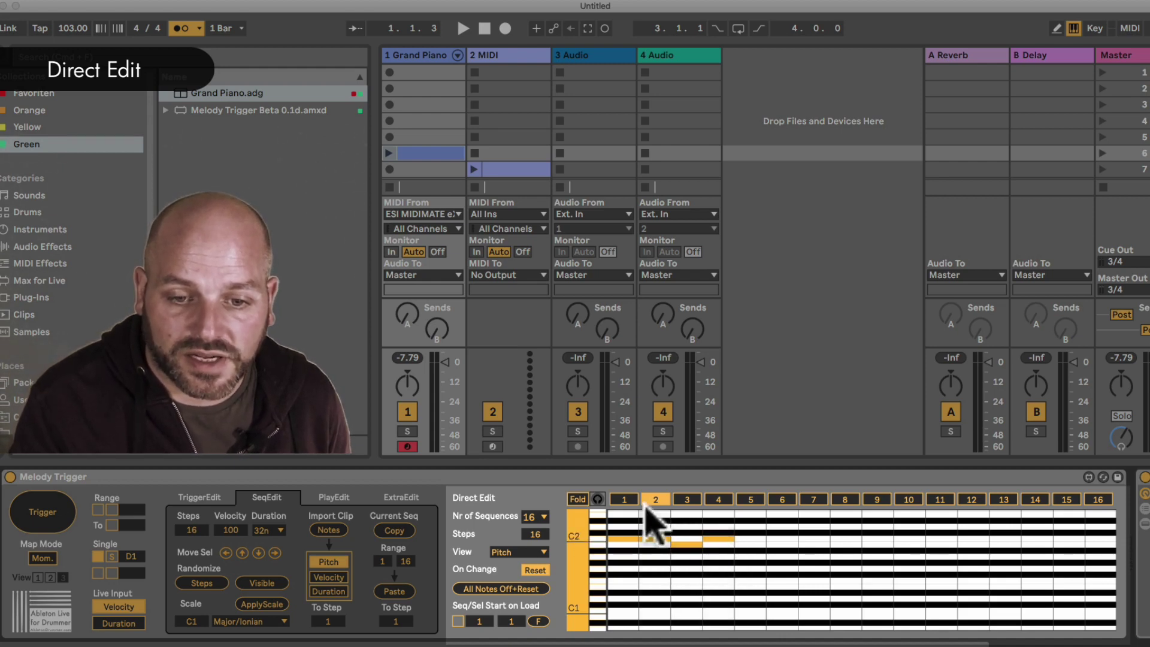
Return to sequence 1 and enter a note on step 4 at the same pitch as step 2.
click(624, 500)
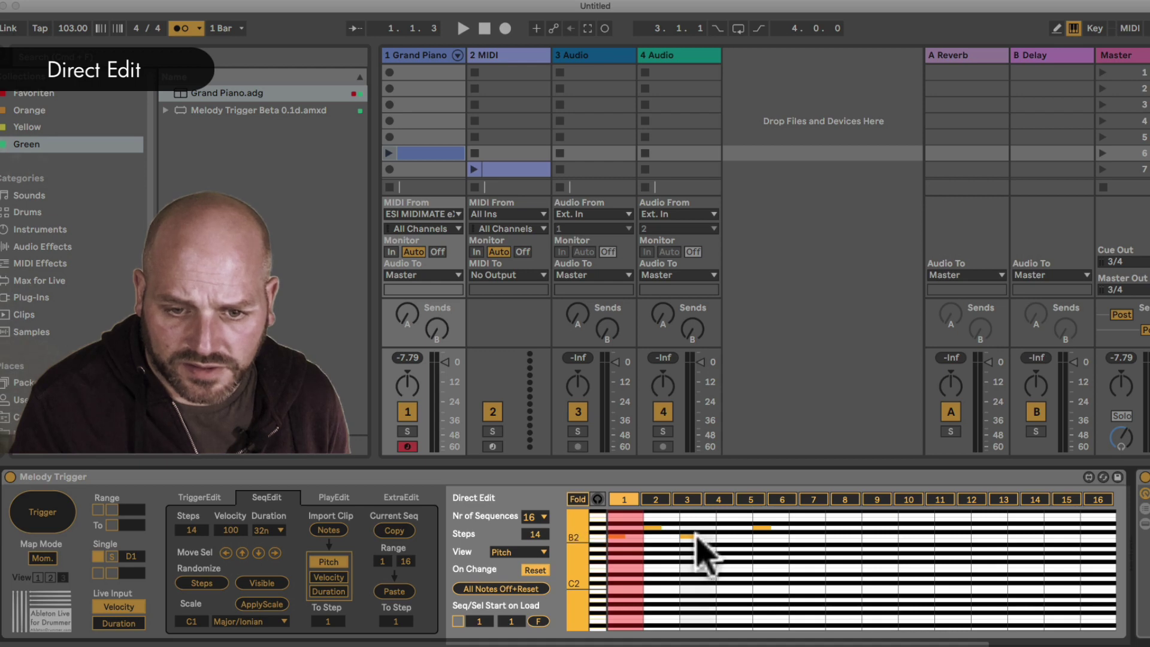
click(726, 531)
click(728, 526)
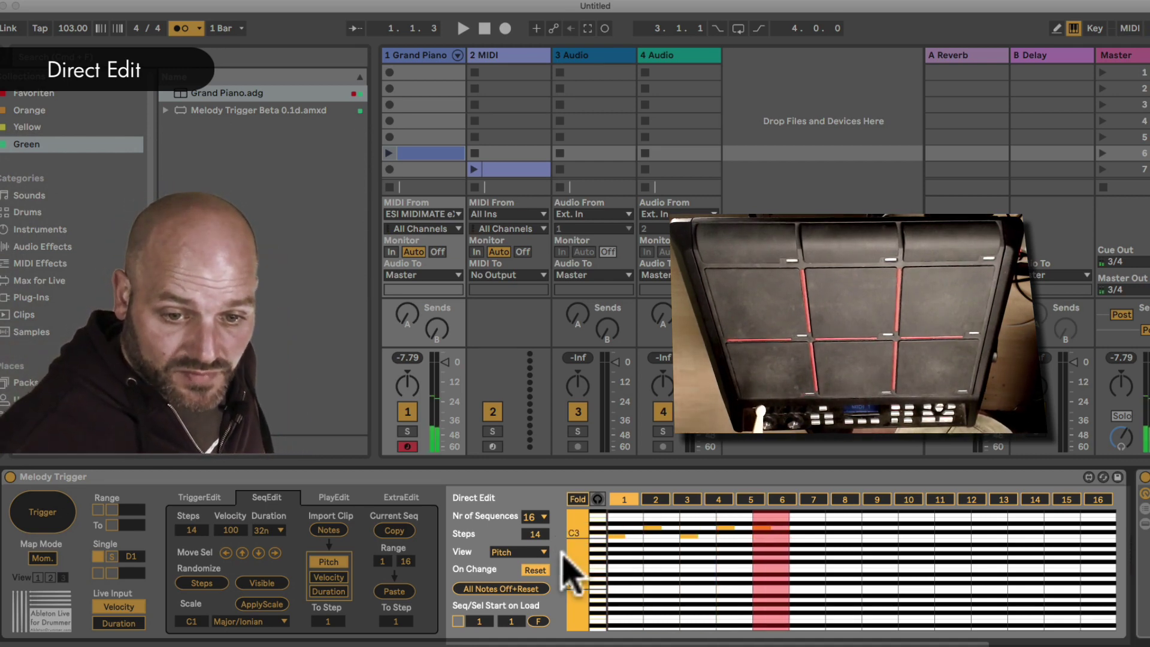
Alternate between sequences 2 and 1 to compare their playback positions, ending on sequence 2.
click(655, 498)
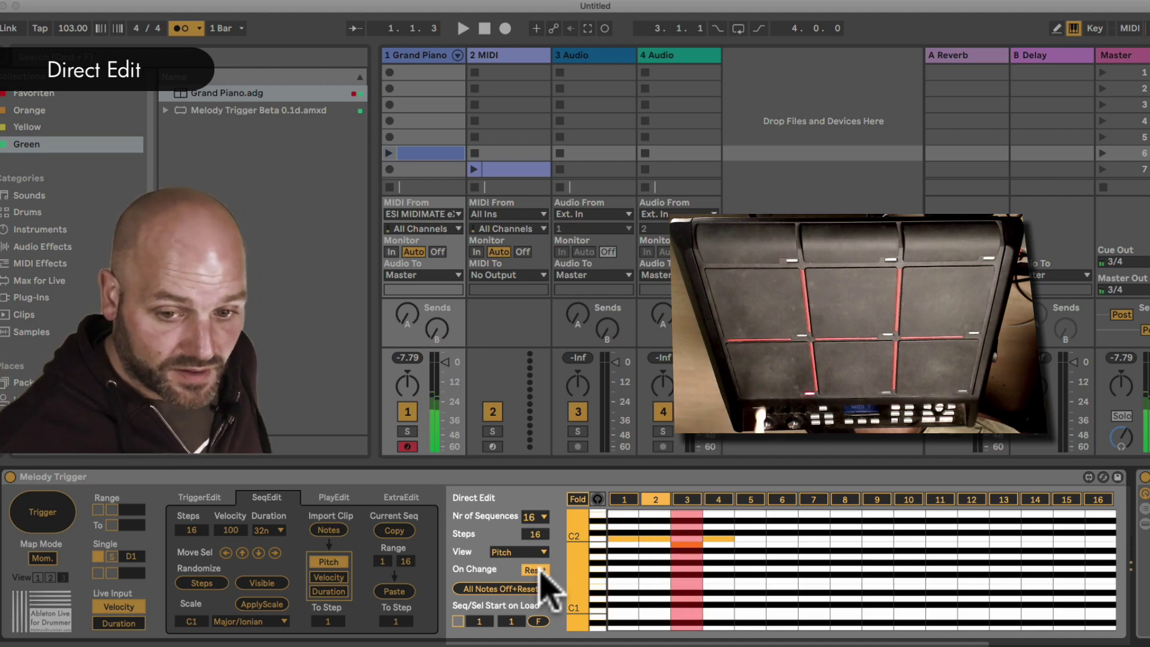
click(627, 500)
click(656, 499)
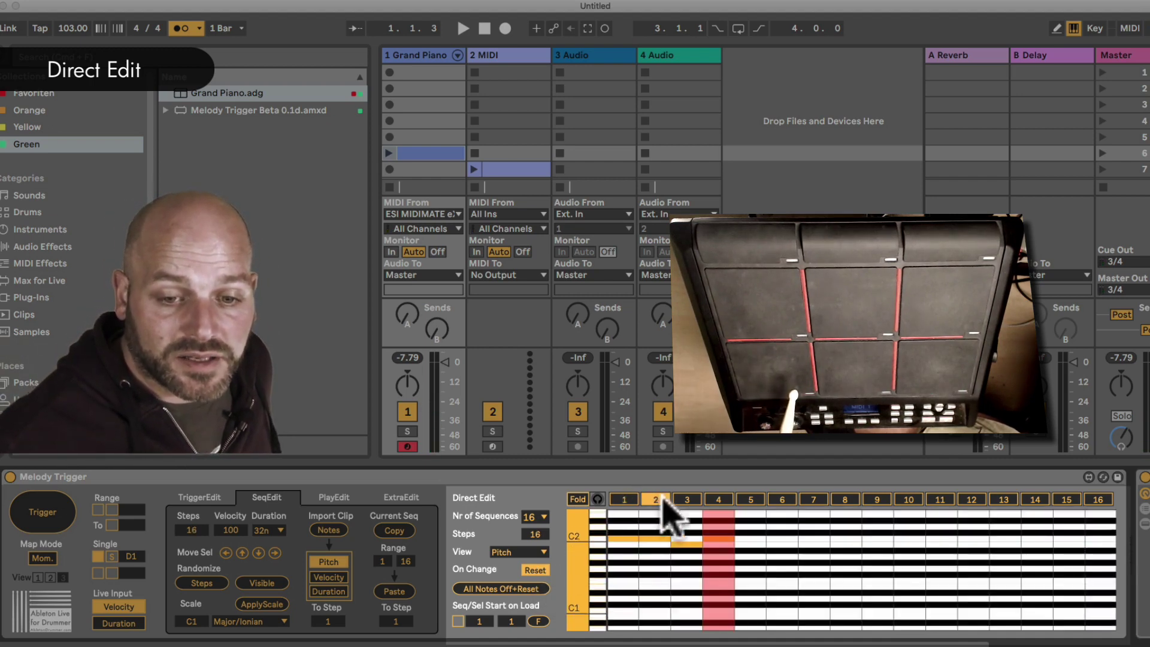
Toggle the On Change Reset option and test switching between sequences 1 and 2, ending on sequence 2.
click(535, 570)
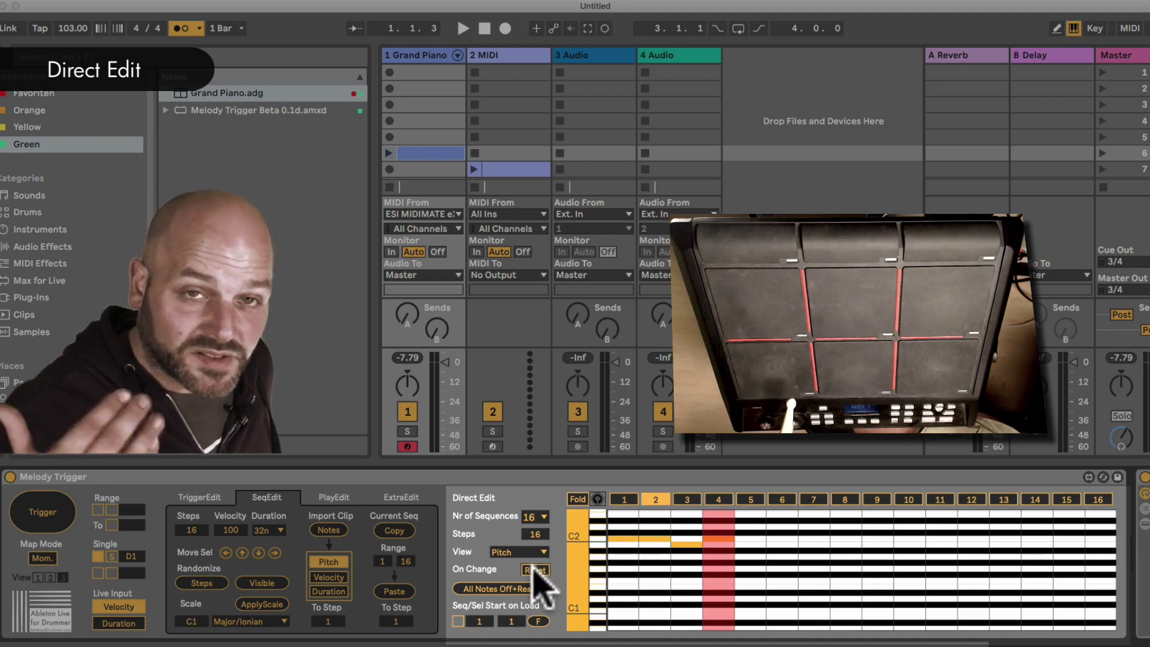
click(625, 499)
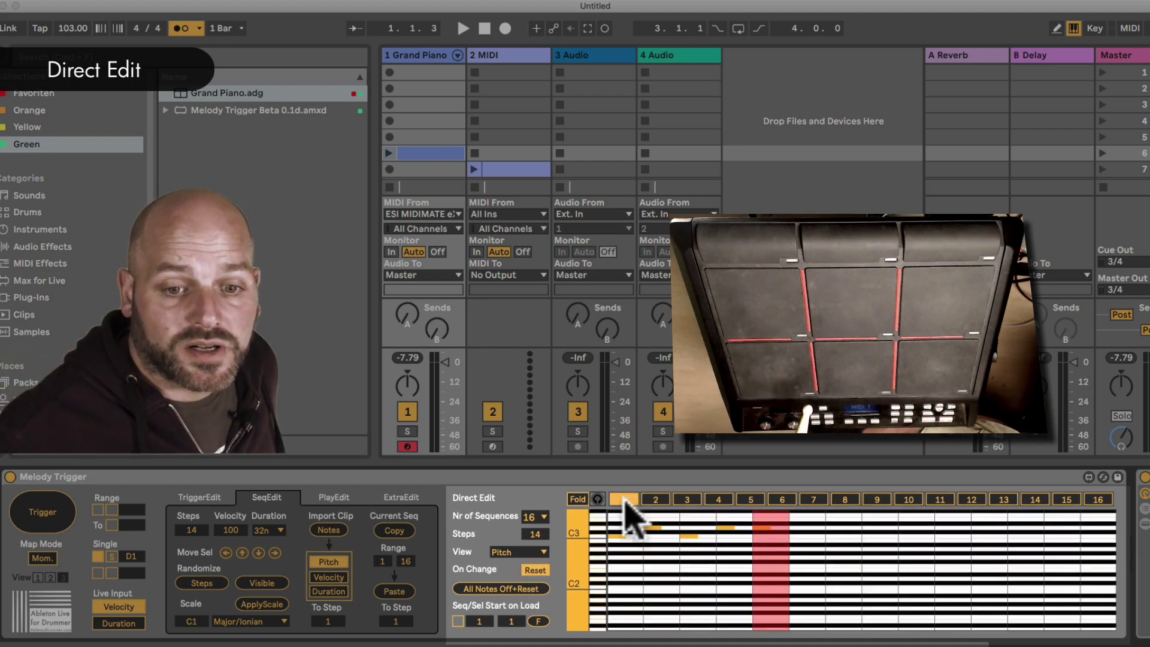
click(656, 500)
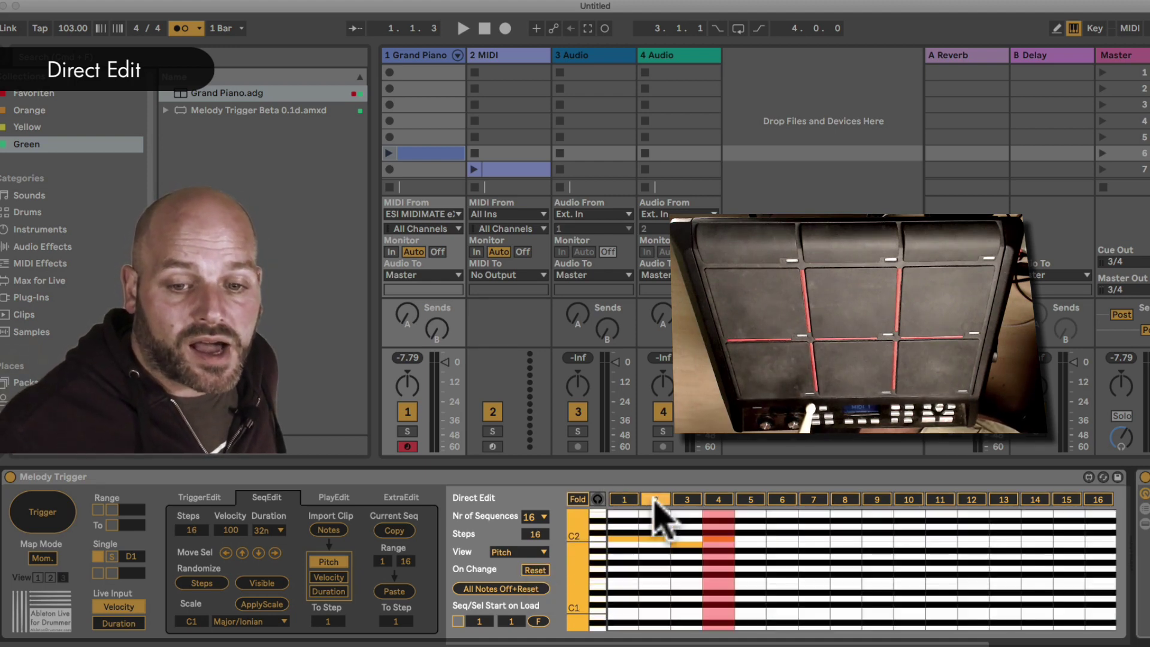
click(623, 503)
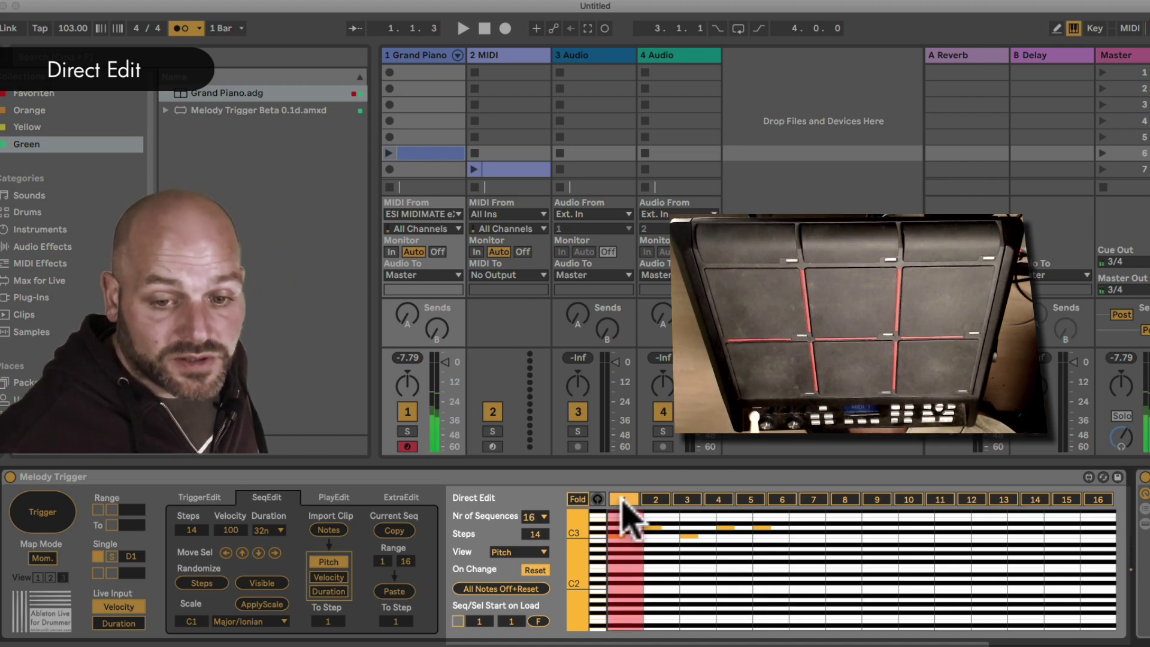
click(655, 498)
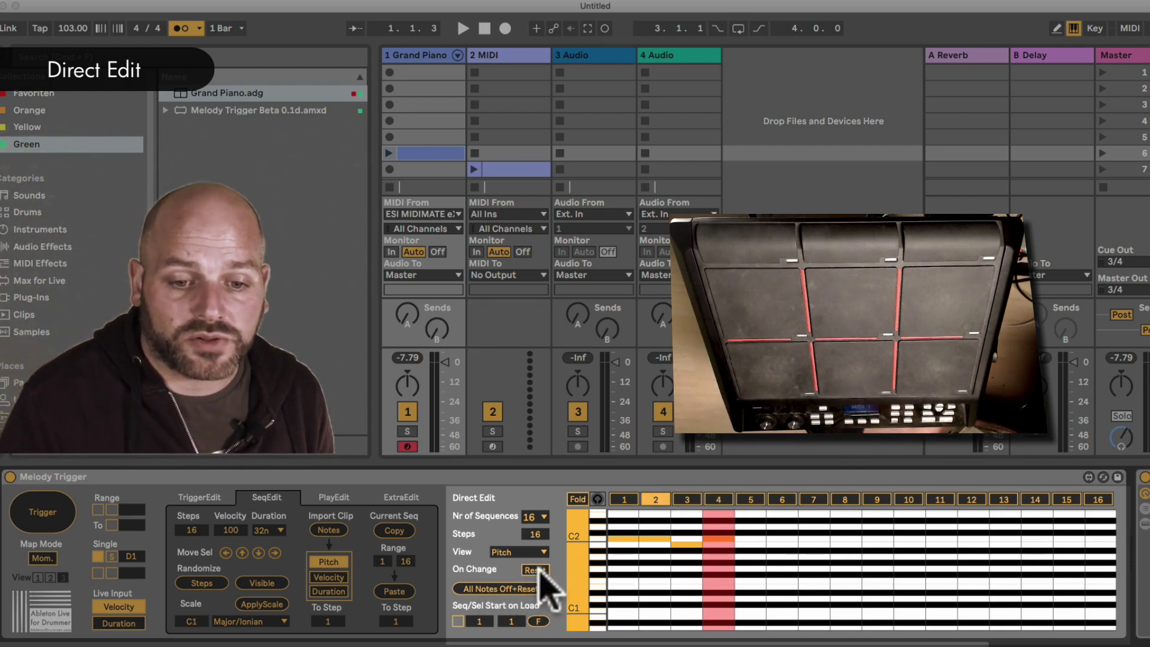
mouse_move(575, 585)
mouse_down()
mouse_move(575, 605)
mouse_move(587, 590)
mouse_up()
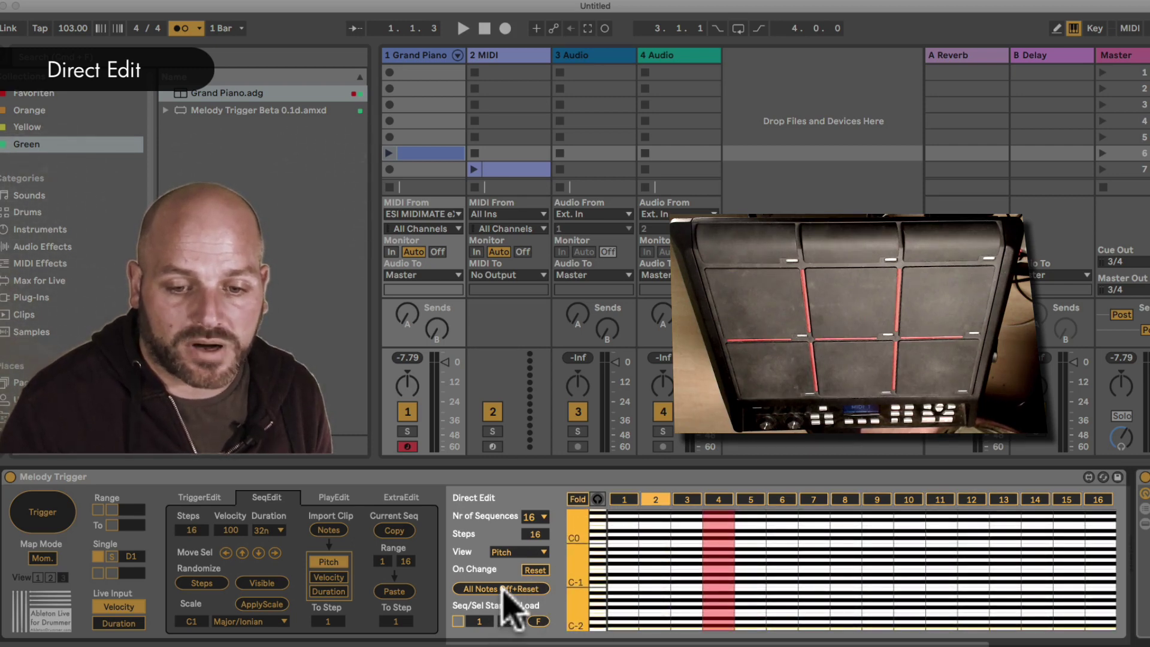
Switch back to sequence 1 and send All Notes Off+Reset.
drag(588, 545, 588, 527)
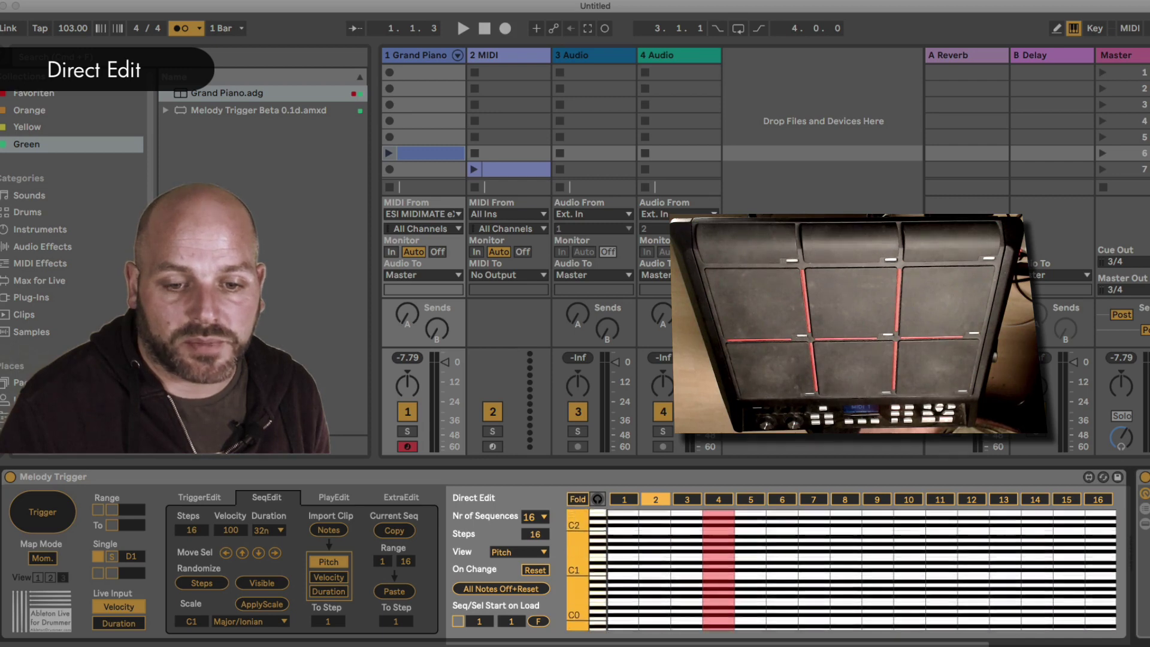
click(624, 499)
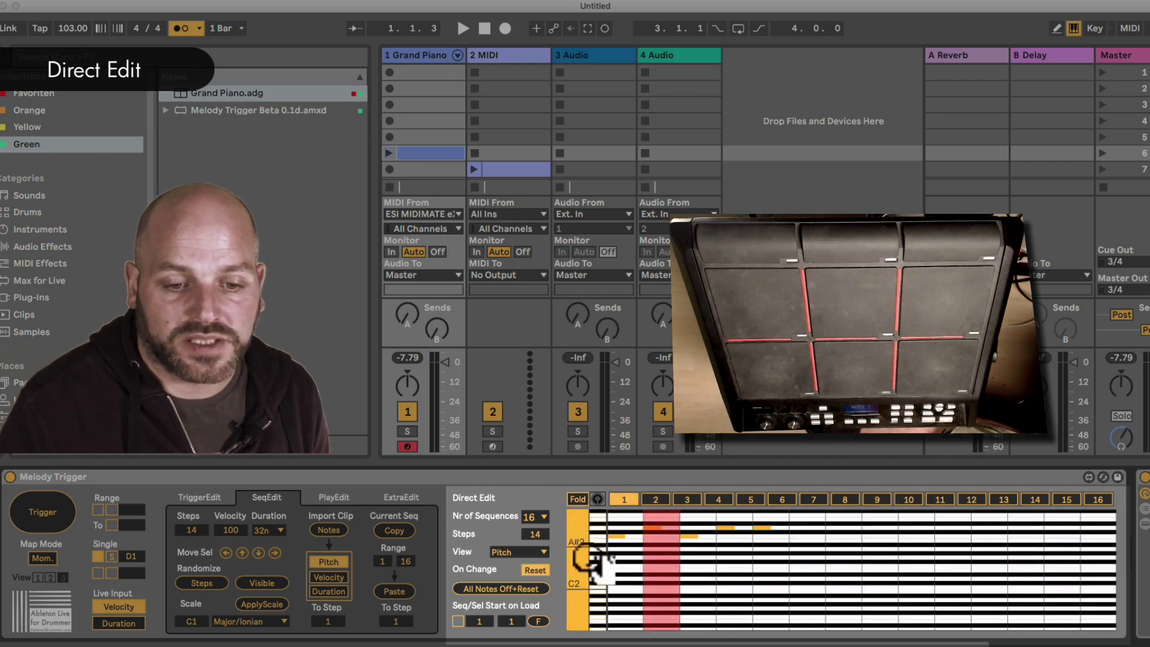
click(517, 589)
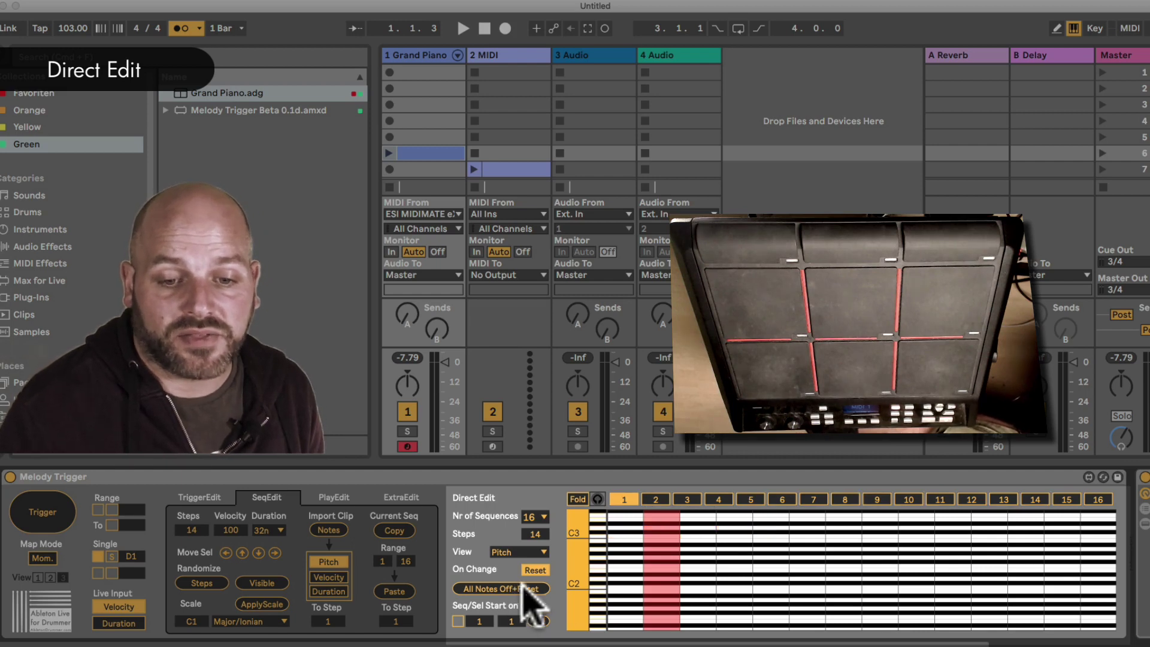
scroll(607, 579, down, 5)
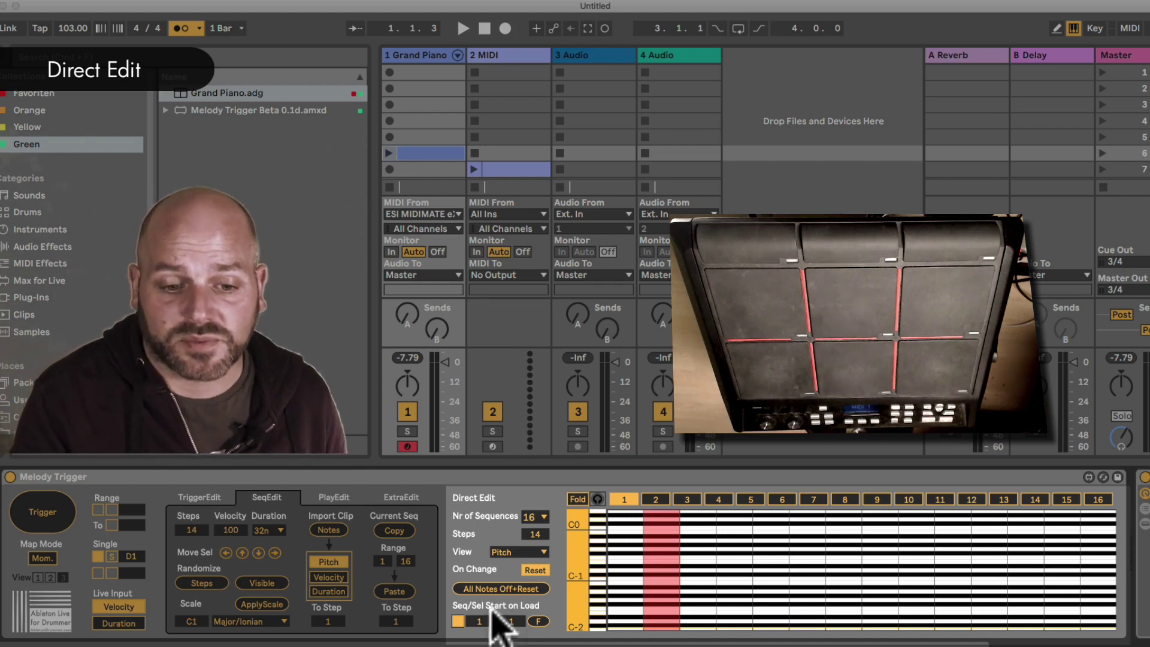
Try sequence 2 as the Seq/Sel Start on Load sequence and return it to 1, with 7 as the start selection.
click(481, 620)
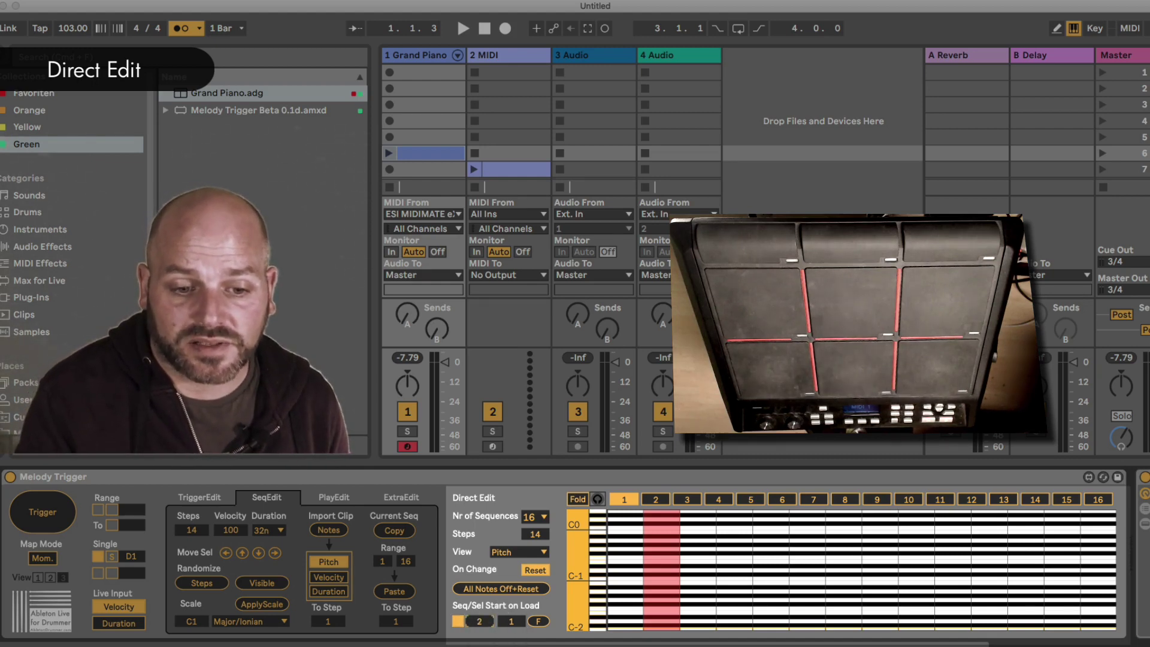
drag(481, 622, 484, 626)
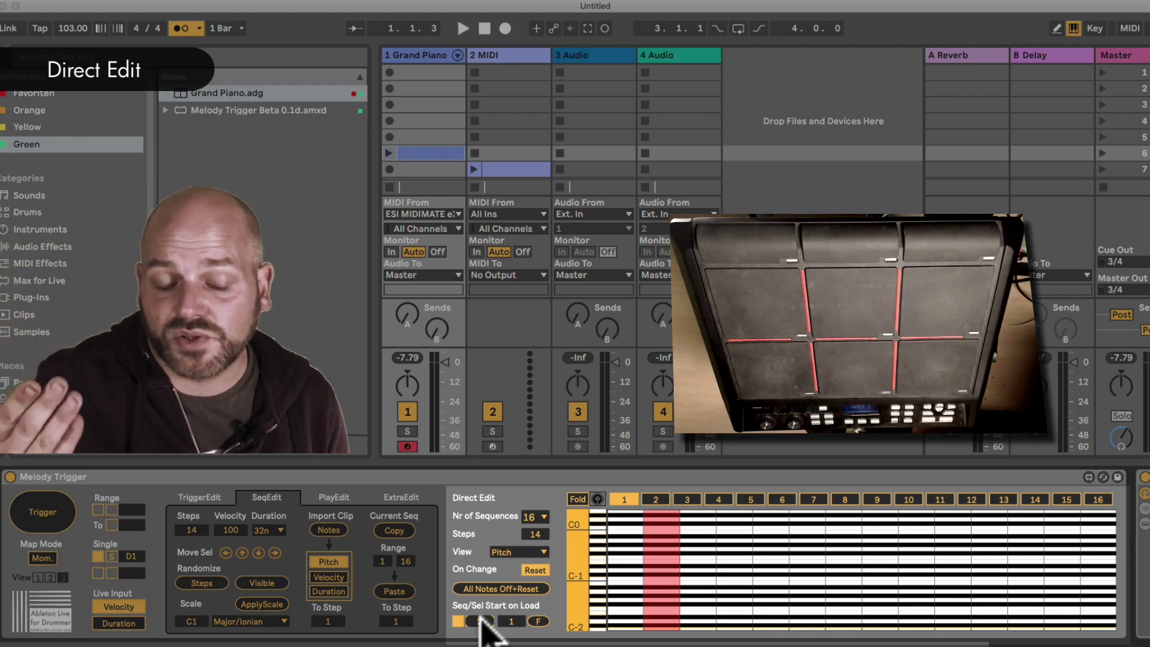
click(482, 622)
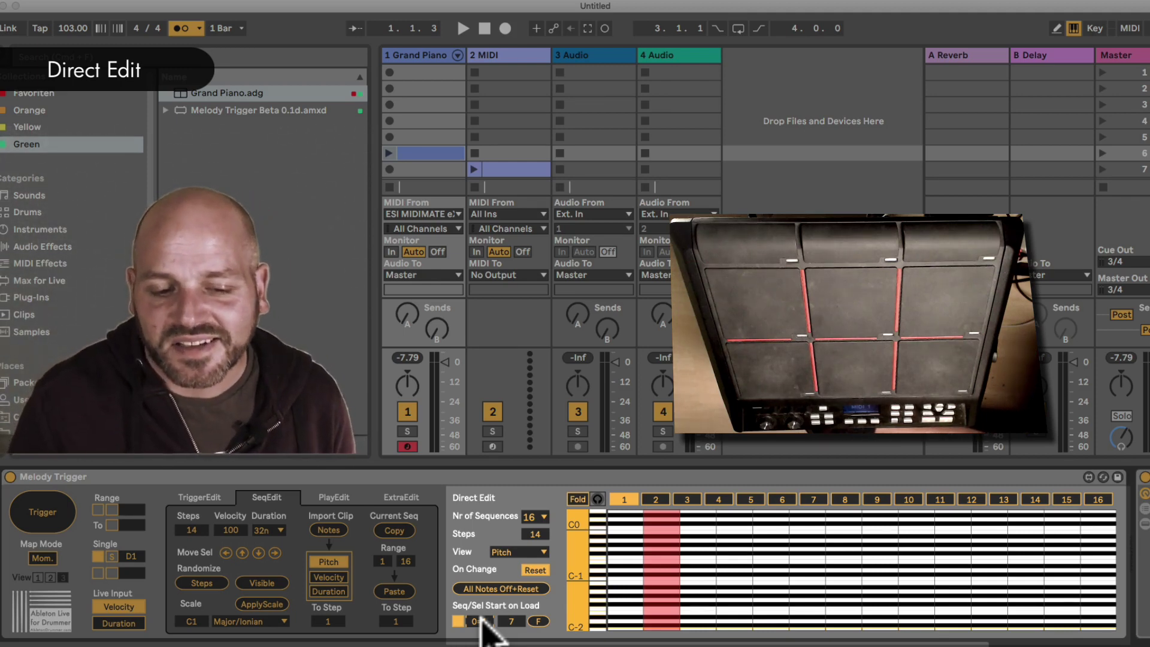
click(483, 621)
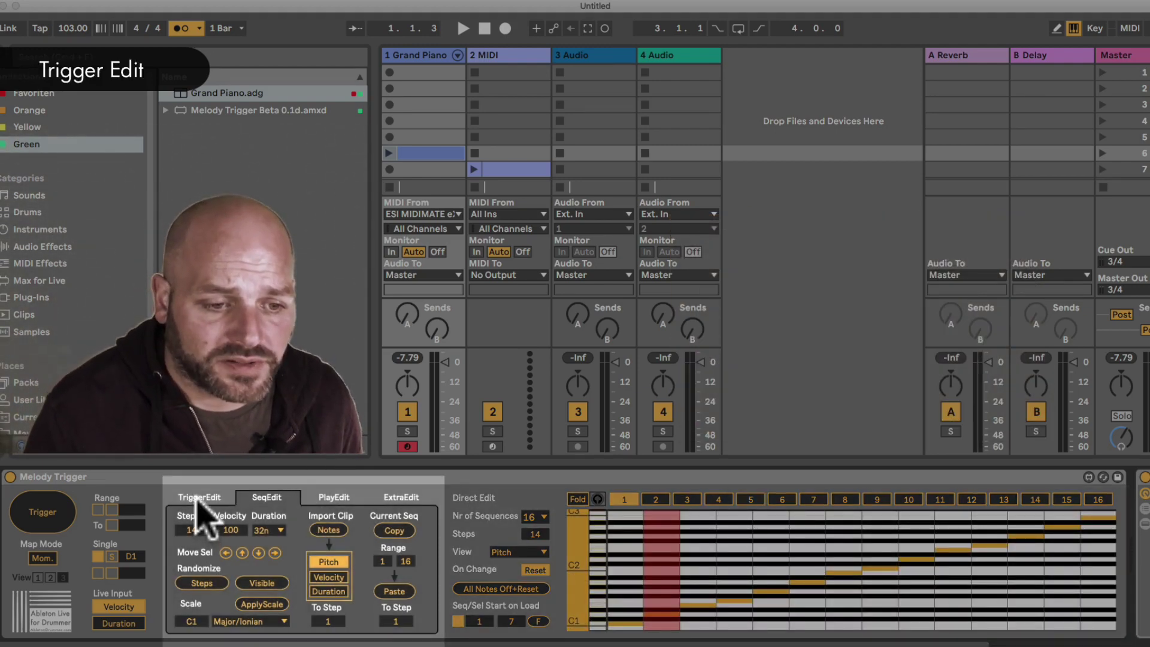
Look through the SeqEdit, PlayEdit and ExtraEdit pages, return to TriggerEdit, and turn off Live Input Velocity.
click(198, 498)
click(266, 503)
click(334, 501)
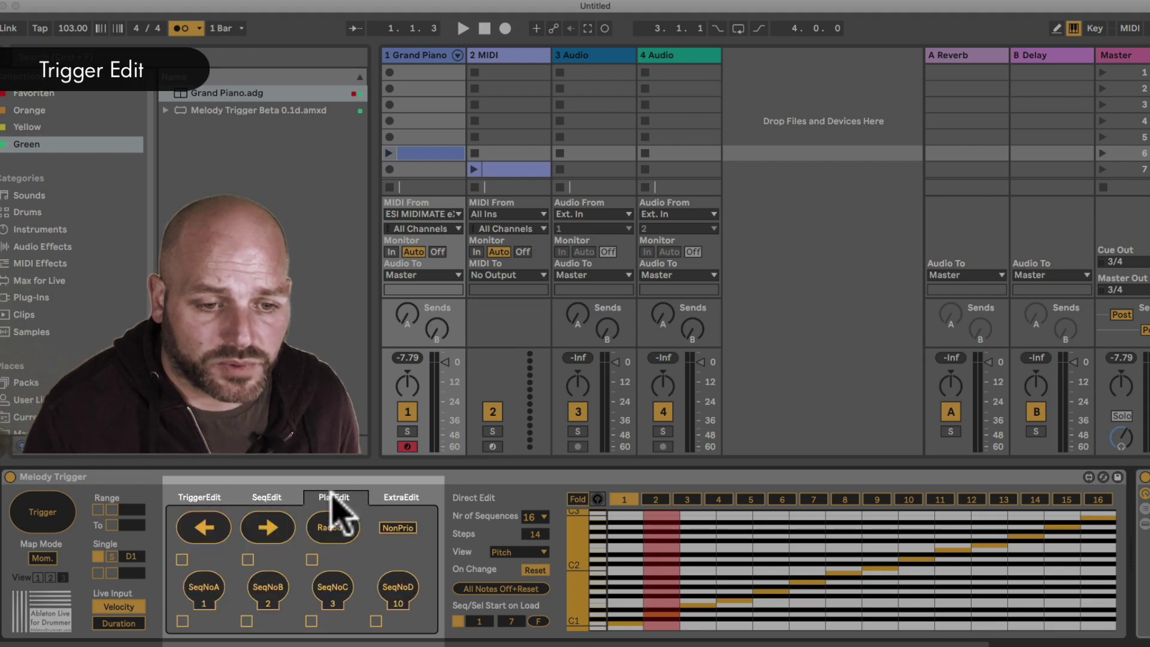
click(389, 508)
click(204, 498)
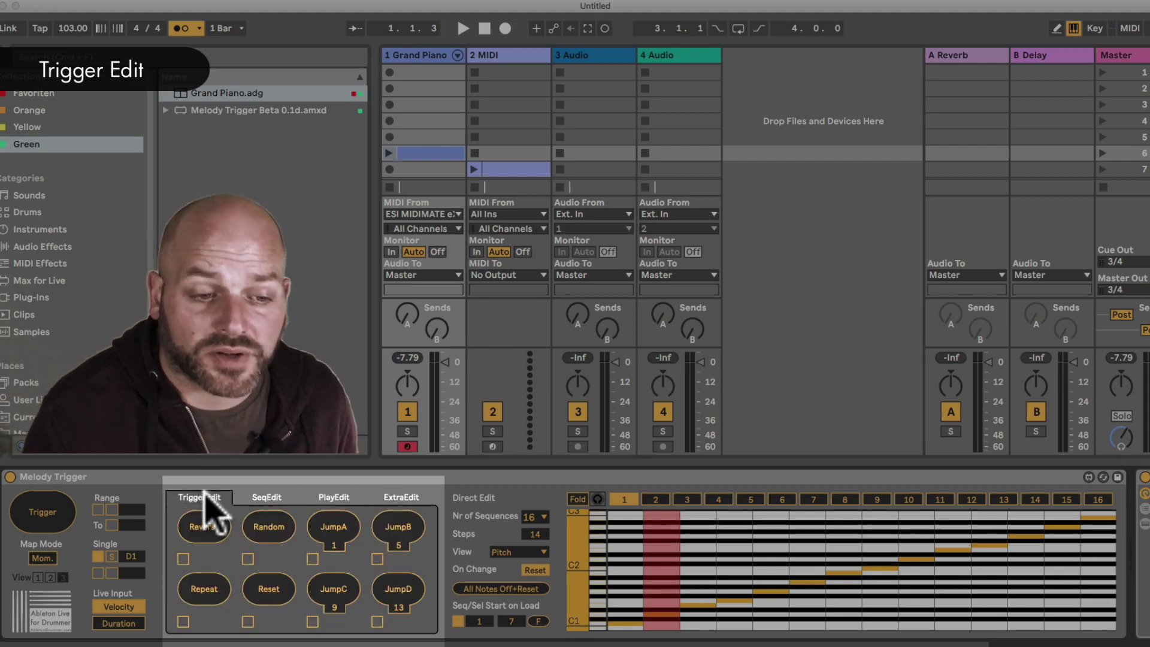
click(127, 606)
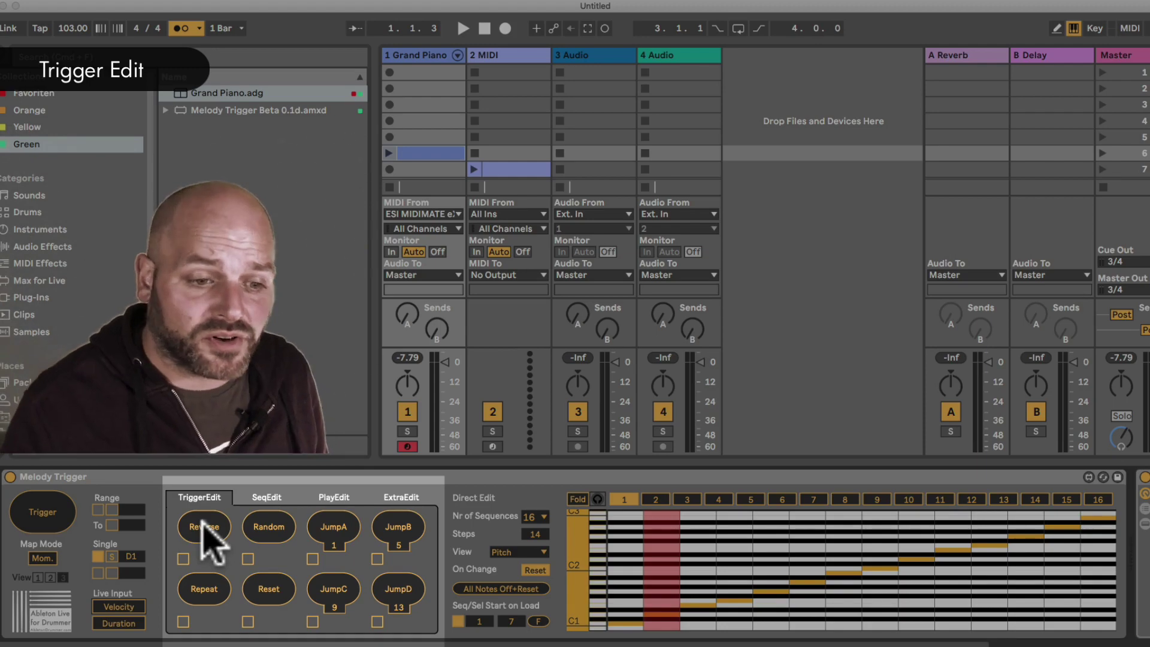
Map the Reverse trigger to C#1 and Random to C2, and shorten sequence 1 to 5 steps.
click(184, 558)
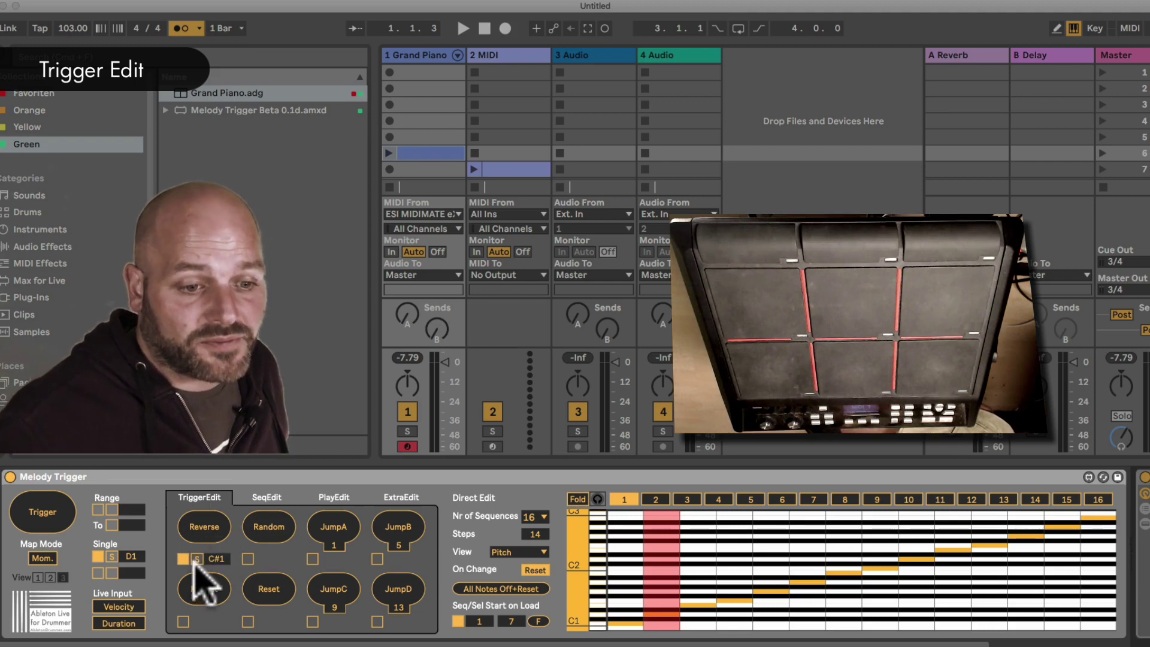
click(248, 559)
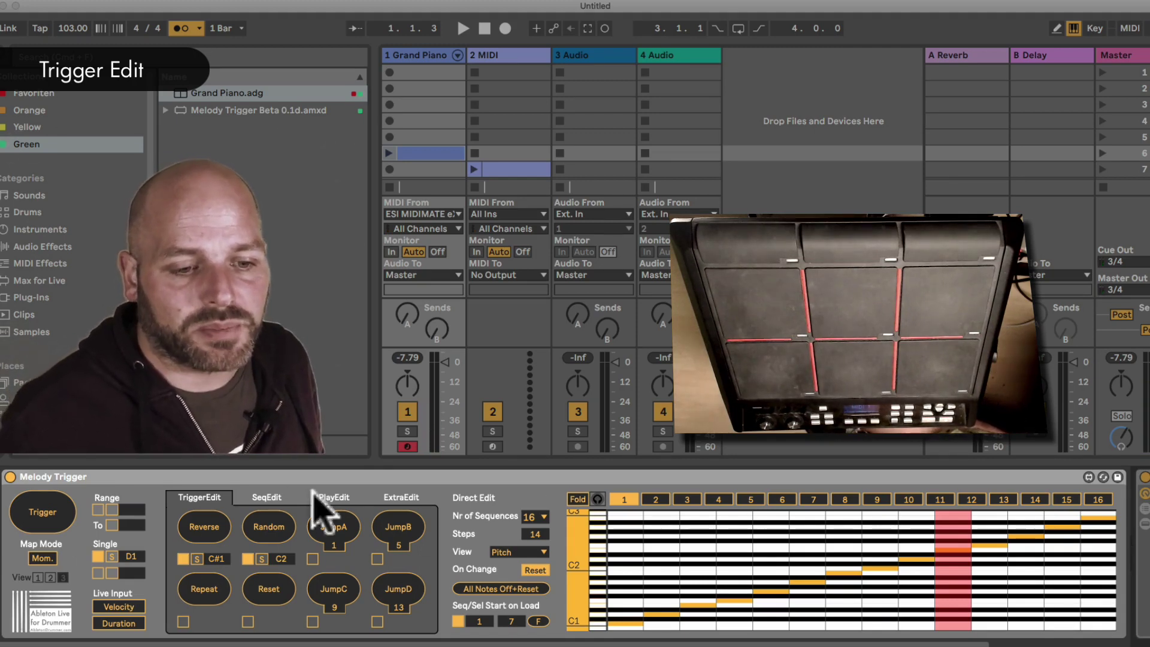
drag(535, 533, 535, 554)
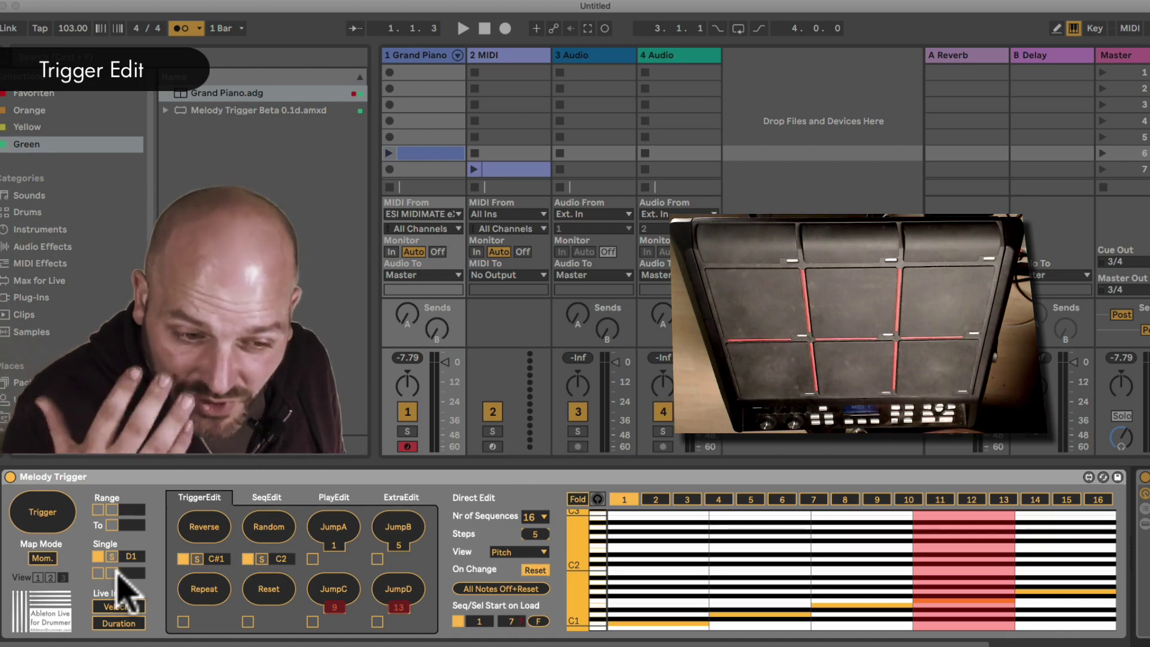
Remove the Reverse and Random note mappings and try mapping the Repeat and Reset triggers instead.
click(184, 558)
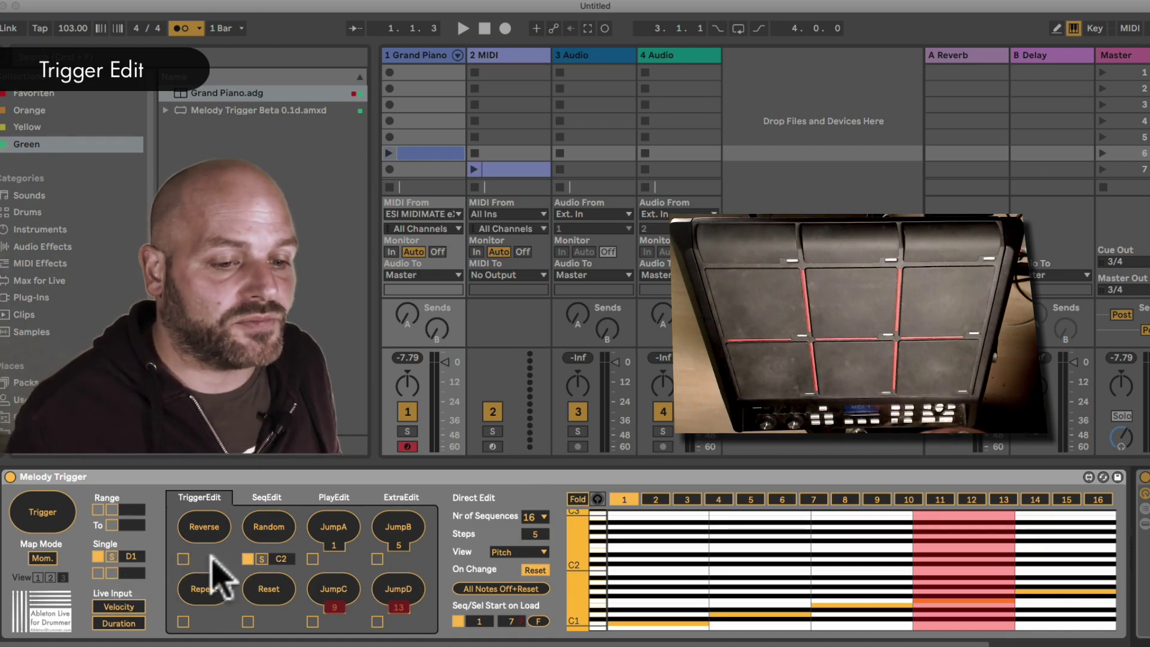
click(247, 559)
click(183, 621)
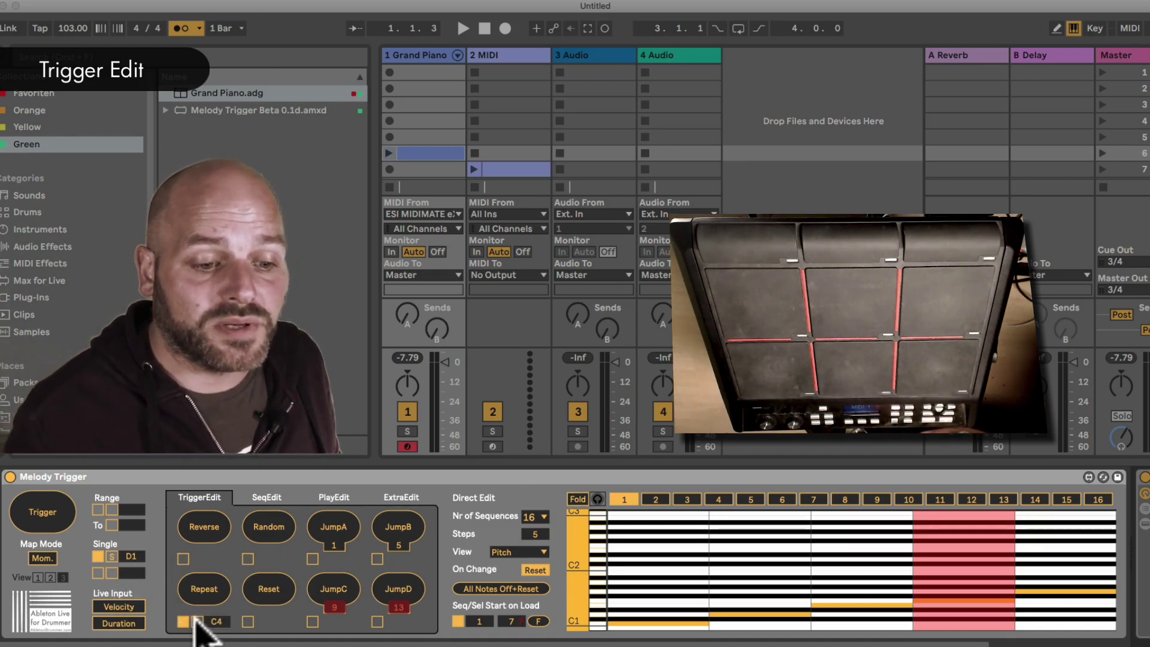
scroll(207, 621, down, 10)
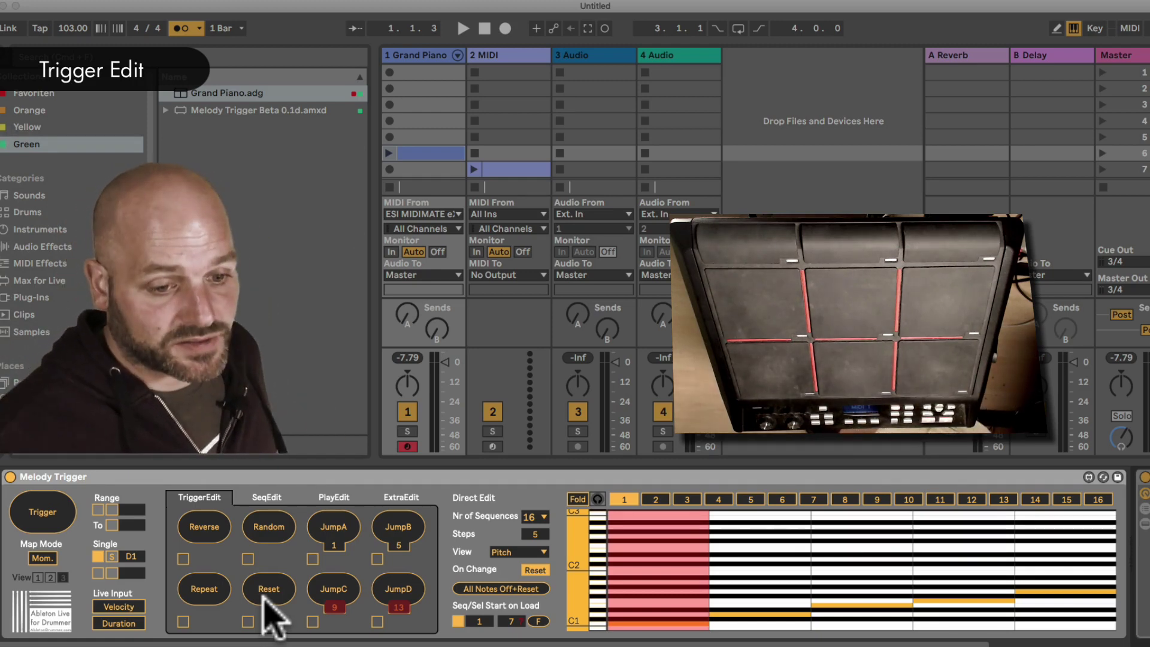
click(250, 620)
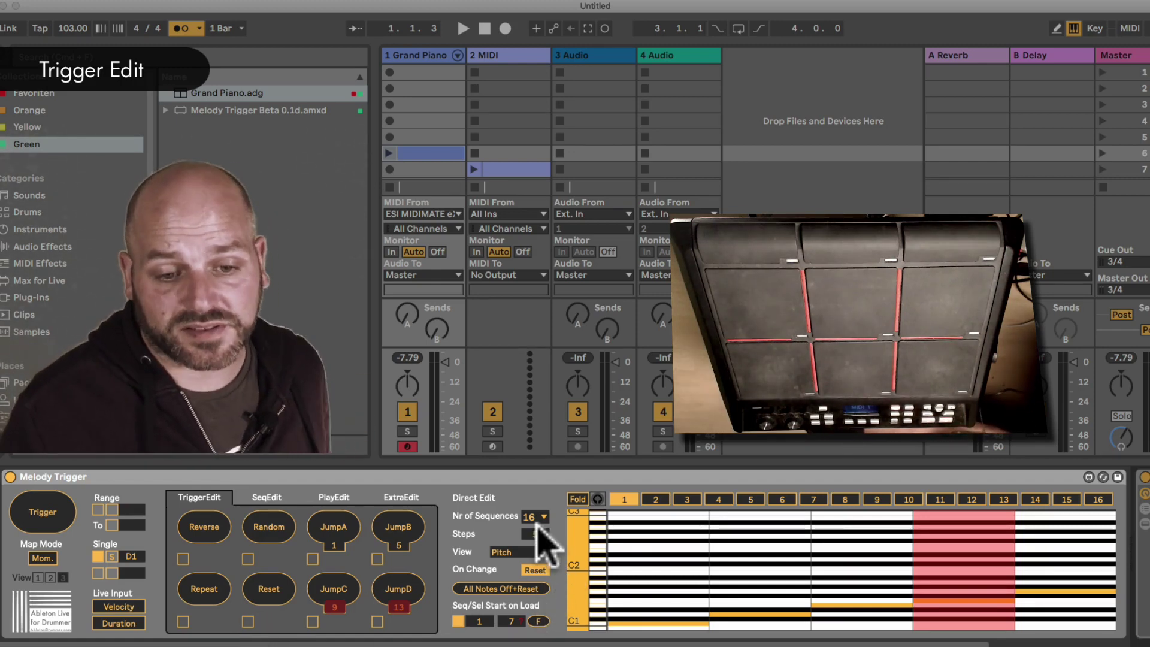
Extend sequence 1 to 64 steps, reduce it to 8, and enlarge the pitch grid just above C1.
drag(537, 533, 536, 491)
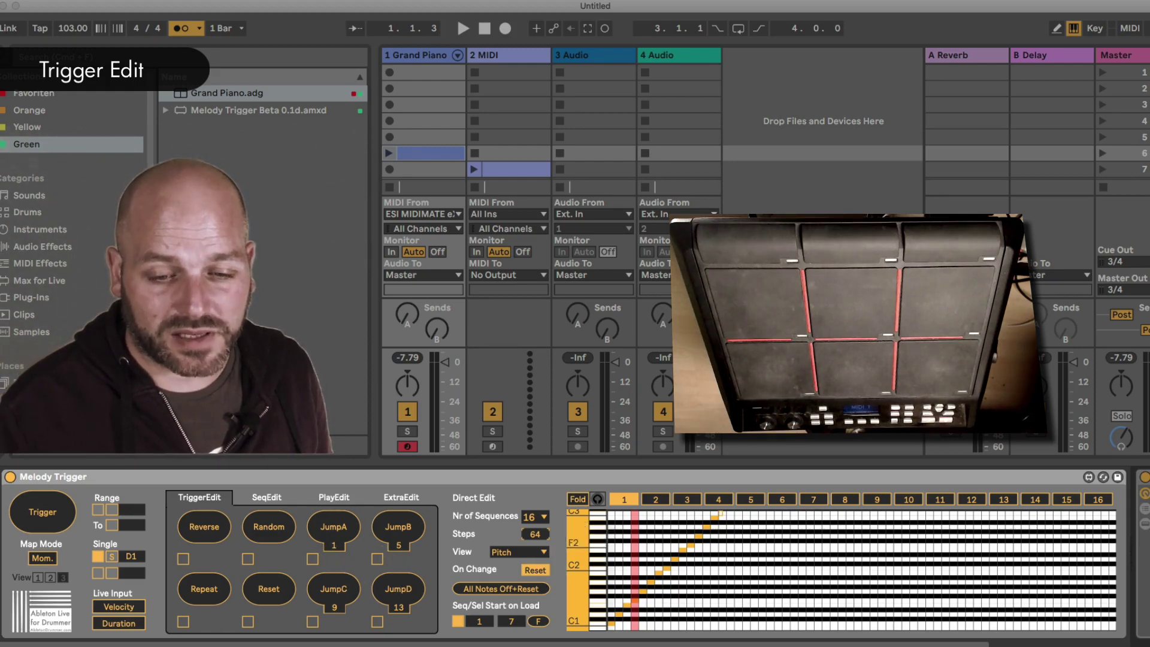
drag(578, 539, 534, 574)
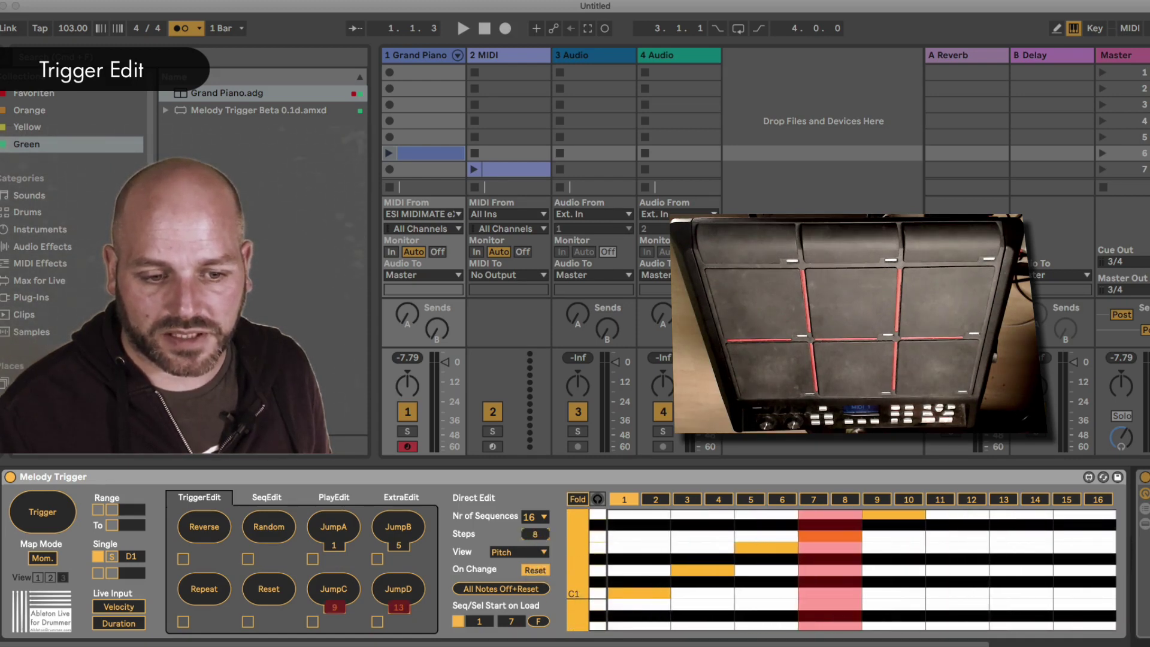
drag(579, 542, 578, 572)
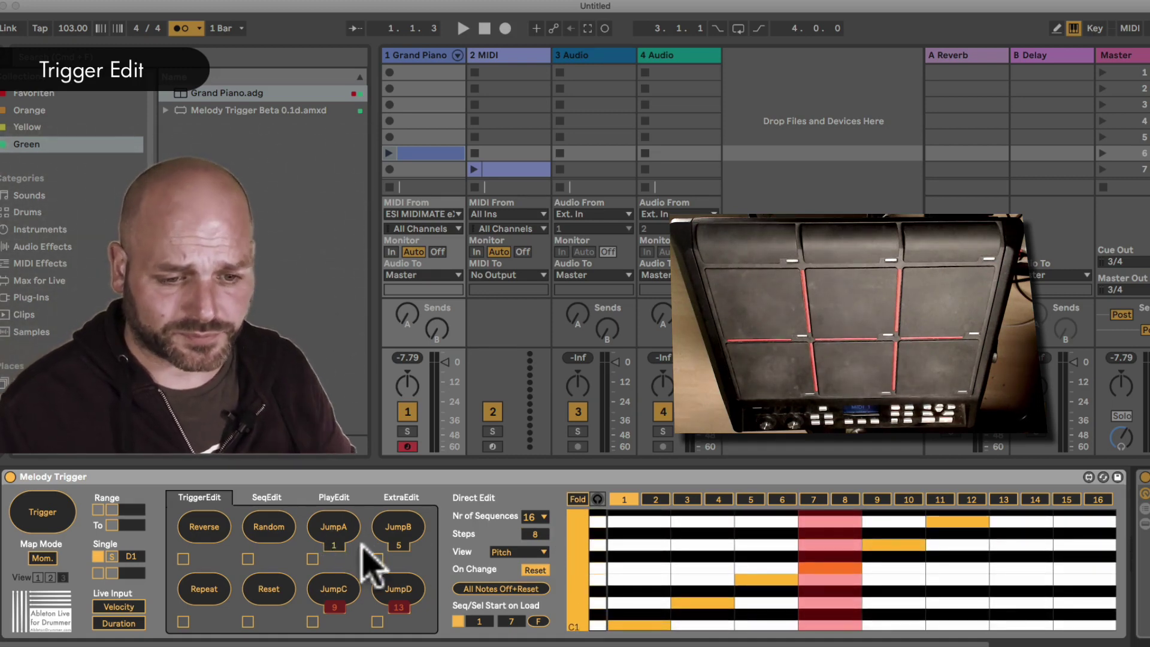
Trigger JumpA and JumpB to test jumping to steps 1 and 5 of the sequence.
click(336, 536)
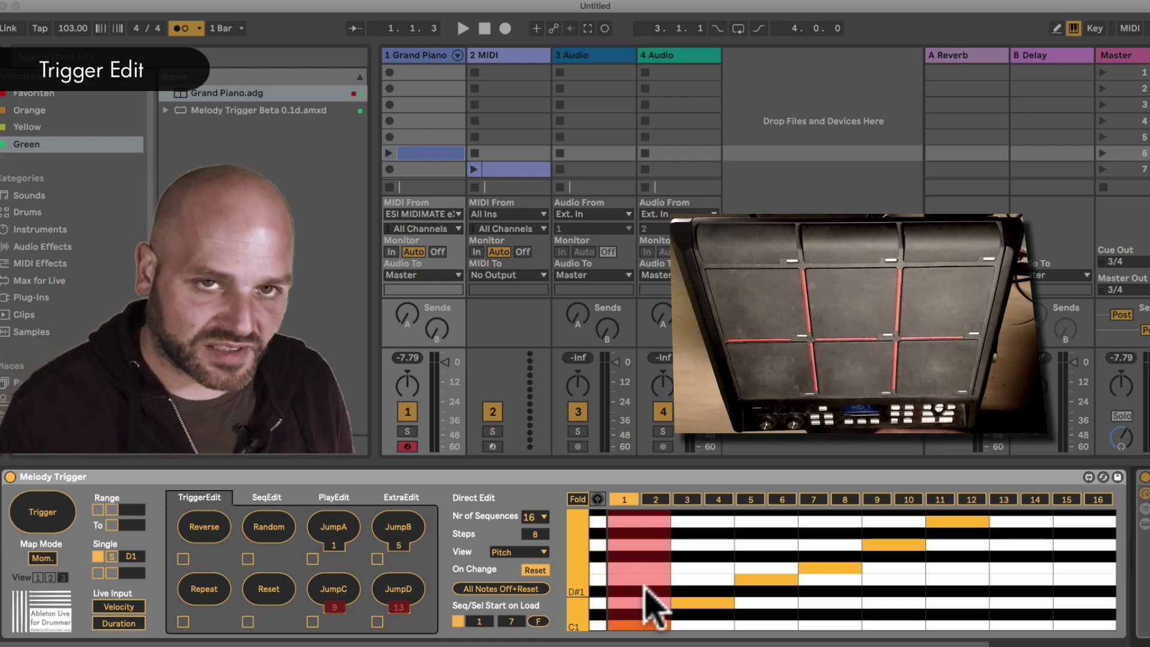
click(590, 566)
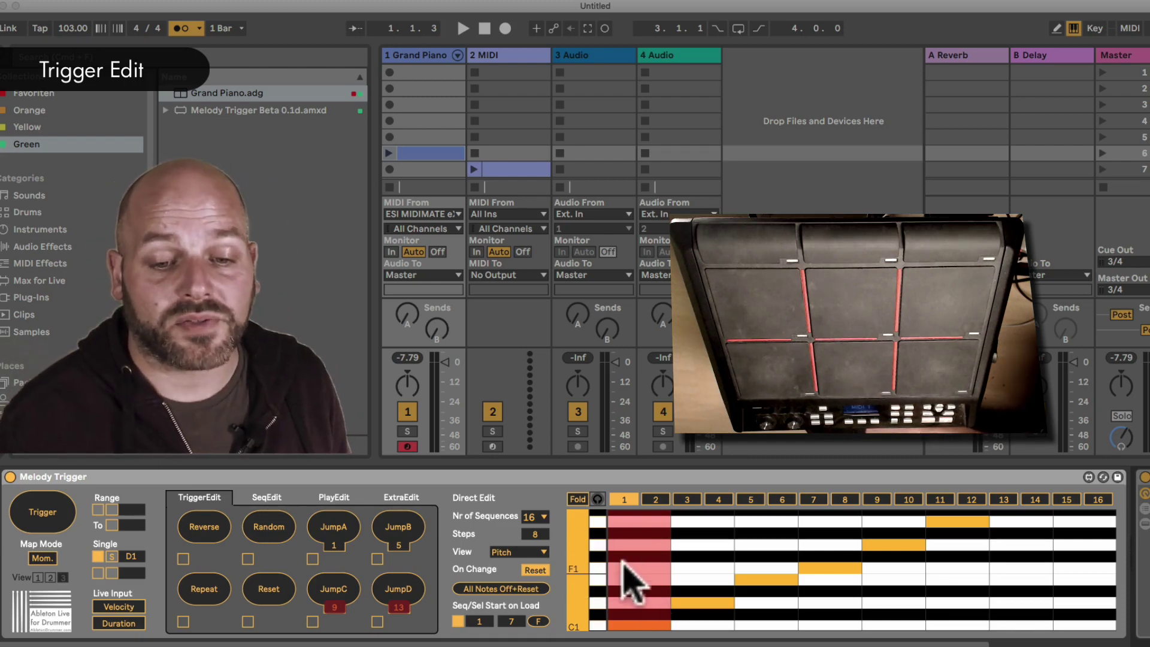
click(396, 523)
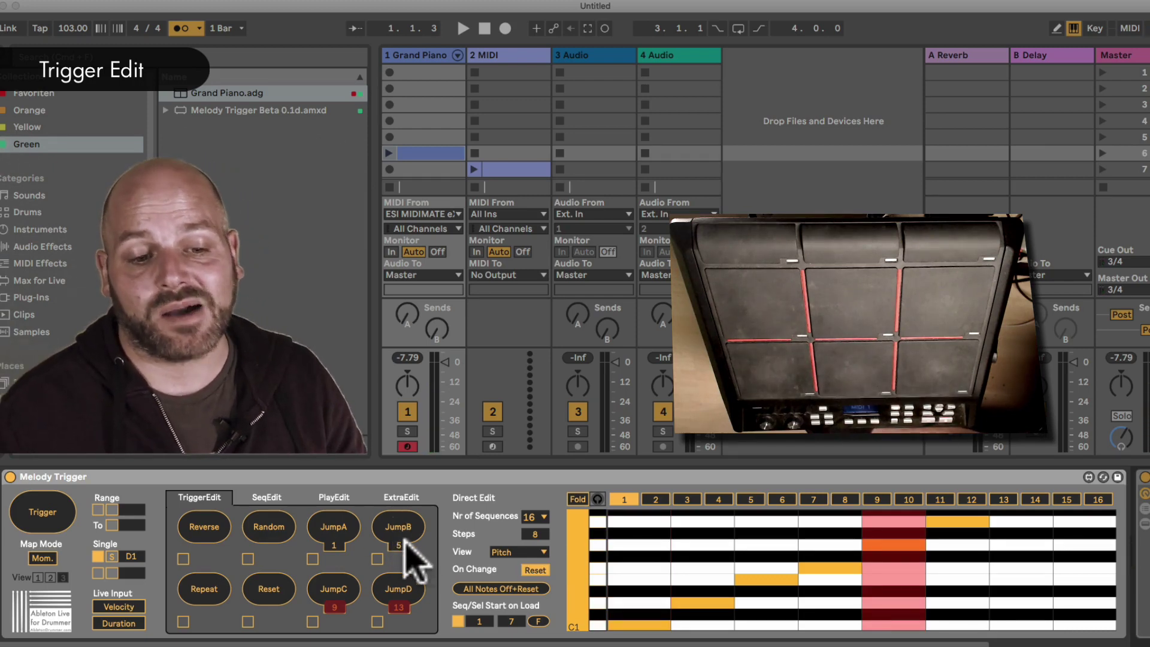
Enable note mapping for JumpA and JumpB, assigning A1 to JumpA and C#1 to JumpB.
click(377, 558)
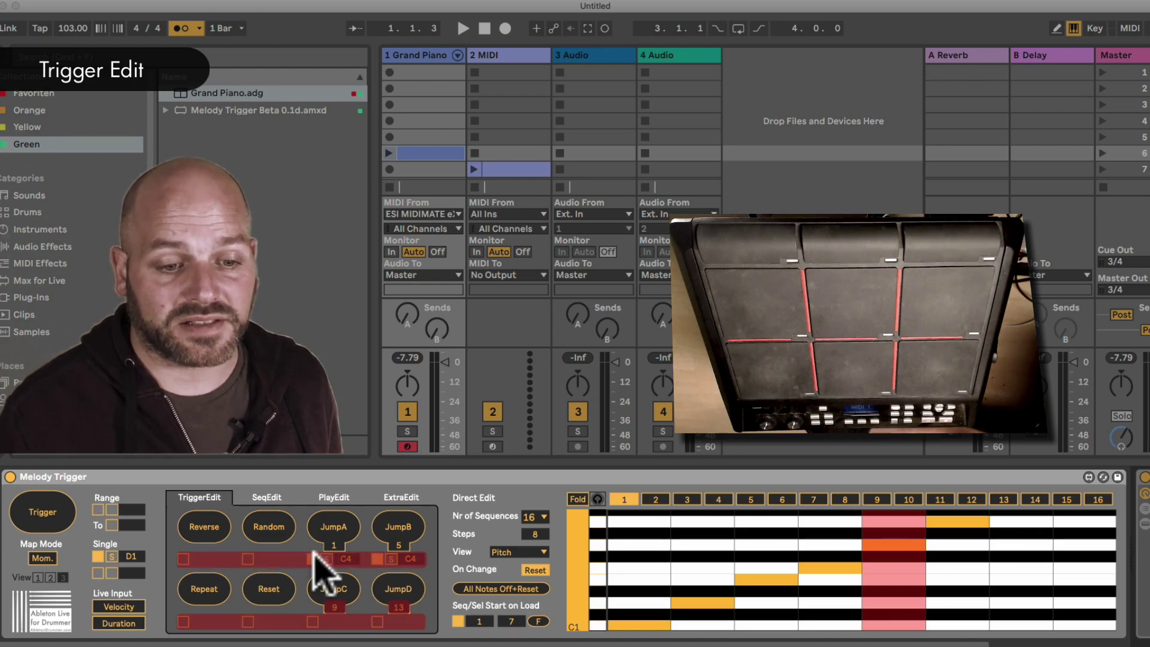
click(312, 558)
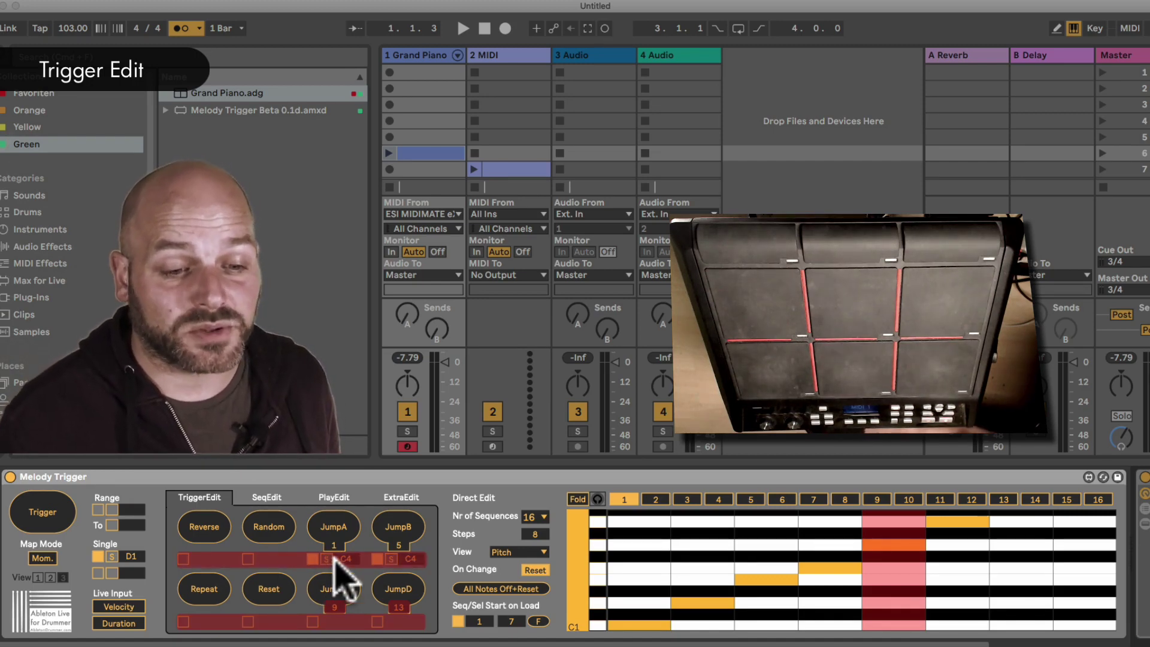
click(311, 558)
click(310, 558)
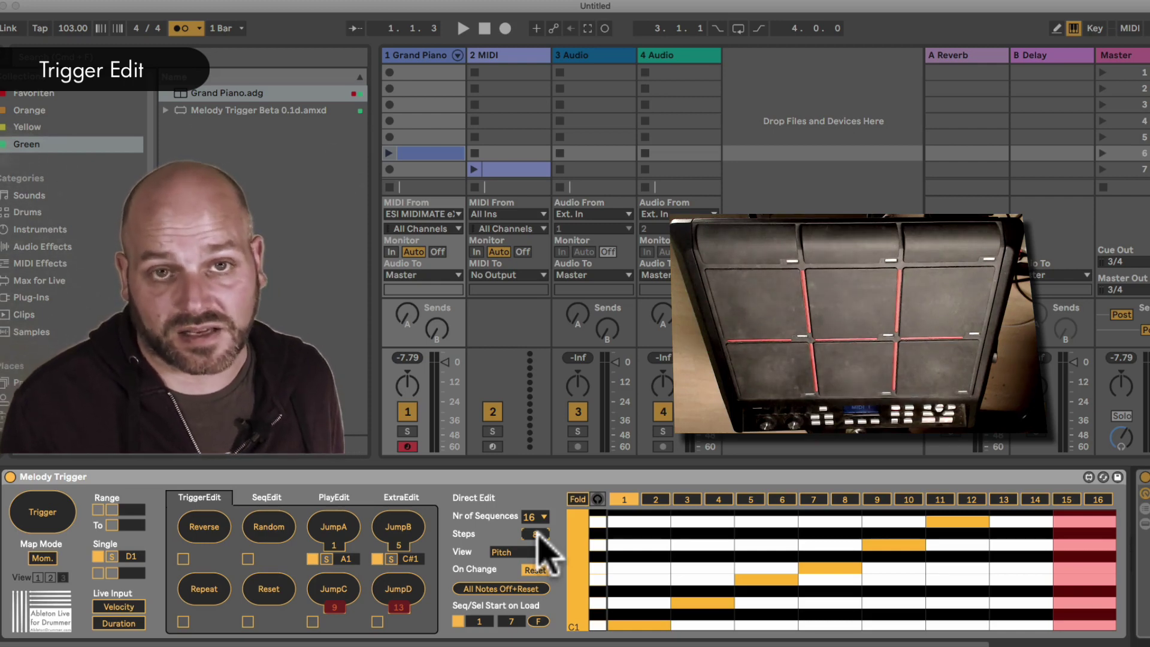
Reduce sequence 1 to 7 steps and test the JumpC trigger.
mouse_move(537, 533)
mouse_down()
mouse_move(537, 557)
mouse_move(537, 533)
mouse_move(537, 544)
mouse_up()
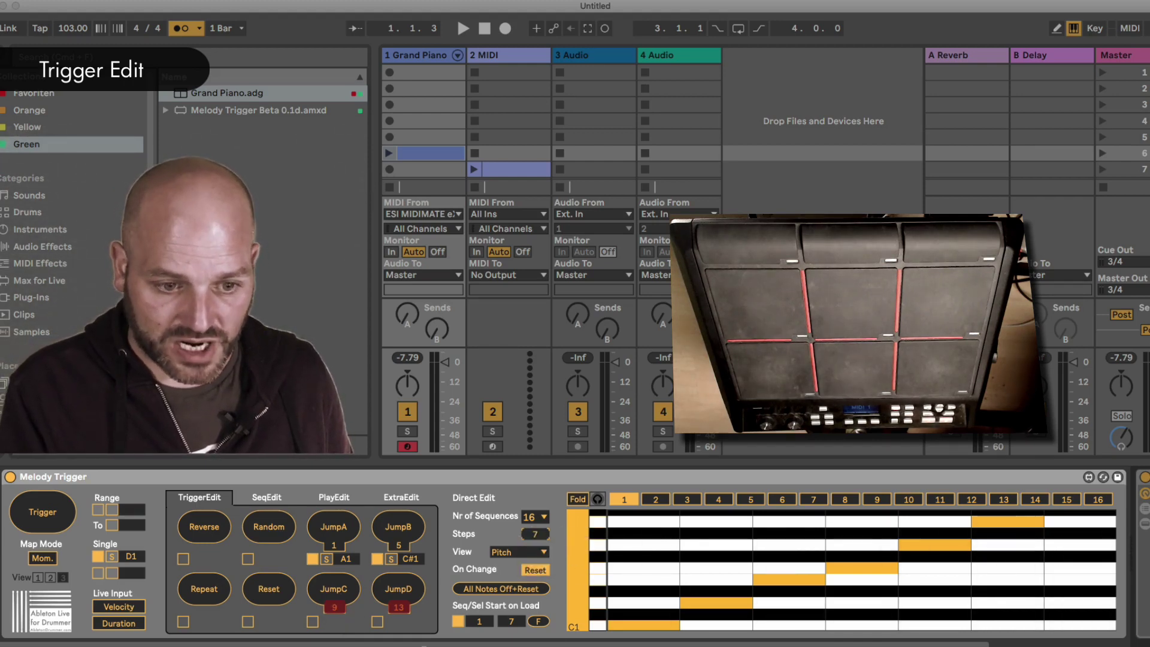
click(338, 593)
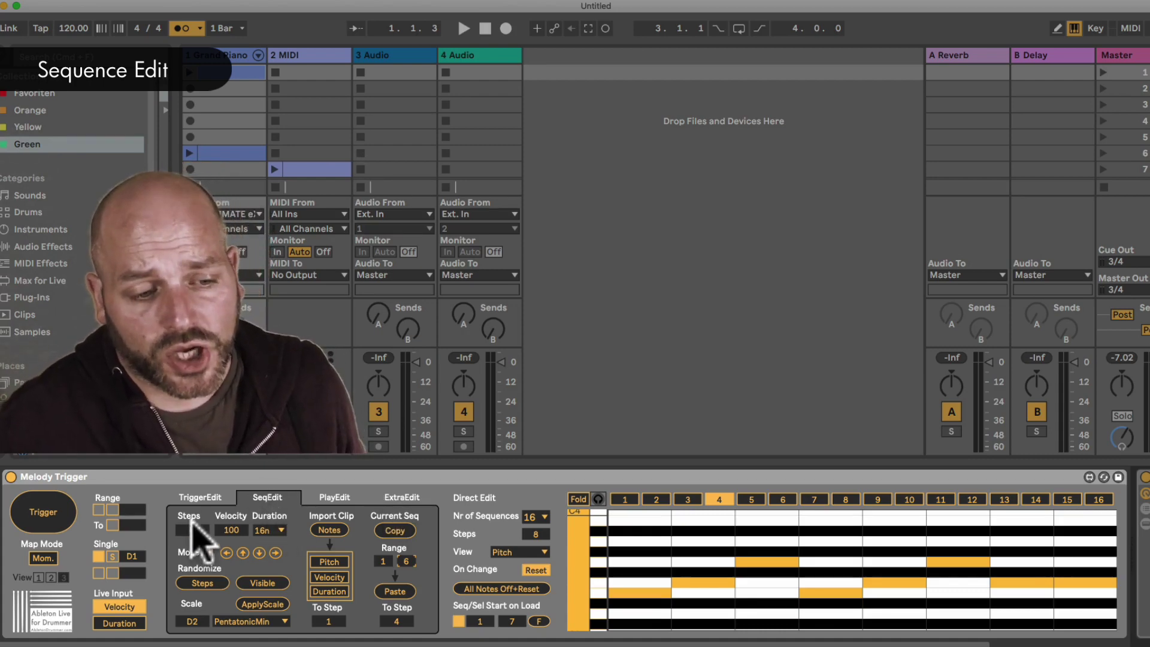
In SeqEdit, raise the step count of sequence 4 to 40 and bring it down to 16.
mouse_move(192, 527)
mouse_down()
mouse_move(191, 496)
mouse_move(191, 555)
mouse_move(193, 524)
mouse_up()
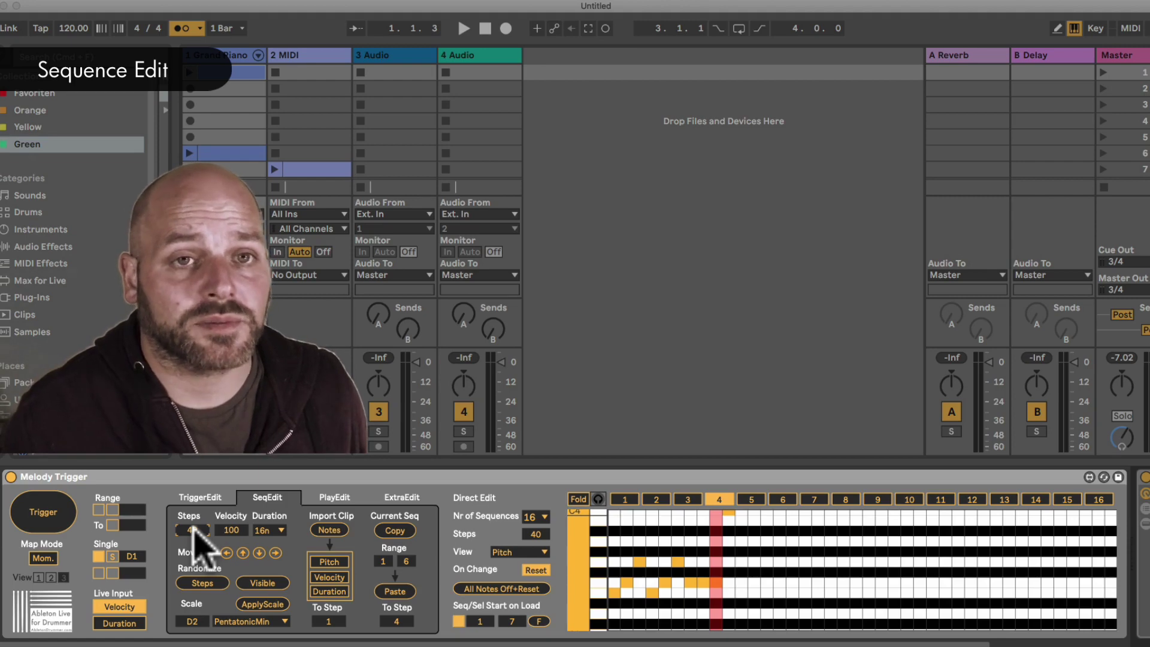
drag(193, 527, 193, 539)
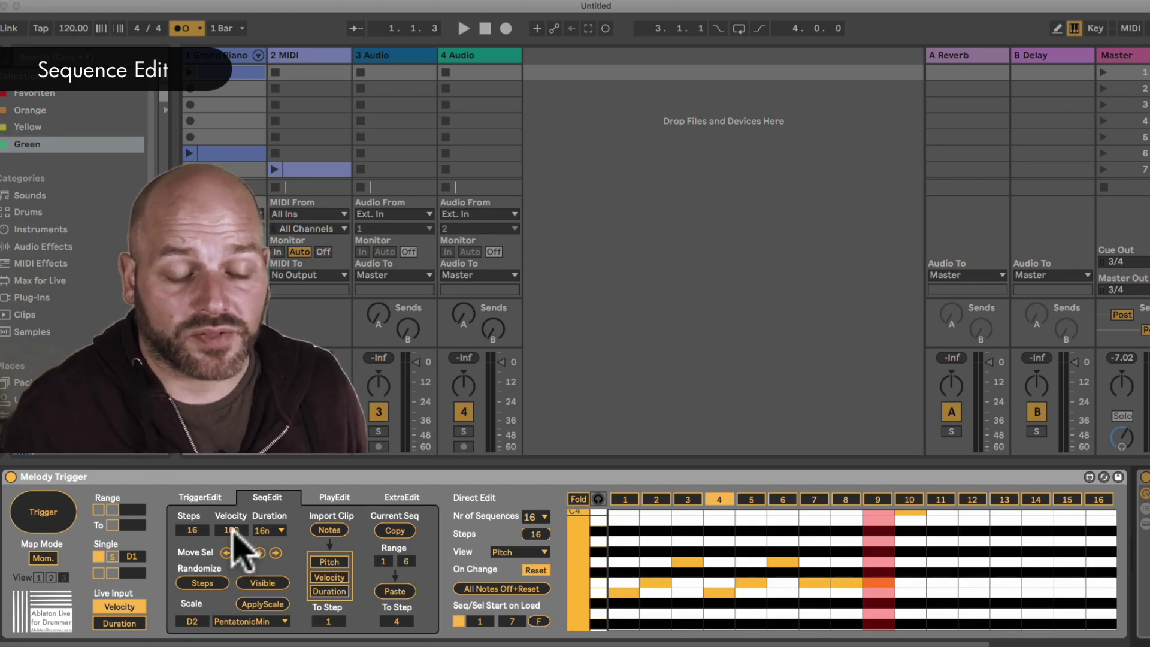
Lower the SeqEdit velocity for sequence 4 to 79, show the grid down at C-2, and set the velocity to 102.
drag(233, 530, 232, 537)
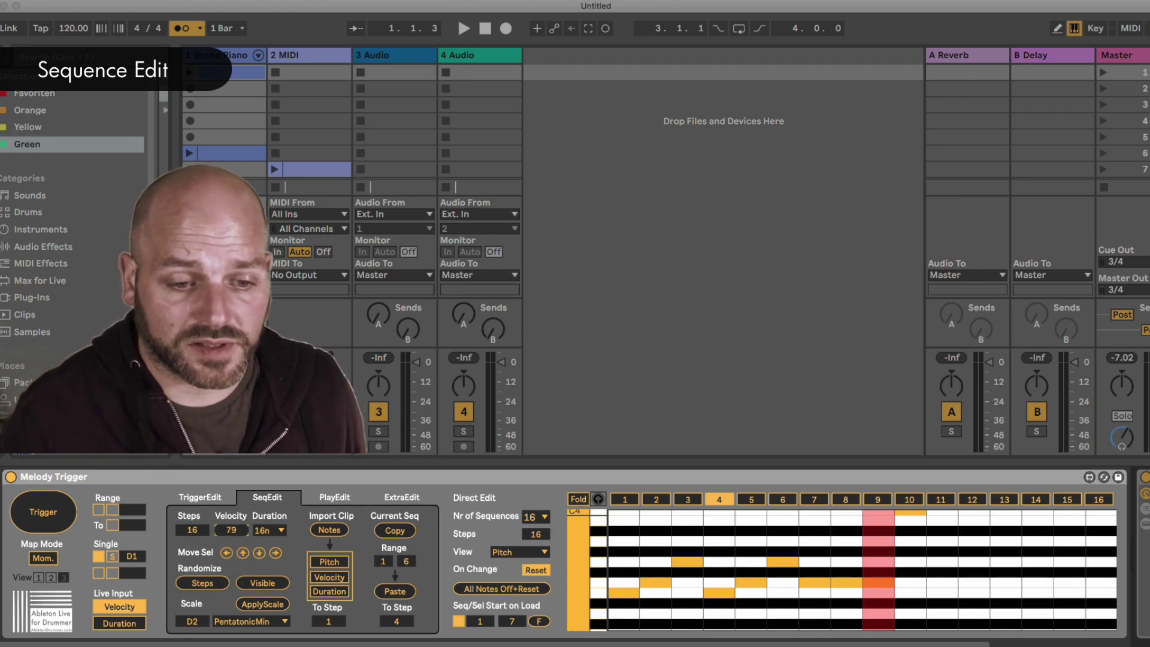
click(508, 589)
drag(595, 608, 615, 624)
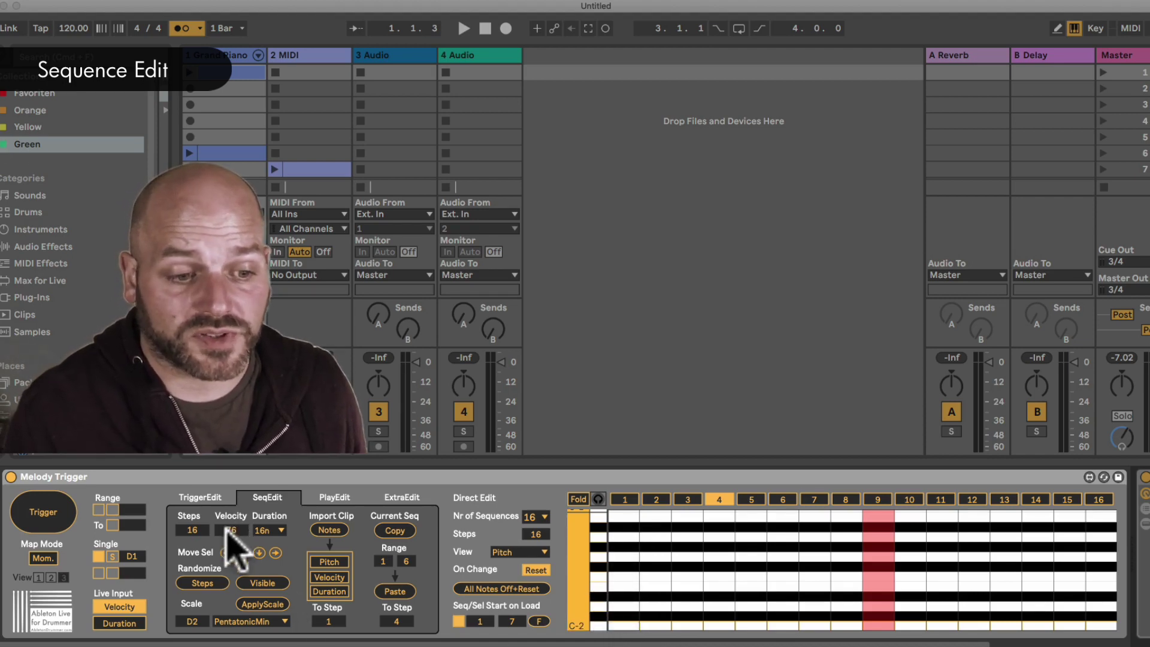
drag(229, 531, 228, 524)
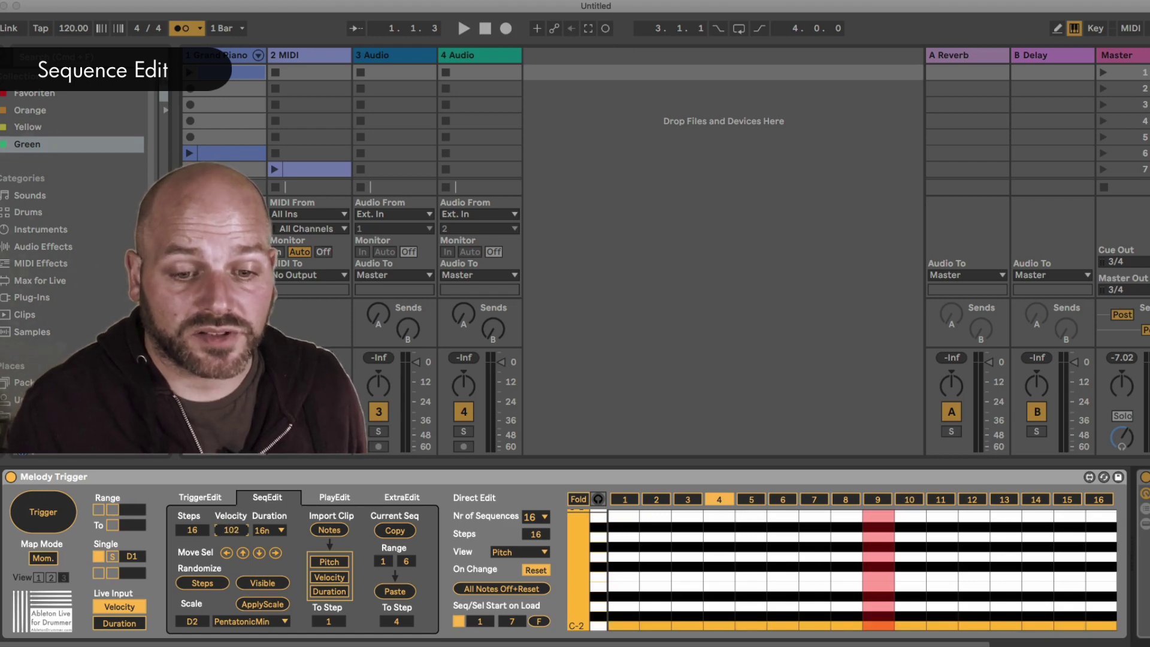
Show the velocity view, lower the sequence-wide velocity of sequence 4 to about 86, and raise it to 100.
click(527, 552)
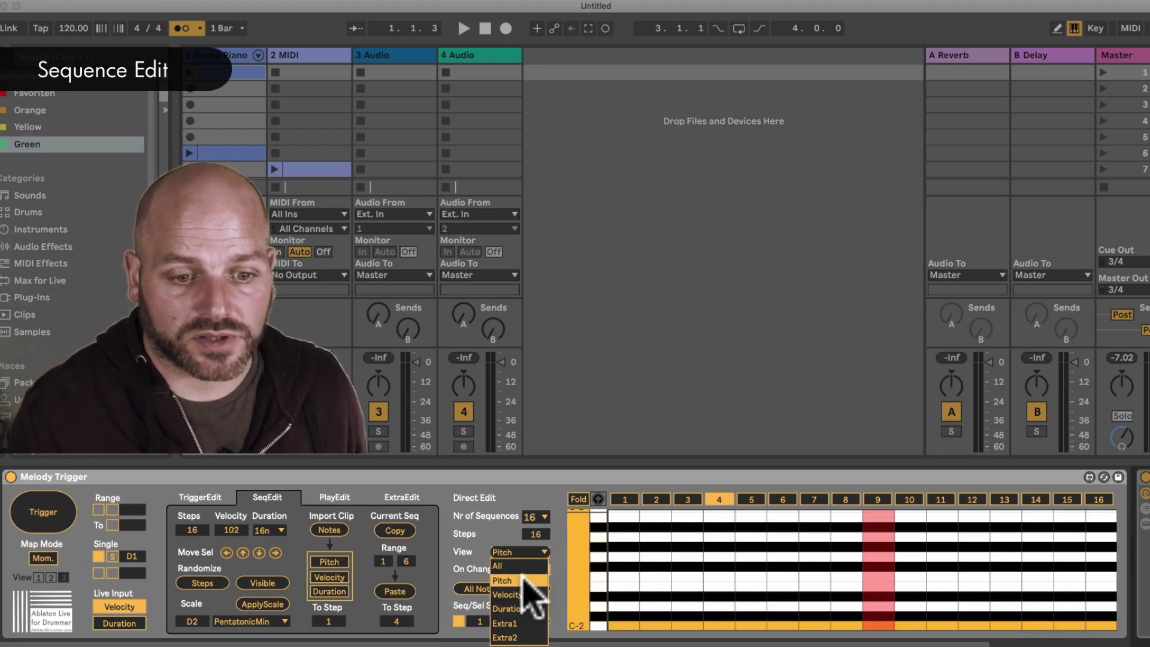
click(519, 594)
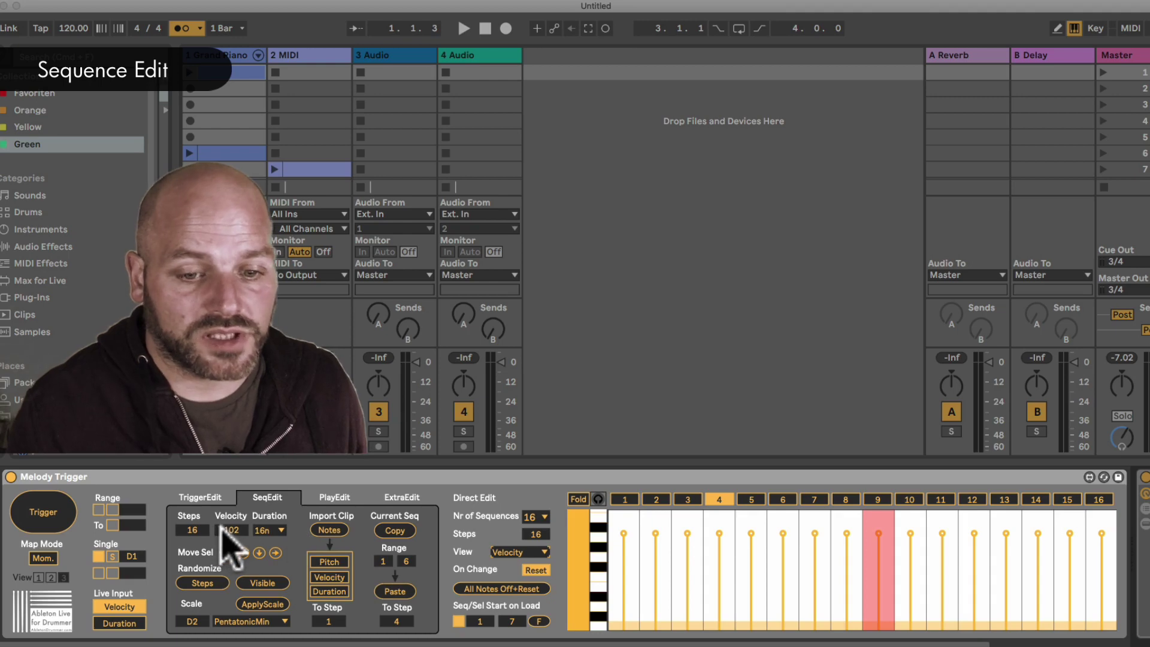
drag(221, 527, 225, 560)
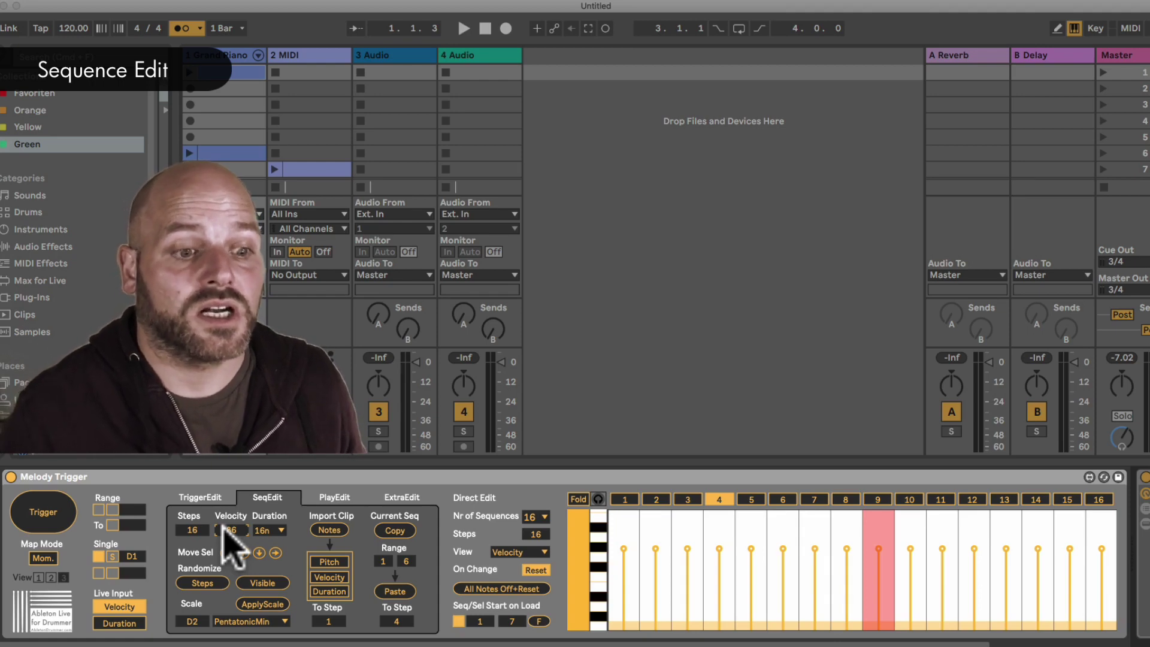
drag(223, 524, 223, 506)
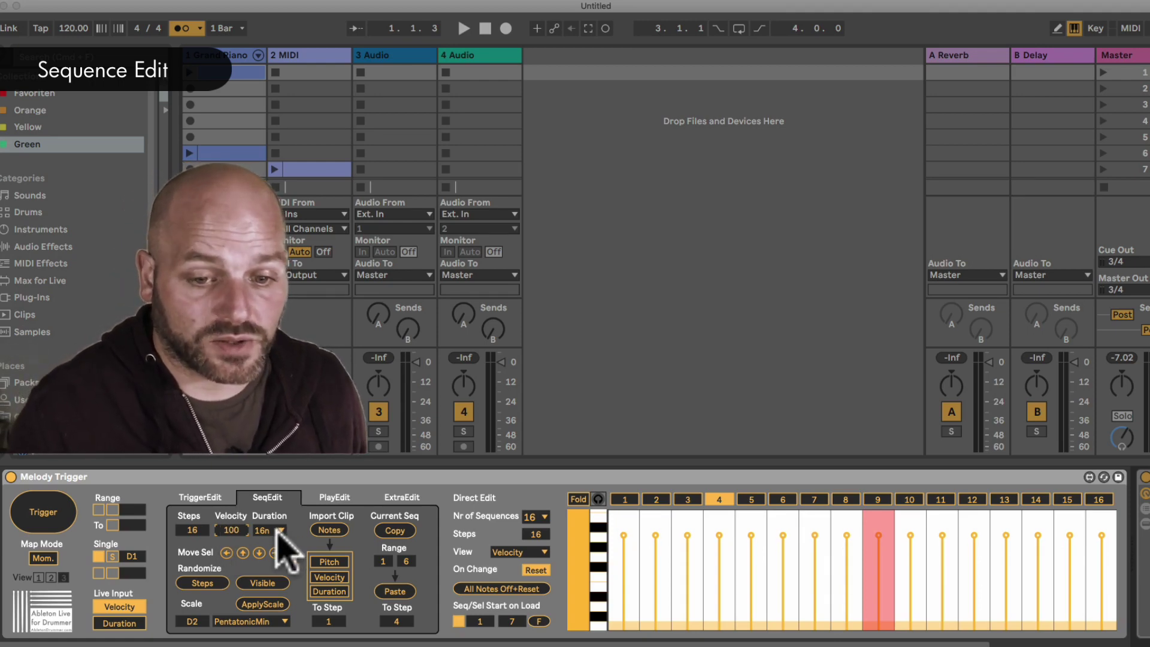
Show the duration view, shorten step 1 to 128n, and lengthen it back to 16n.
click(524, 552)
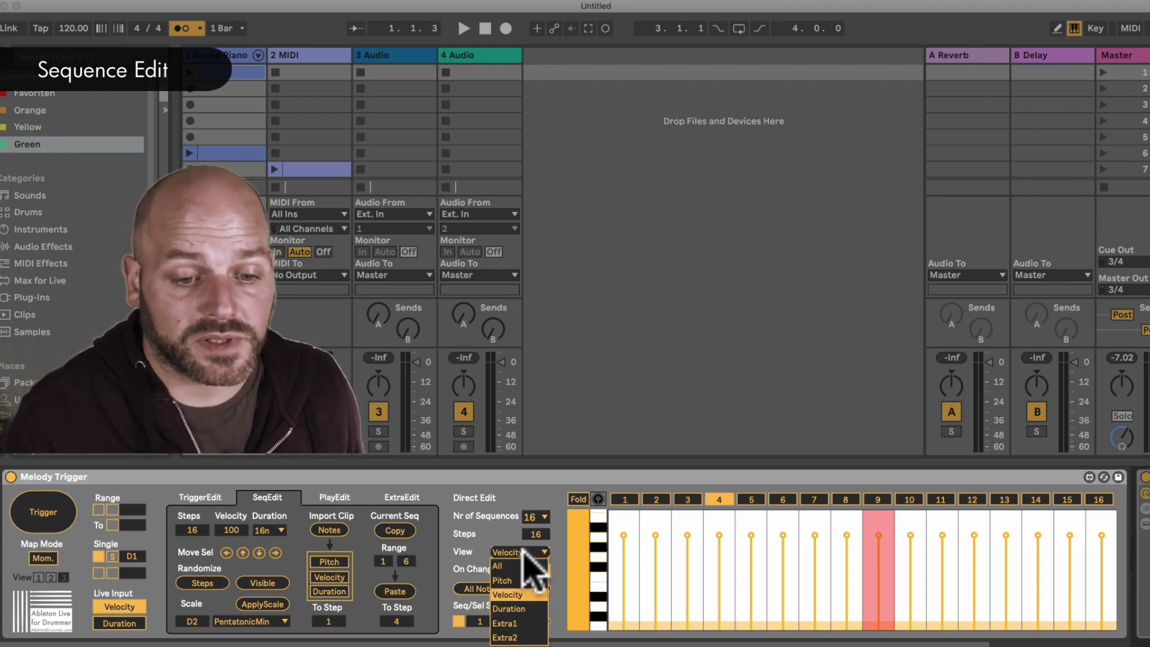
click(527, 615)
drag(623, 576, 623, 616)
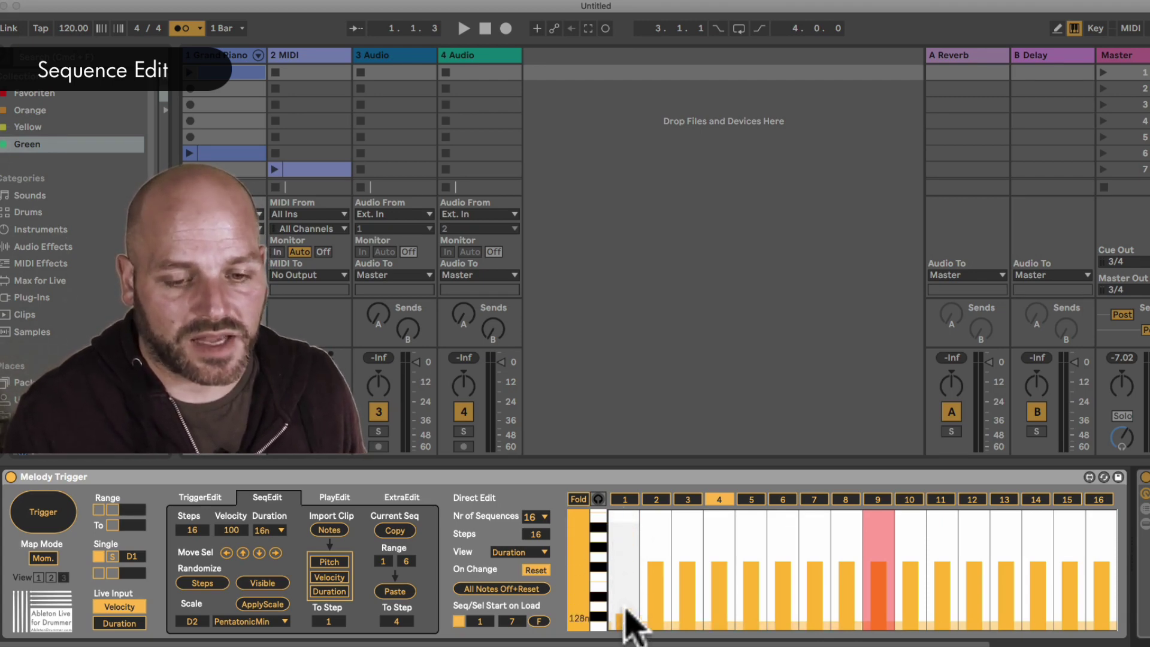
drag(629, 626, 626, 584)
Set the SeqEdit duration of all steps in sequence 4 to 4n, then change it to 2n.
click(272, 531)
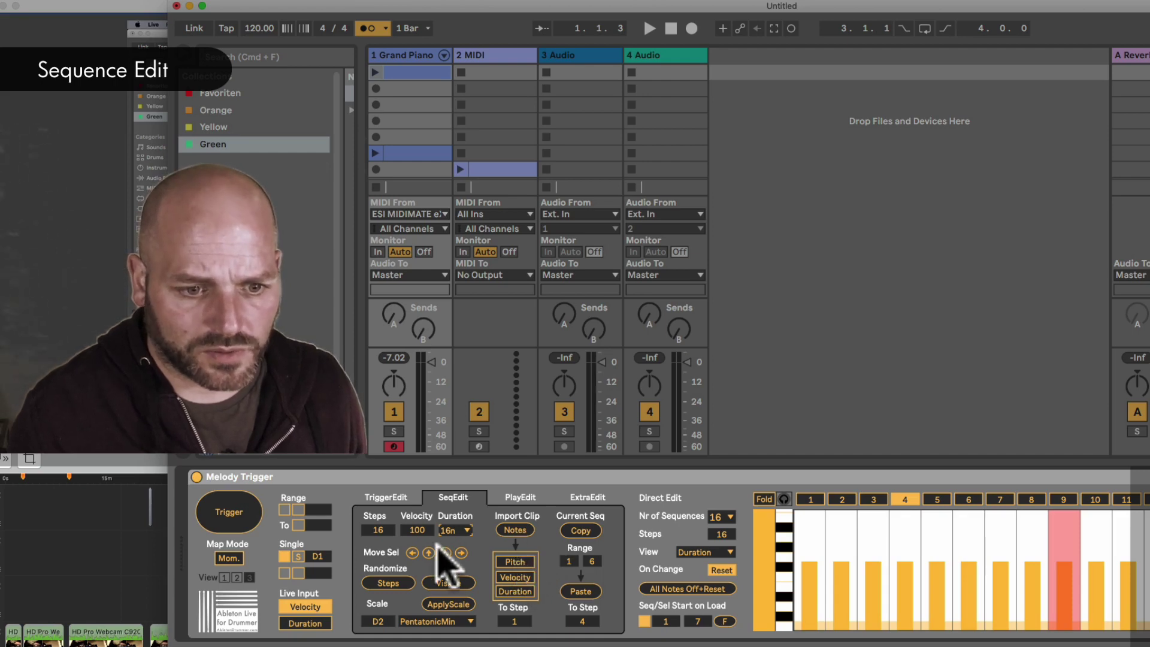
click(453, 530)
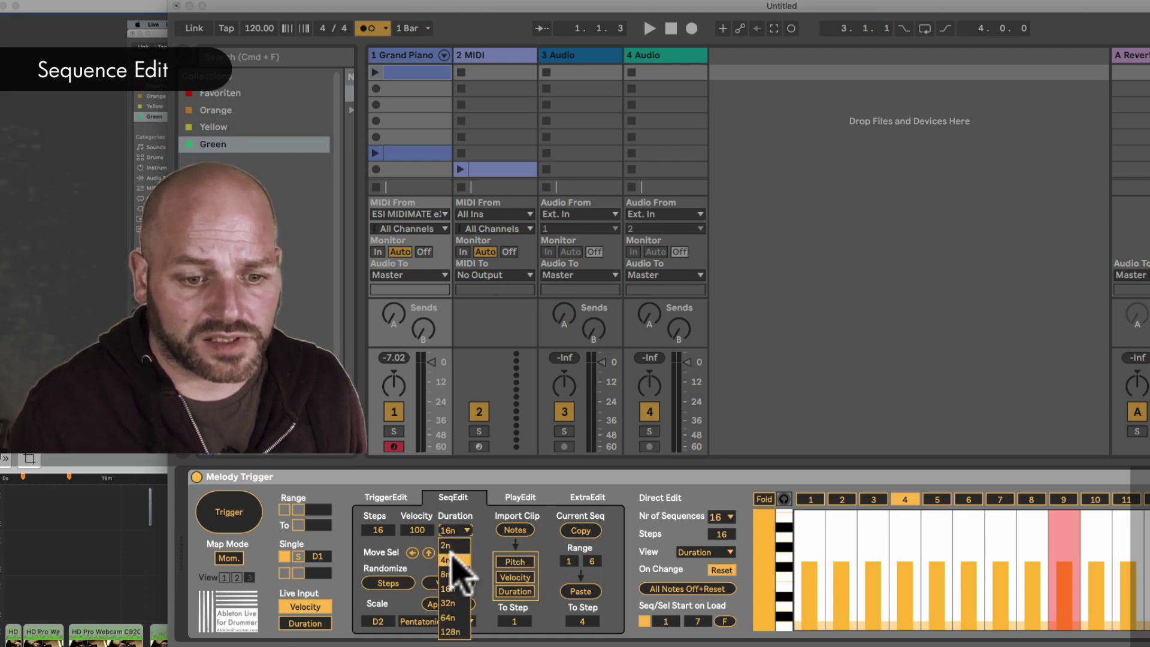
click(454, 560)
click(458, 531)
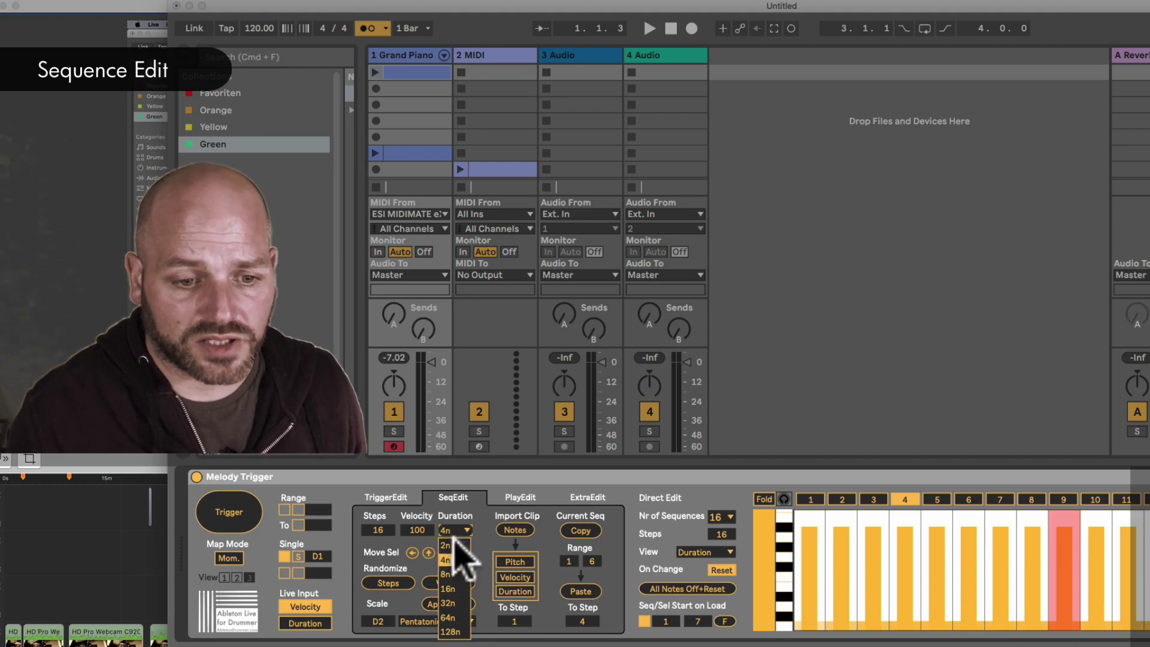
click(460, 543)
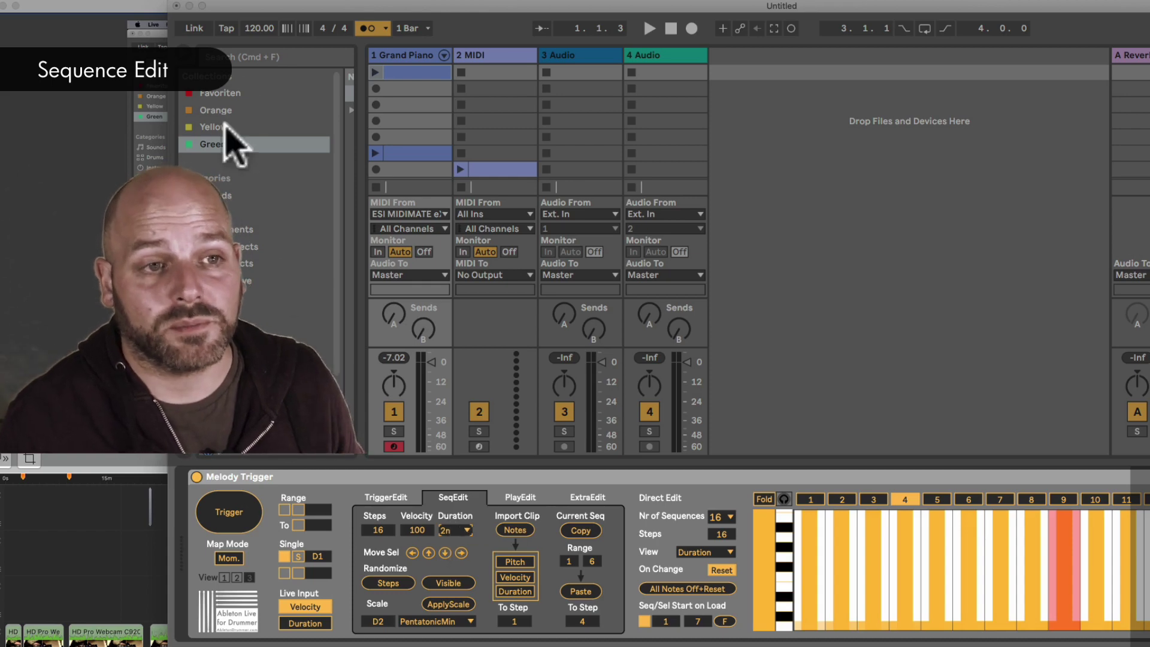
Lower the tempo to 40 BPM and draw varied durations across the steps of sequence 4, starting with 16n on step 1.
click(252, 27)
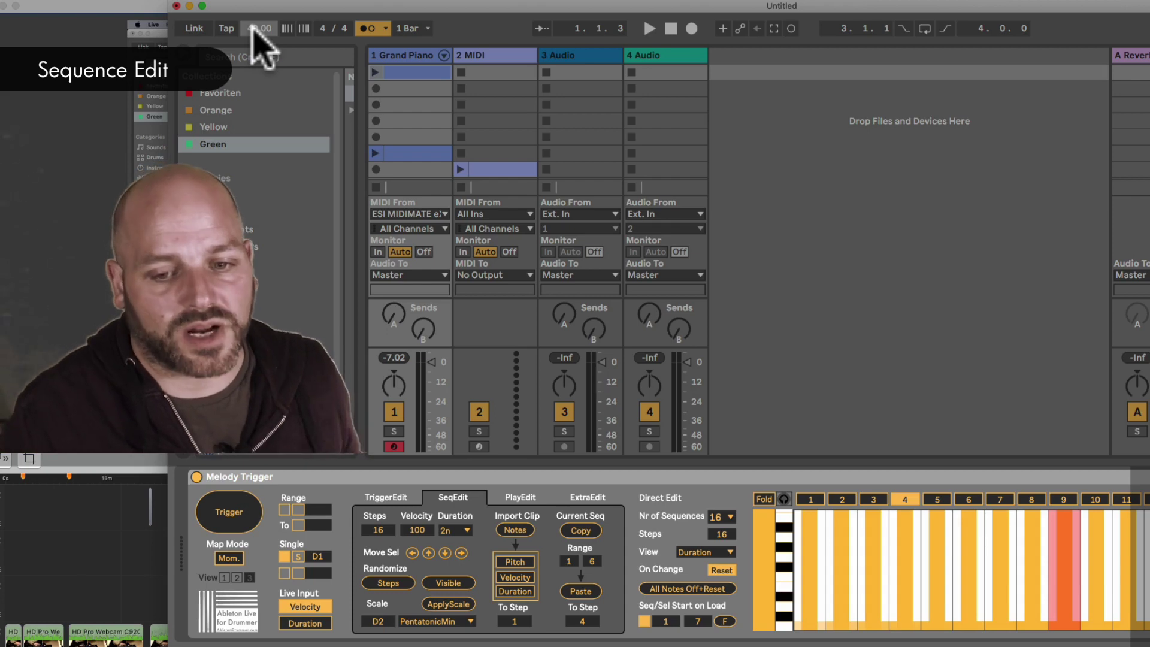
click(826, 563)
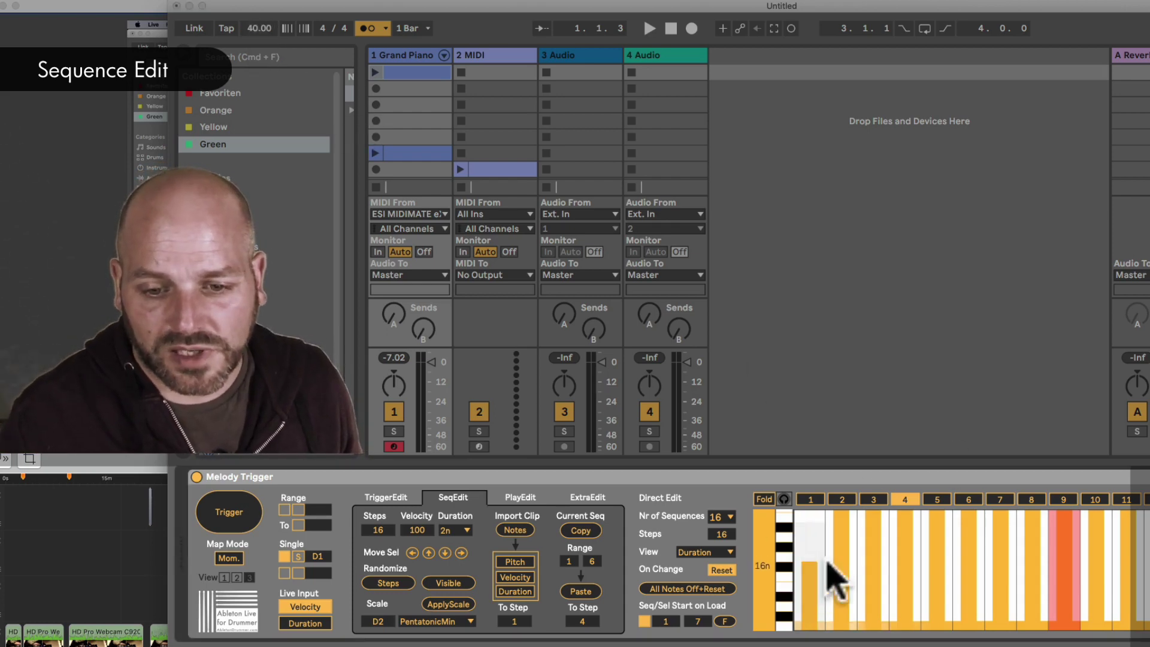
mouse_move(836, 581)
mouse_down()
mouse_move(971, 544)
mouse_move(1104, 603)
mouse_move(869, 563)
mouse_up()
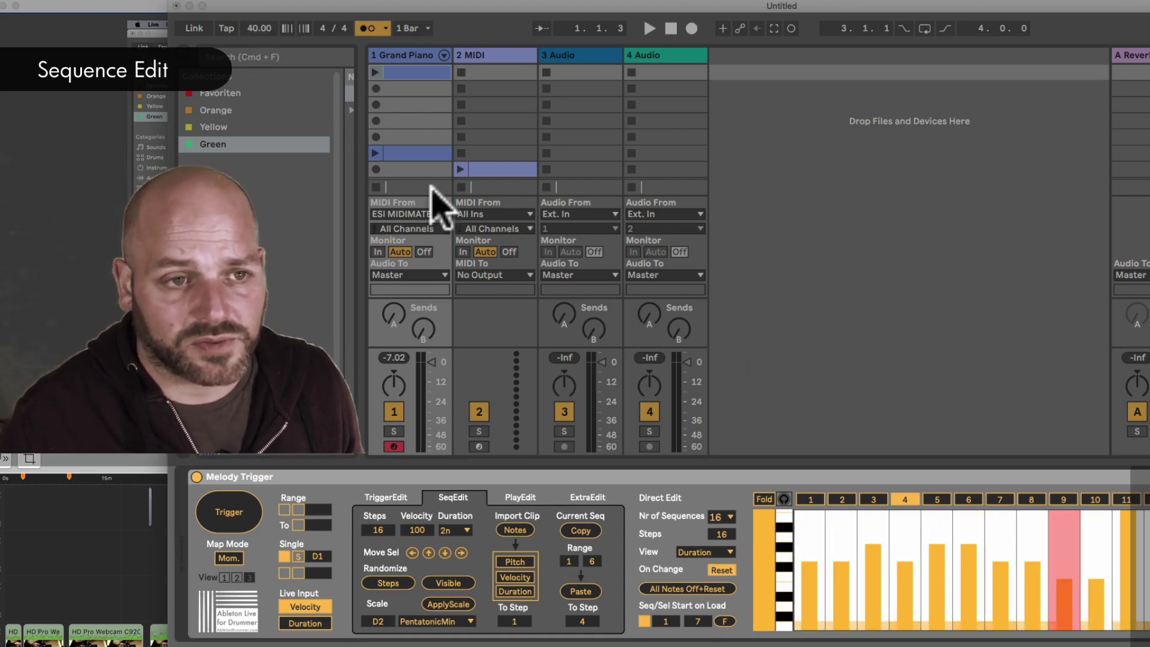
Raise the tempo to 61 BPM and set the SeqEdit duration of all steps in sequence 4 to 16n.
drag(259, 28, 235, 3)
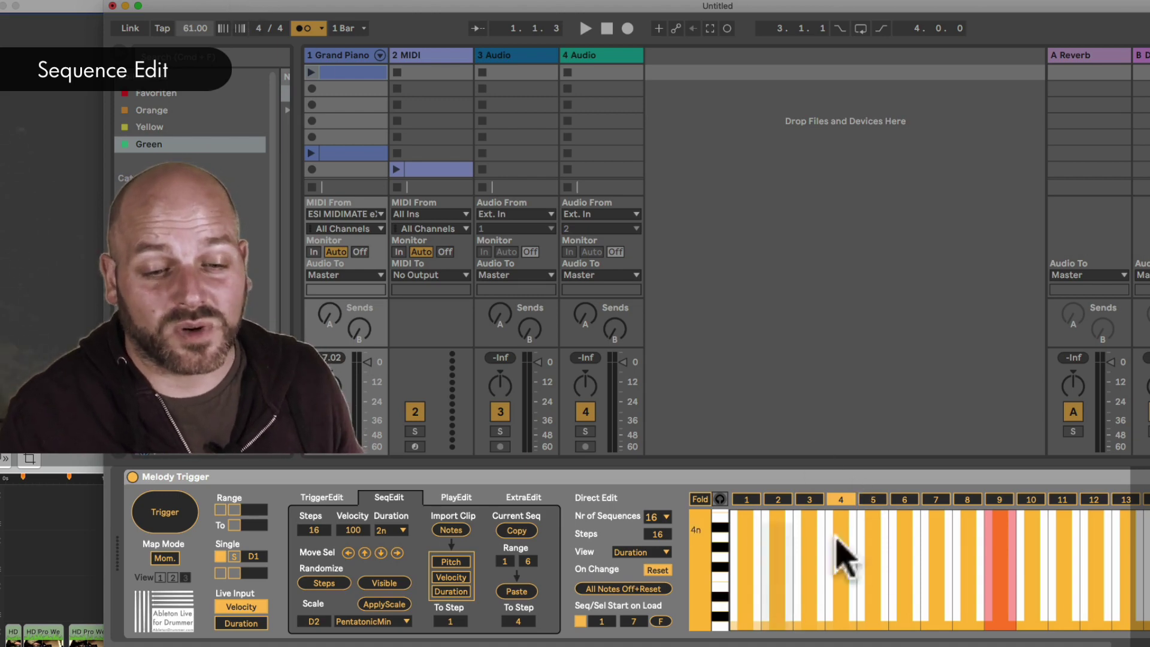
click(397, 530)
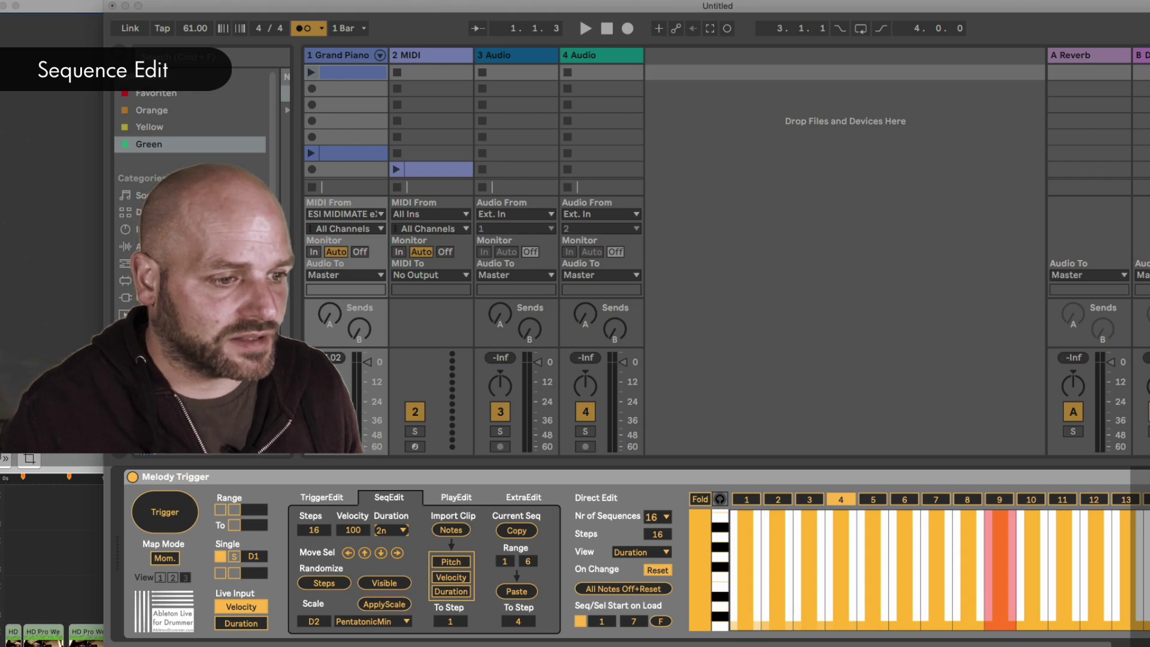
key(Return)
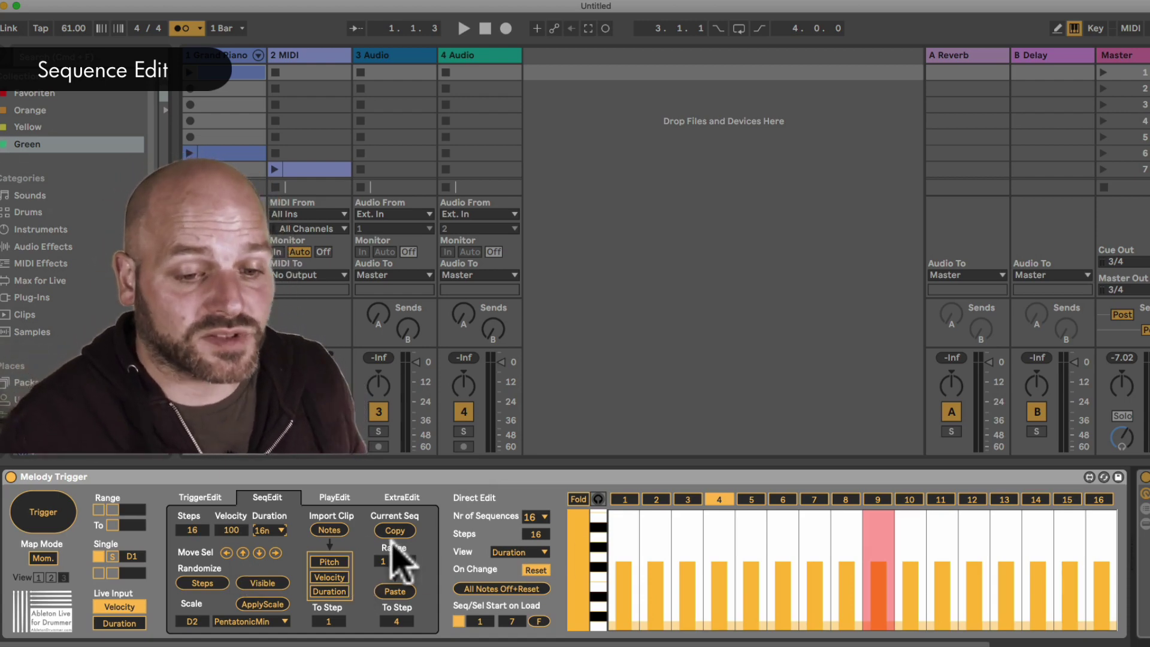
In the pitch view, enter rising semitones from G-2 to A#-2 on steps 1 to 4 and reduce sequence 4 to 4 steps.
click(542, 552)
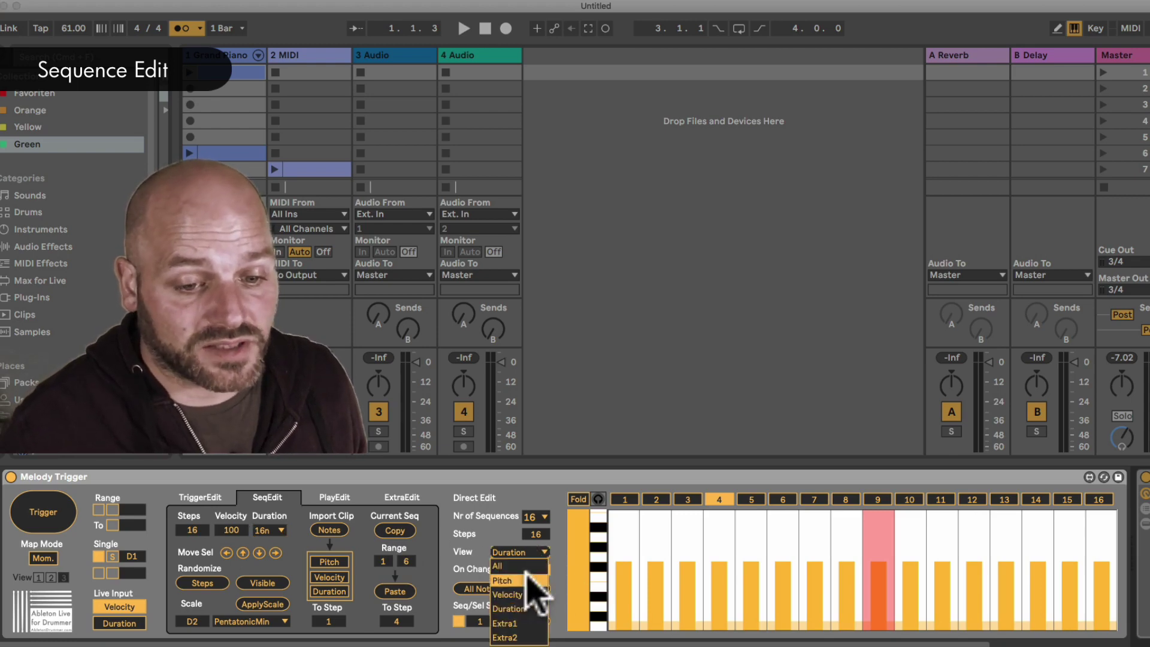
click(524, 580)
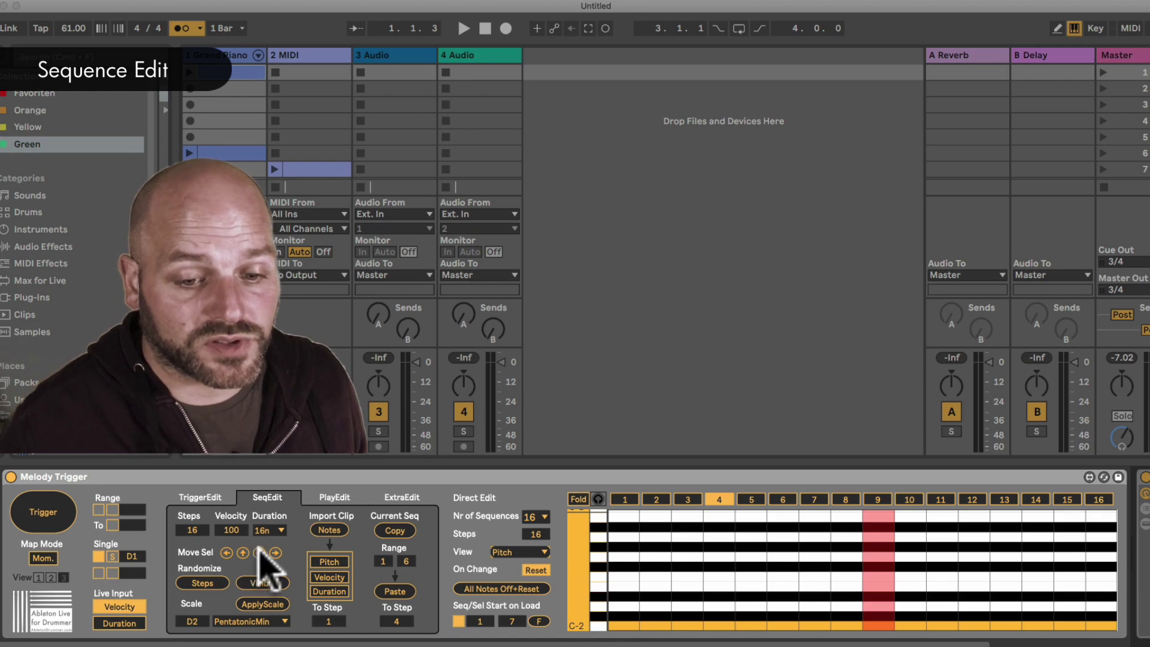
click(634, 556)
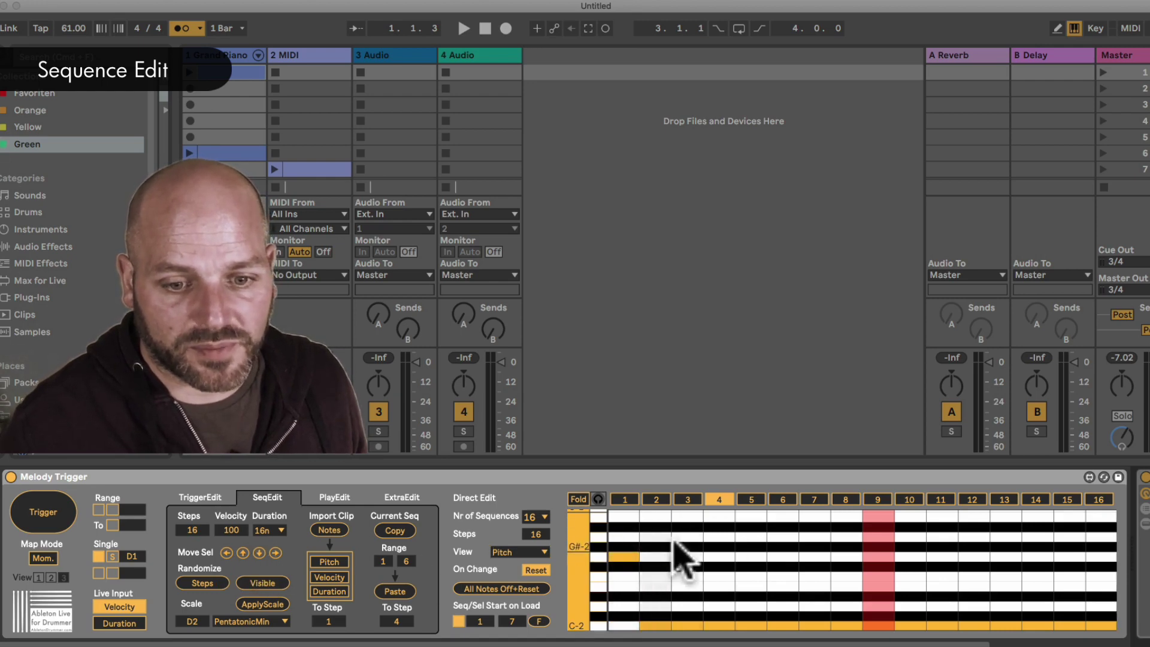
click(656, 546)
click(687, 537)
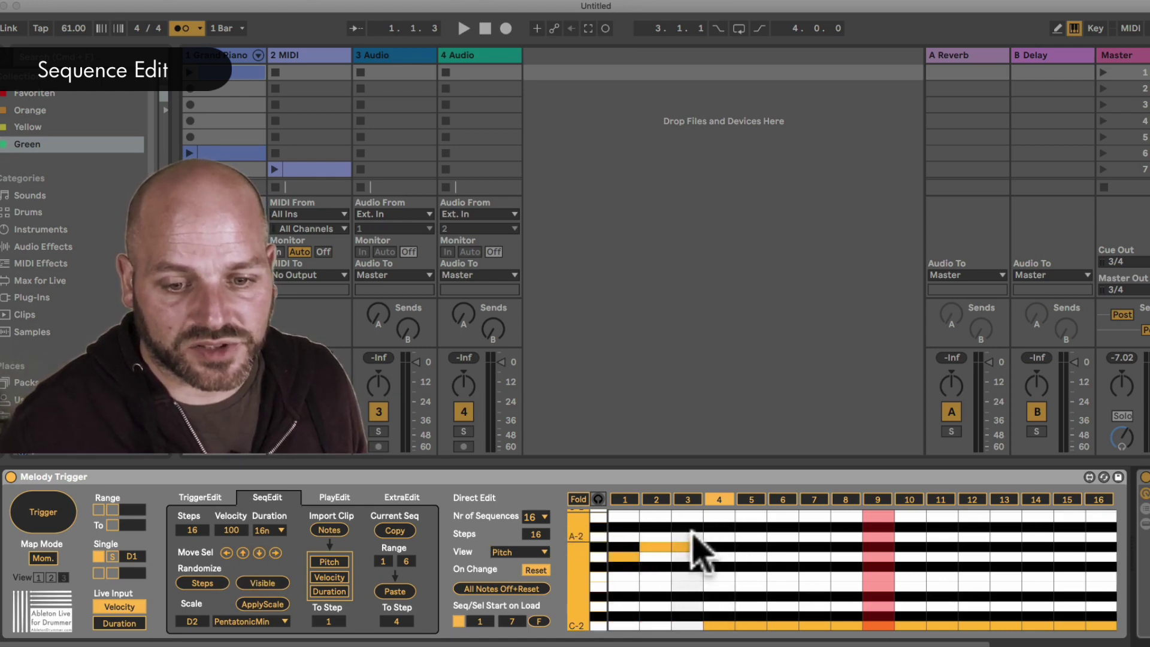
click(719, 527)
drag(536, 534, 536, 566)
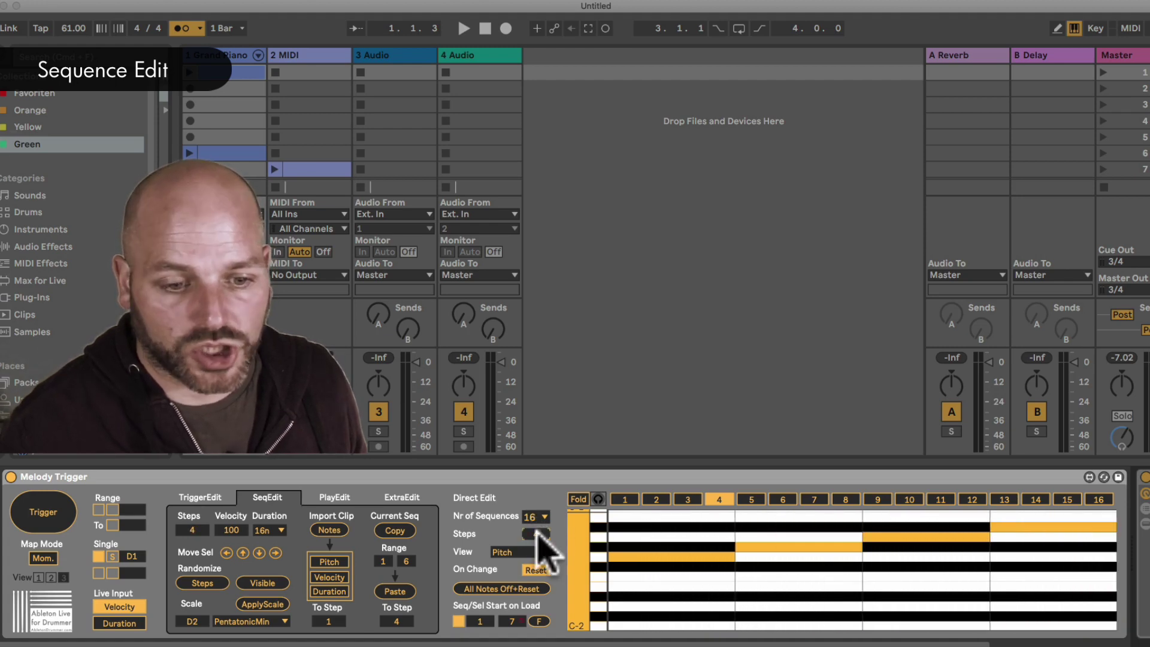
Use Move Sel to shift the four pitches down four semitones and up again by two.
click(259, 552)
click(260, 552)
click(260, 552)
click(259, 552)
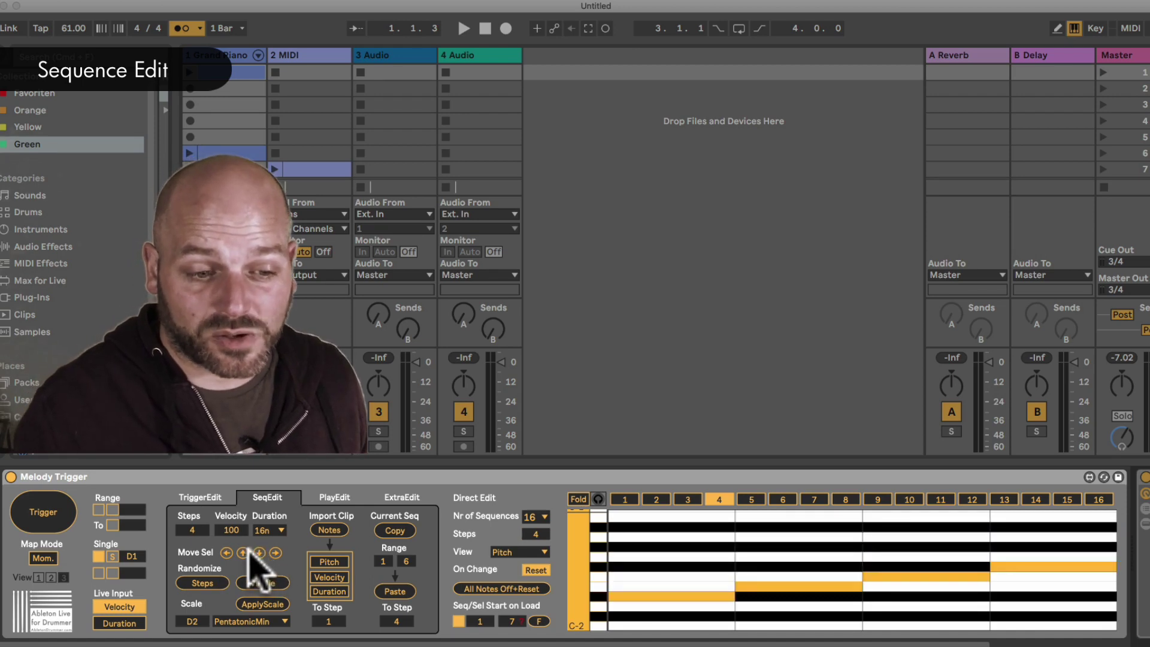
click(243, 552)
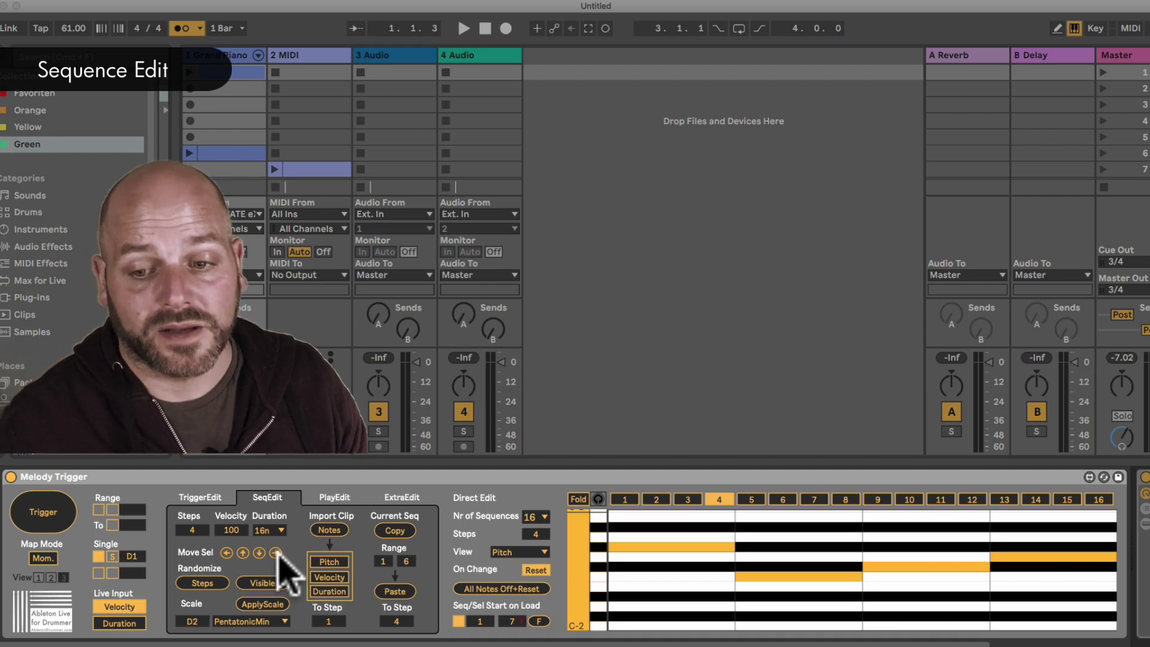
Rotate the pitch pattern two steps to the right and four steps to the left with Move Sel.
click(276, 553)
click(275, 553)
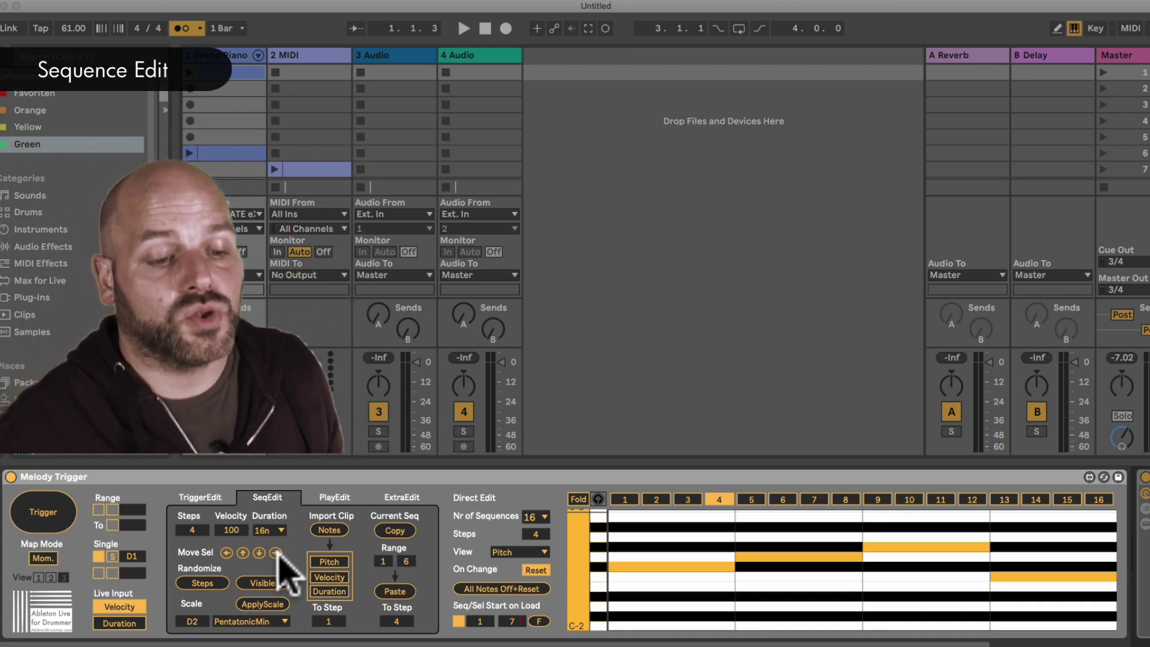
click(227, 552)
click(227, 552)
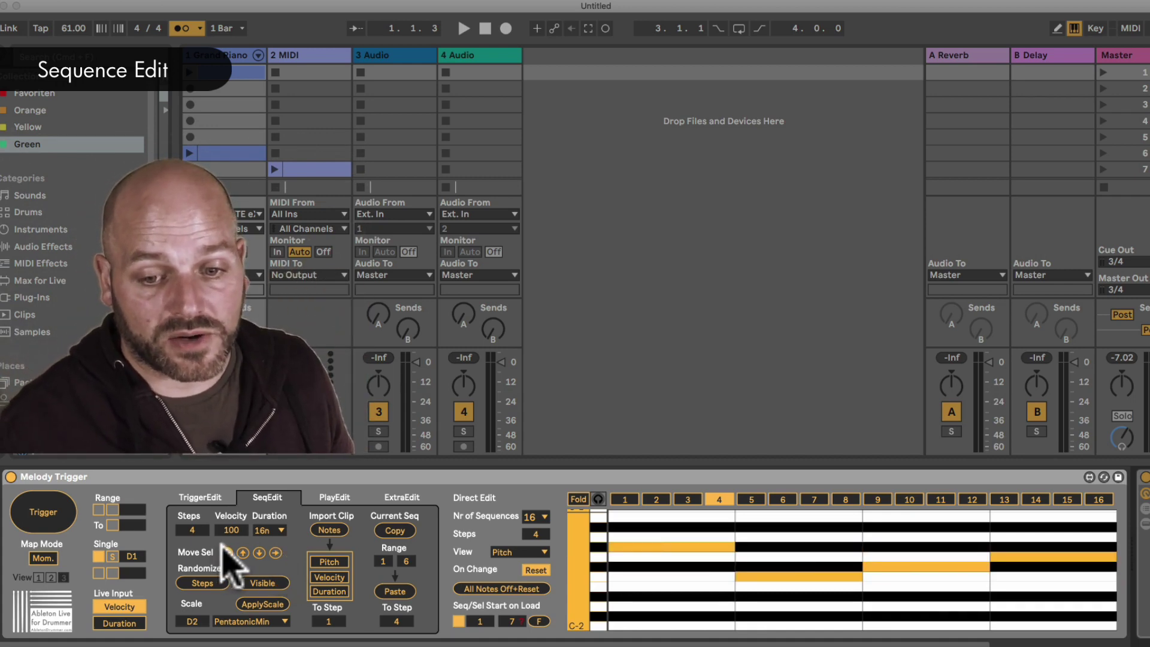
click(226, 552)
click(227, 553)
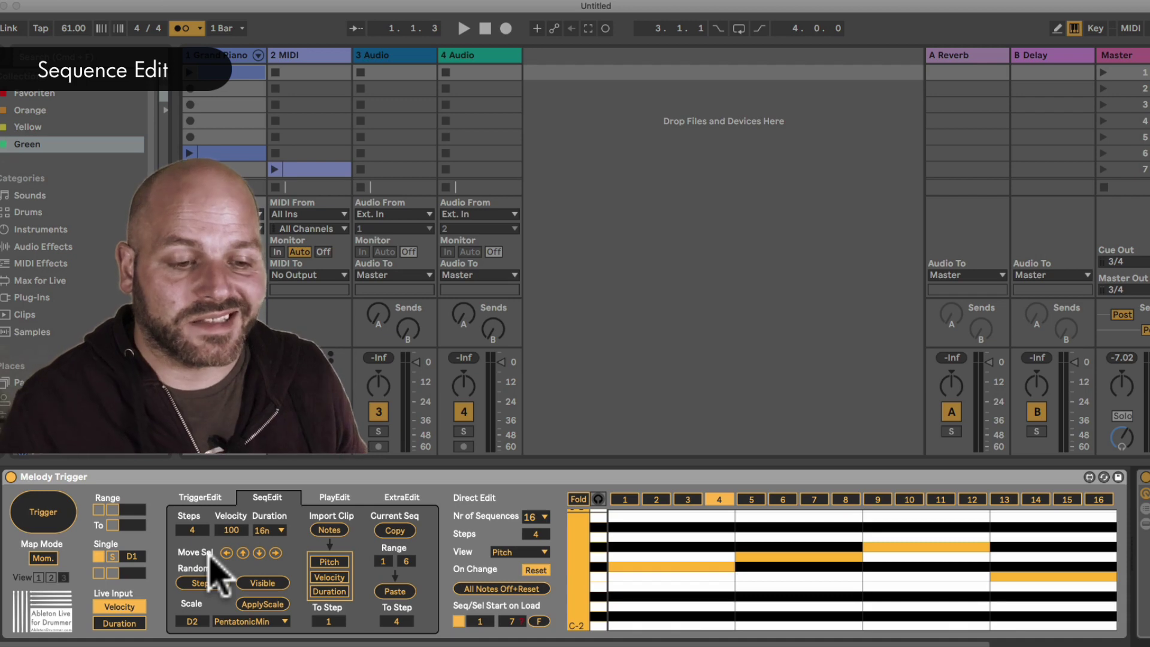
Display all parameters of sequence 4 together, then switch to the velocity view and draw a different velocity on each of the four steps.
click(519, 554)
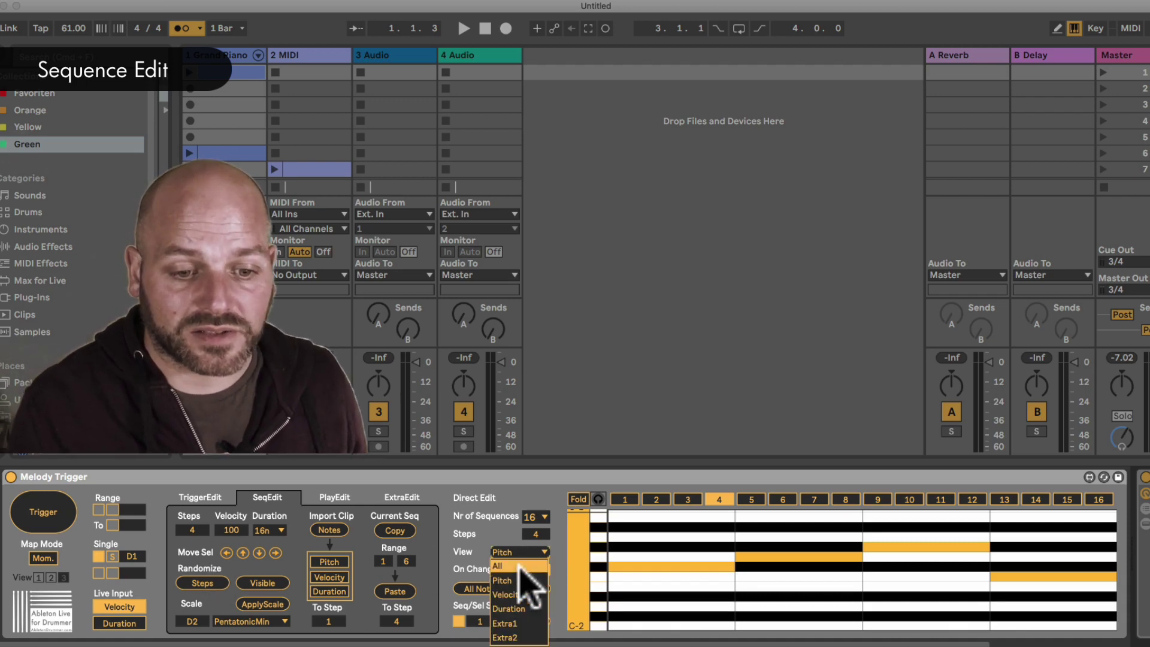
click(520, 564)
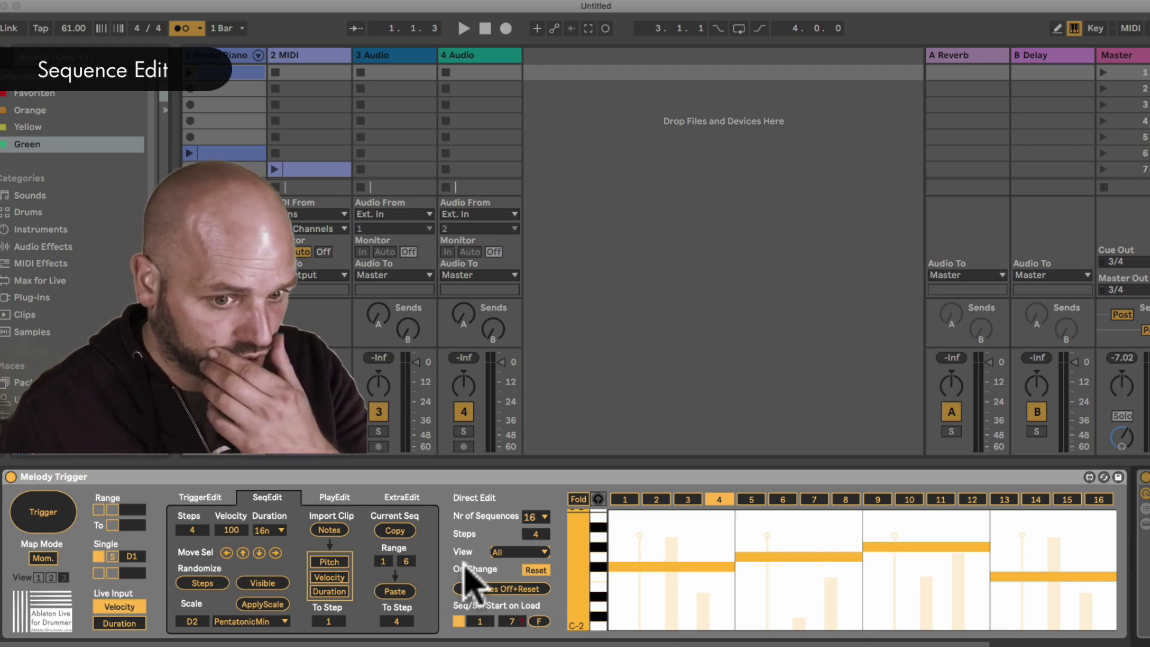
click(527, 552)
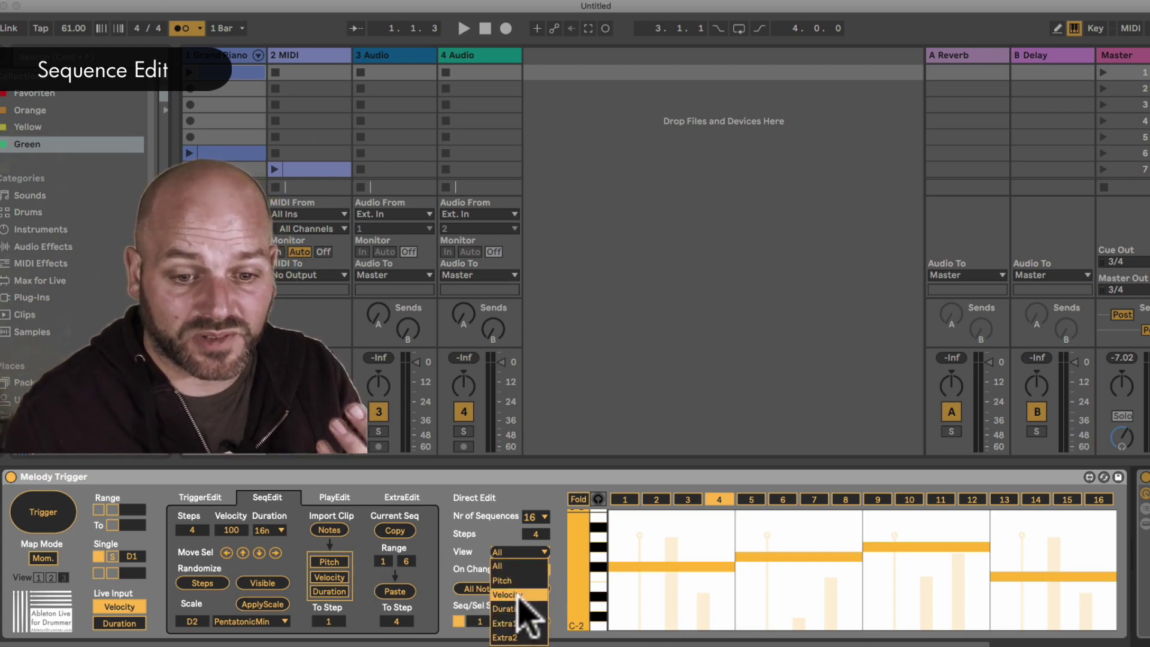
click(515, 595)
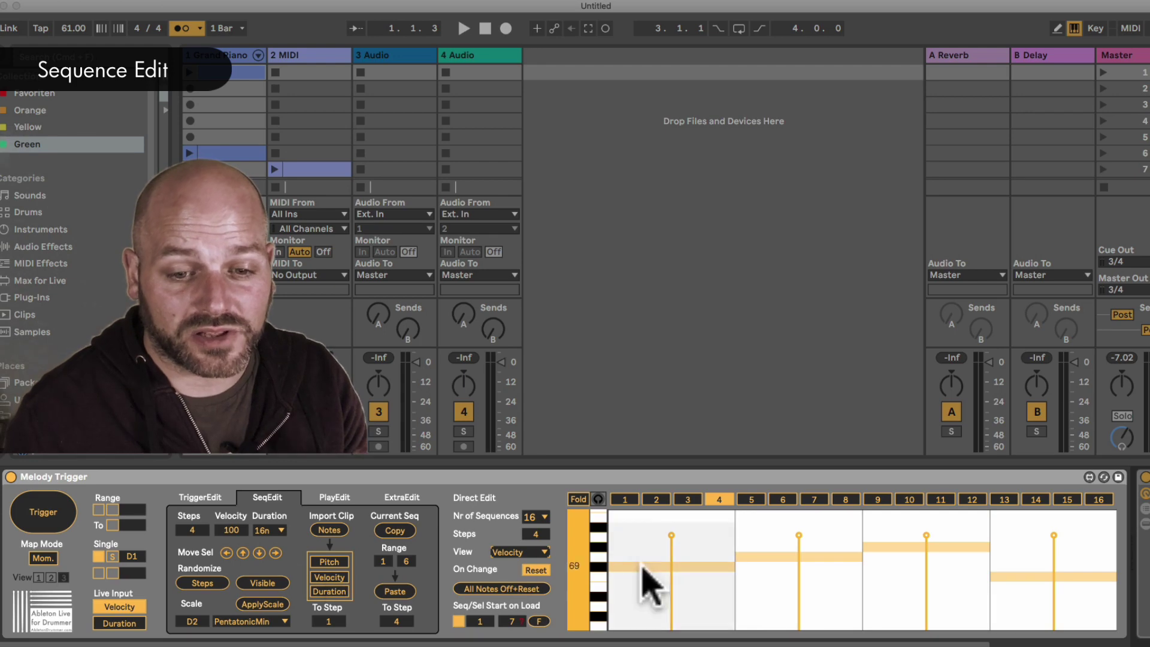
mouse_move(642, 585)
mouse_down()
mouse_move(990, 527)
mouse_move(1052, 545)
mouse_move(1060, 534)
mouse_move(940, 547)
mouse_move(663, 615)
mouse_move(457, 596)
mouse_move(275, 549)
mouse_up()
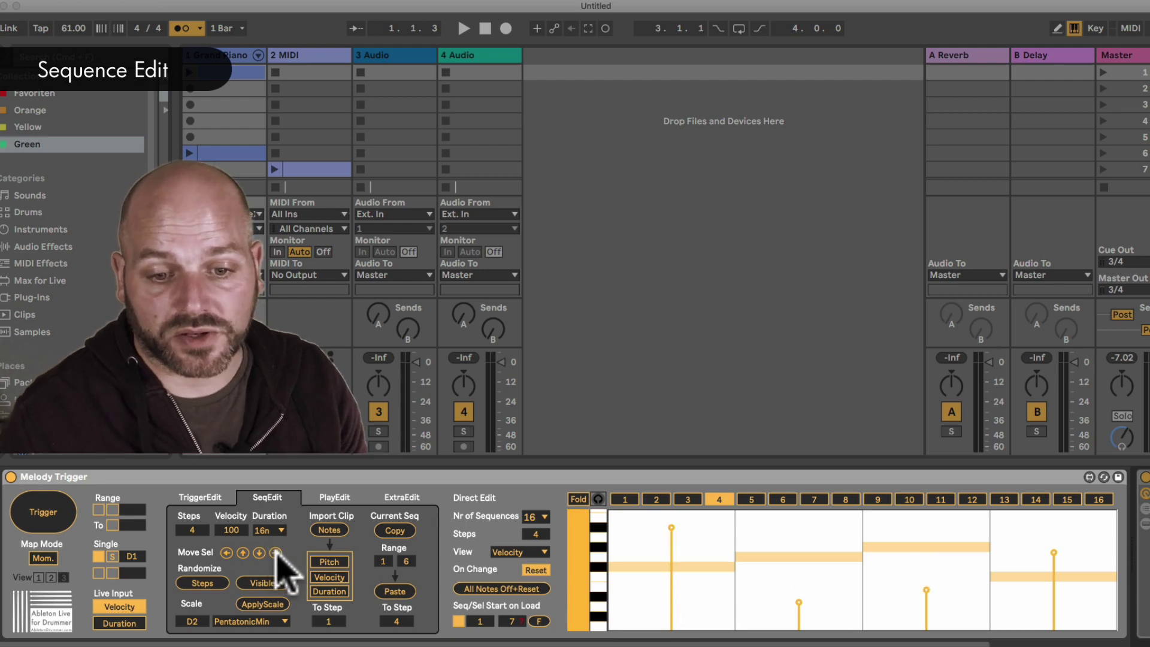
Rotate the velocity pattern to the right repeatedly with Move Sel and keep the velocity view selected.
click(275, 552)
click(275, 552)
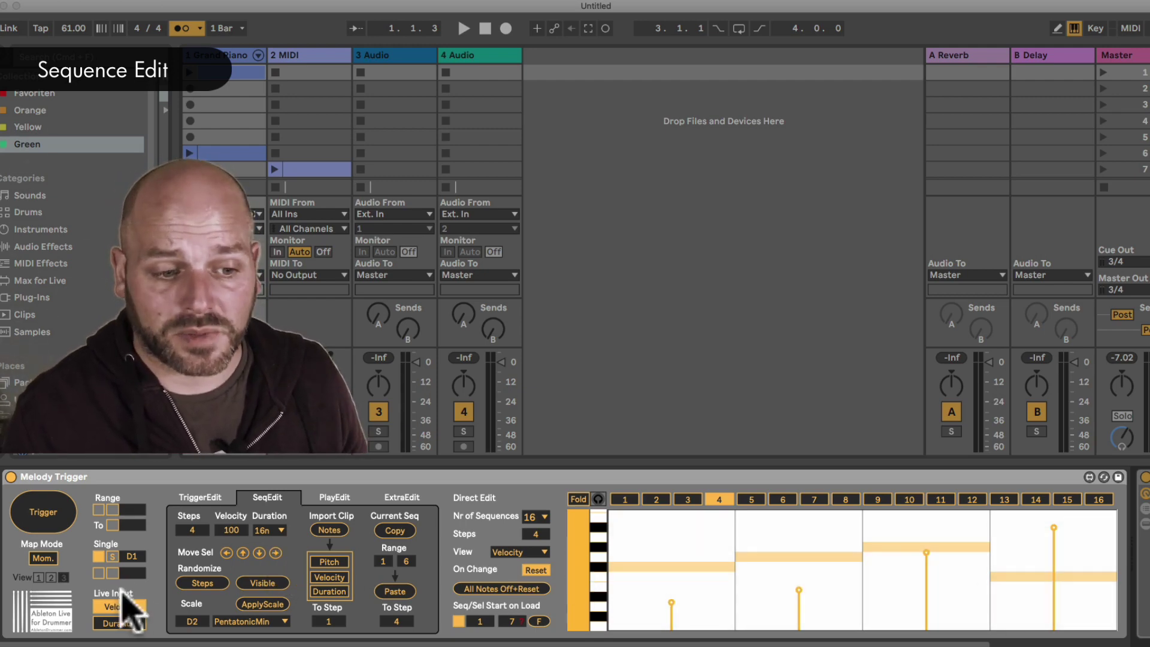
click(275, 553)
click(275, 552)
click(275, 552)
click(275, 552)
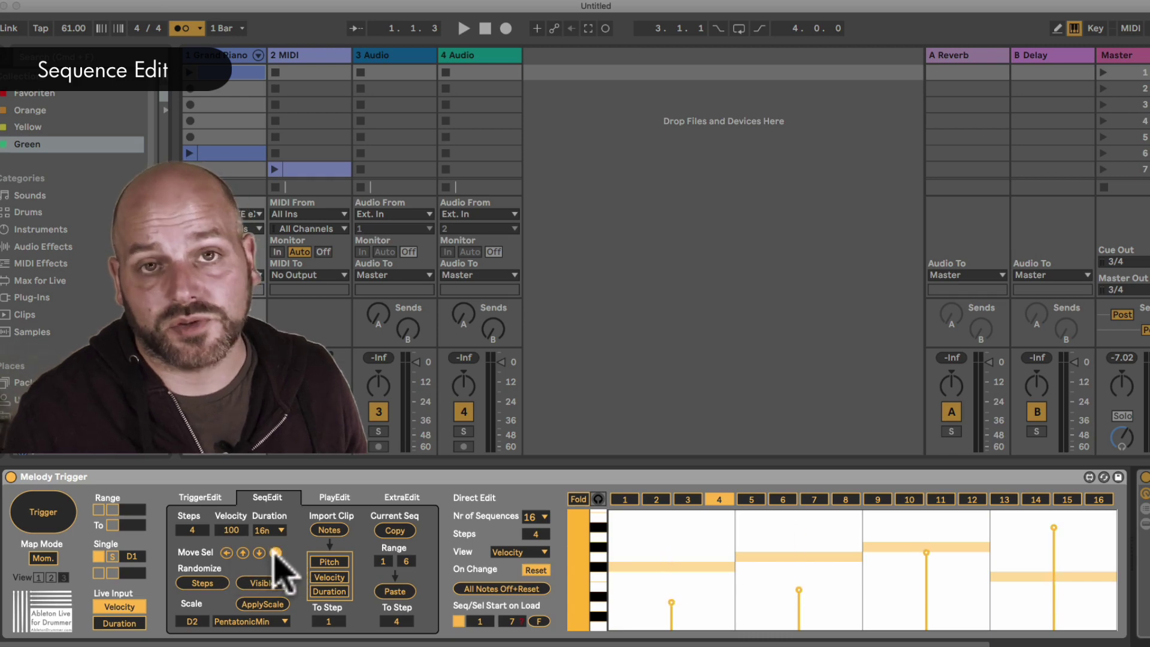
click(524, 554)
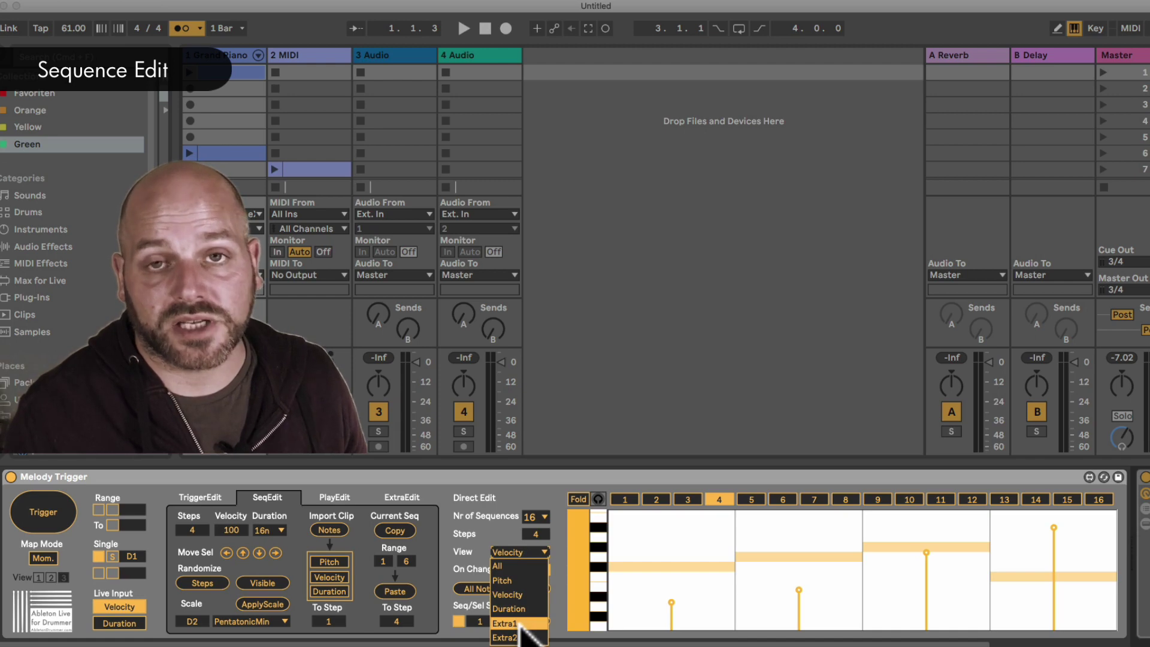
click(508, 594)
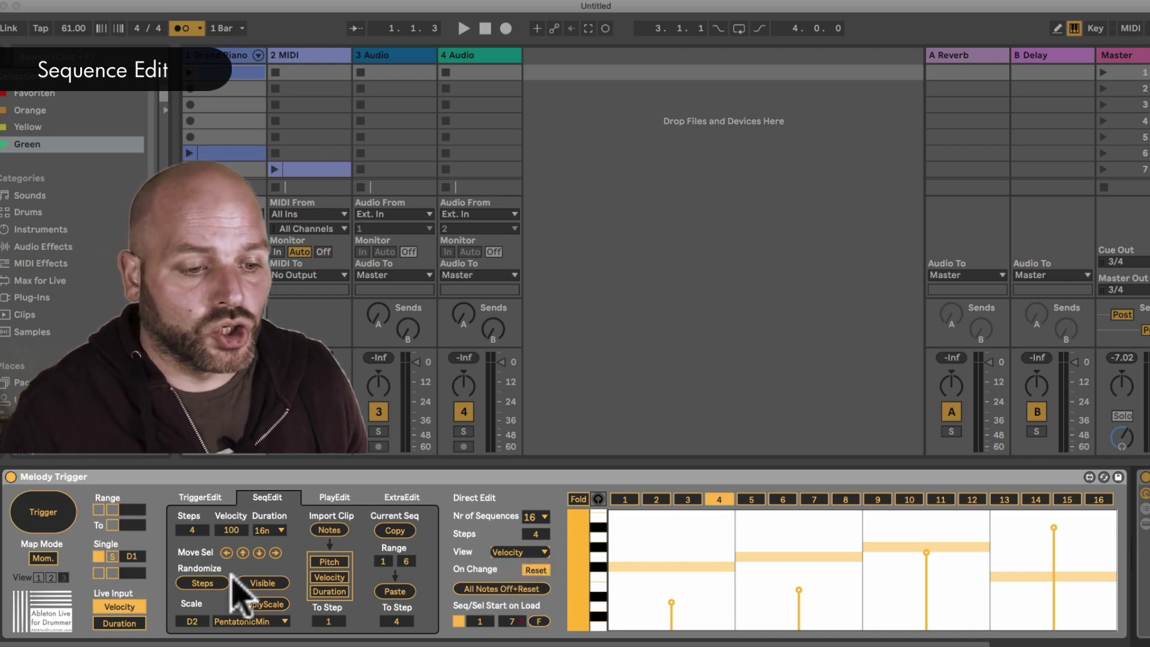
Switch sequence 4 to the pitch view and shuffle the order of its steps repeatedly with the Randomize Steps function.
click(532, 554)
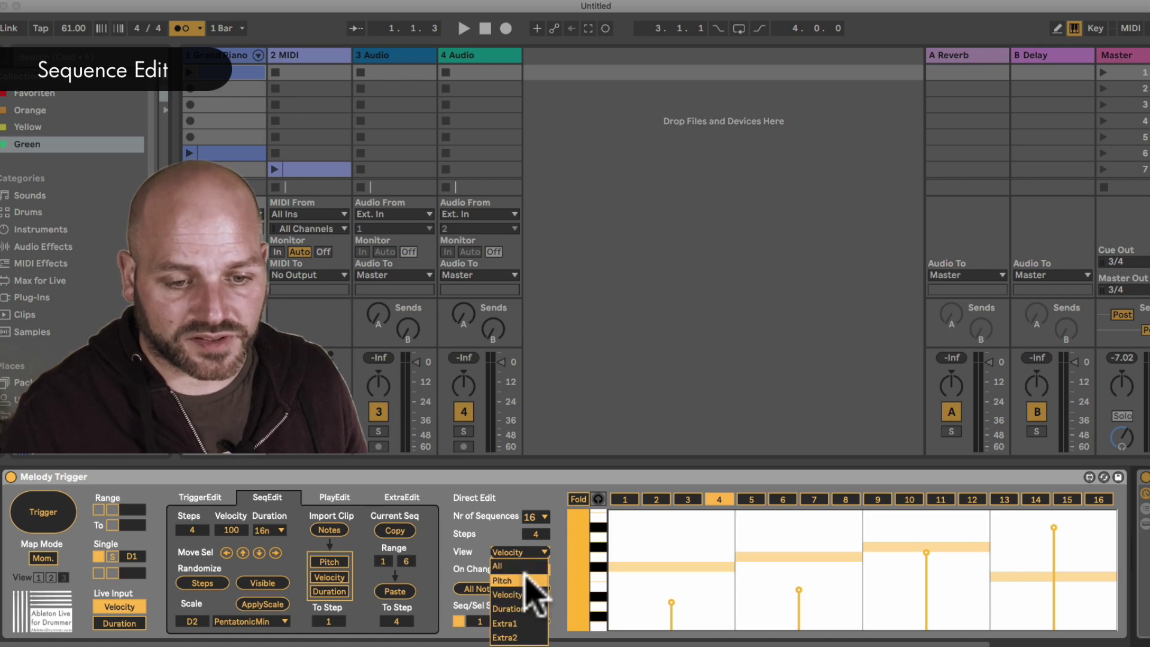
click(515, 573)
click(201, 583)
click(201, 583)
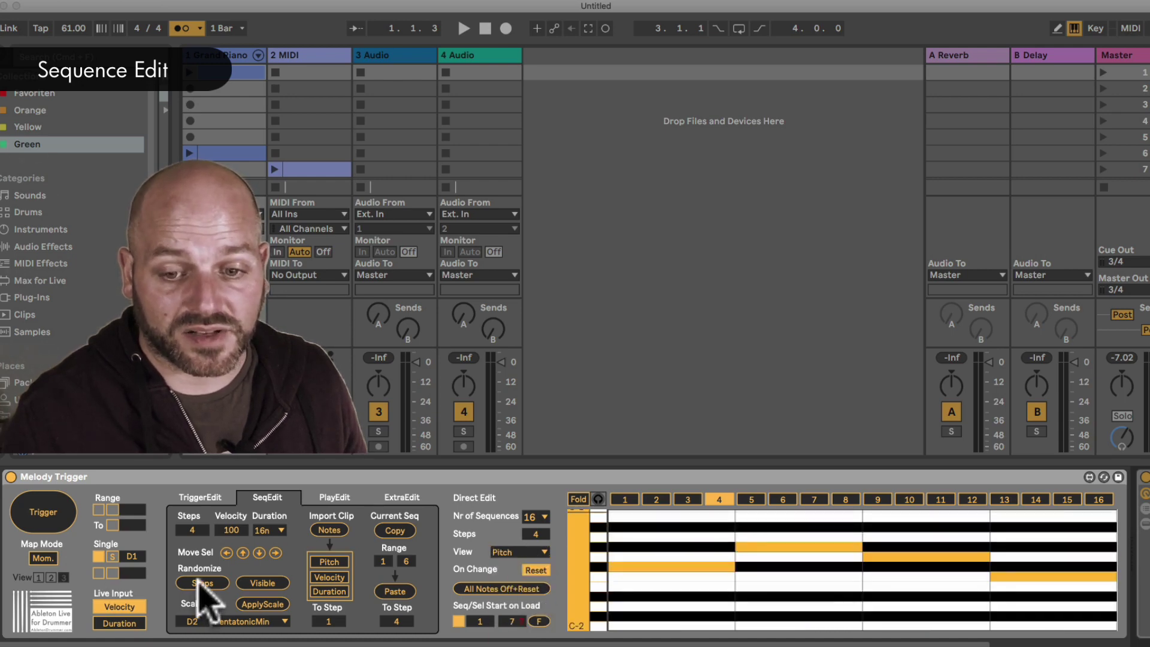
click(202, 583)
click(201, 583)
click(202, 583)
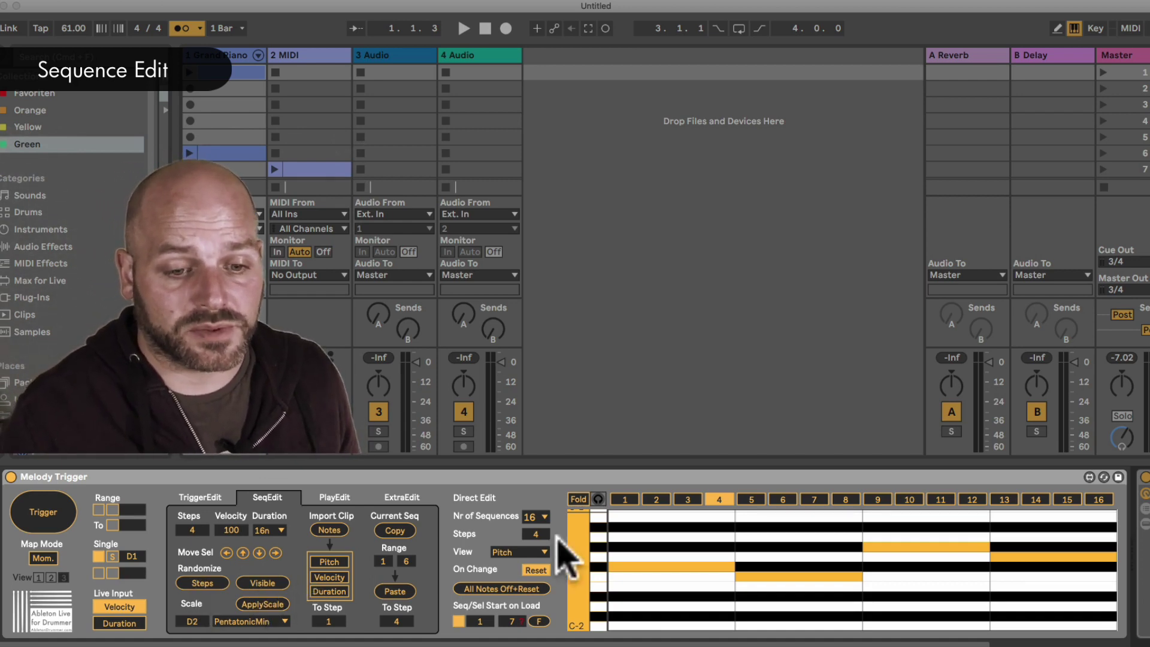
Switch to the velocity view and repeatedly randomize only the visible parameter of the four steps.
click(530, 552)
click(531, 593)
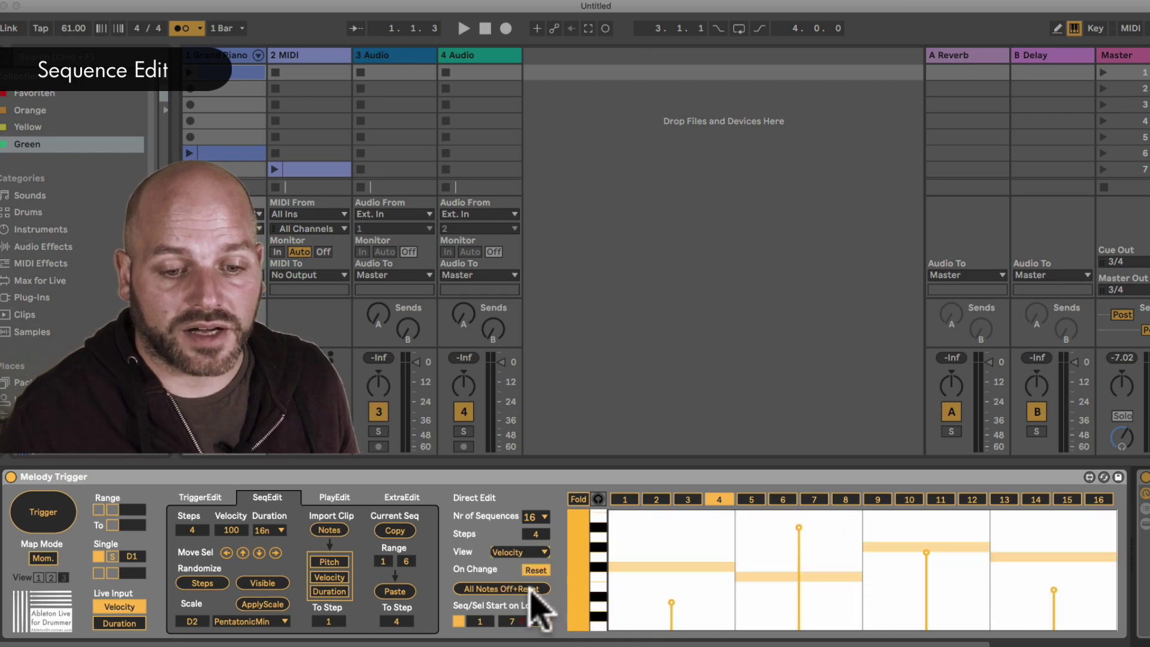
click(261, 583)
click(262, 583)
click(262, 583)
click(261, 583)
click(261, 583)
click(262, 582)
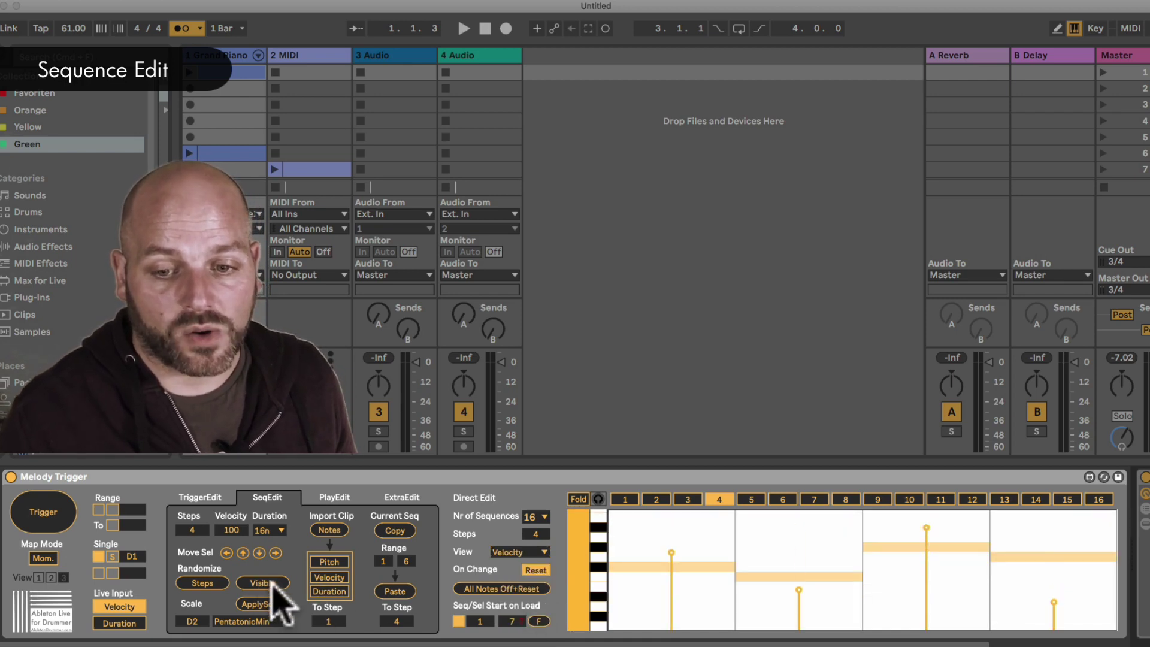
click(261, 583)
click(262, 583)
click(272, 583)
click(271, 583)
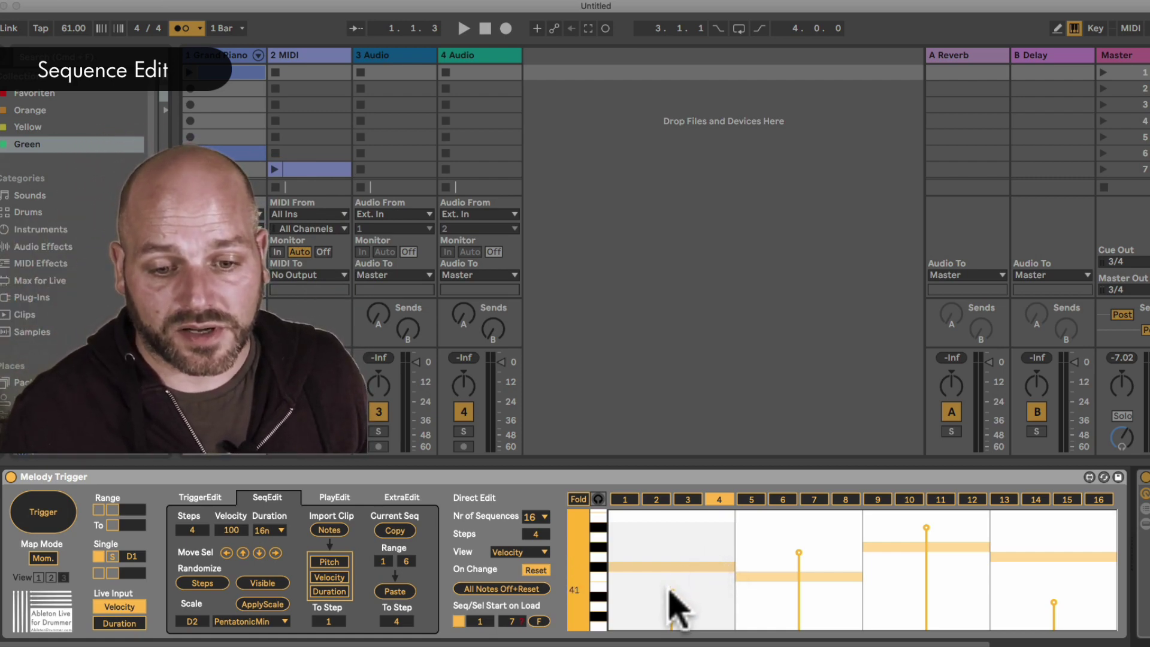
Draw nearly equal high velocities across all four steps and randomize the visible parameter once.
mouse_move(671, 592)
mouse_down()
mouse_move(804, 572)
mouse_move(800, 558)
mouse_move(828, 563)
mouse_move(927, 533)
mouse_move(925, 549)
mouse_move(1060, 603)
mouse_move(1042, 570)
mouse_move(774, 538)
mouse_move(618, 559)
mouse_move(589, 543)
mouse_move(653, 511)
mouse_move(681, 550)
mouse_move(1045, 548)
mouse_up()
click(258, 584)
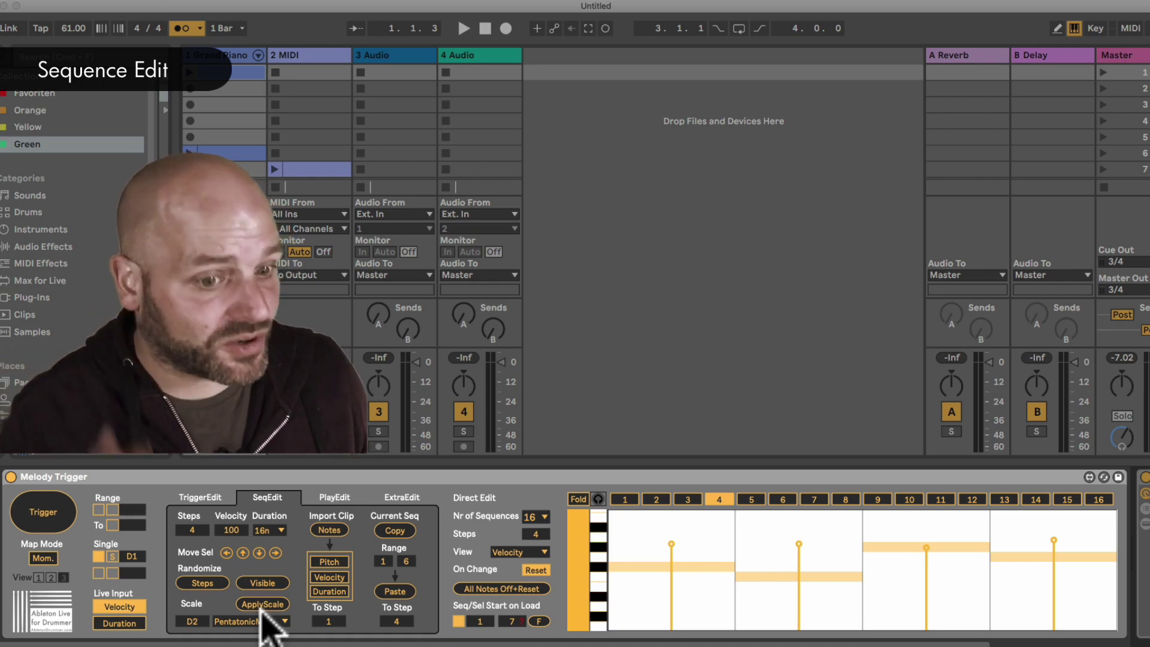
Return to the pitch view and increase sequence 4 to 14 steps.
click(541, 551)
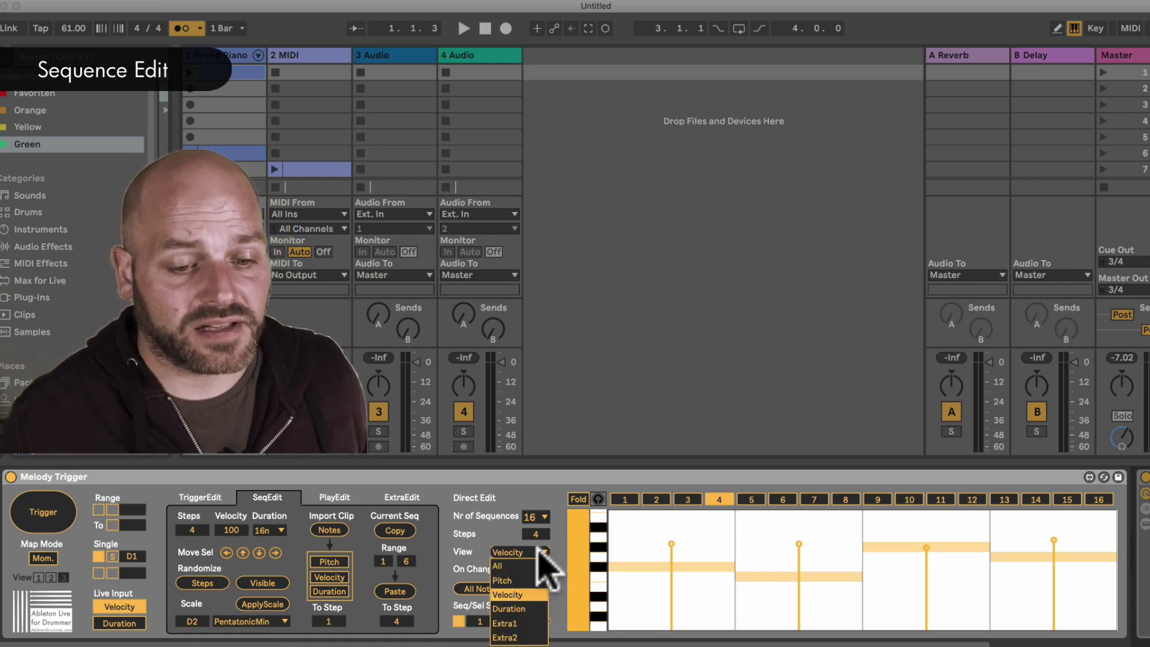
click(530, 578)
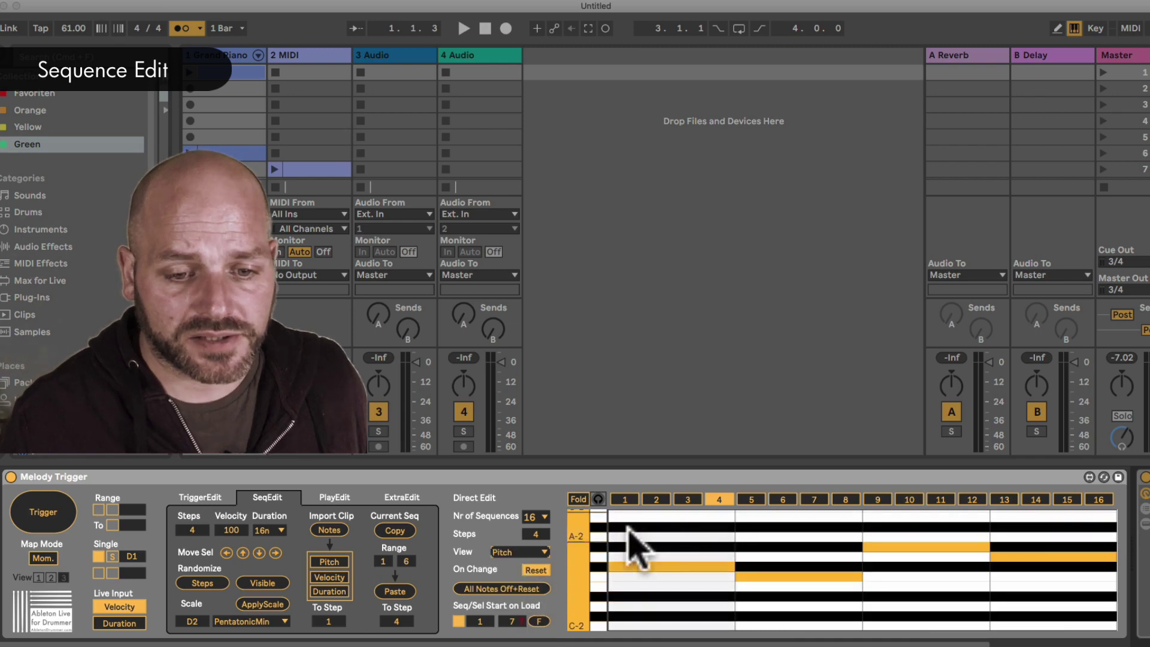
drag(535, 532, 536, 501)
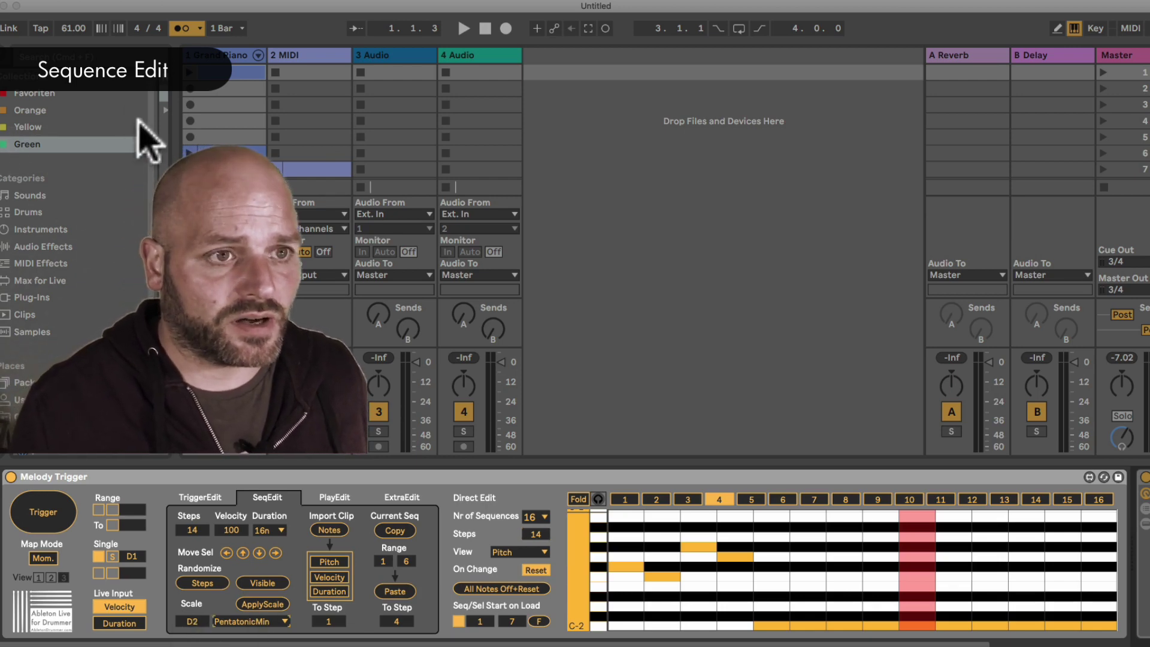
Shift the Live window aside to examine the available scales for the sequence, keeping PentatonicMin, and move the window back.
drag(73, 7, 221, 7)
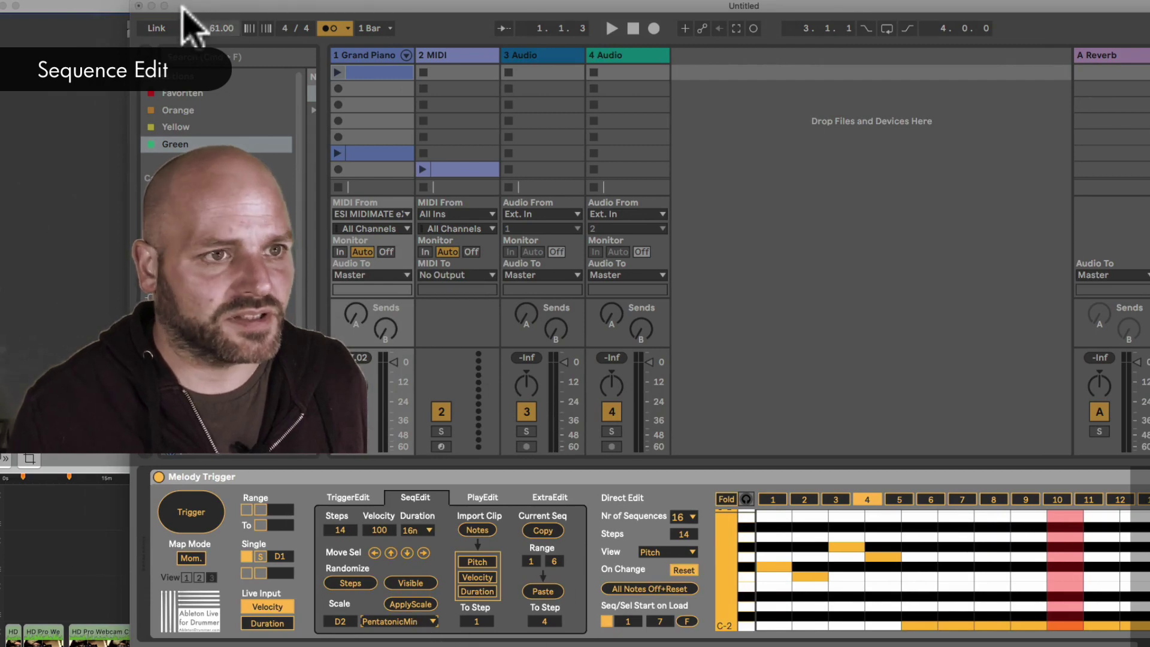
drag(180, 8, 287, 8)
click(516, 622)
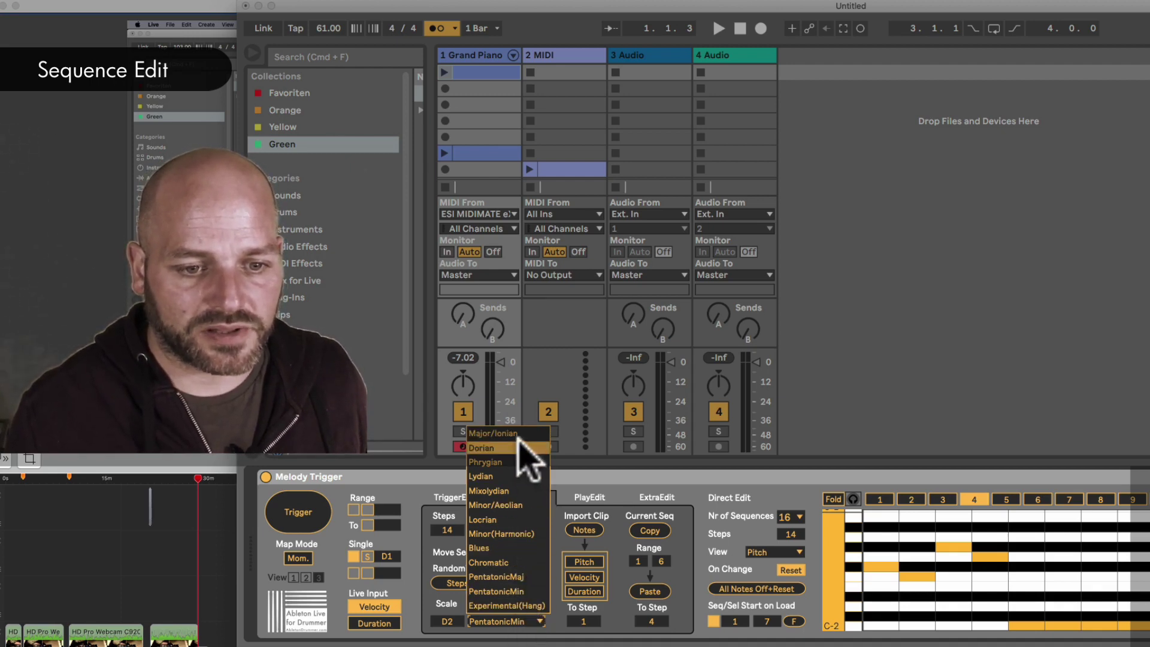
drag(419, 3, 166, 3)
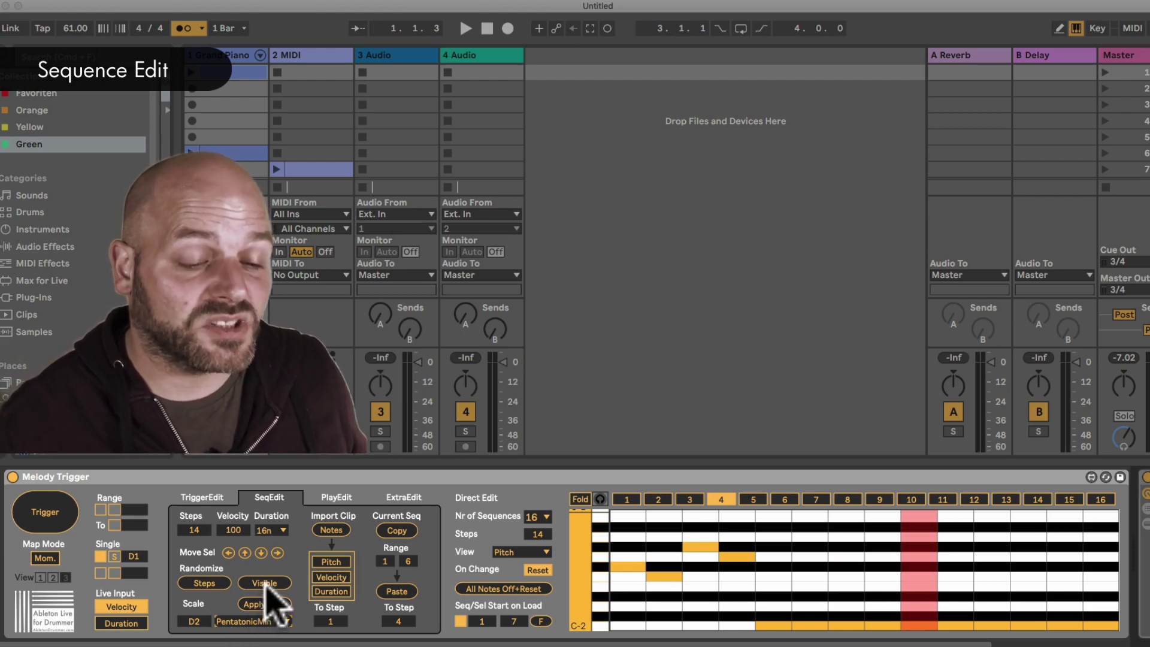
Apply the PentatonicMin scale with root D2 to sequence 4 and fold the pitch display to the used notes.
scroll(596, 567, up, 5)
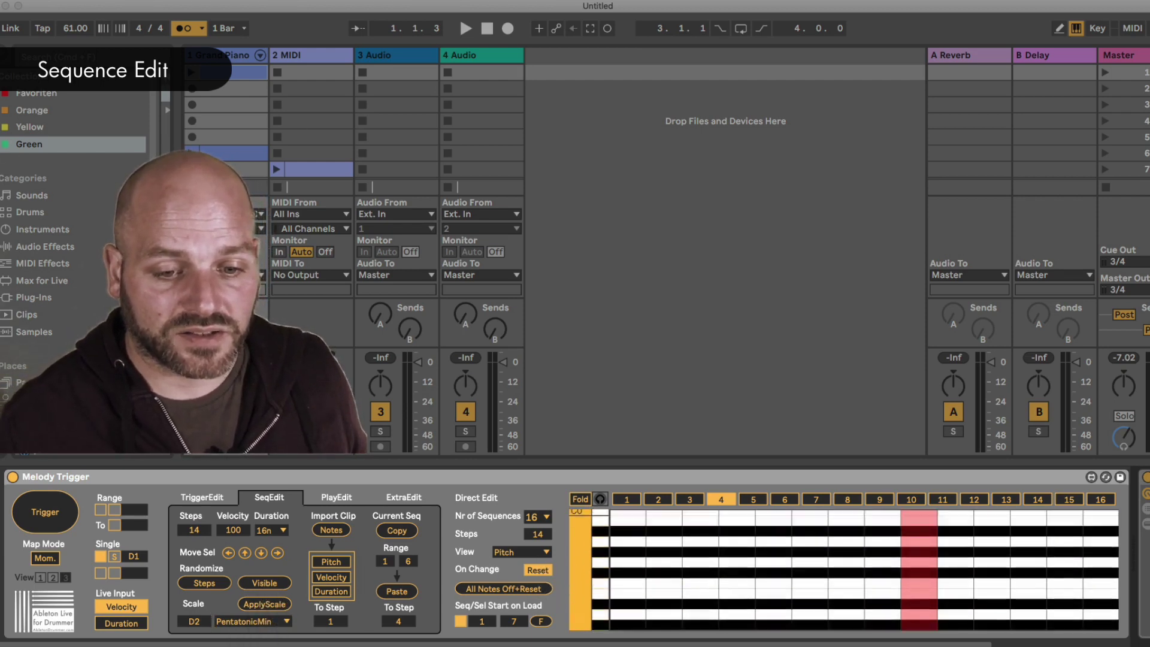
scroll(587, 515, up, 5)
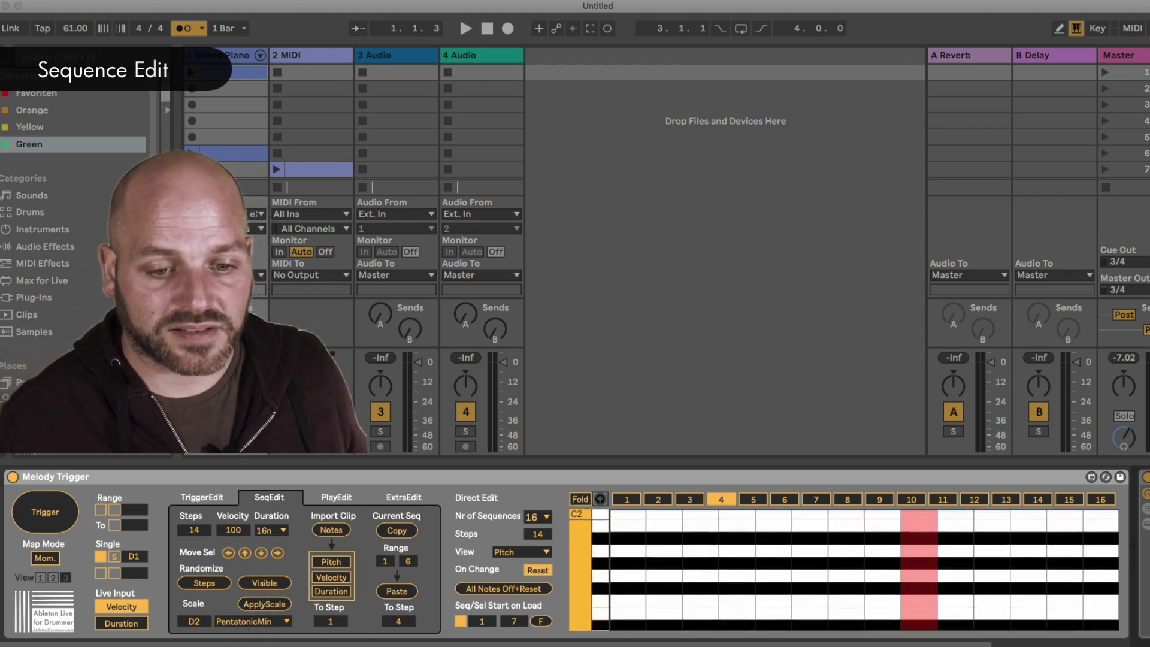
scroll(598, 514, up, 2)
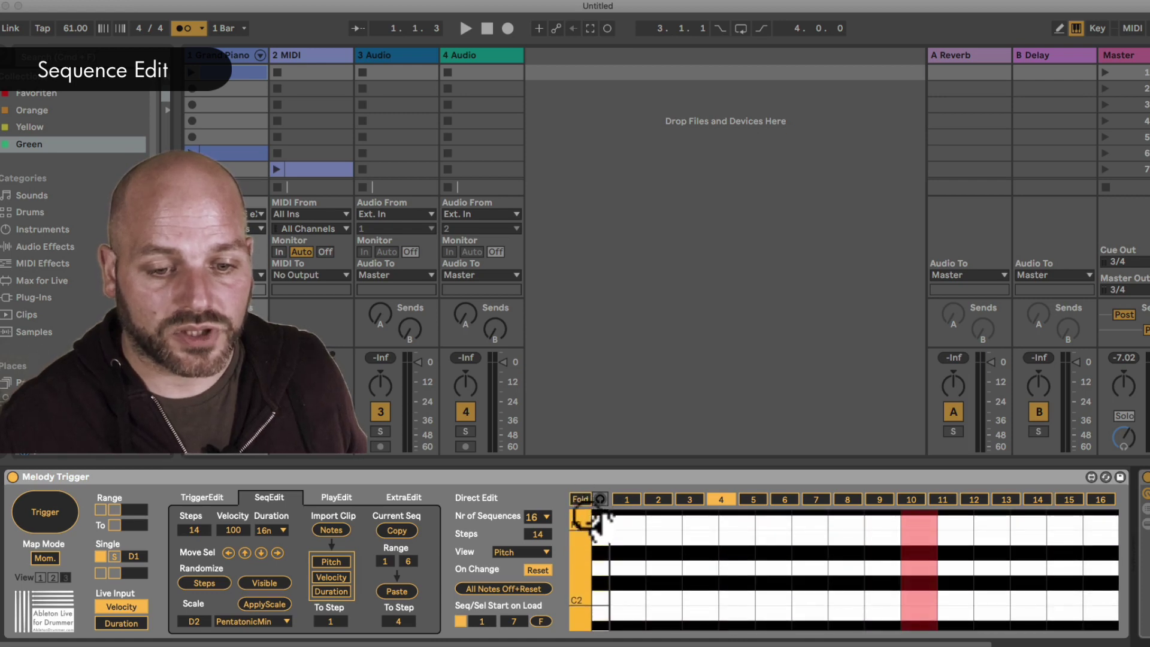
scroll(594, 527, up, 2)
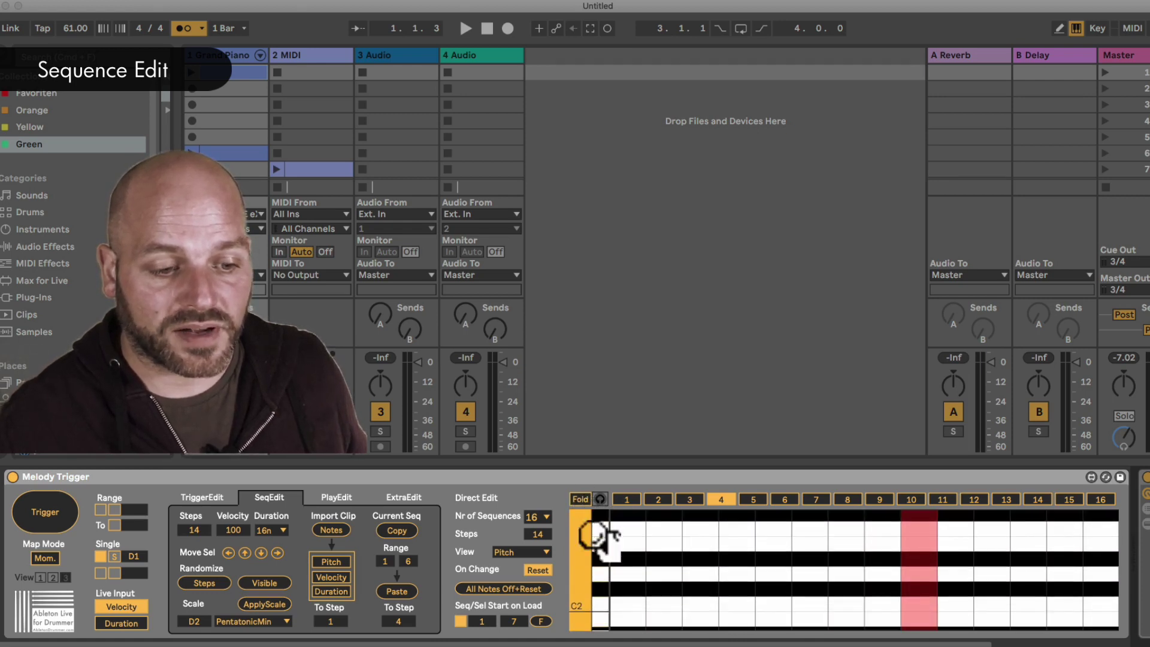
click(263, 605)
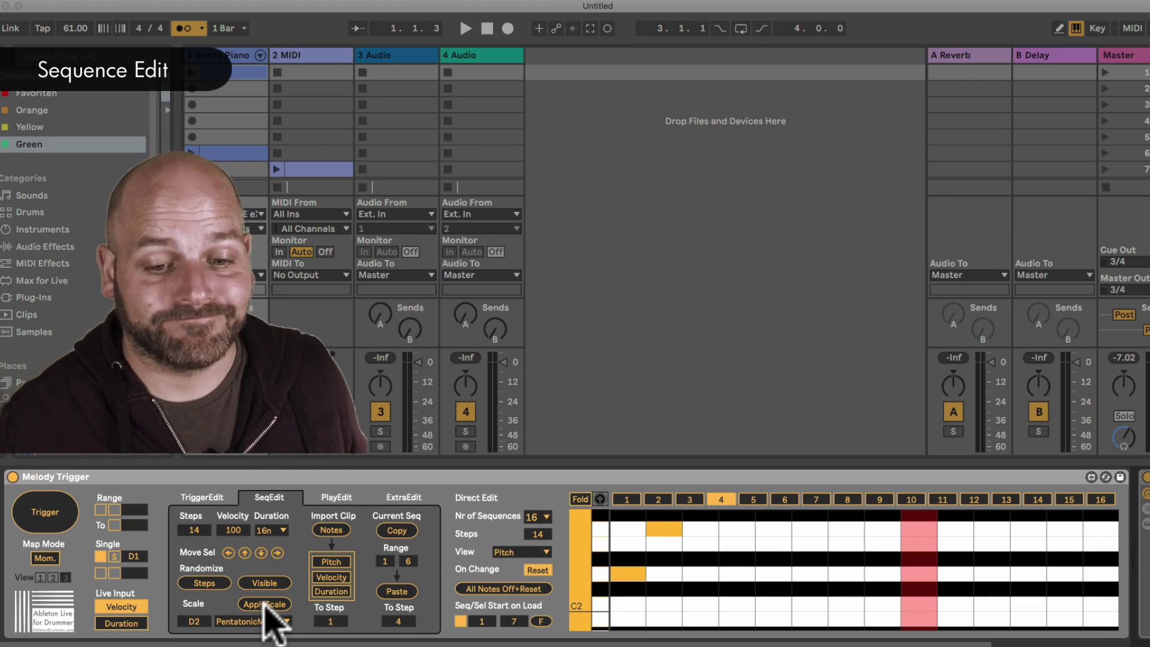
scroll(593, 539, up, 3)
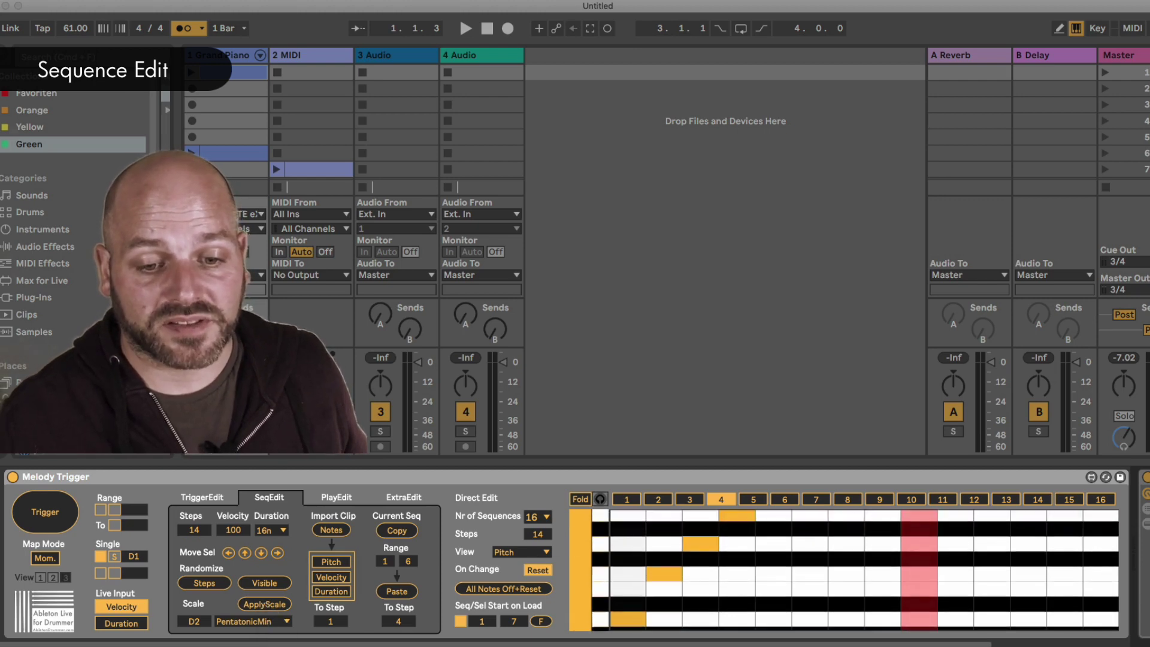
scroll(593, 539, down, 2)
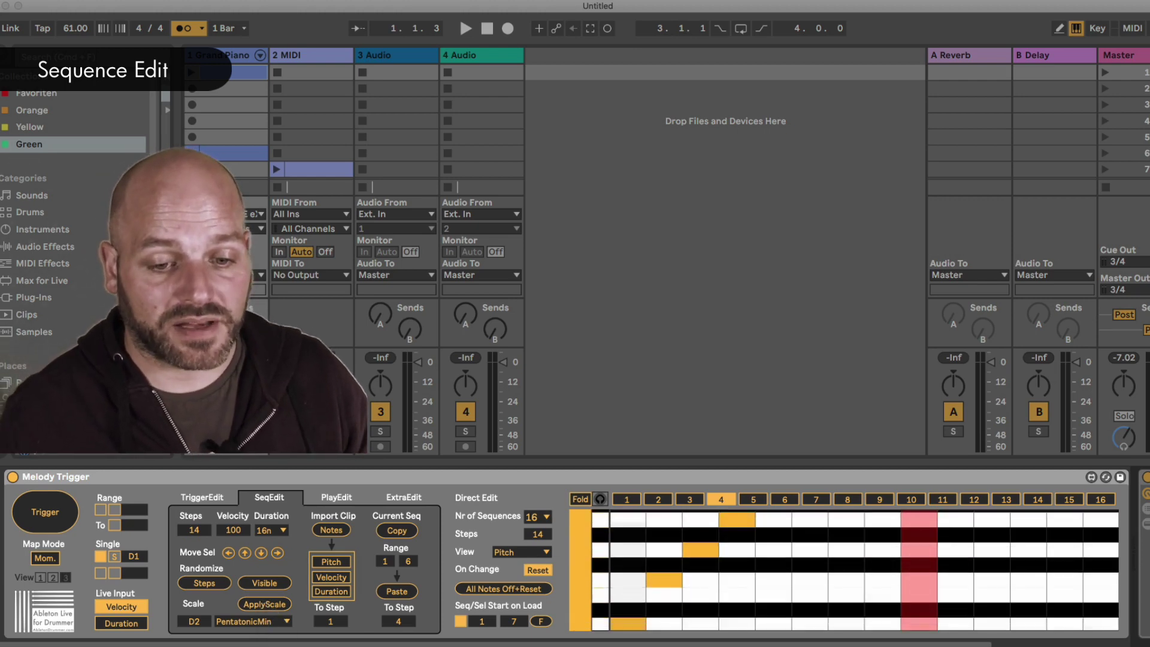
click(580, 499)
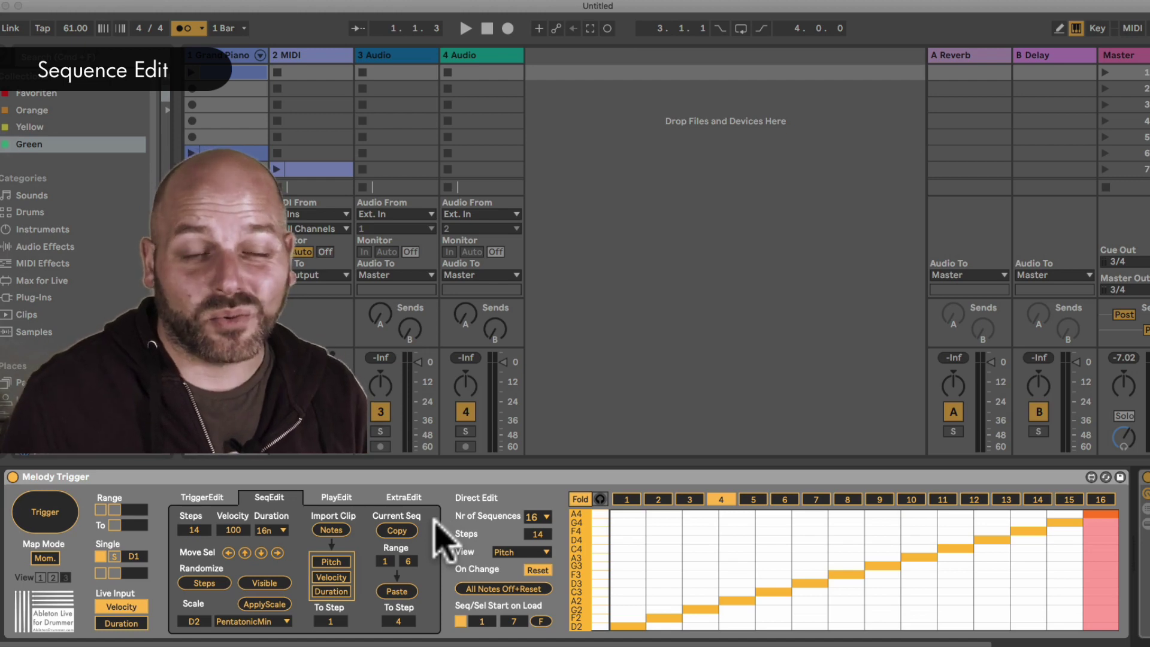
Show the TriggerEdit controls and trigger the scale sequence several times in a row.
click(203, 498)
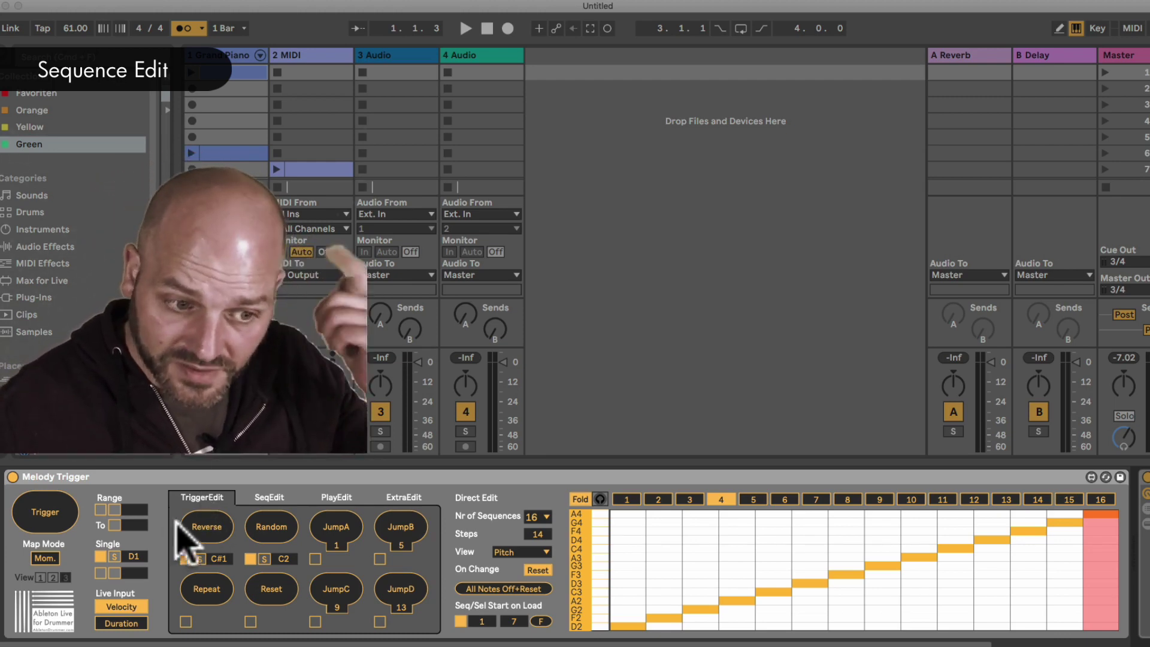
click(44, 511)
click(44, 510)
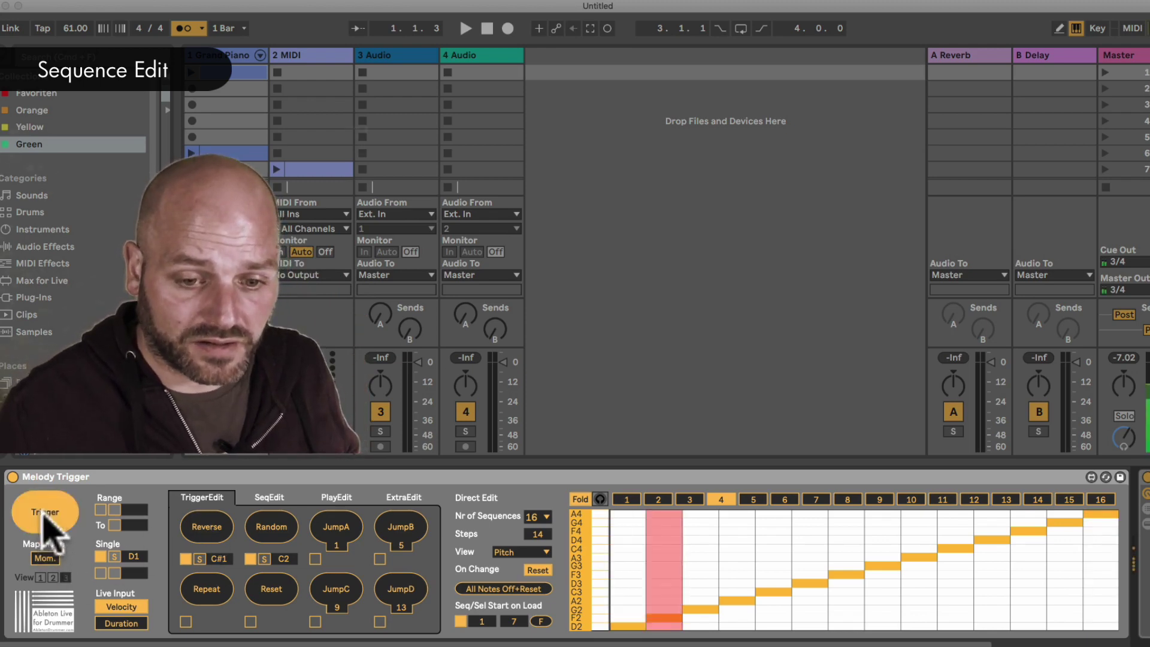
click(44, 510)
click(43, 510)
click(43, 510)
Play steps of the scale sequence with the Reverse trigger and the Random trigger, ending with Reverse.
click(207, 528)
click(209, 528)
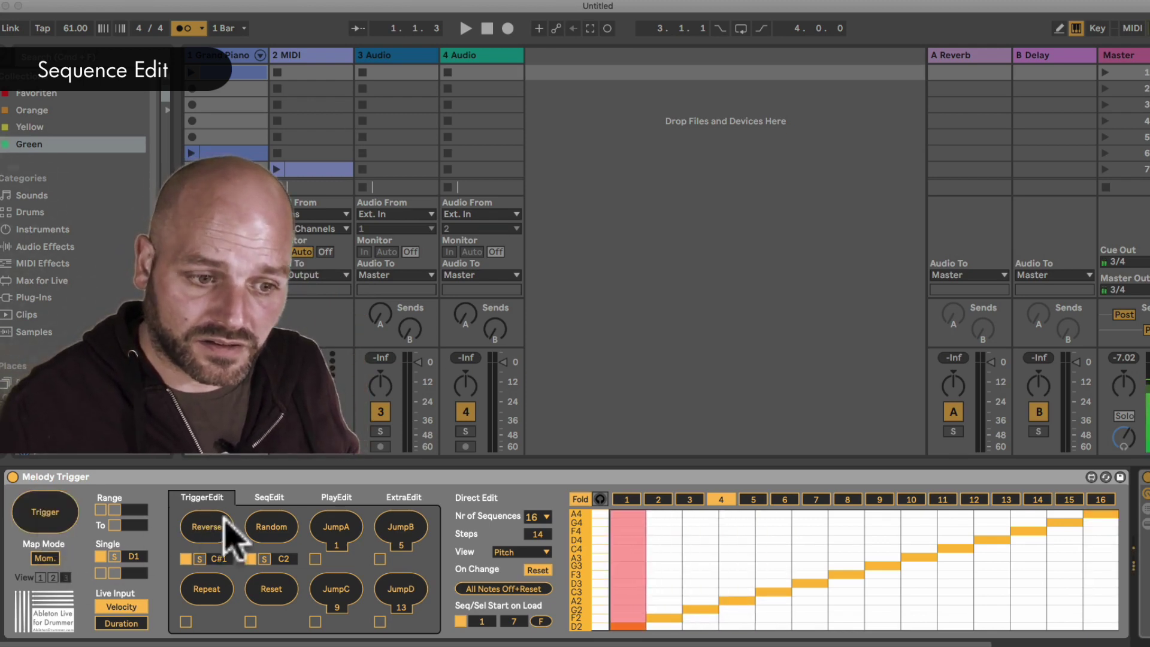
click(272, 528)
click(276, 528)
click(205, 526)
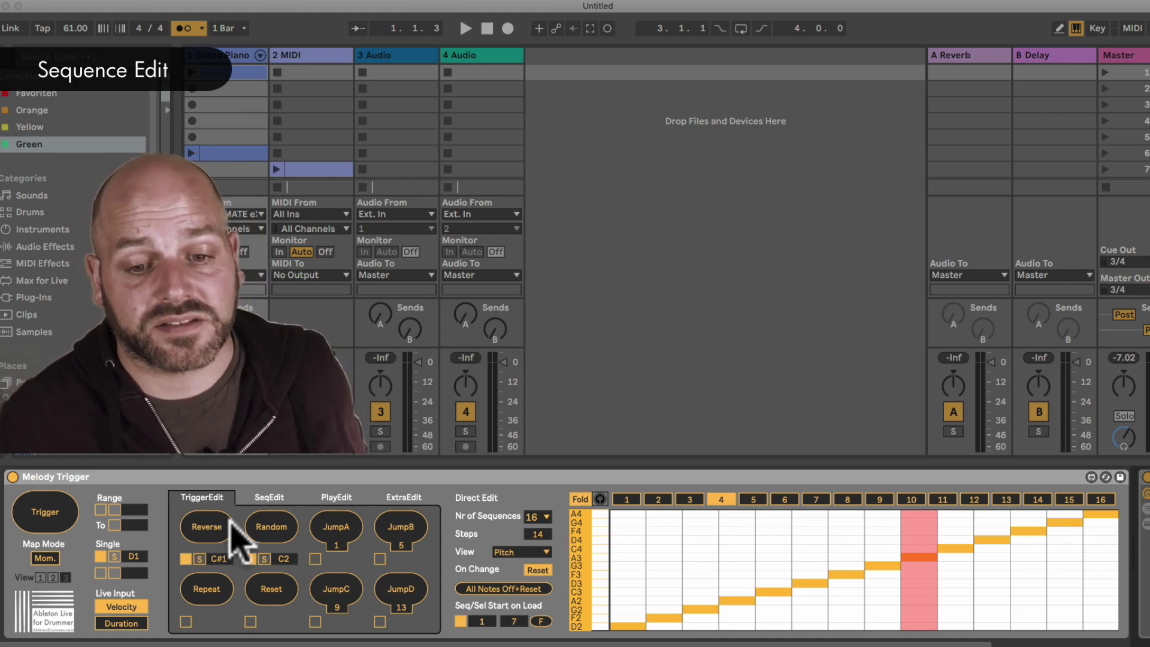
View sequence 5 and go back to sequence 4, with the SeqEdit controls shown and the pitch display unfolded.
click(752, 501)
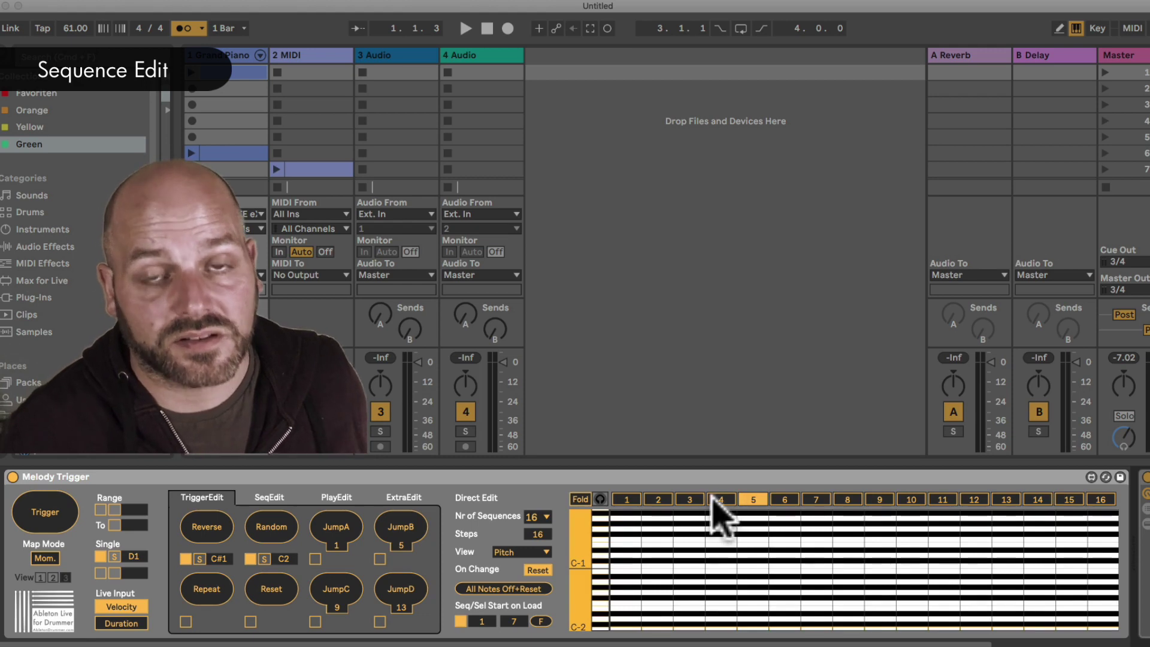
click(719, 500)
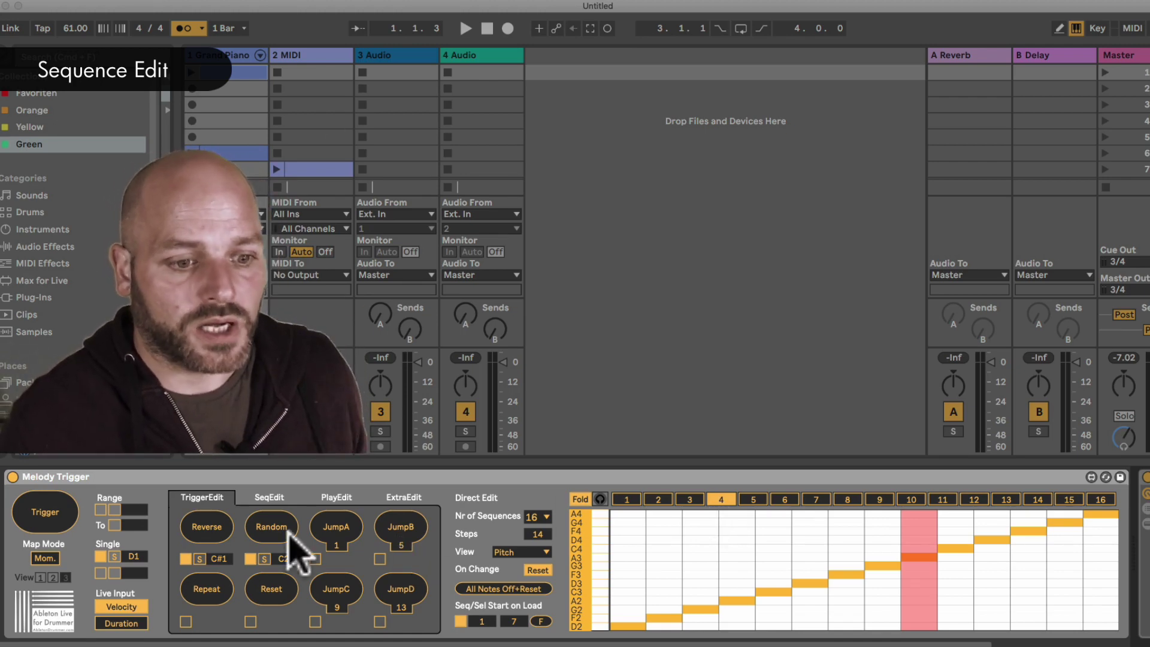
click(275, 498)
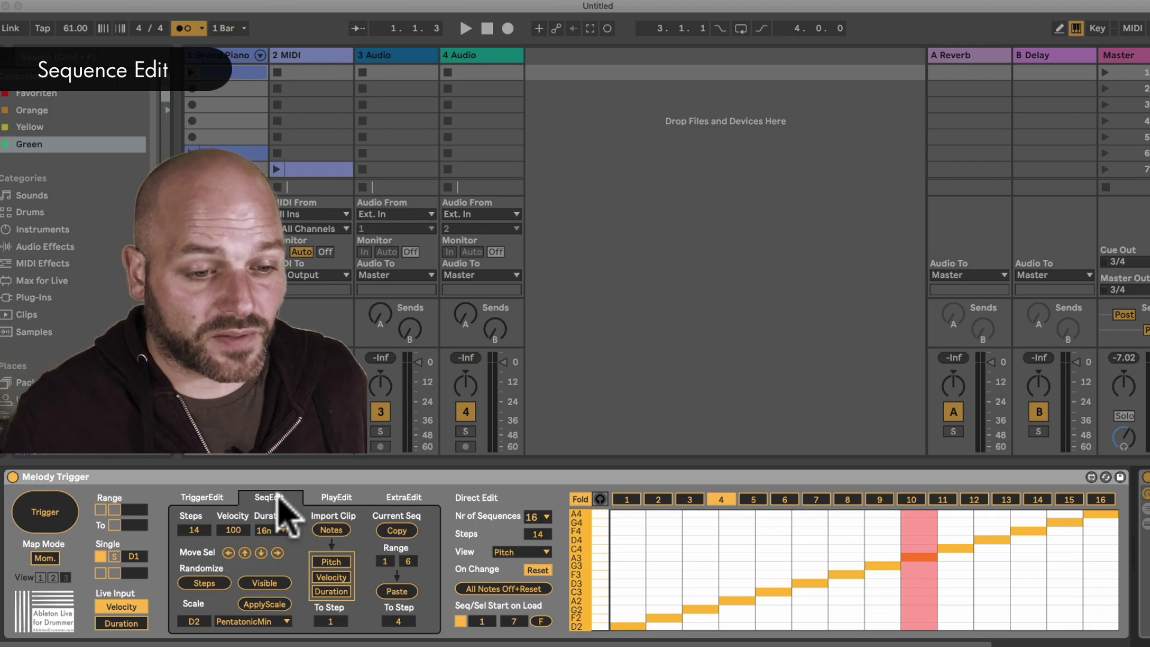
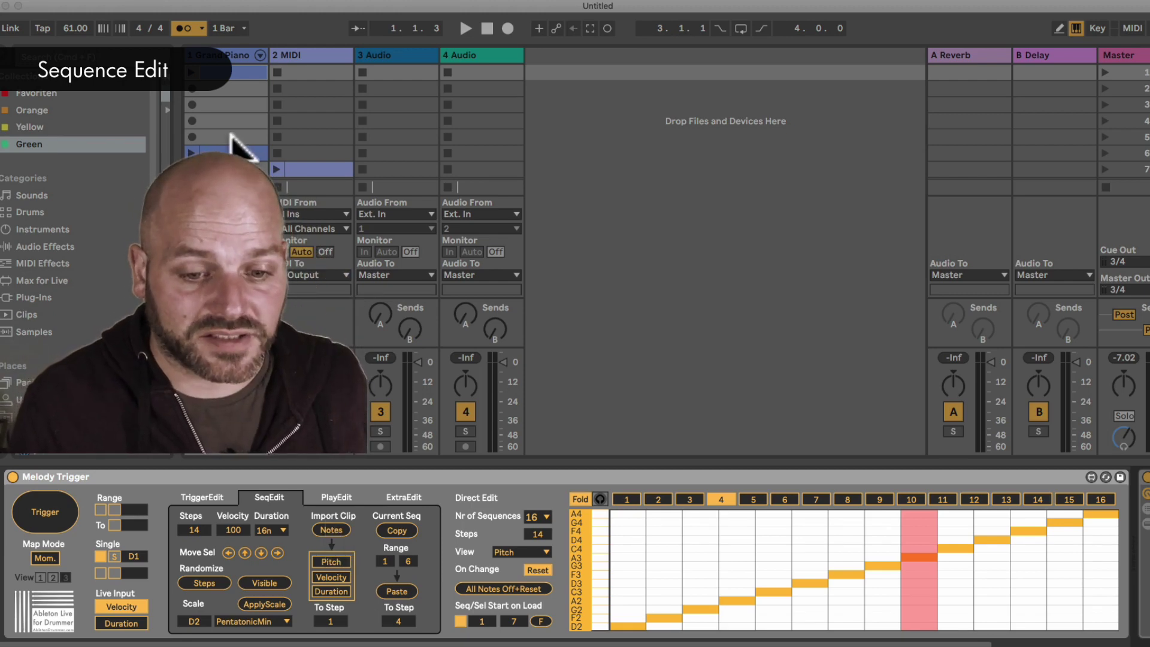
click(581, 501)
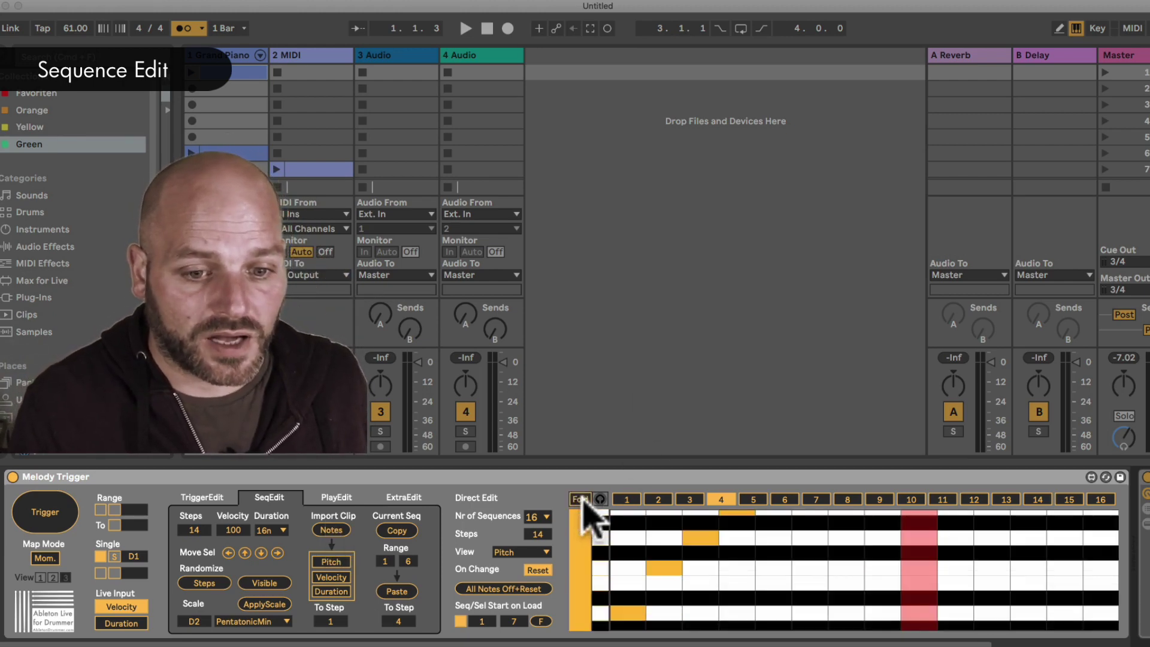
Enter sixteenth notes F#3, G3, G#3, G#3 and A3 in the Grand Piano clip of scene 6 and select all five.
click(230, 153)
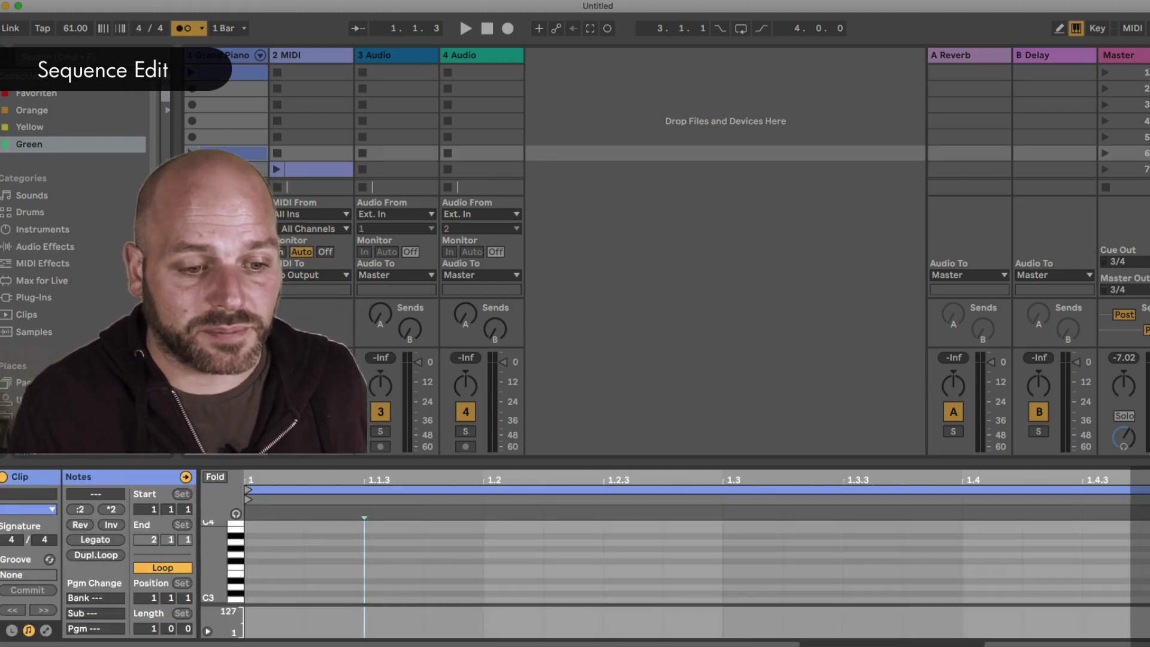
key(g)
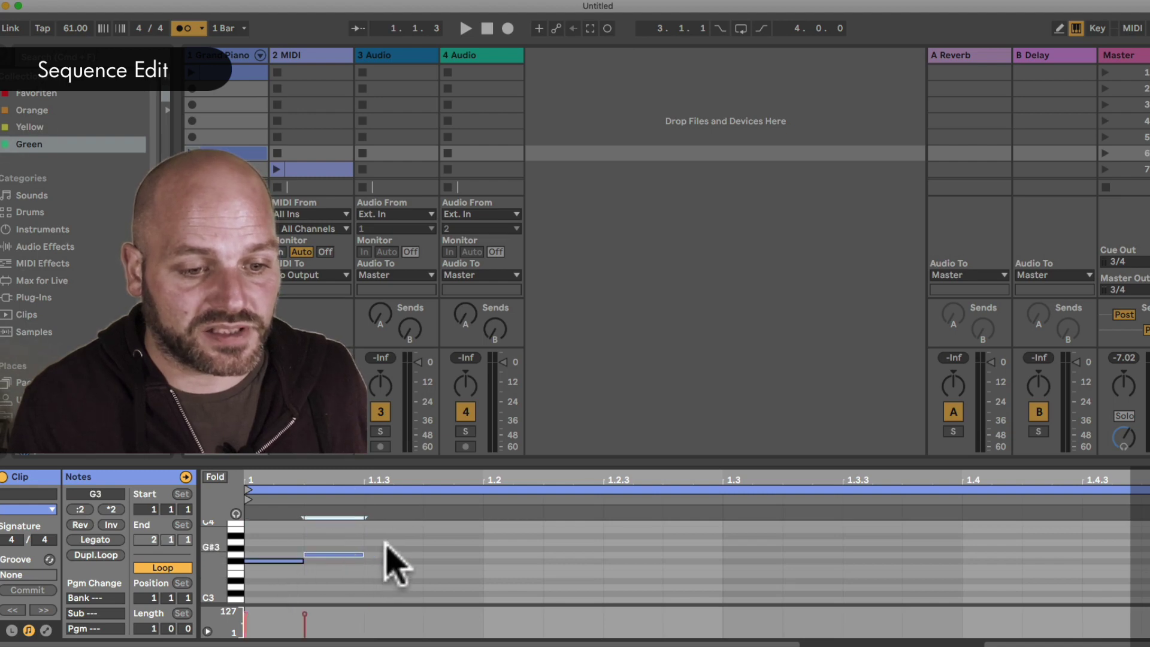
key(y)
key(y)
key(h)
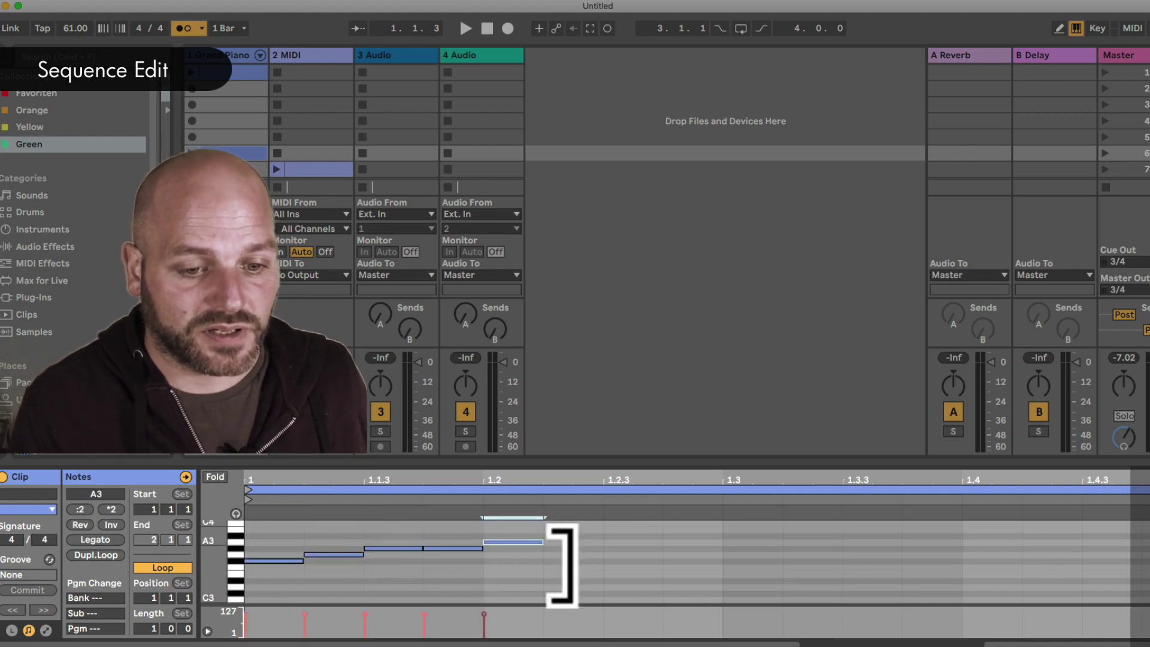
drag(532, 578, 269, 547)
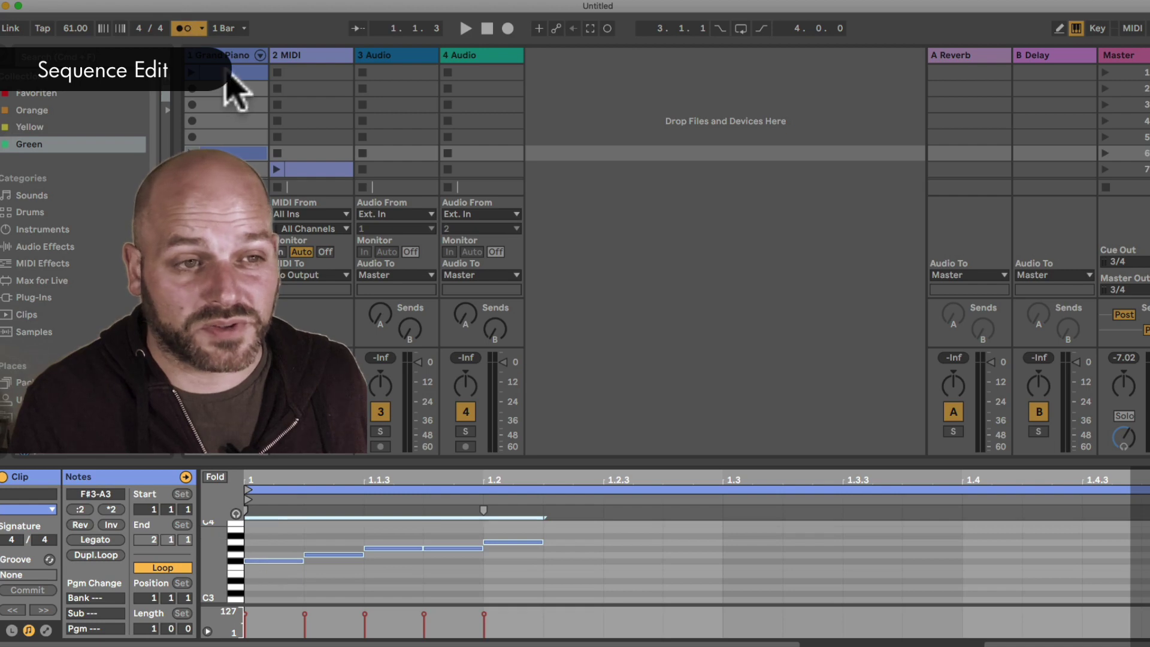
drag(531, 585, 259, 545)
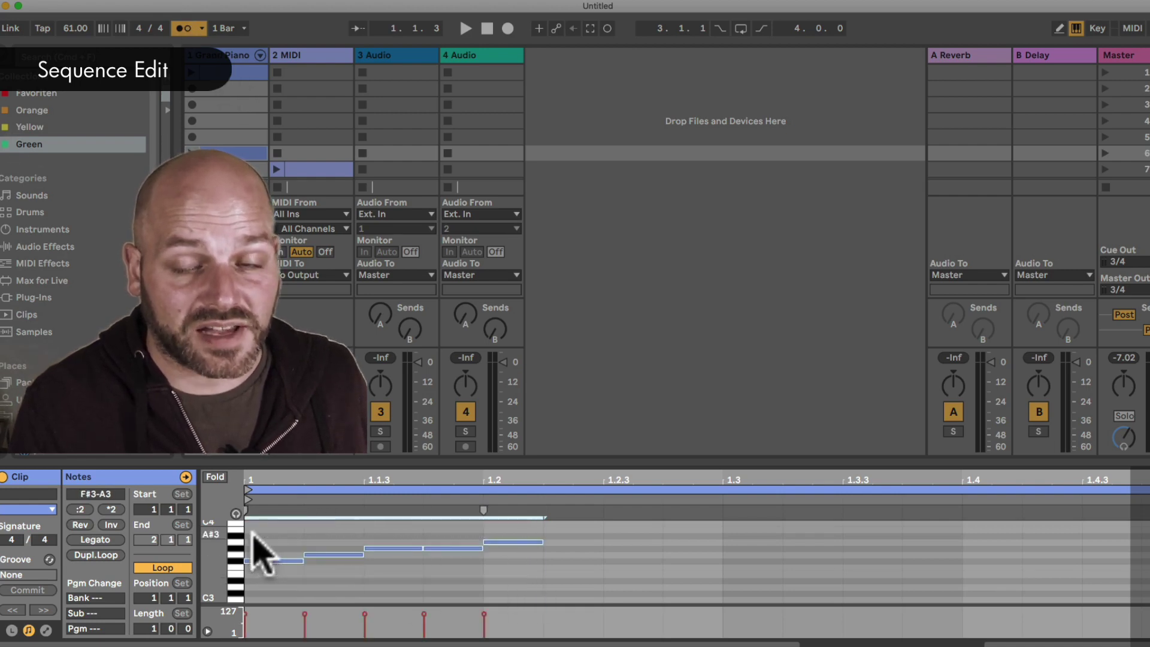
Return to Melody Trigger, enable Pitch for clip import and import the clip's notes into sequence 4 from step 1.
double_click(226, 54)
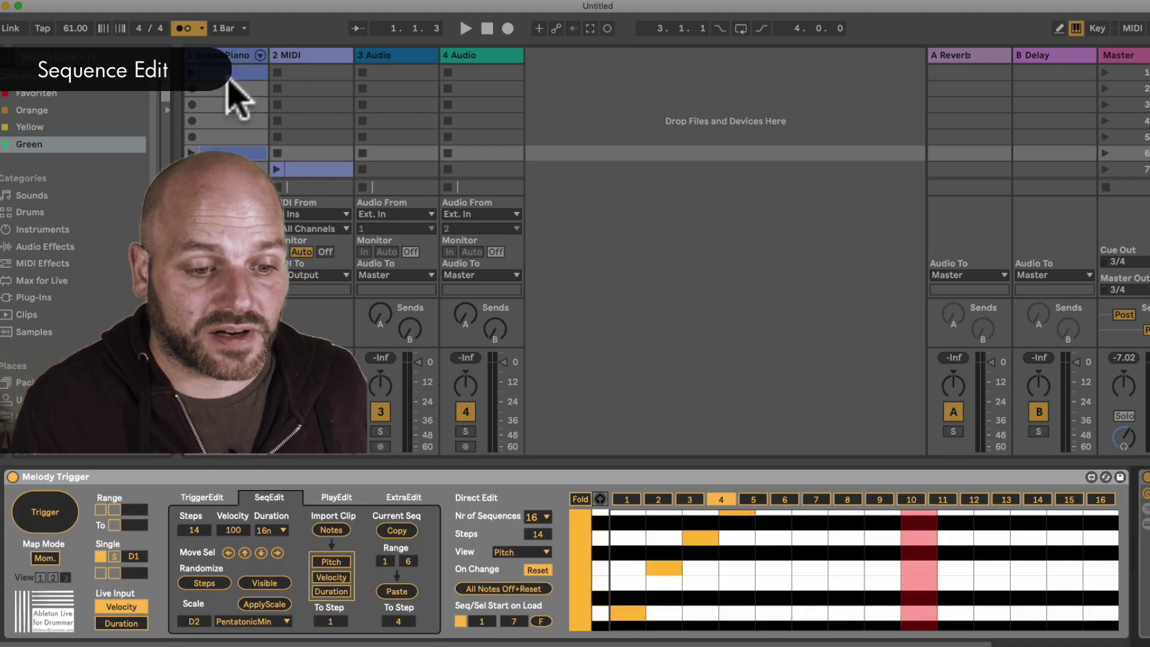
click(339, 561)
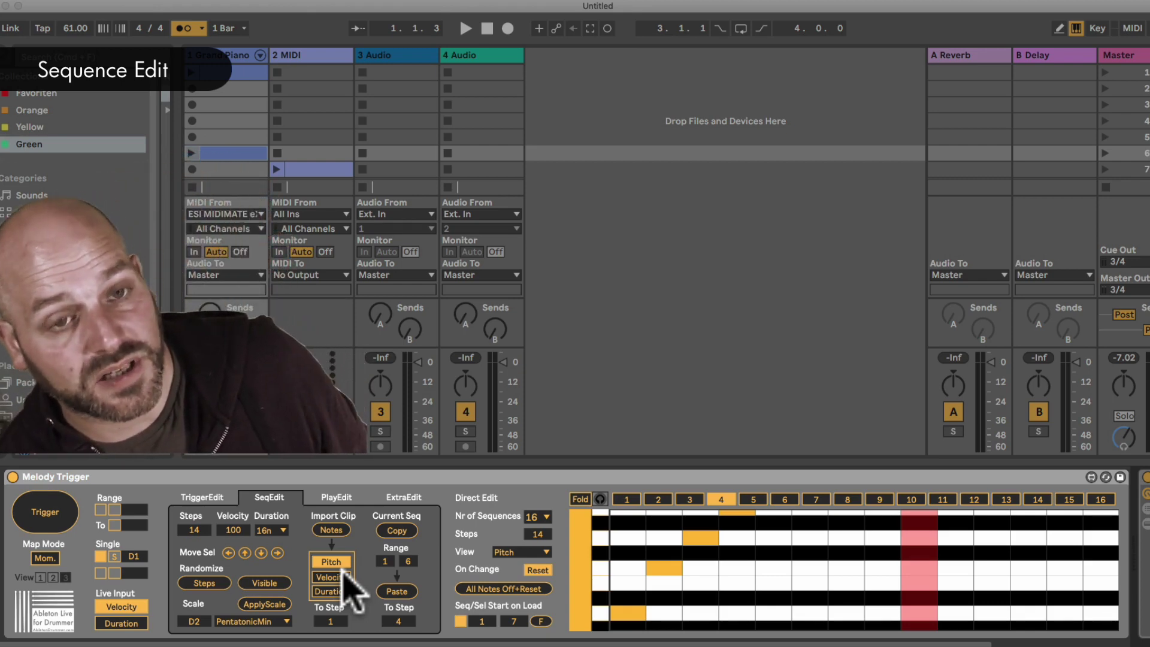
click(331, 530)
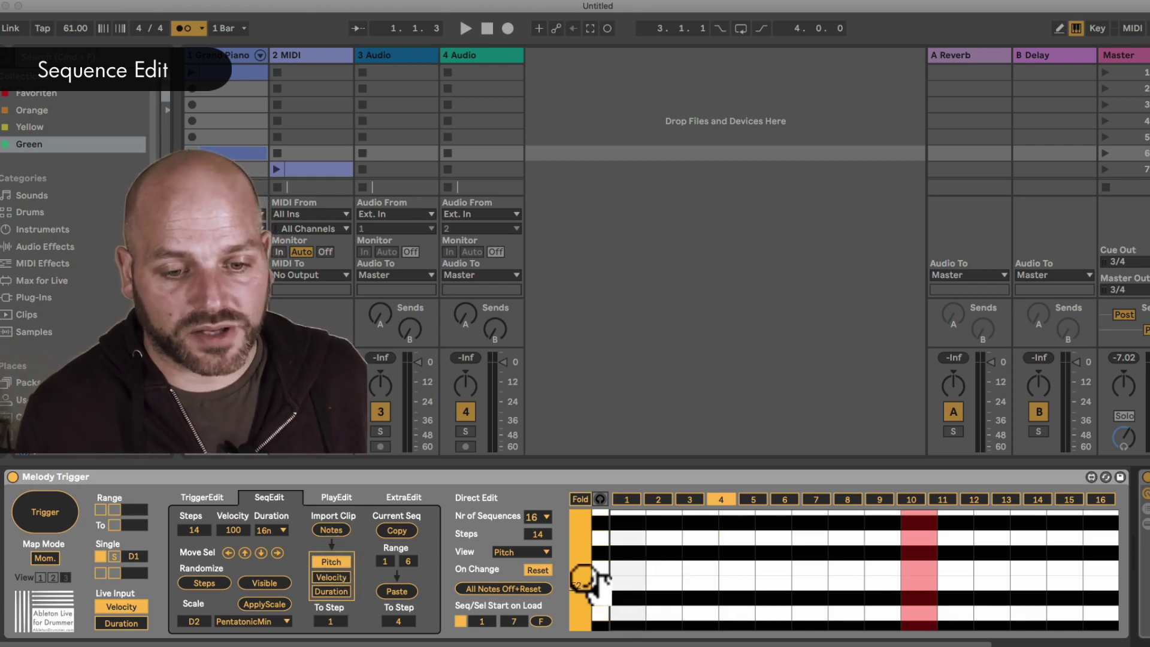
drag(585, 599, 597, 570)
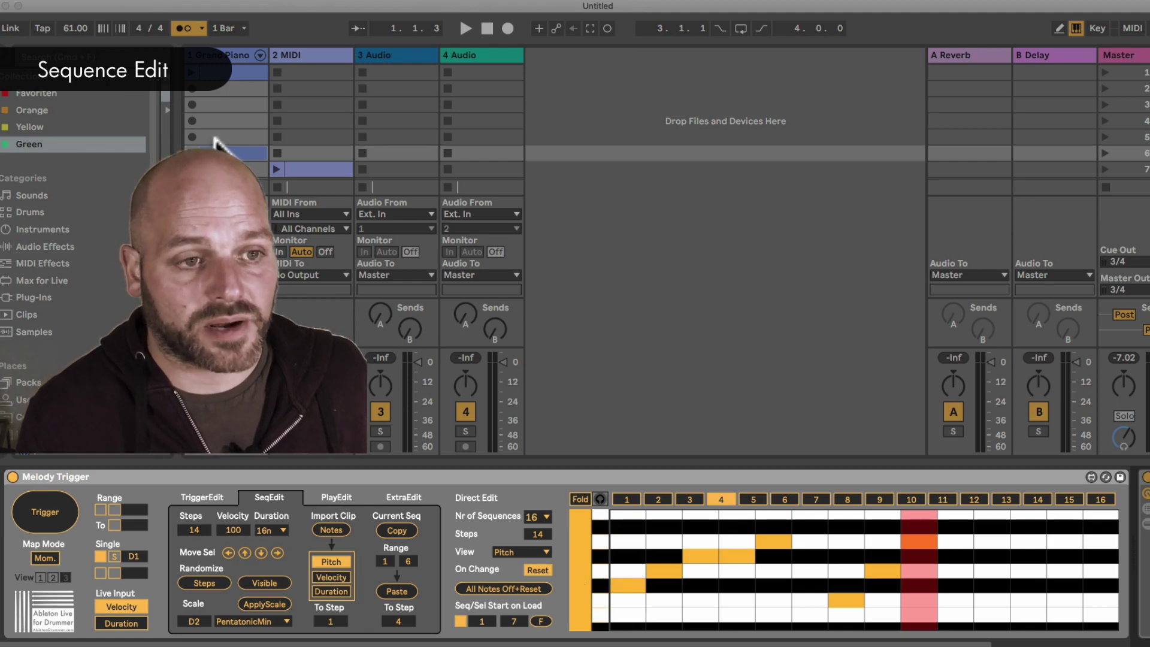
Reopen the Grand Piano clip of scene 6 and examine its five notes against the imported sequence.
double_click(223, 153)
click(259, 561)
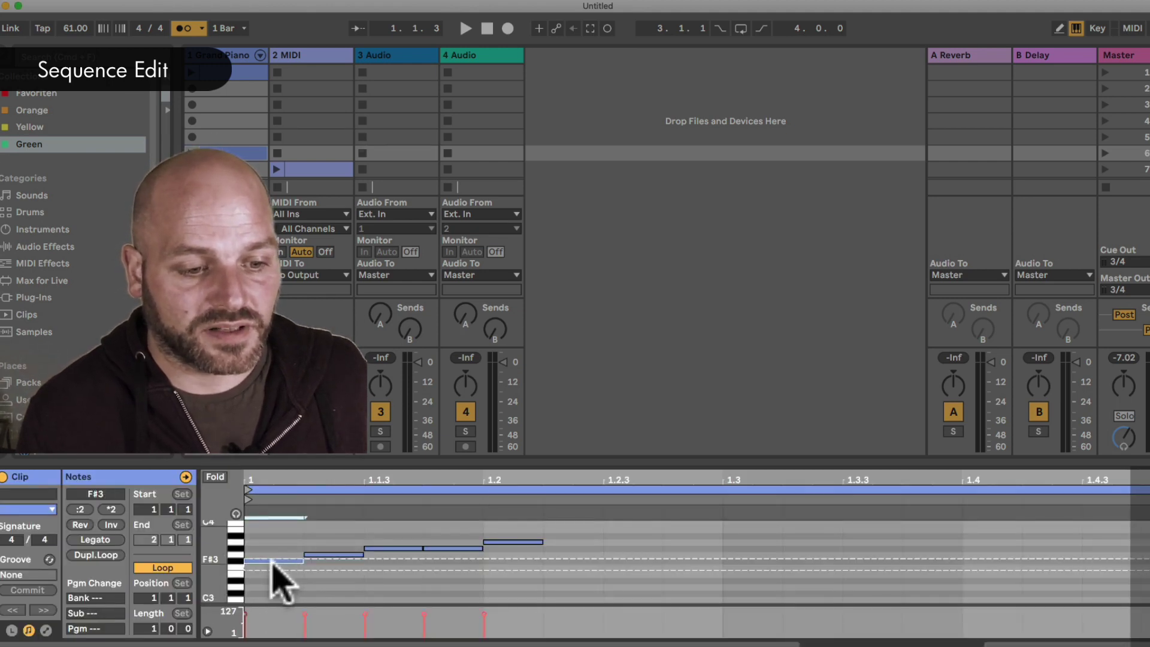
mouse_move(483, 585)
mouse_down()
mouse_move(270, 547)
mouse_move(449, 584)
mouse_up()
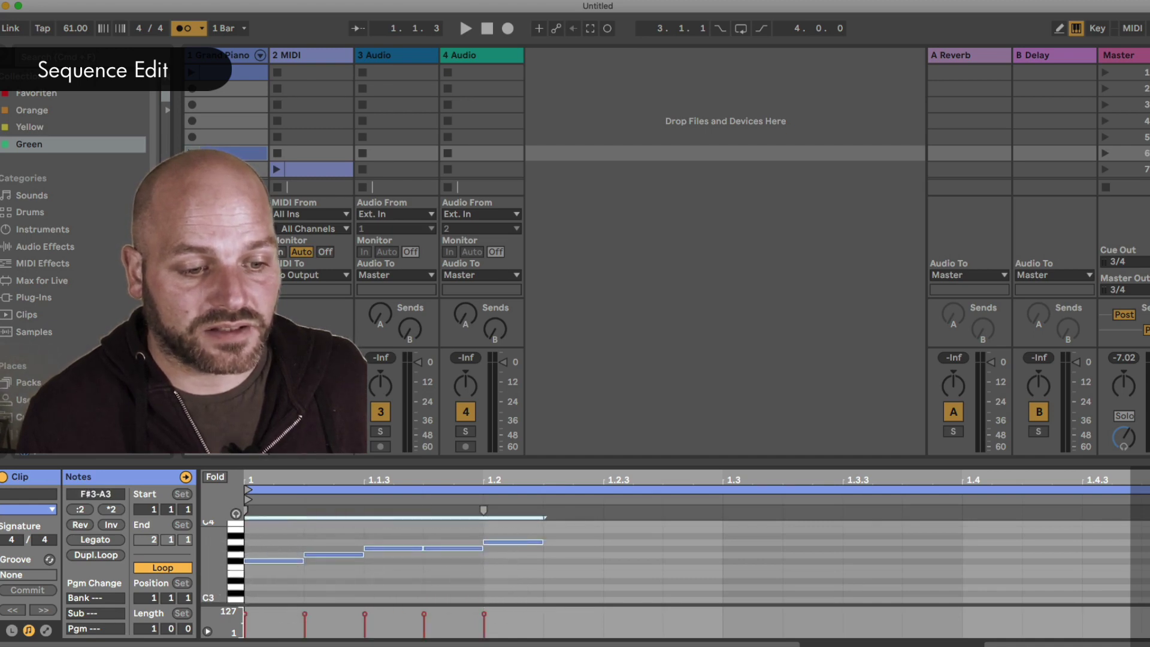
scroll(236, 545, up, 2)
drag(236, 545, 254, 566)
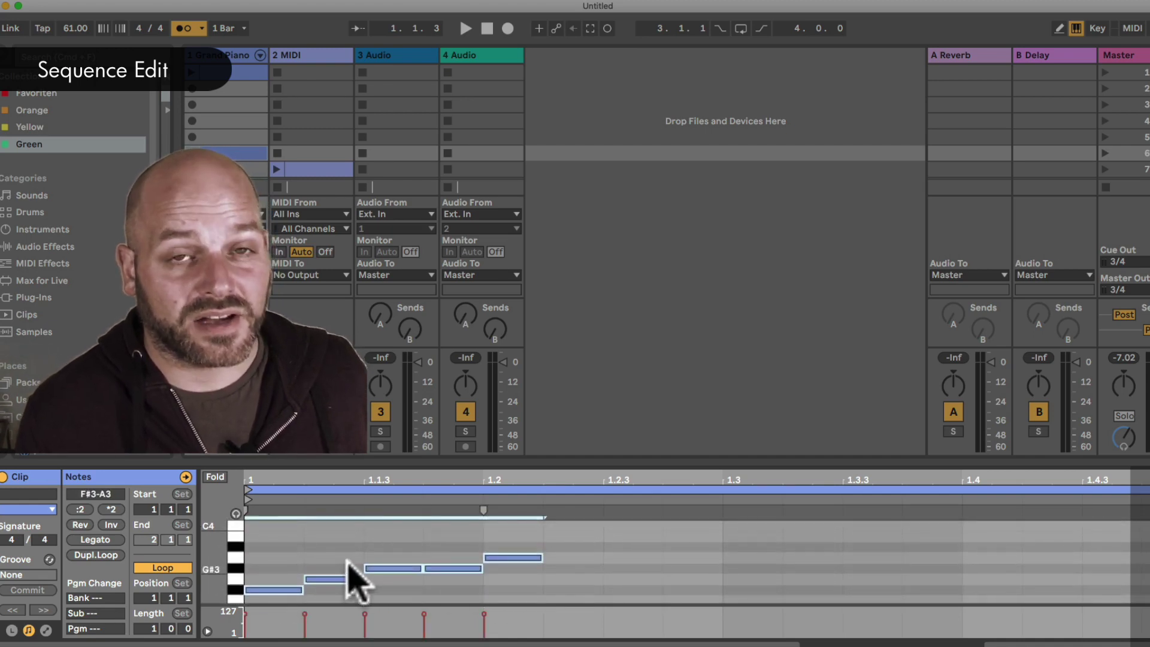
Import the clip's notes into sequence 4 again with the import's To Step set to 8.
click(225, 53)
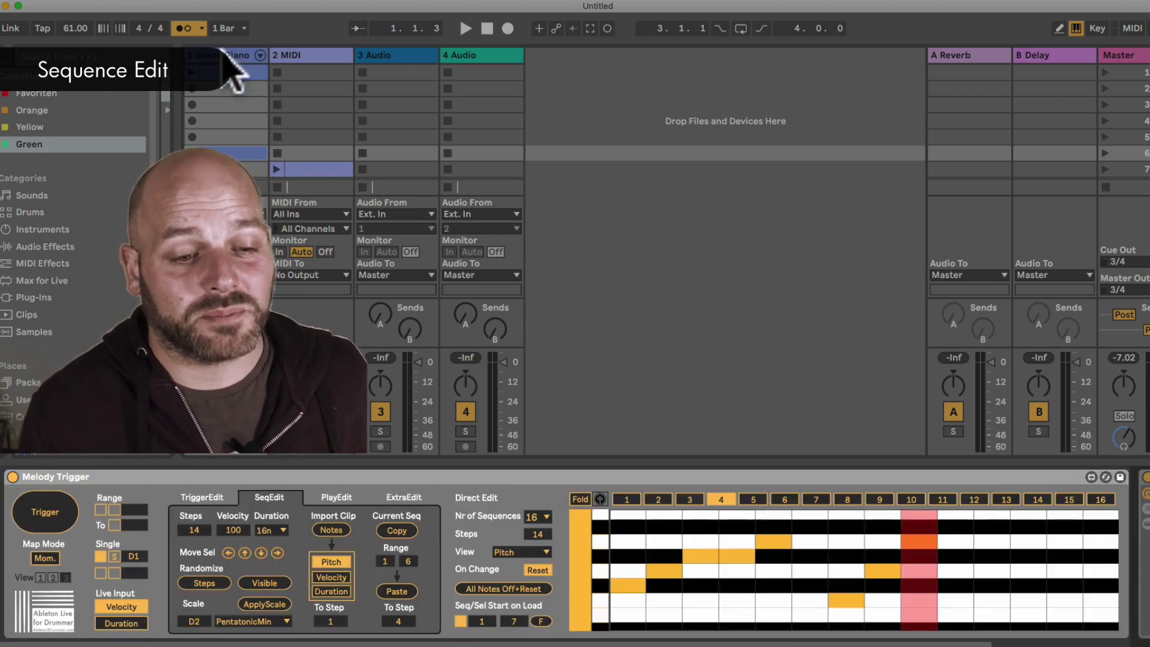
click(330, 621)
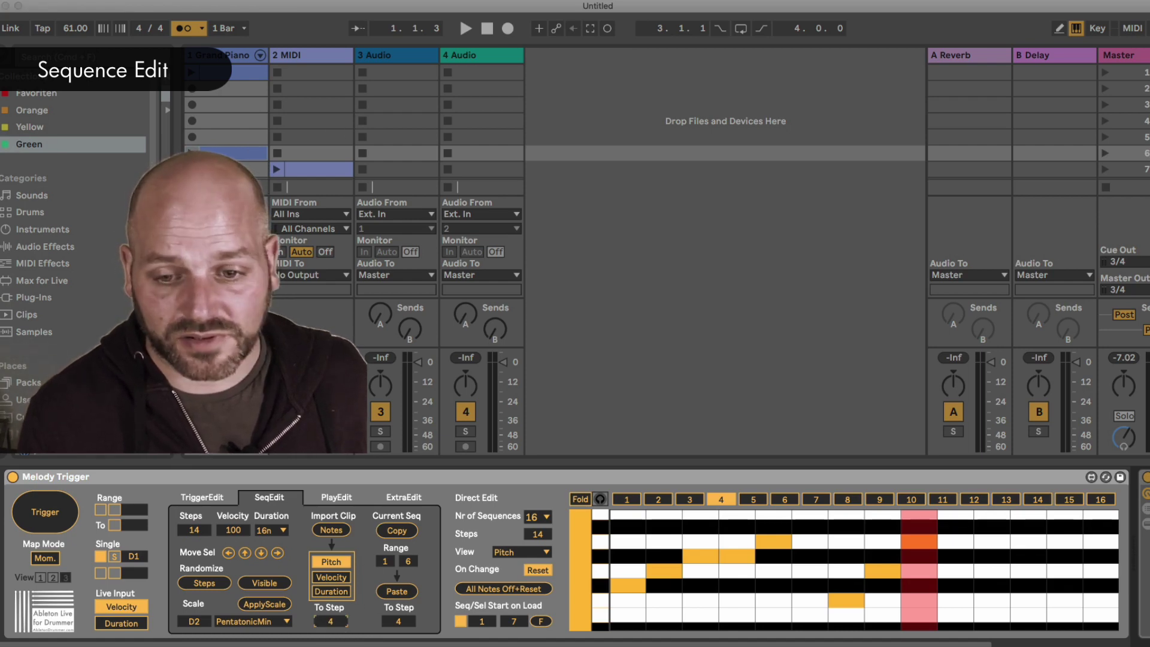
drag(330, 620, 329, 619)
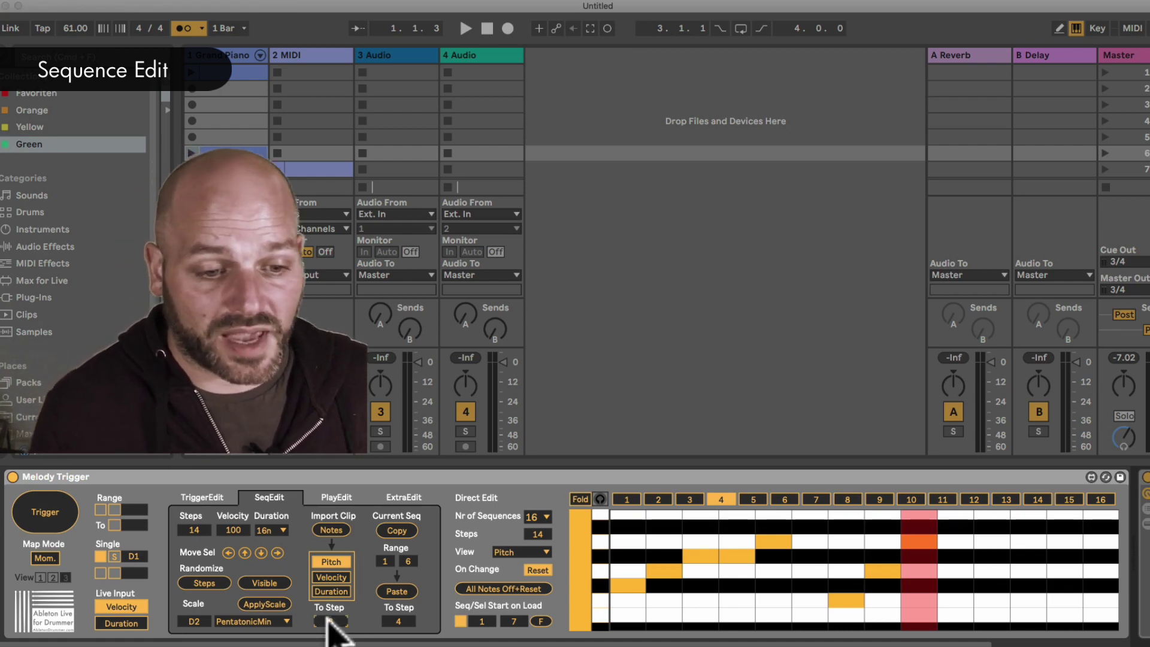
click(333, 530)
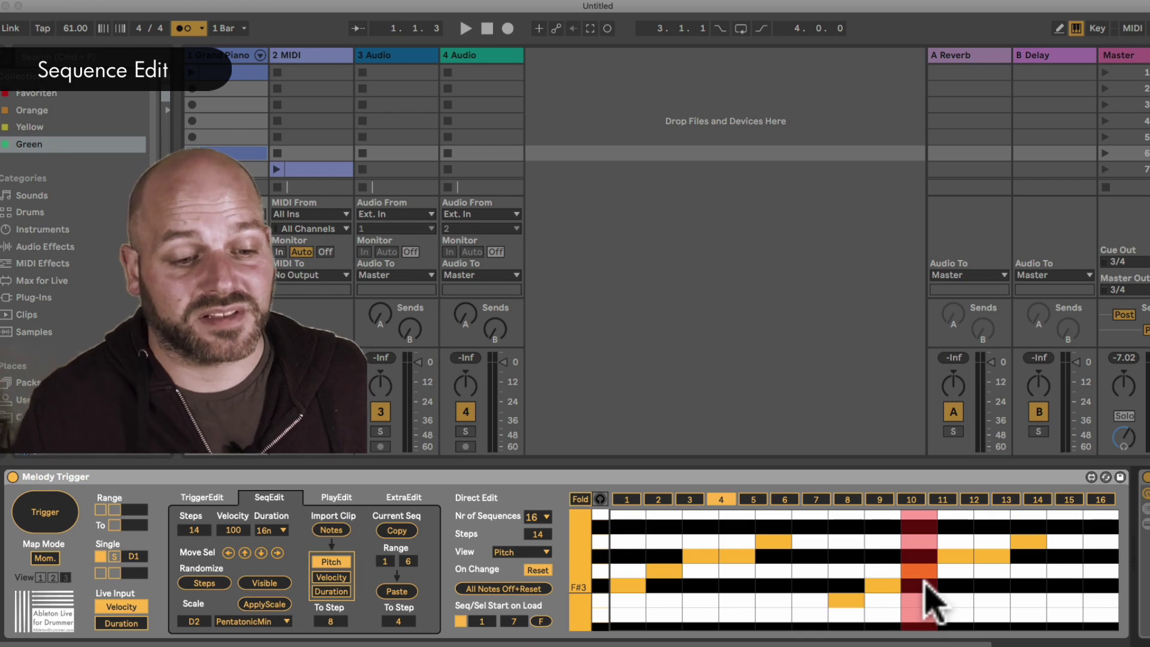
click(324, 577)
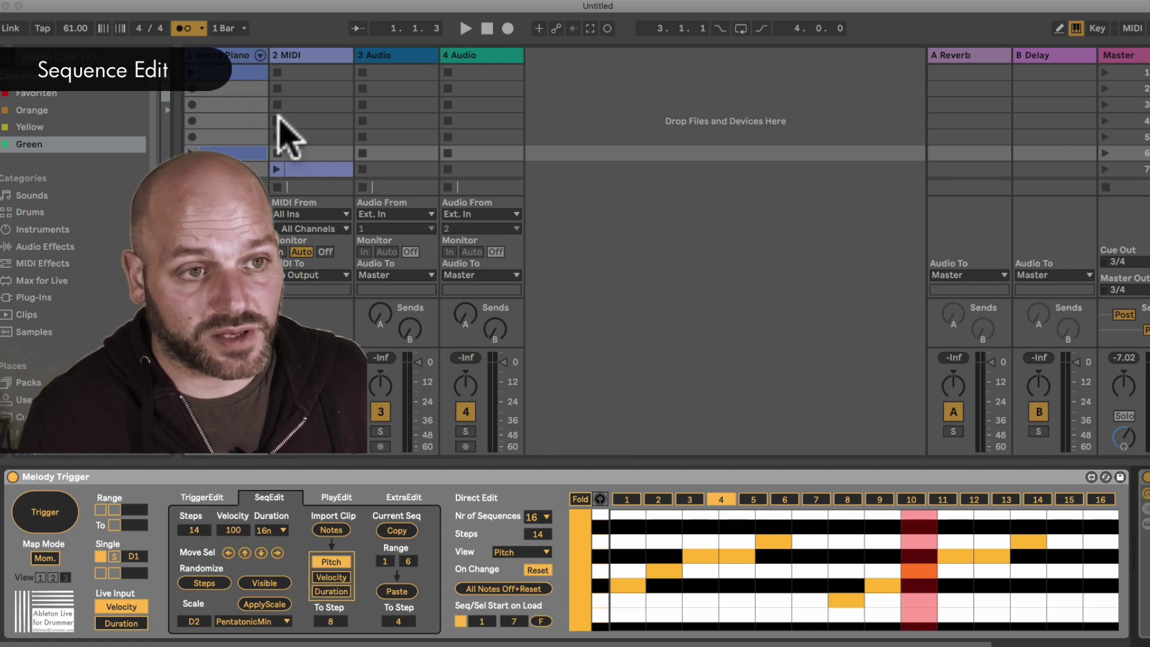
In the scene 6 clip, lengthen the A3 note to one beat and shift it and the preceding G#3 one sixteenth later.
key(shift+Tab)
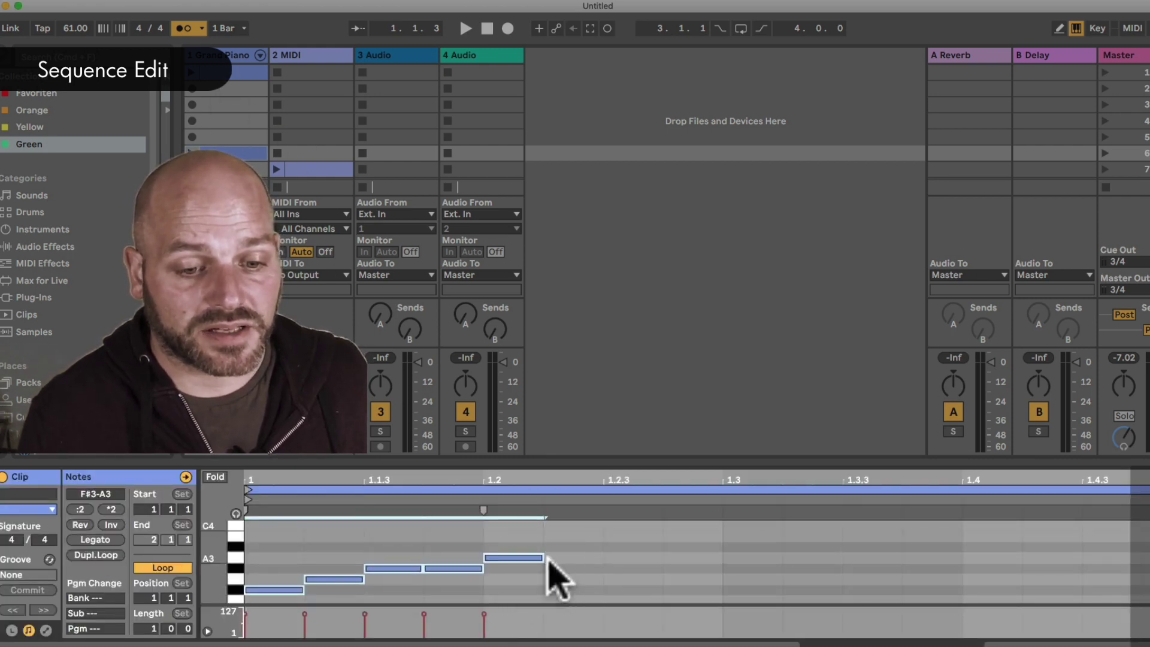
drag(543, 558, 723, 558)
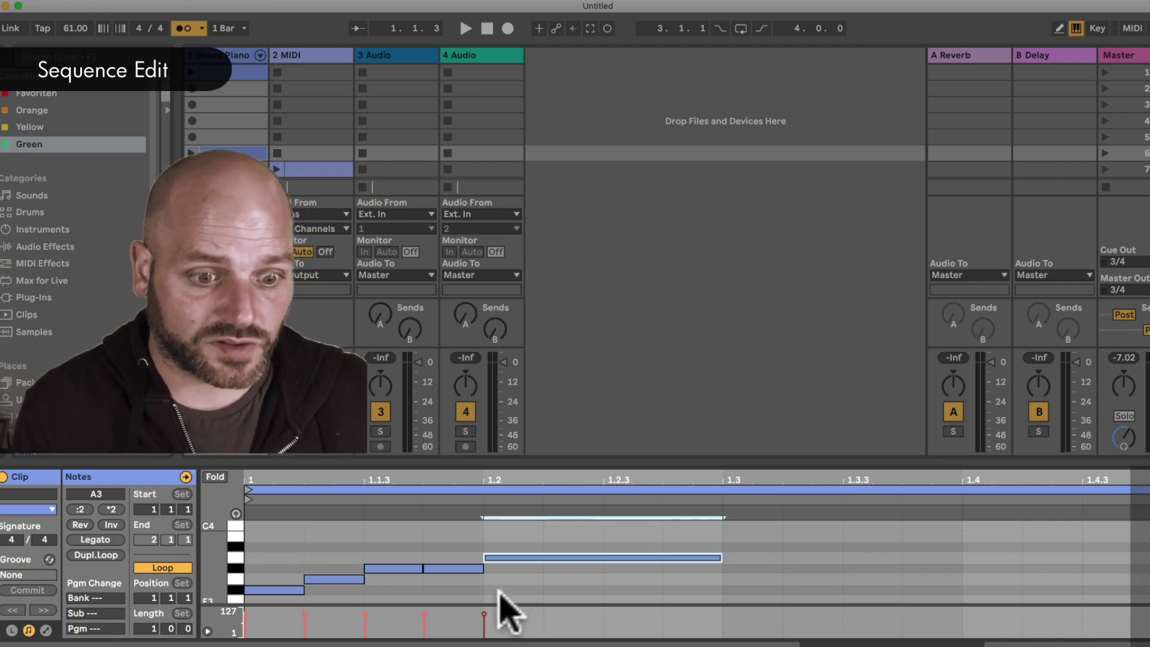
shift+click(454, 570)
drag(455, 568, 530, 567)
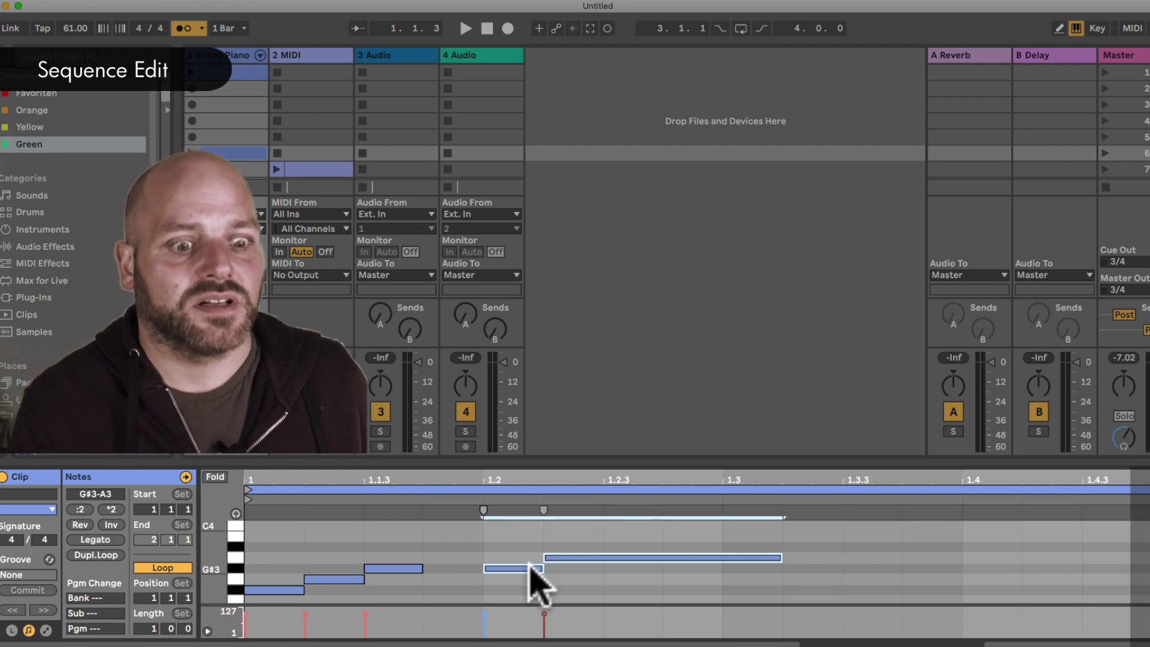
Examine the clip's notes around the gap at 1.1.4, selecting all of them and then individual notes in order.
drag(270, 530, 637, 610)
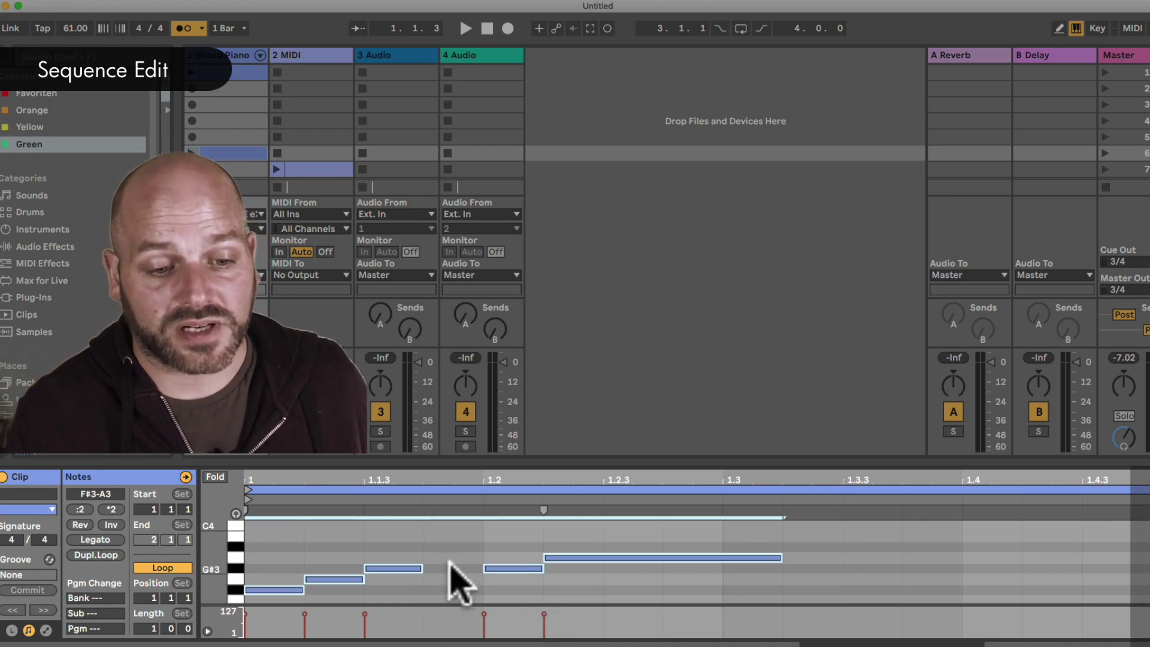
click(441, 521)
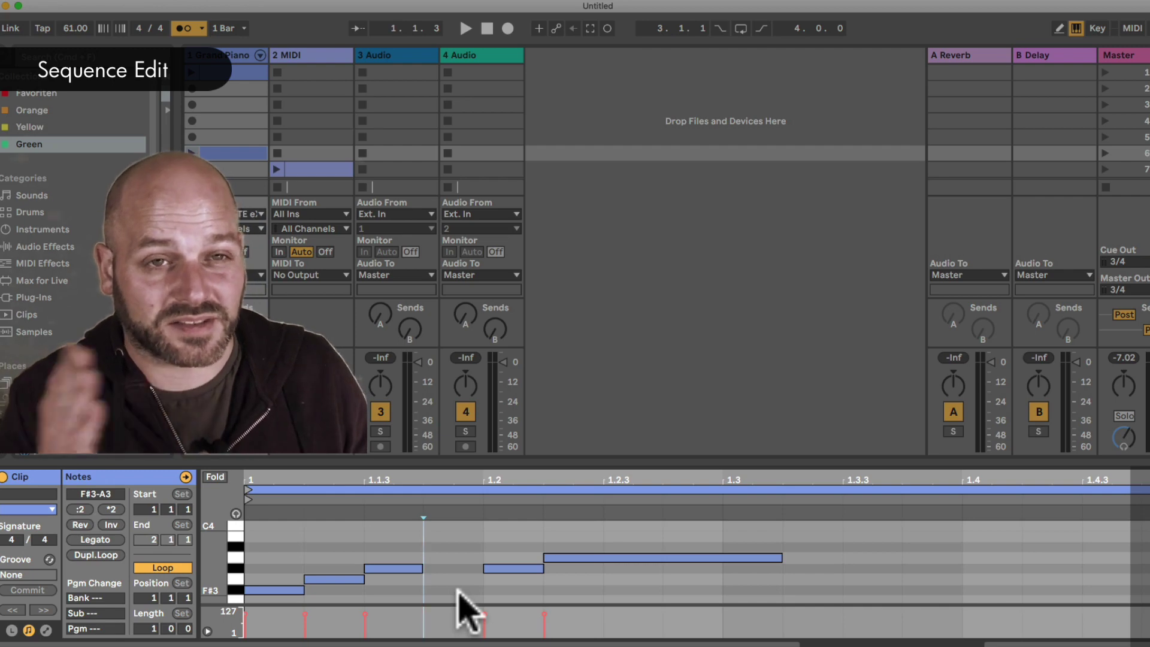
click(274, 589)
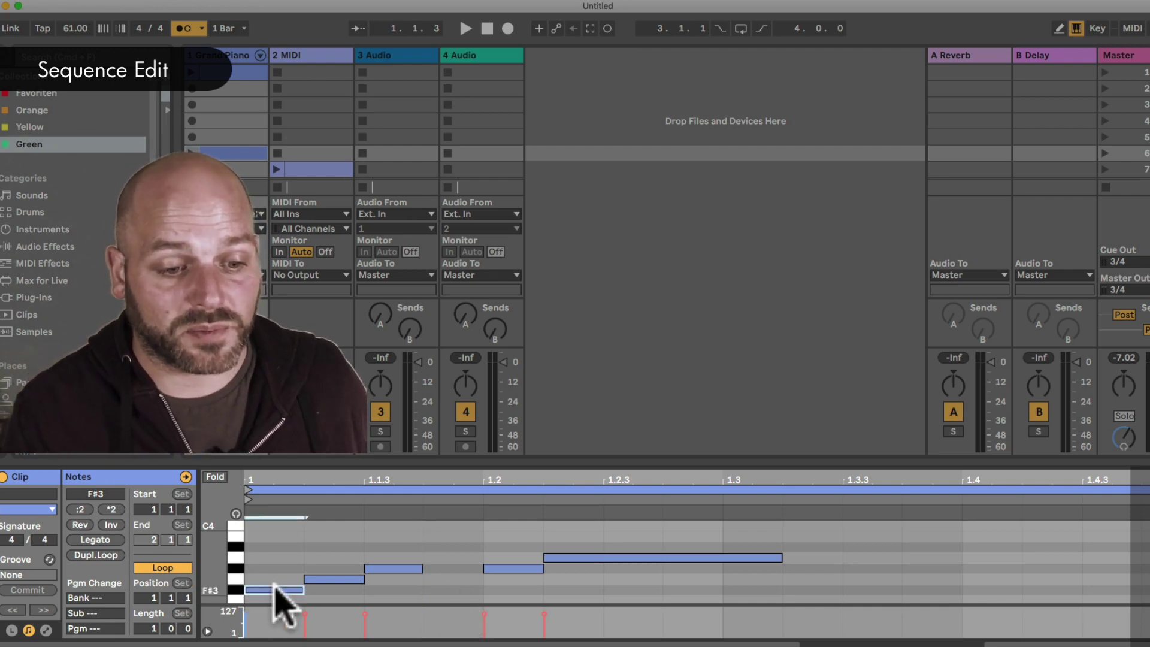
click(326, 578)
click(403, 568)
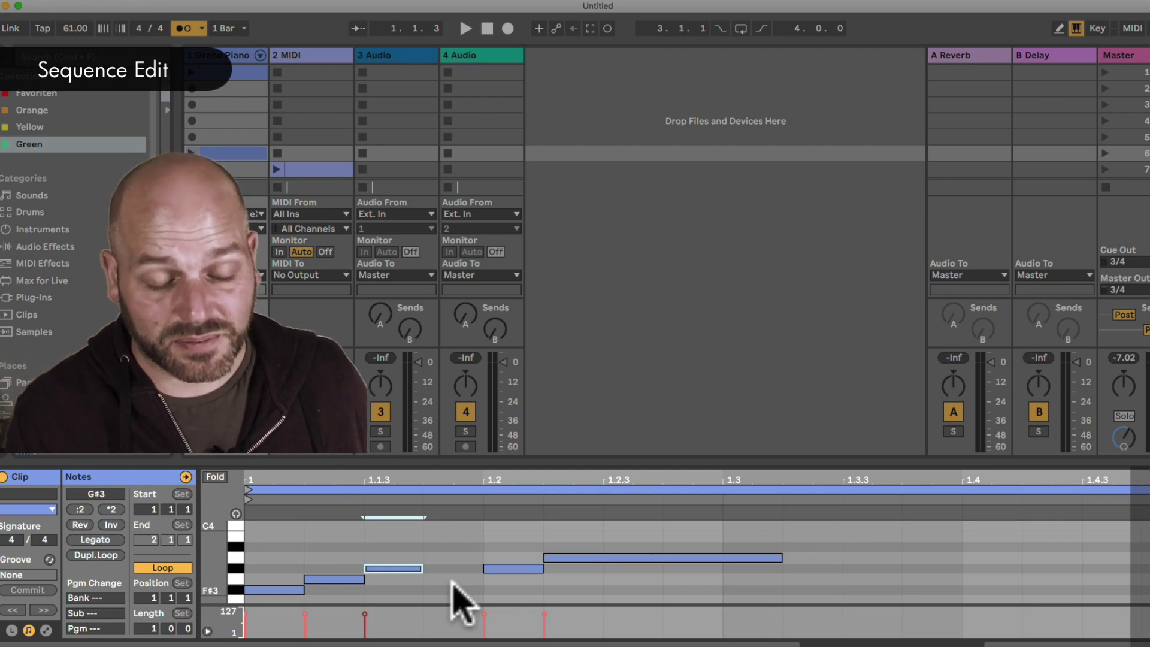
click(509, 568)
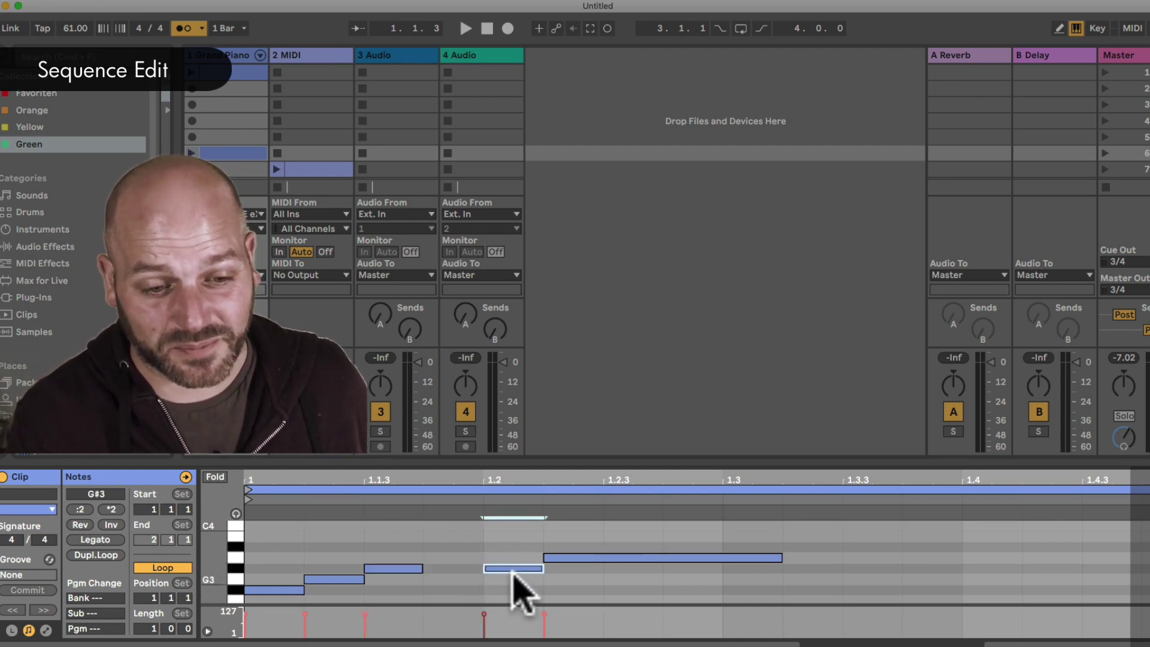
Add a sixteenth C-2 note at 1.1.4 to fill the gap and lower its velocity to the minimum.
scroll(468, 587, down, 3)
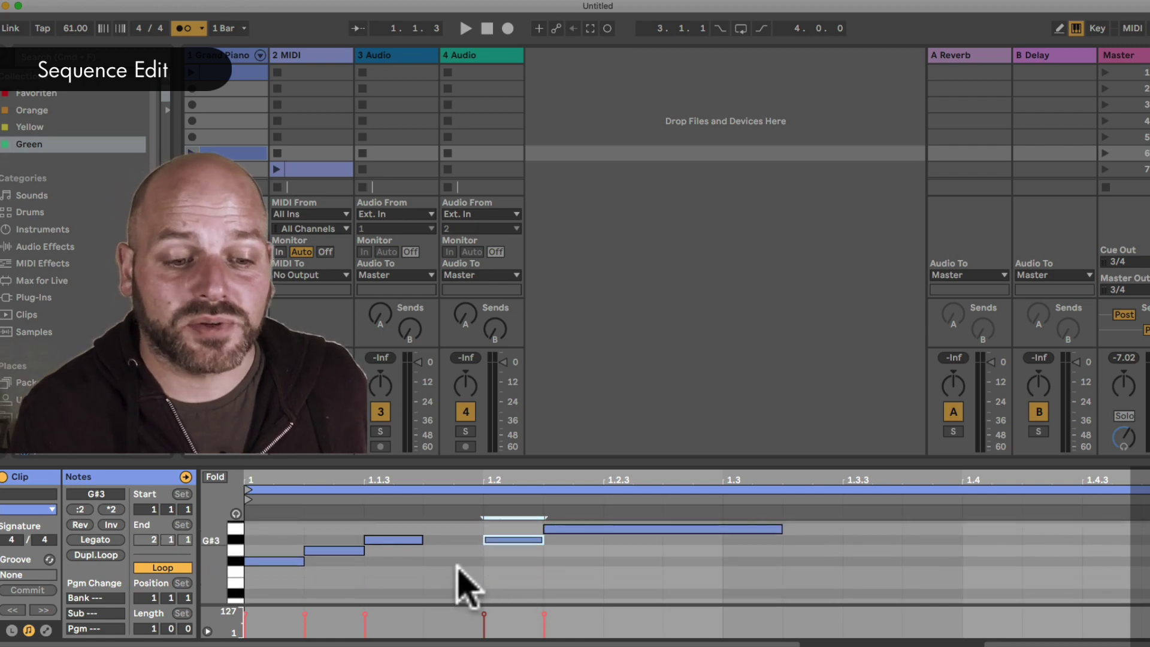
scroll(458, 572, down, 10)
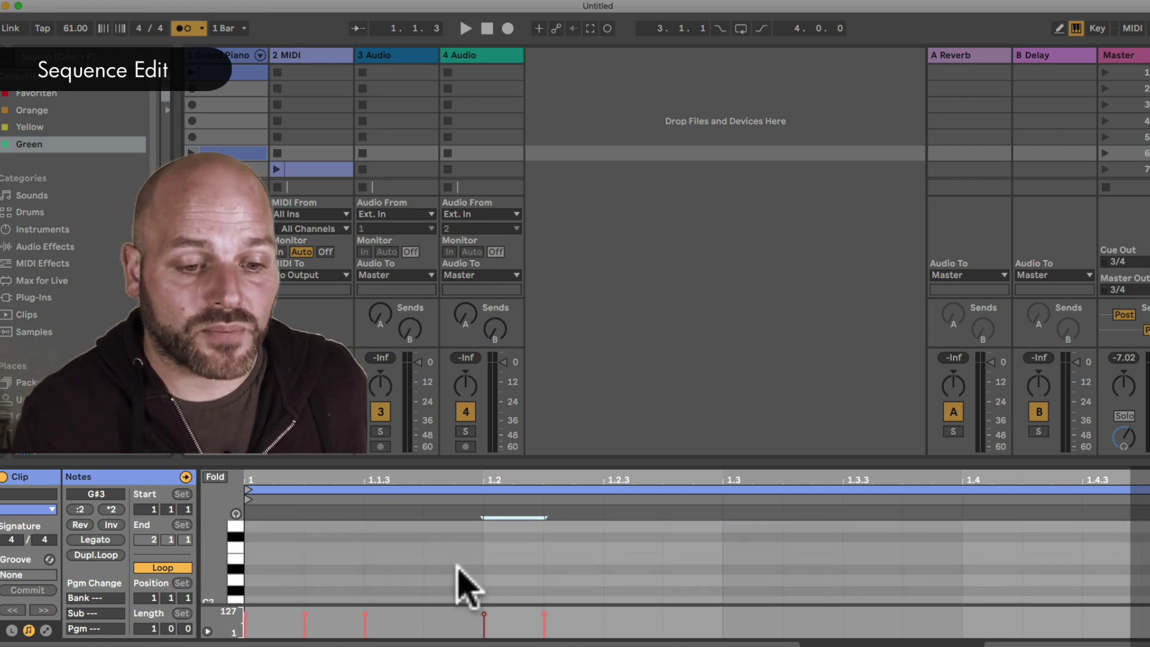
scroll(453, 576, down, 3)
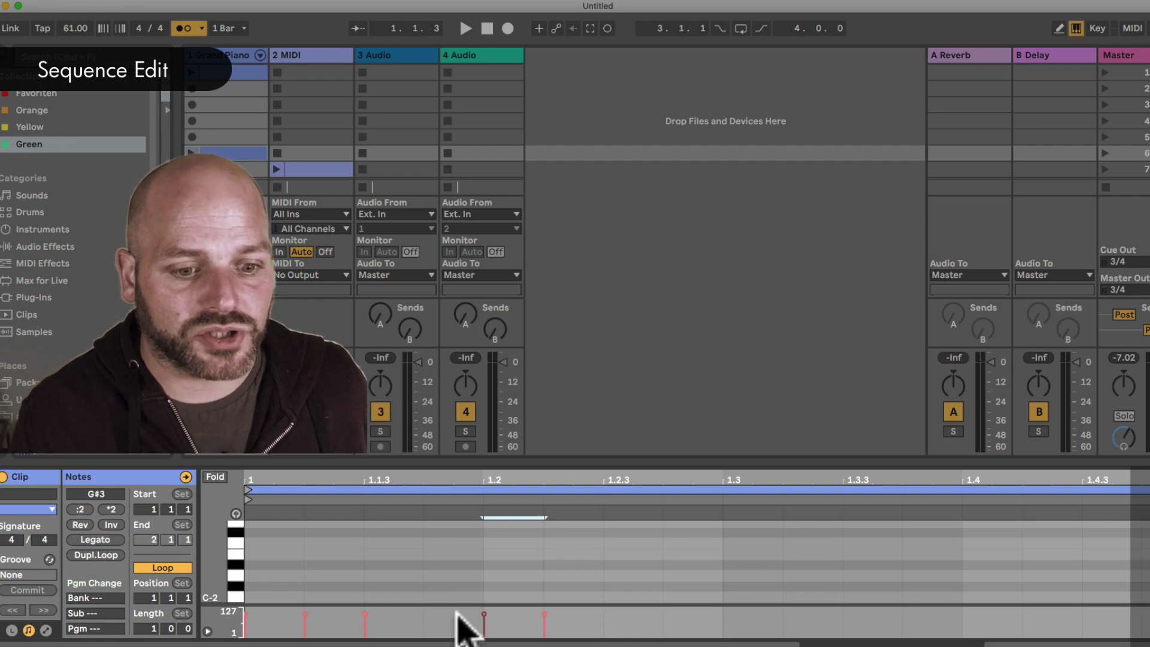
double_click(453, 596)
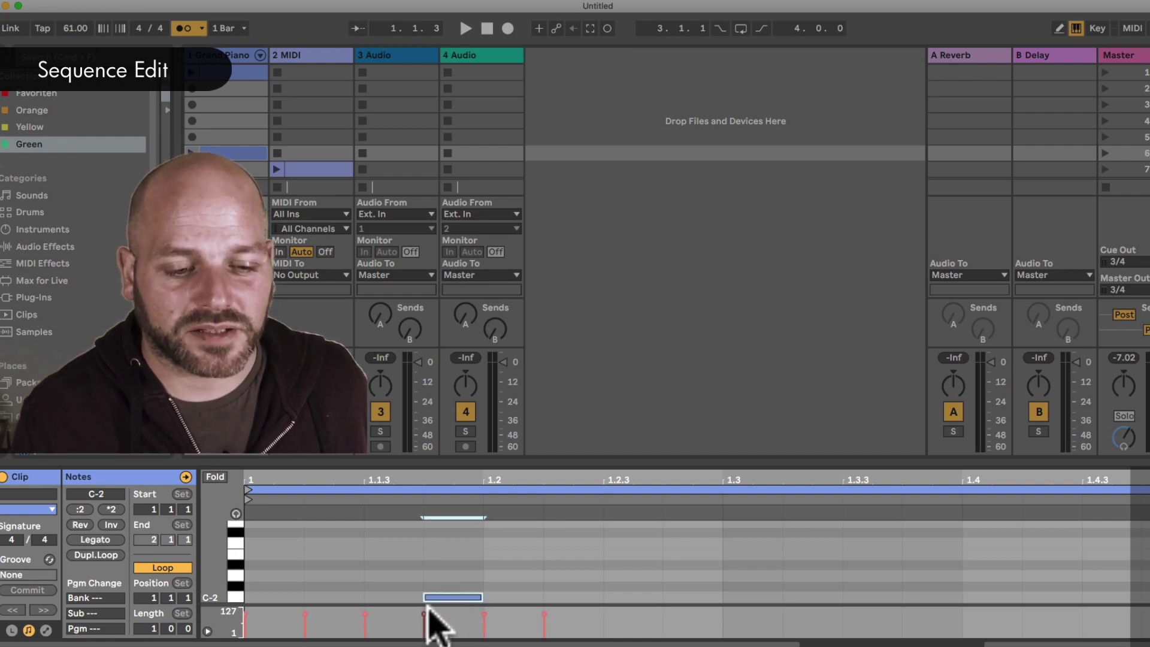
drag(426, 614, 426, 637)
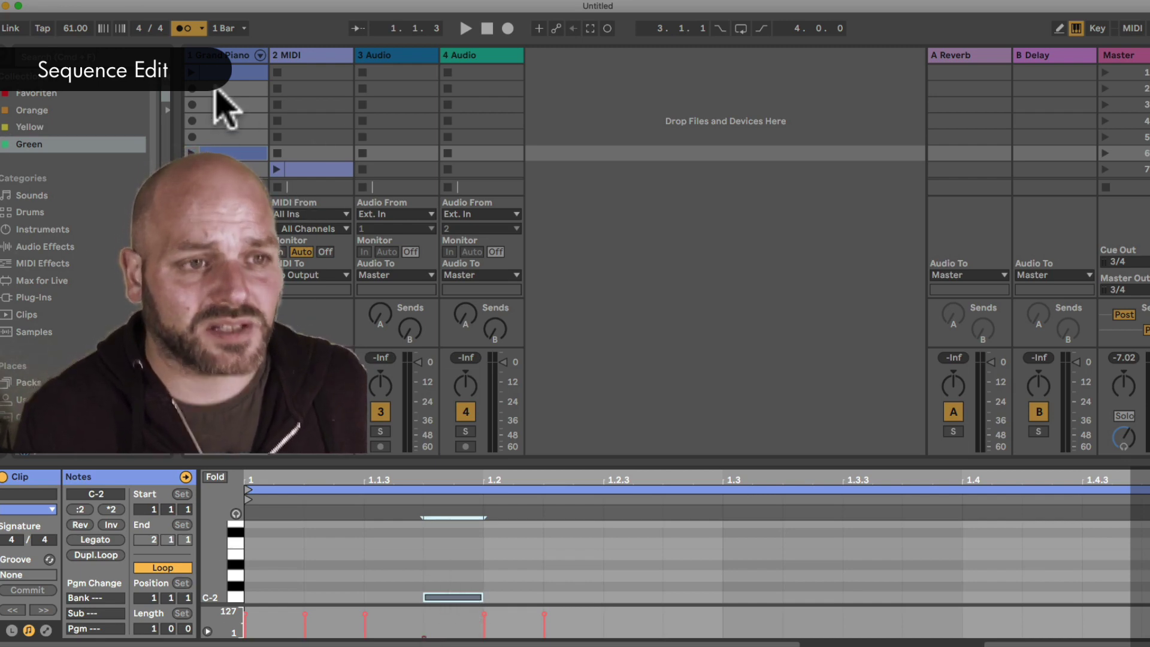
Back in Melody Trigger, copy steps 3 to 5 of sequence 4 and paste them starting at step 6.
click(215, 56)
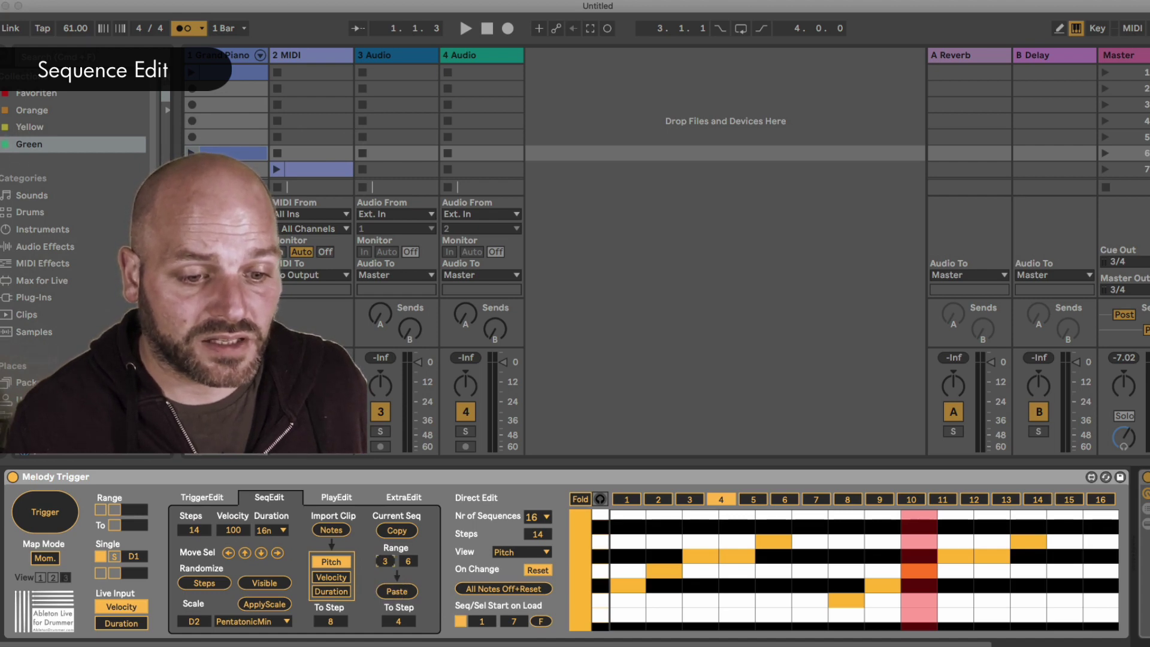
drag(408, 561, 411, 629)
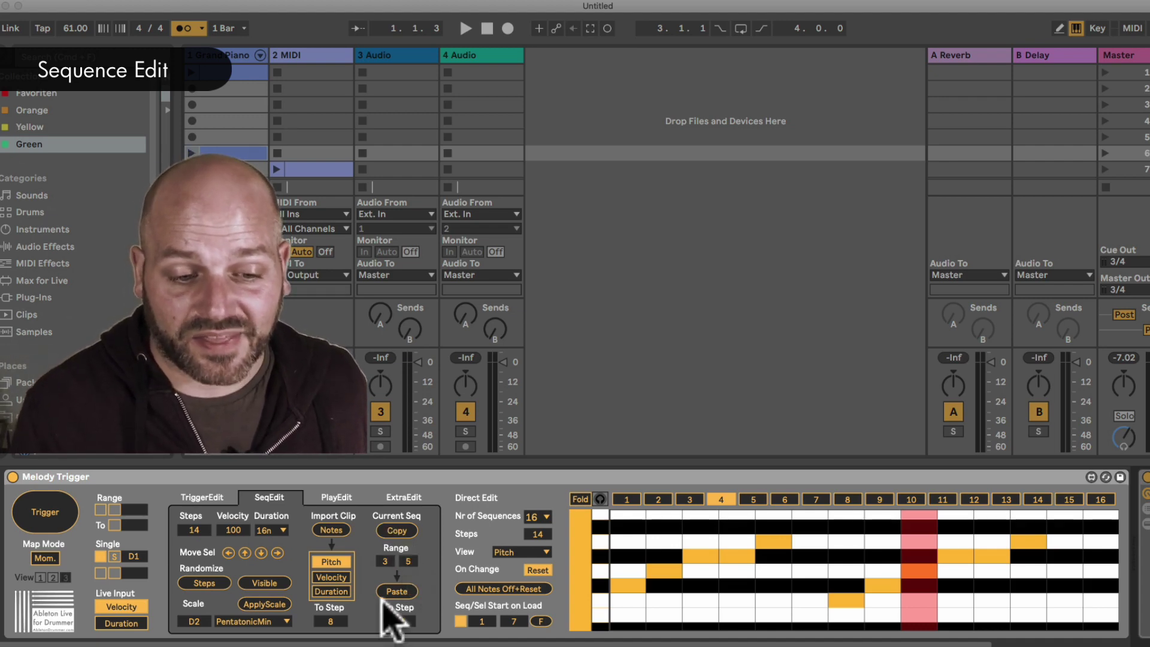
drag(396, 621, 398, 621)
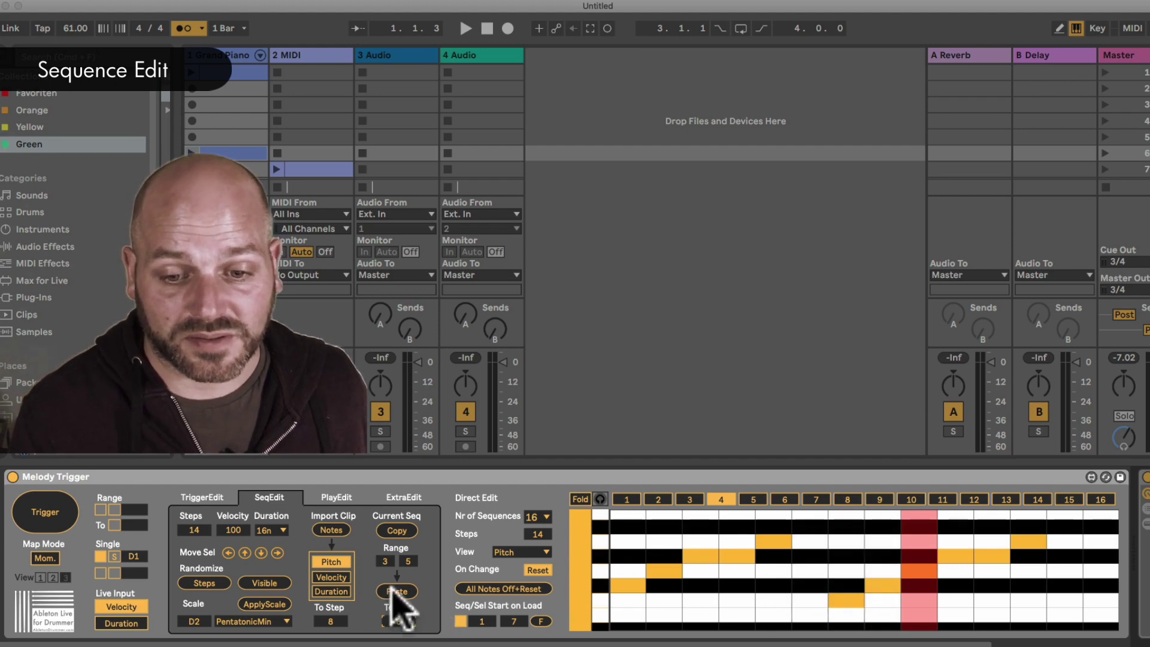
click(396, 592)
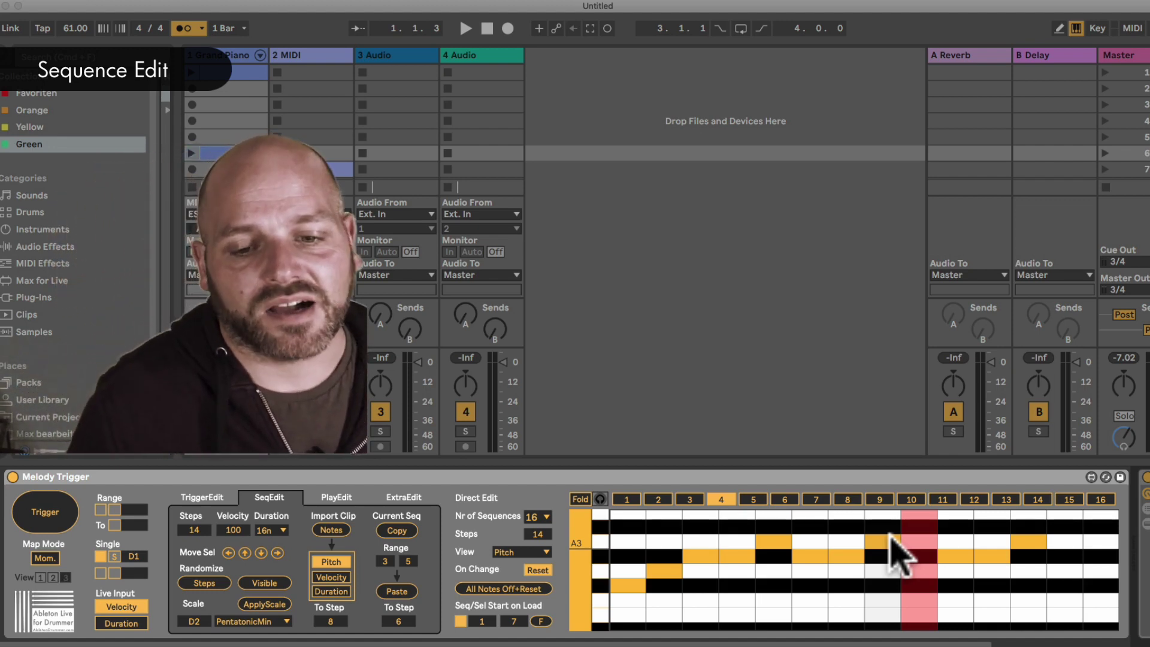
click(811, 556)
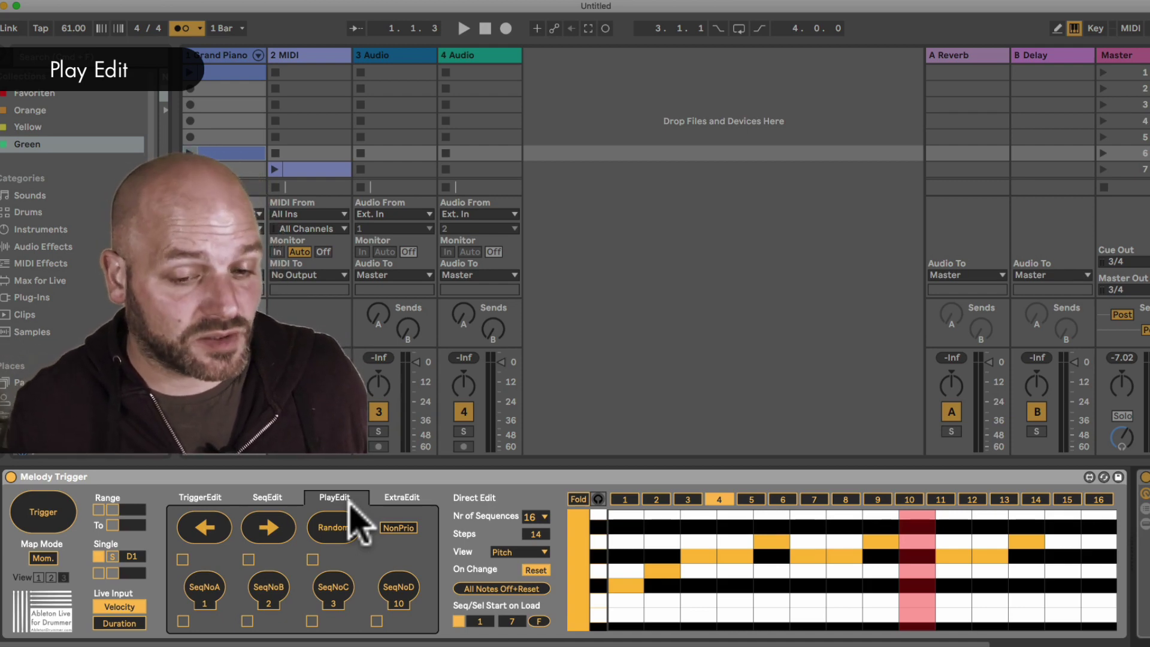
Show sequence 1 and set the pitch of step 2 to C1, step 3 to C#1 and step 4 to C1.
click(624, 502)
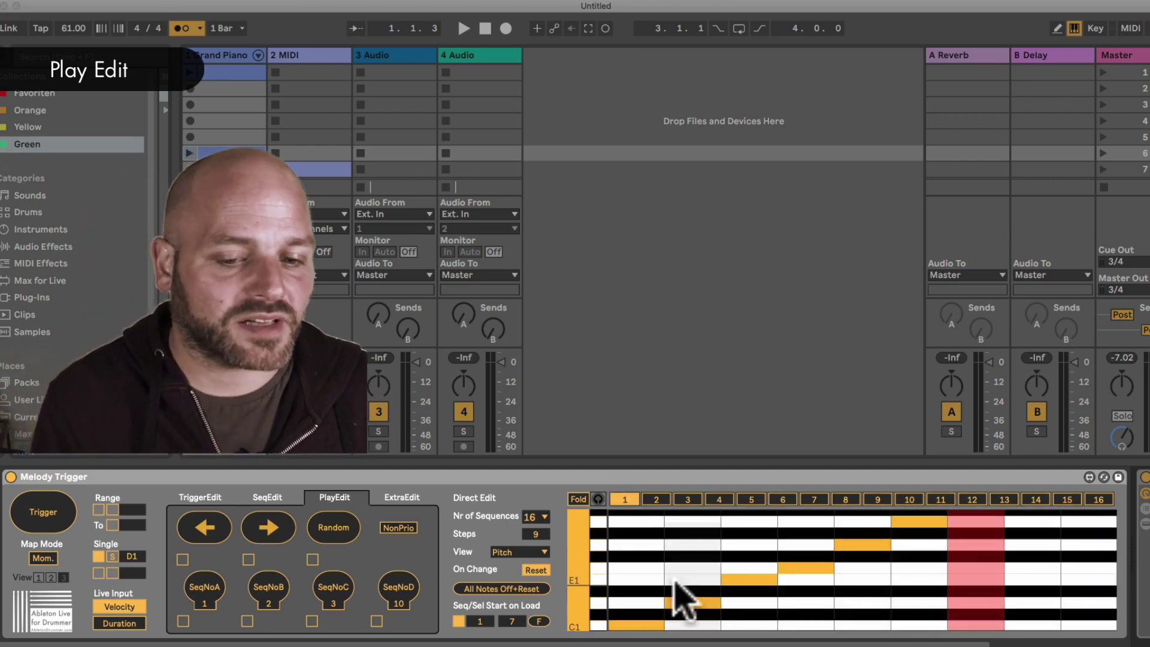
click(688, 625)
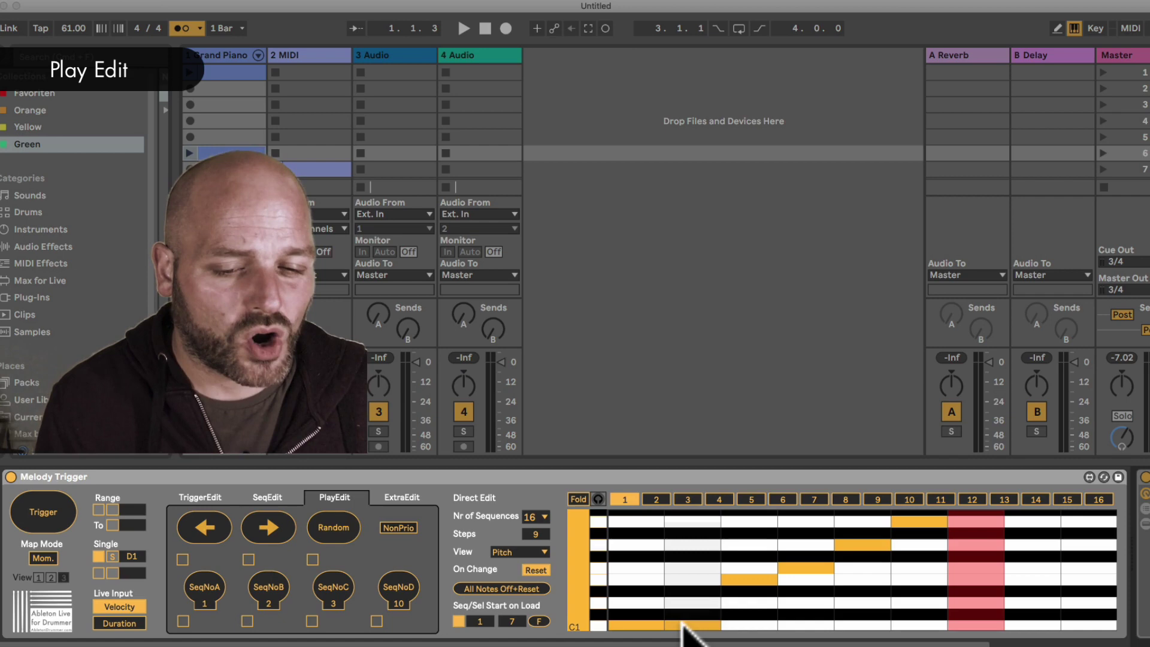
click(738, 604)
click(743, 615)
click(797, 625)
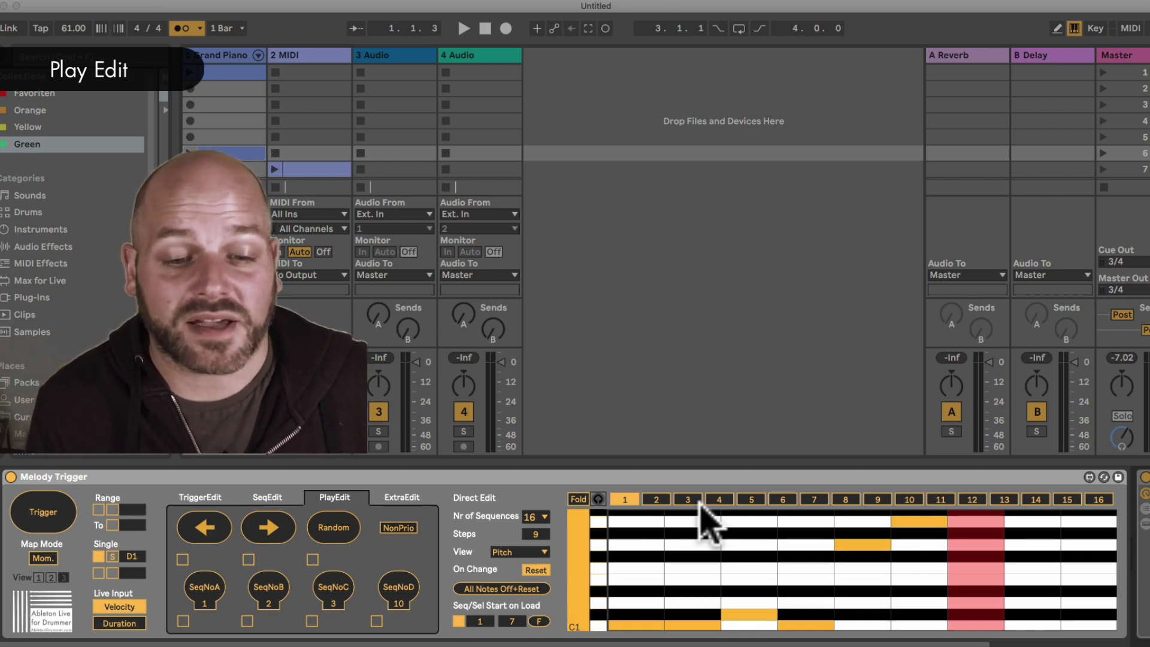
Set the length of sequence 1 to 4 steps and turn off the Velocity live input.
drag(536, 534, 536, 535)
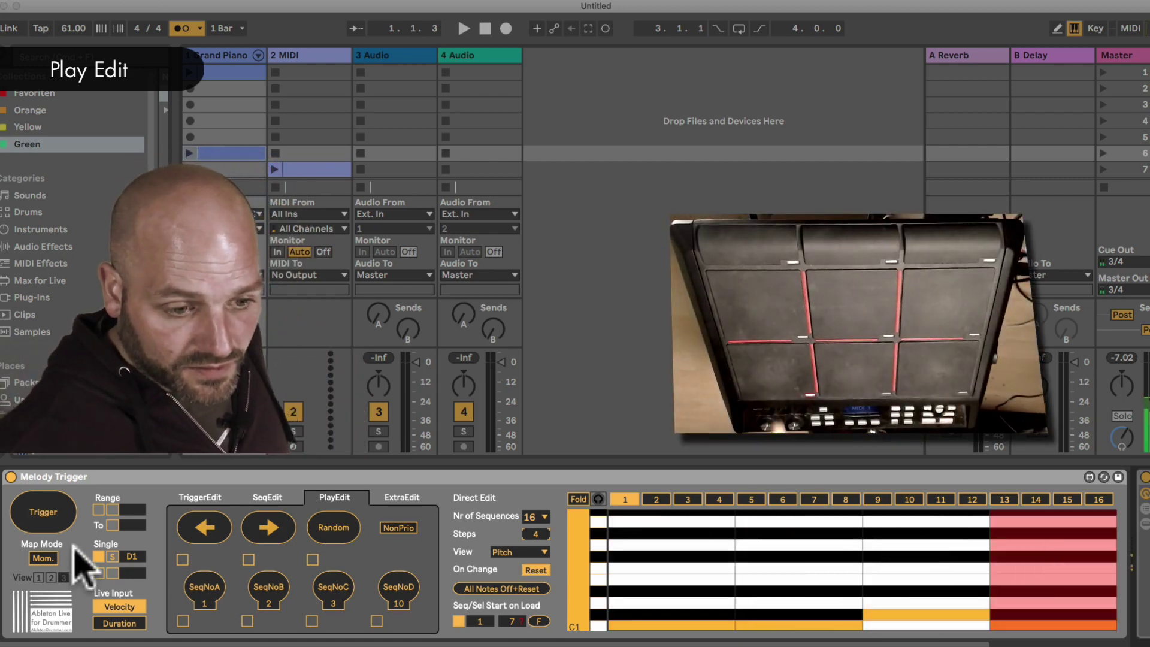
click(119, 606)
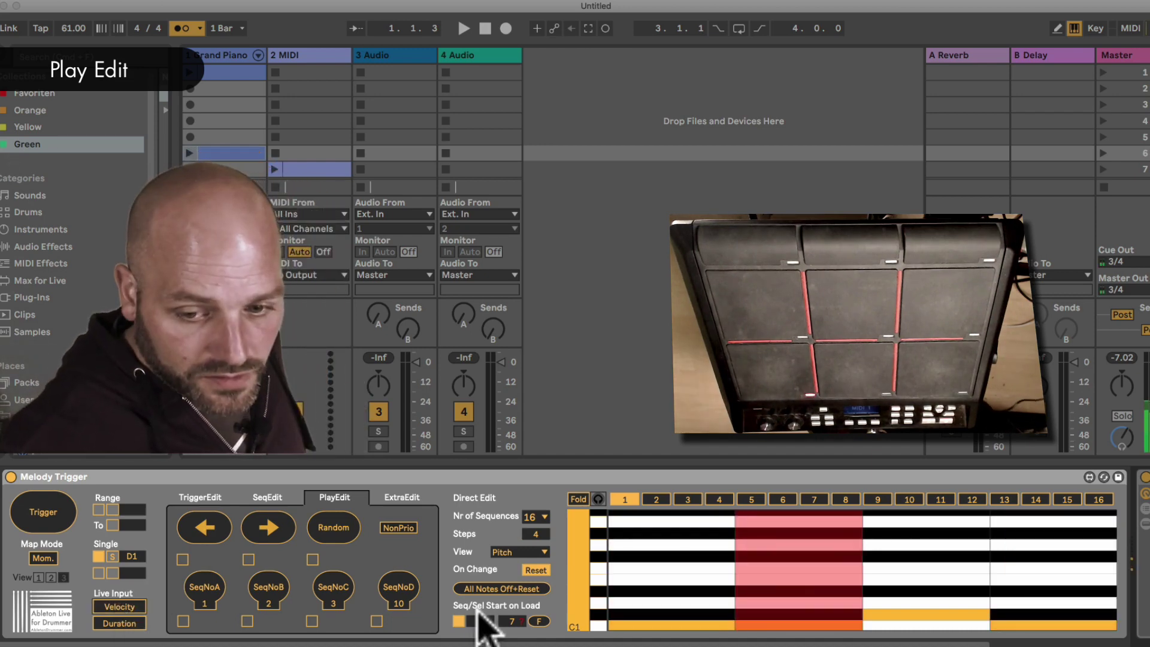
Set the length of sequence 2 to 4 steps and copy steps 1 to 4 of sequence 1 into it.
click(659, 499)
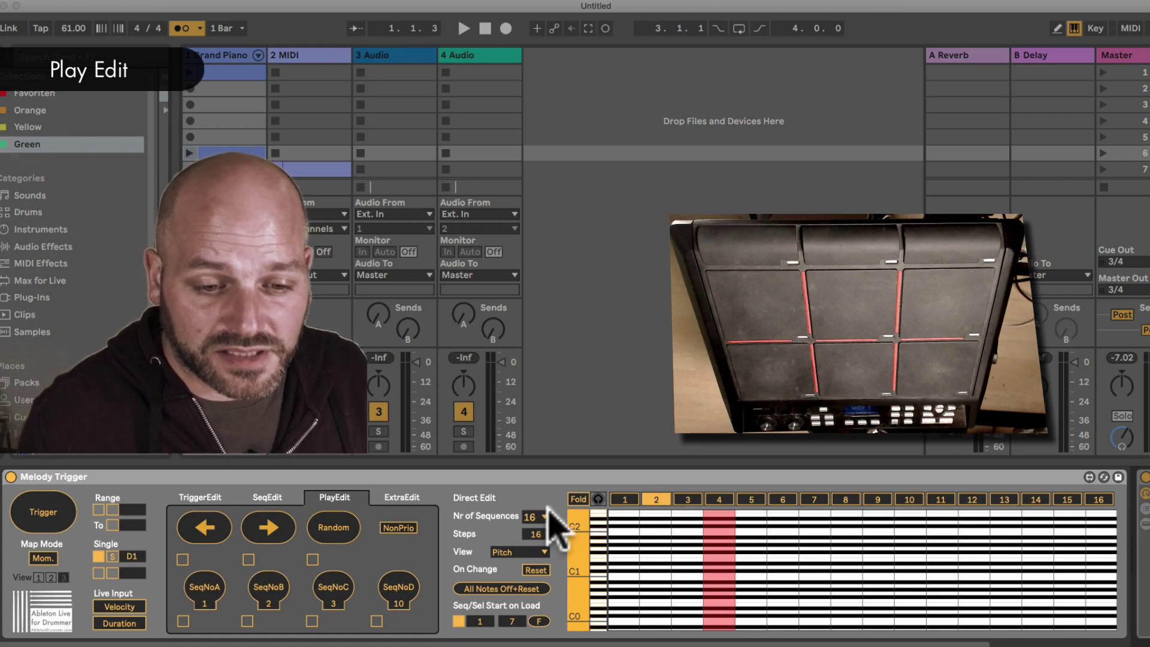
drag(539, 533, 539, 545)
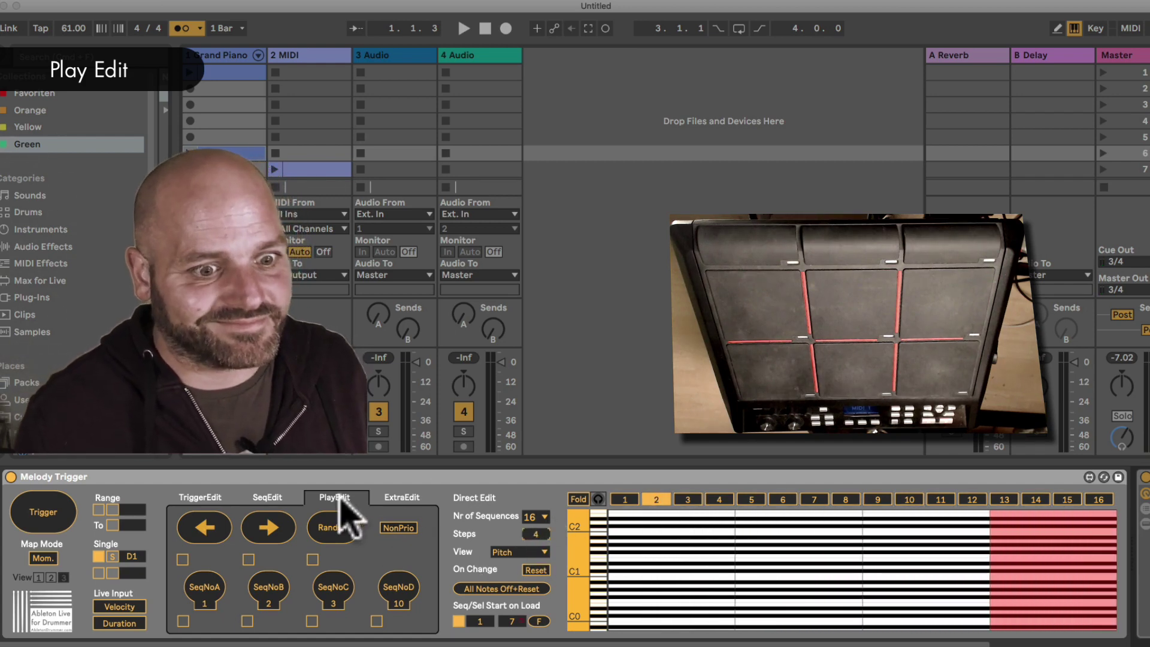
click(263, 496)
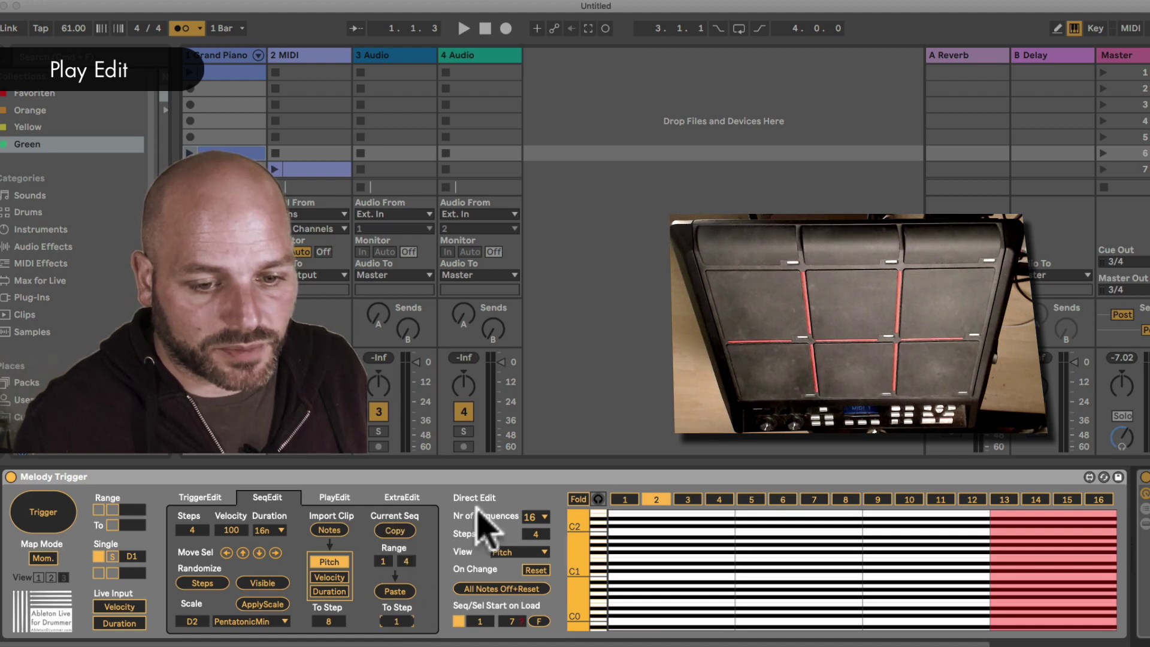
click(627, 500)
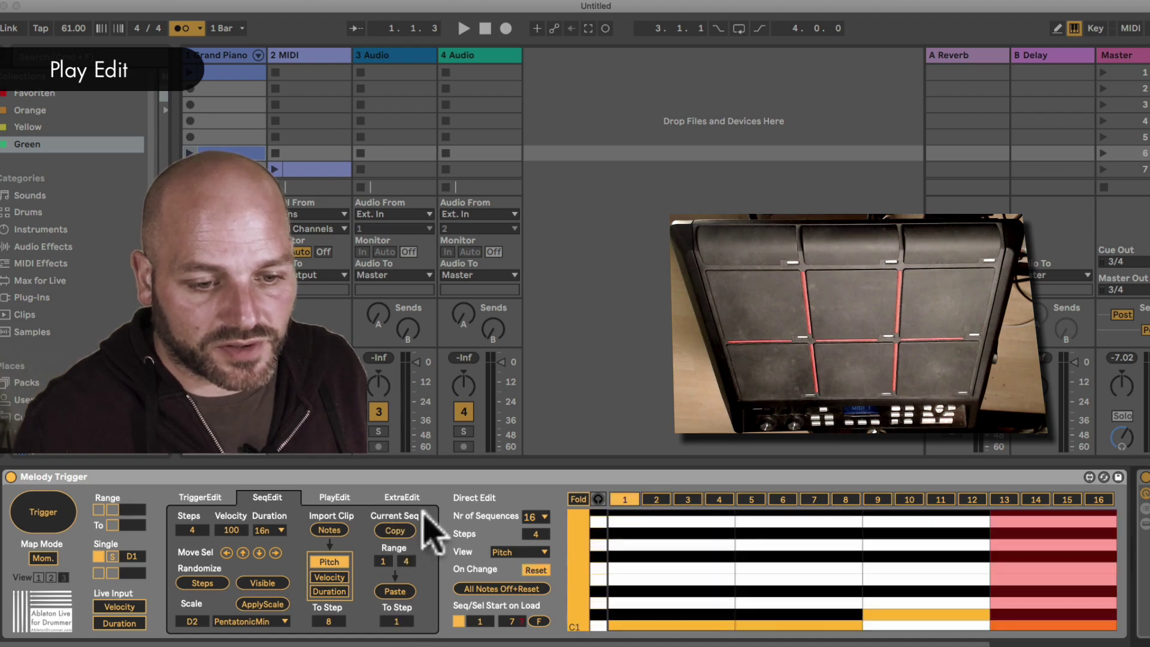
click(396, 530)
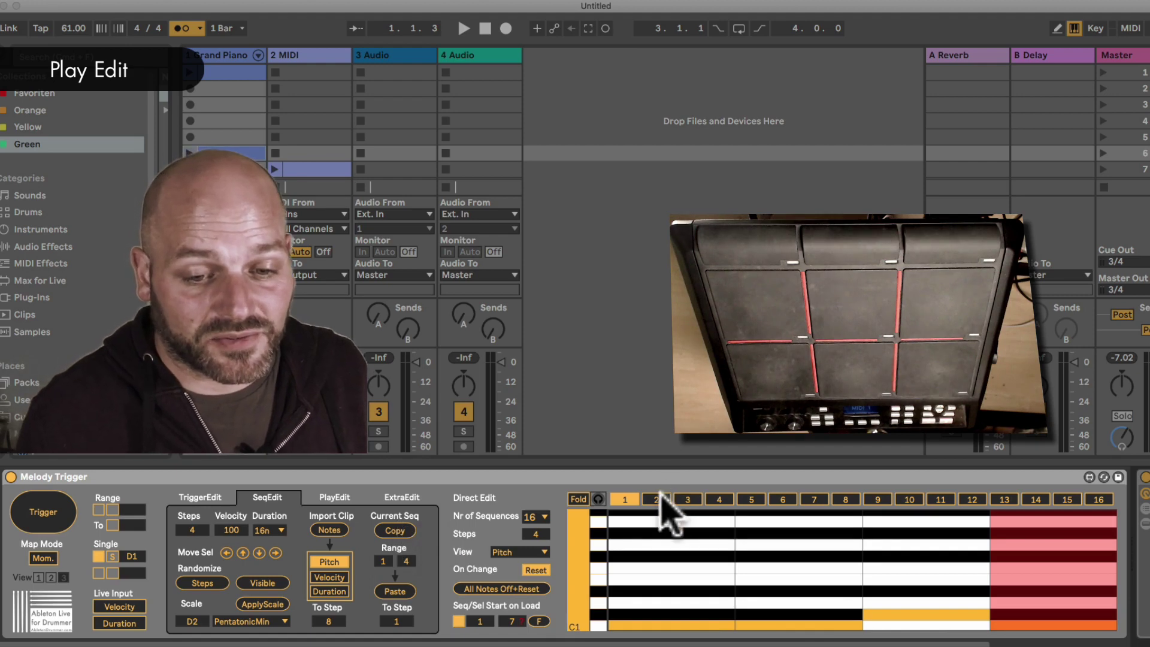
click(656, 499)
click(396, 590)
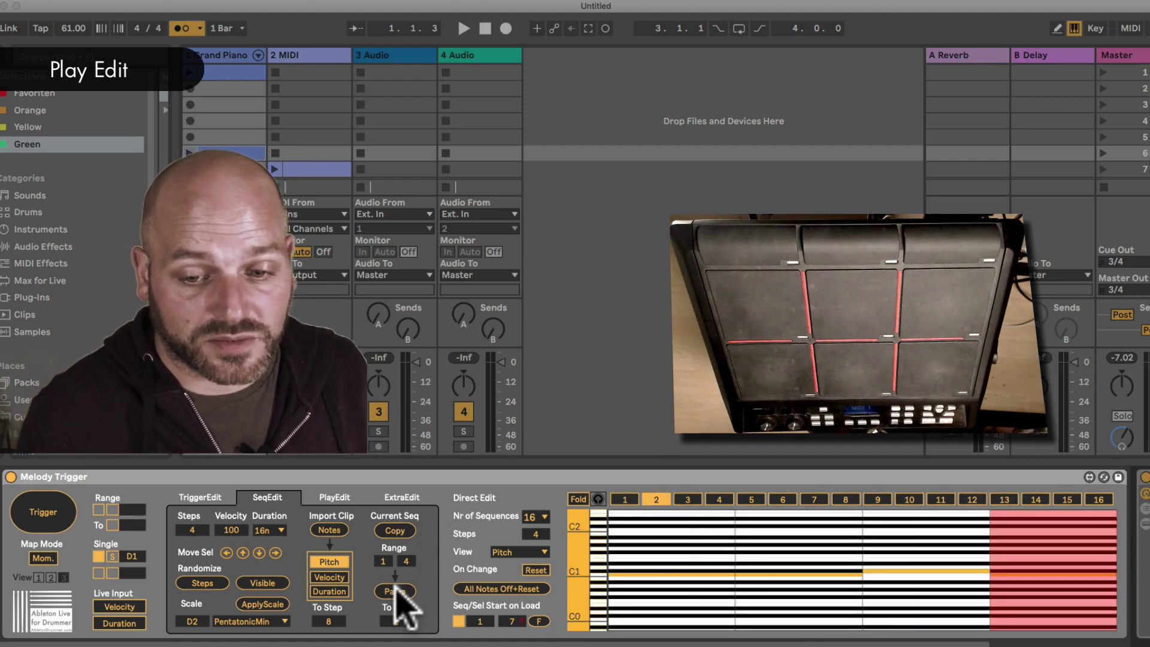
Raise the pitch of steps 1, 2 and 4 in sequence 2 to D#1.
click(578, 500)
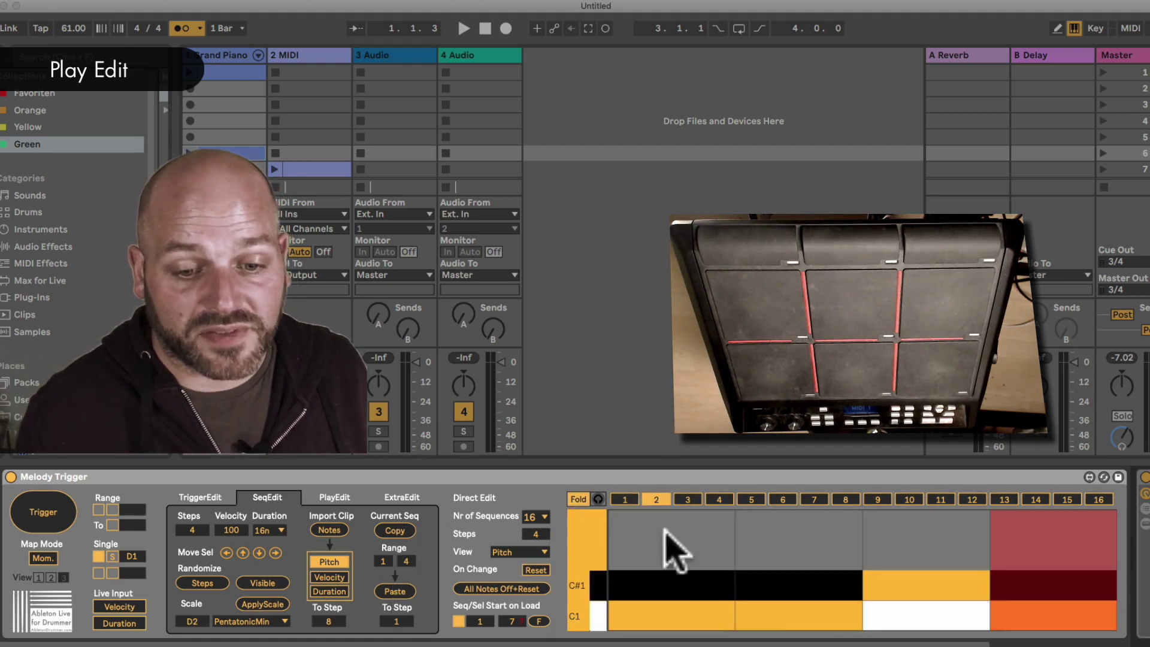
click(578, 500)
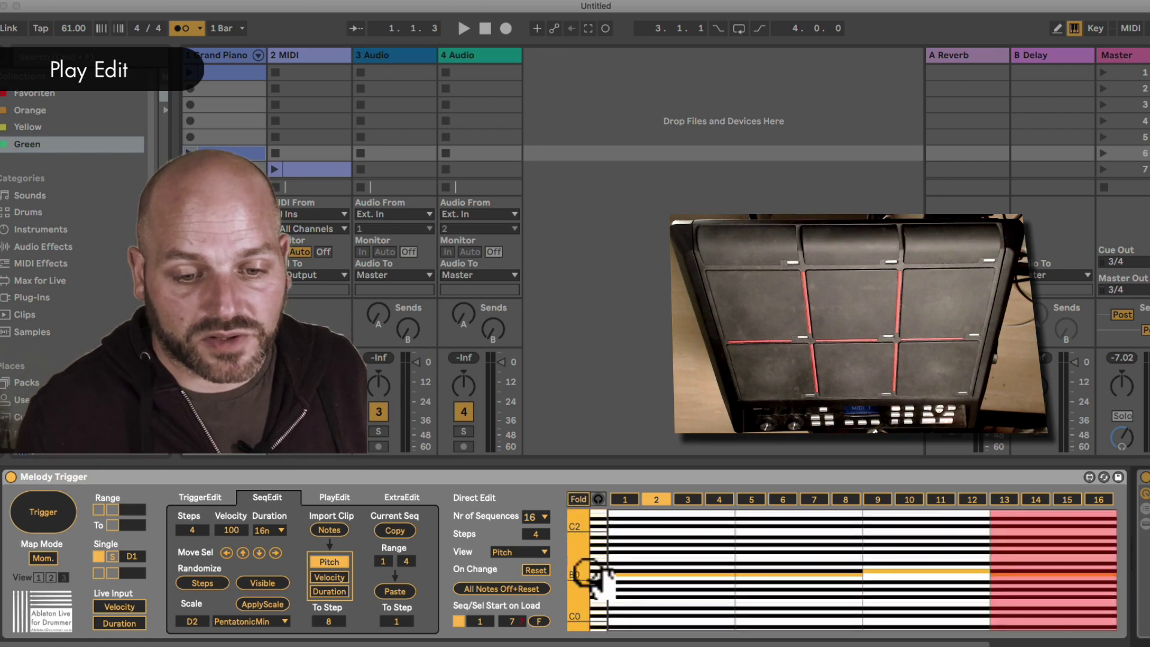
drag(599, 576, 615, 557)
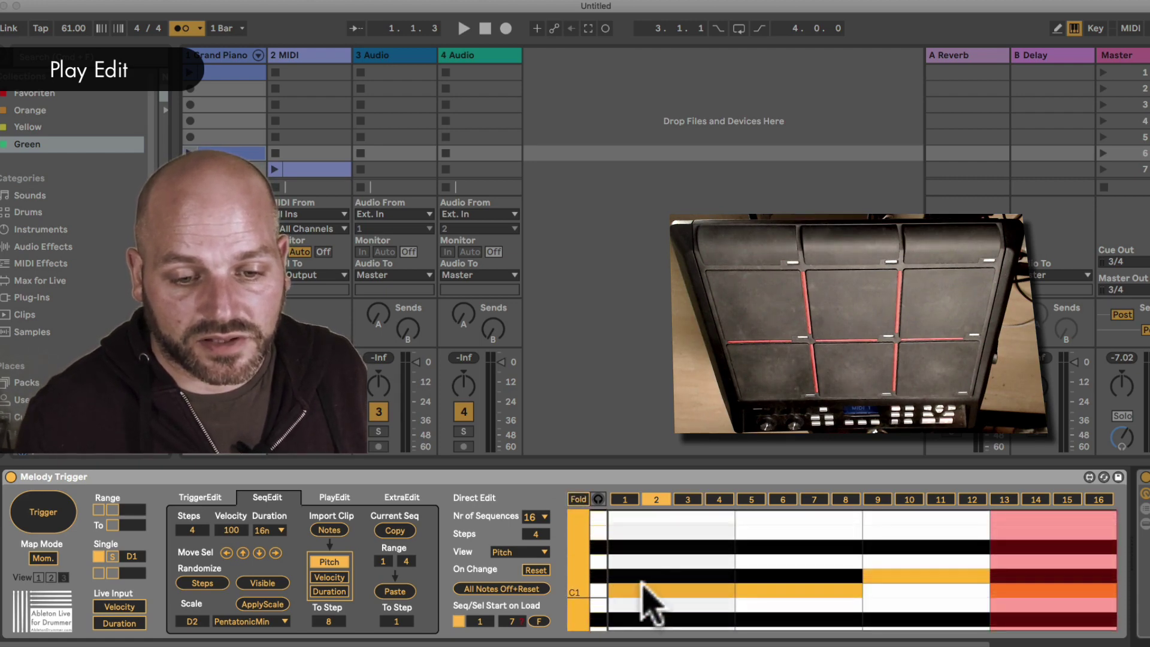
drag(647, 602, 648, 566)
click(773, 590)
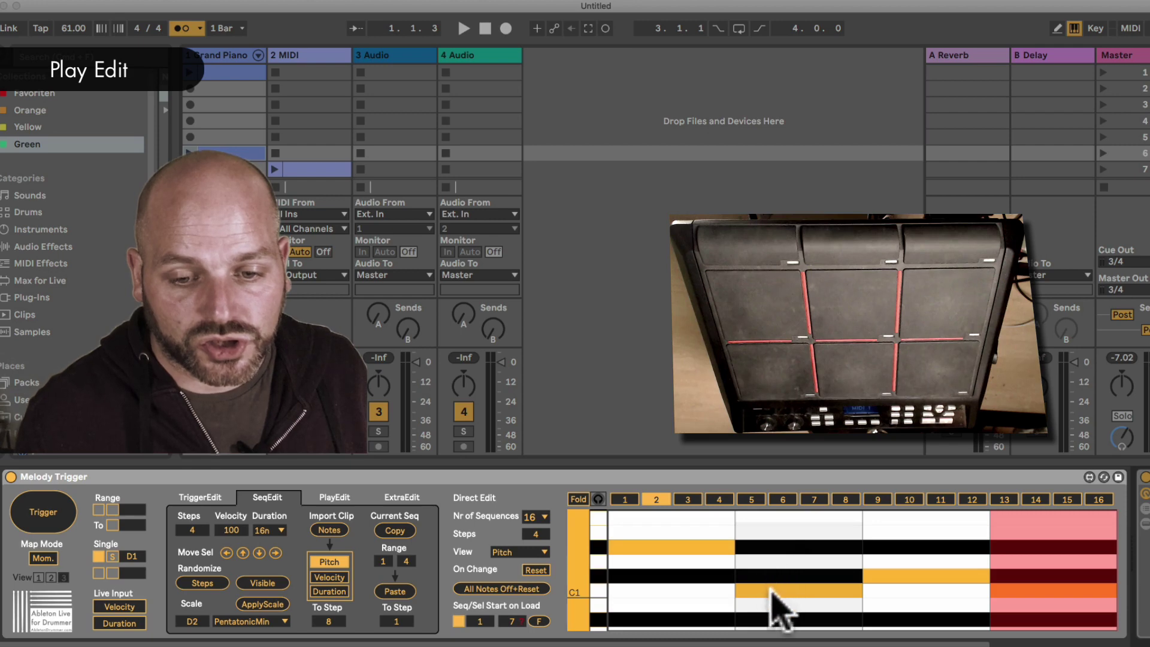
drag(770, 589, 768, 547)
drag(1045, 590, 1043, 544)
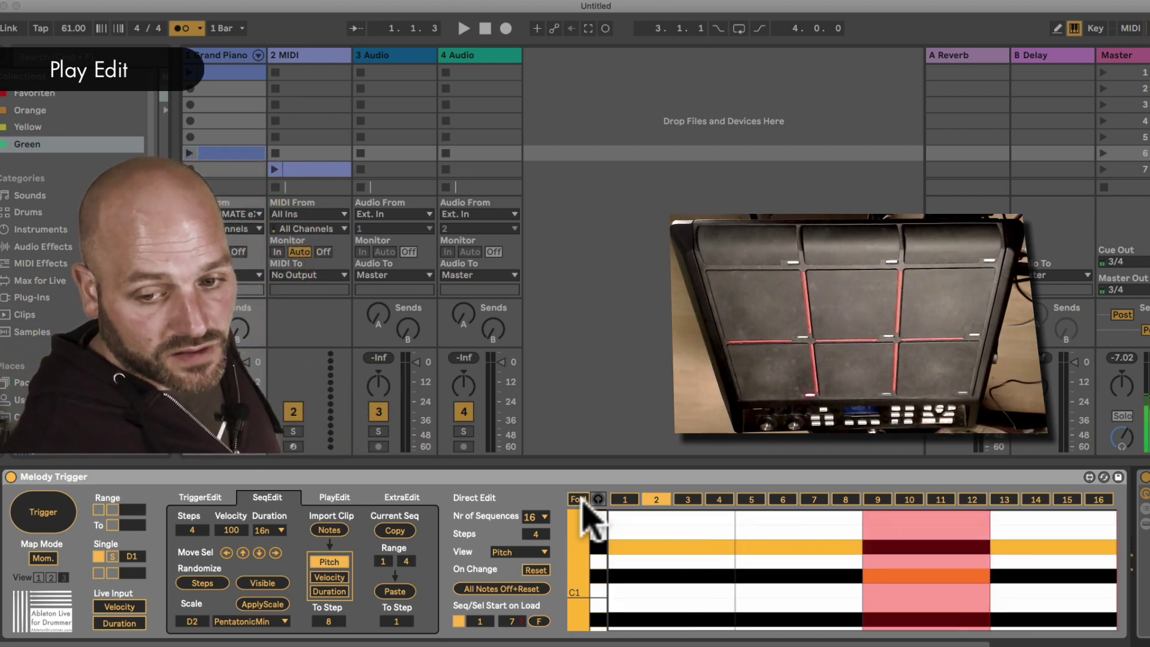
Switch from sequence 1 to sequence 2 for comparison and set the number of sequences to 2.
click(623, 500)
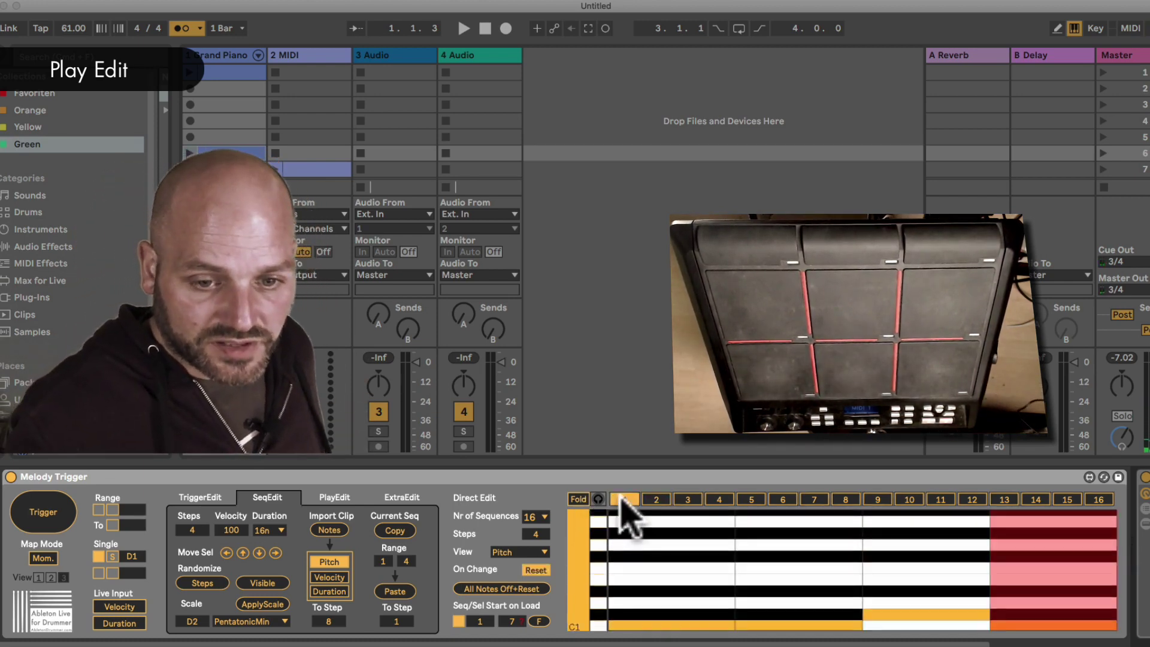
click(659, 500)
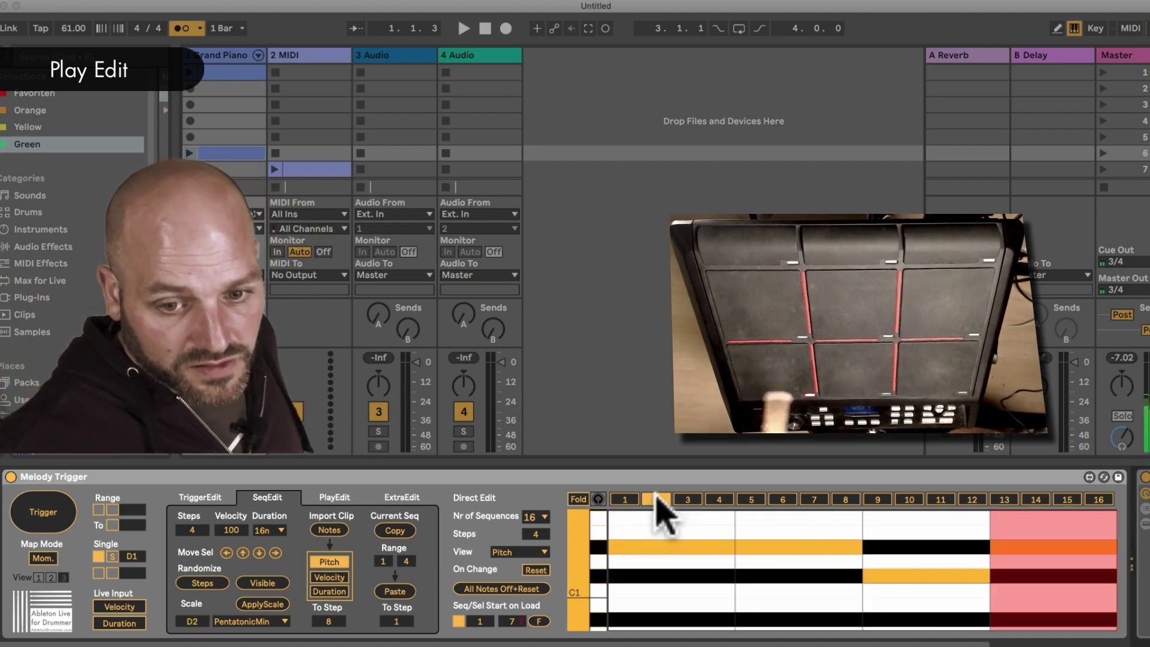
click(538, 517)
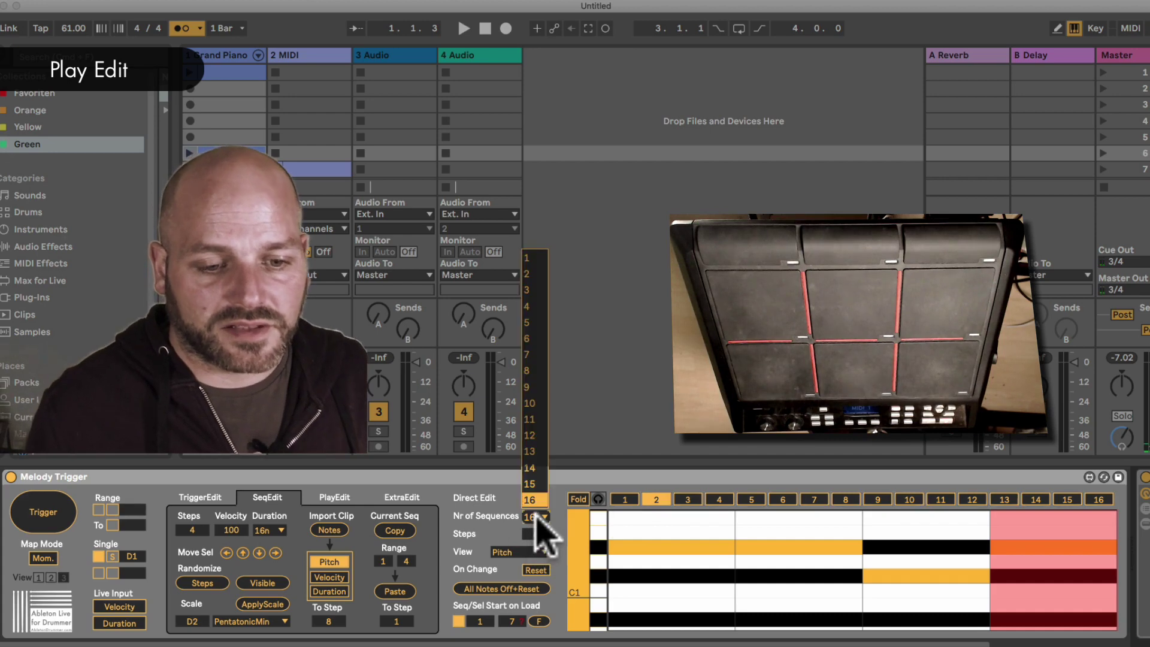
click(536, 276)
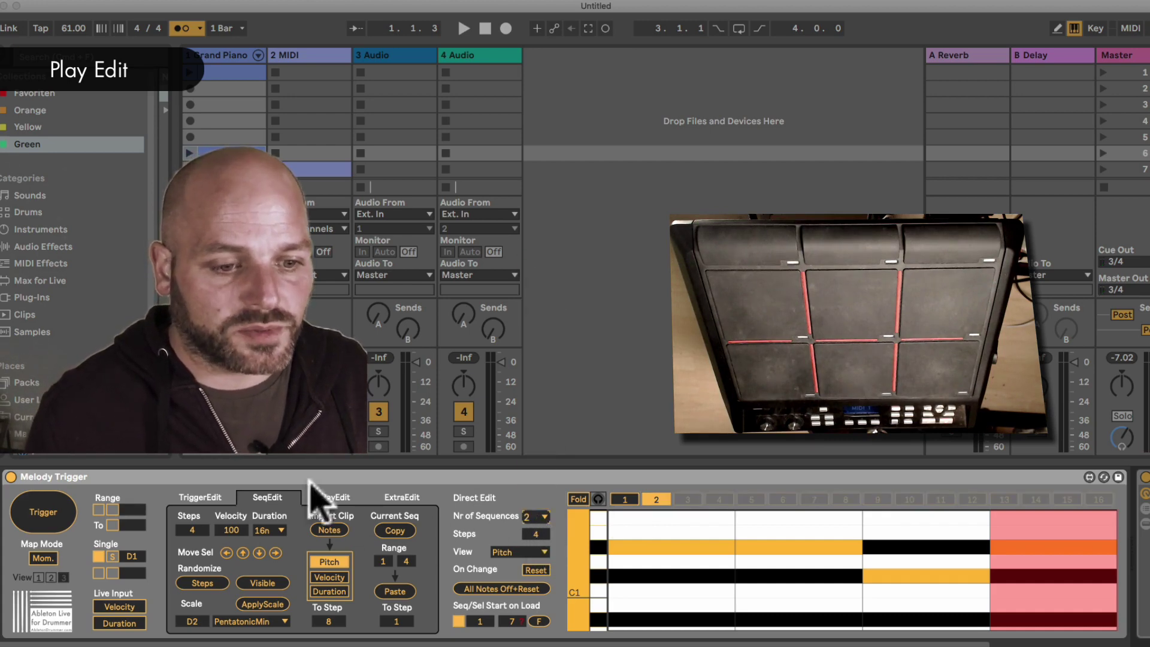
In PlayEdit, step forward through the sequences starting from sequence 1 and map the next-sequence function to note C#1.
click(333, 497)
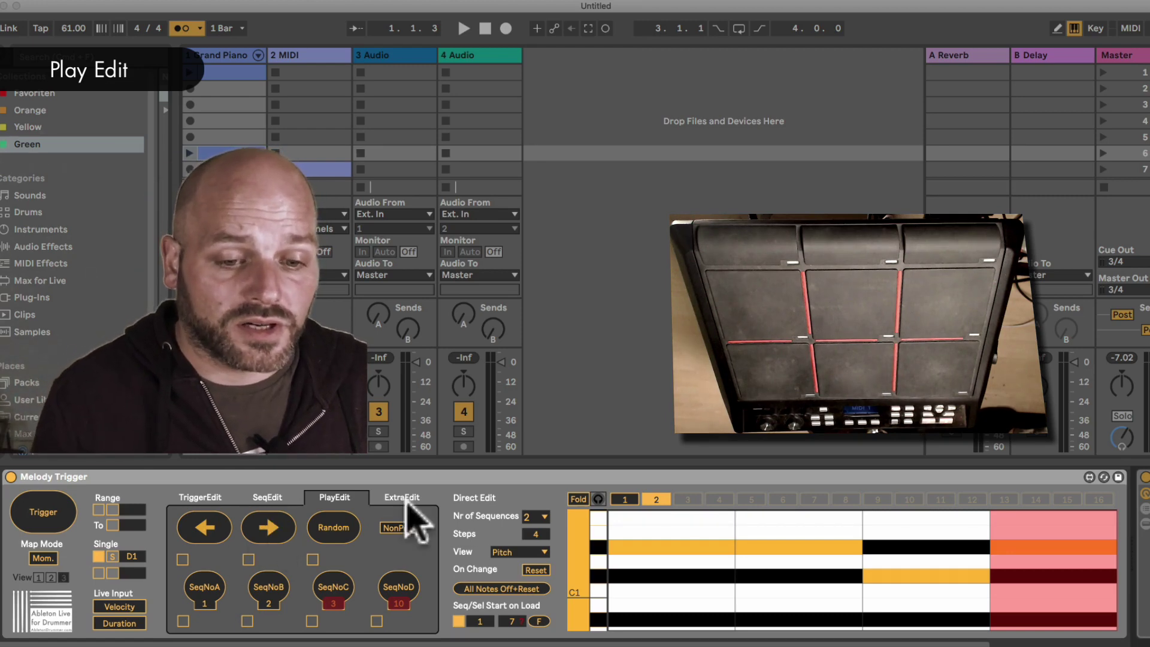
click(626, 501)
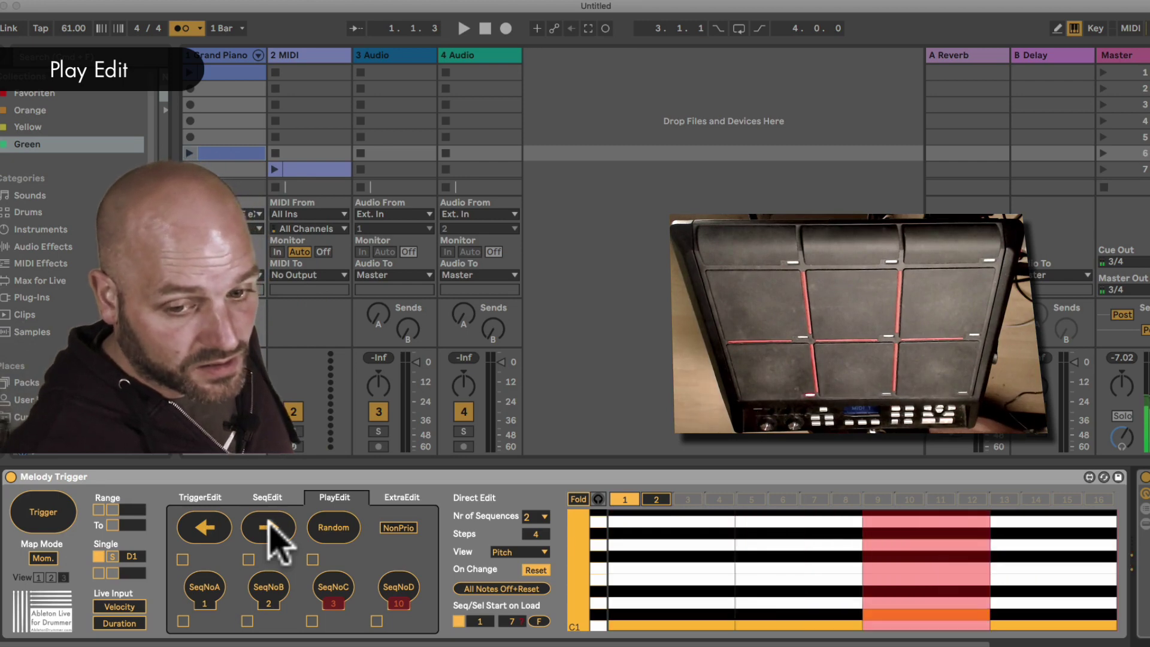
click(269, 523)
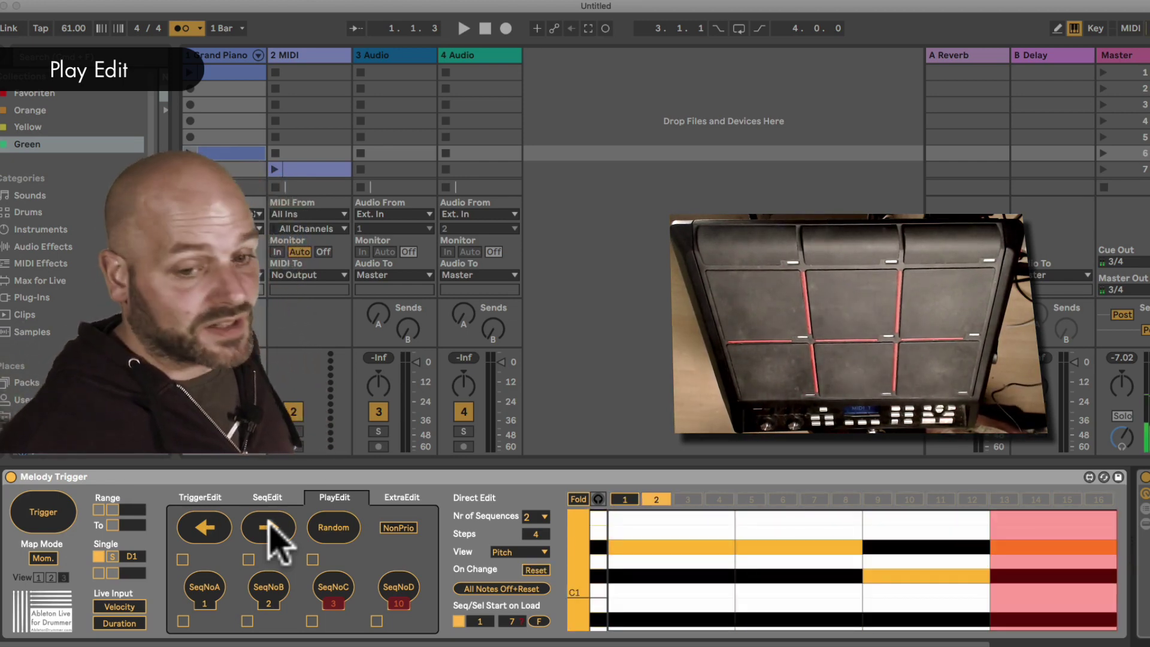
click(269, 528)
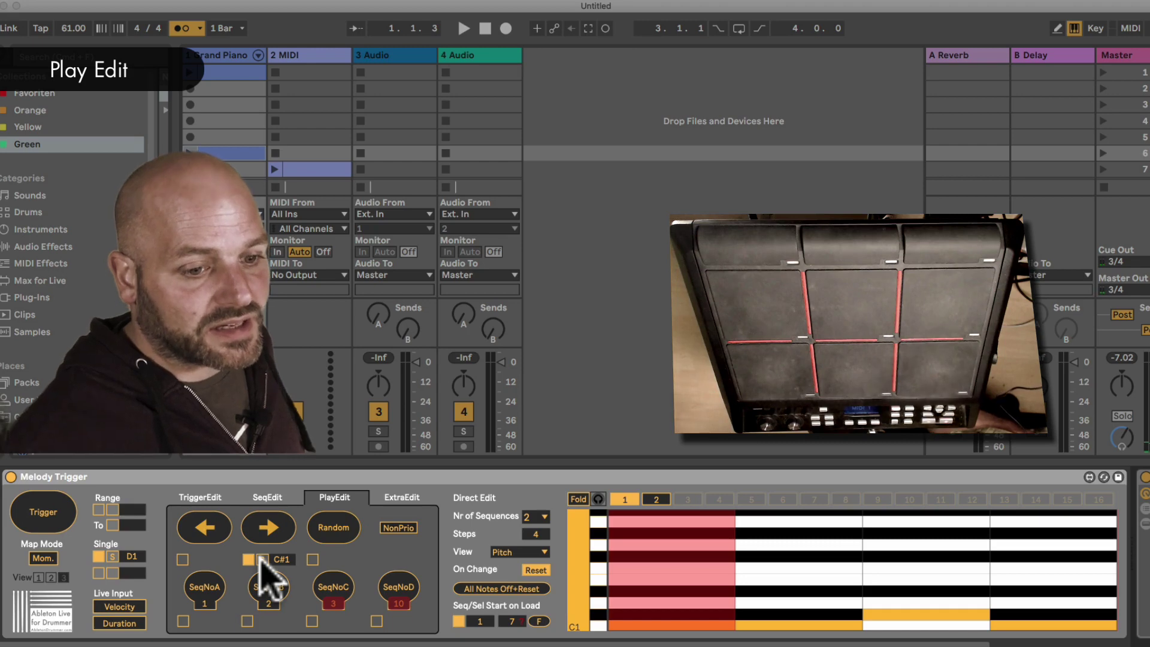
Assign C#1 as a second single trigger note and switch the PlayEdit priority setting to Prio.
click(200, 496)
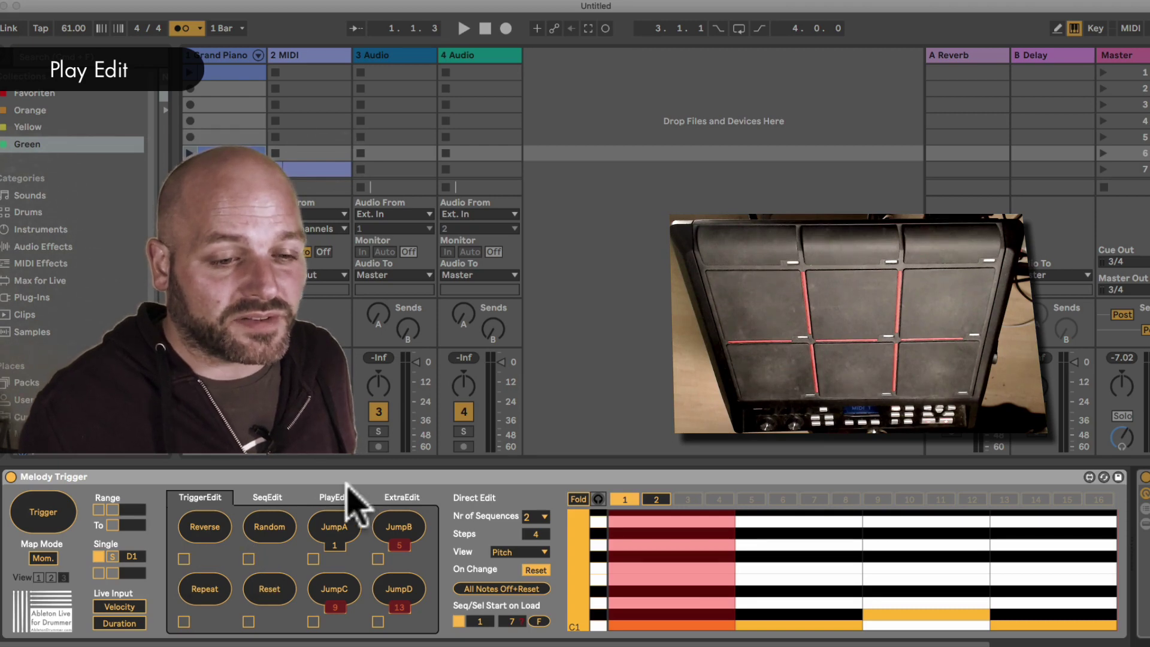
click(336, 497)
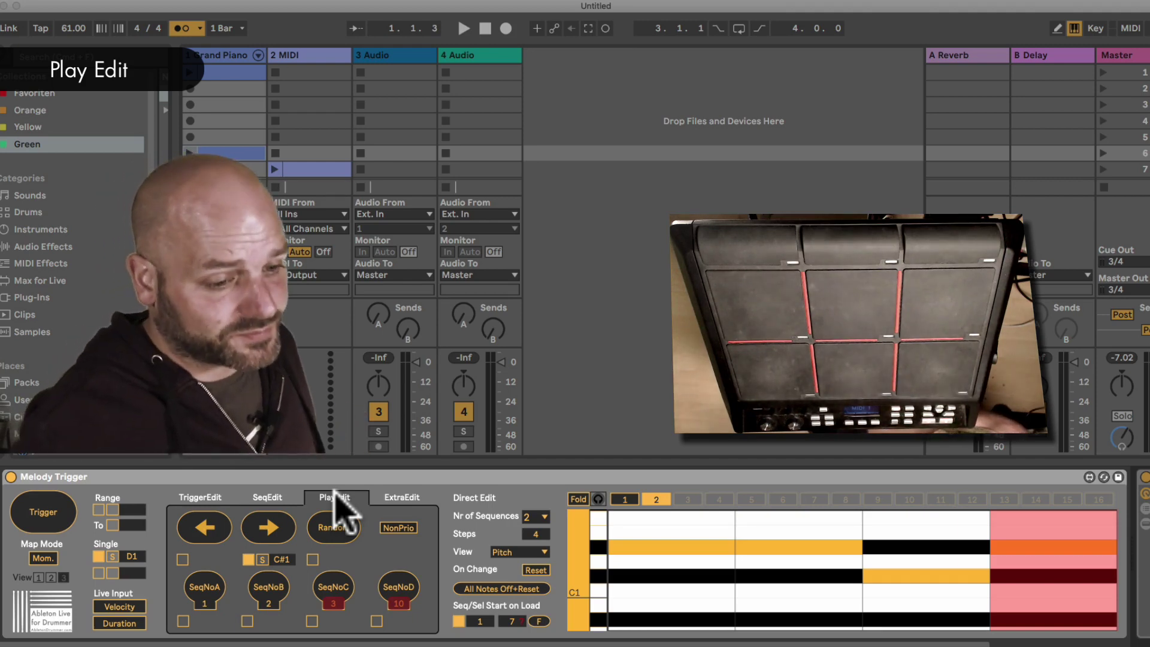
click(98, 573)
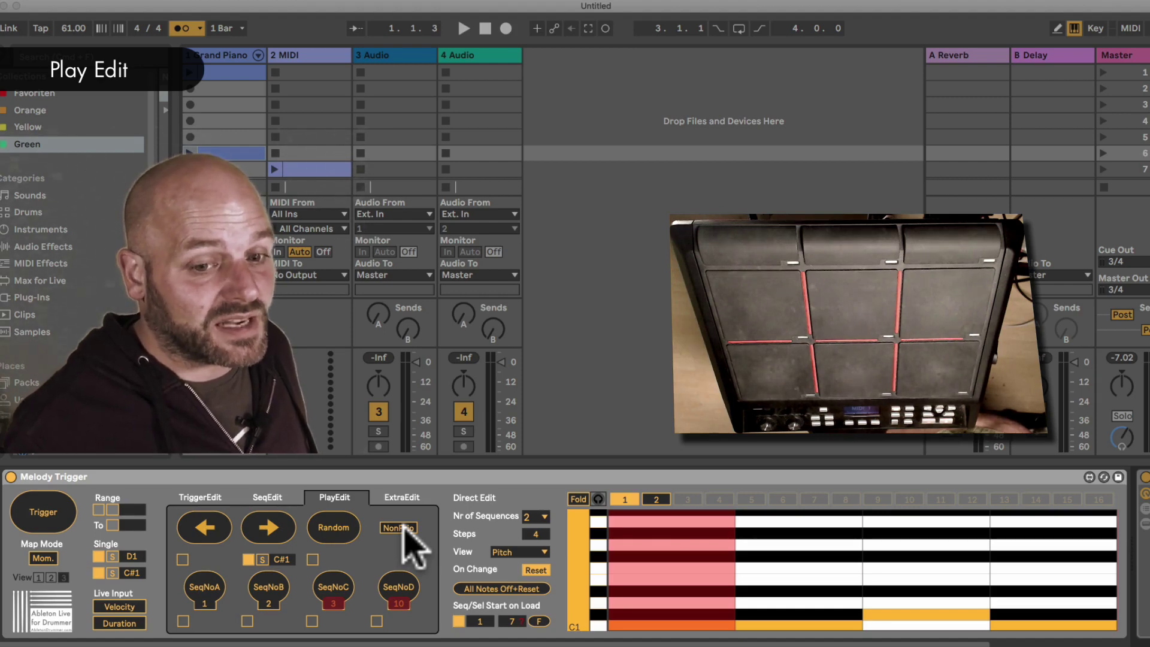
click(658, 499)
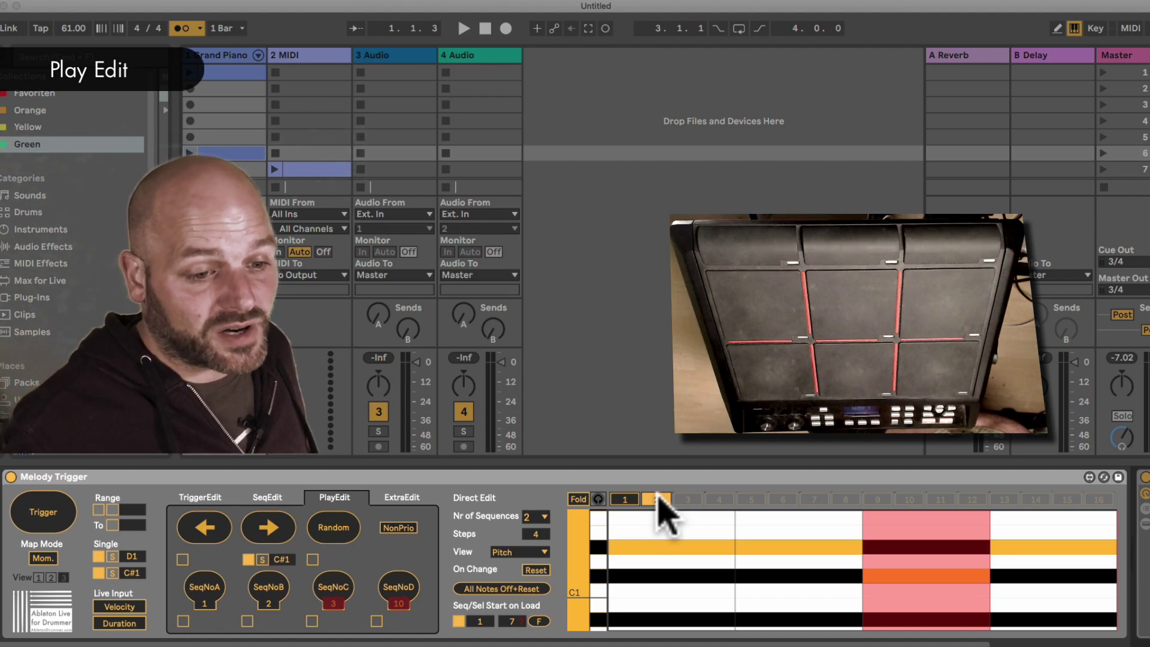
click(398, 528)
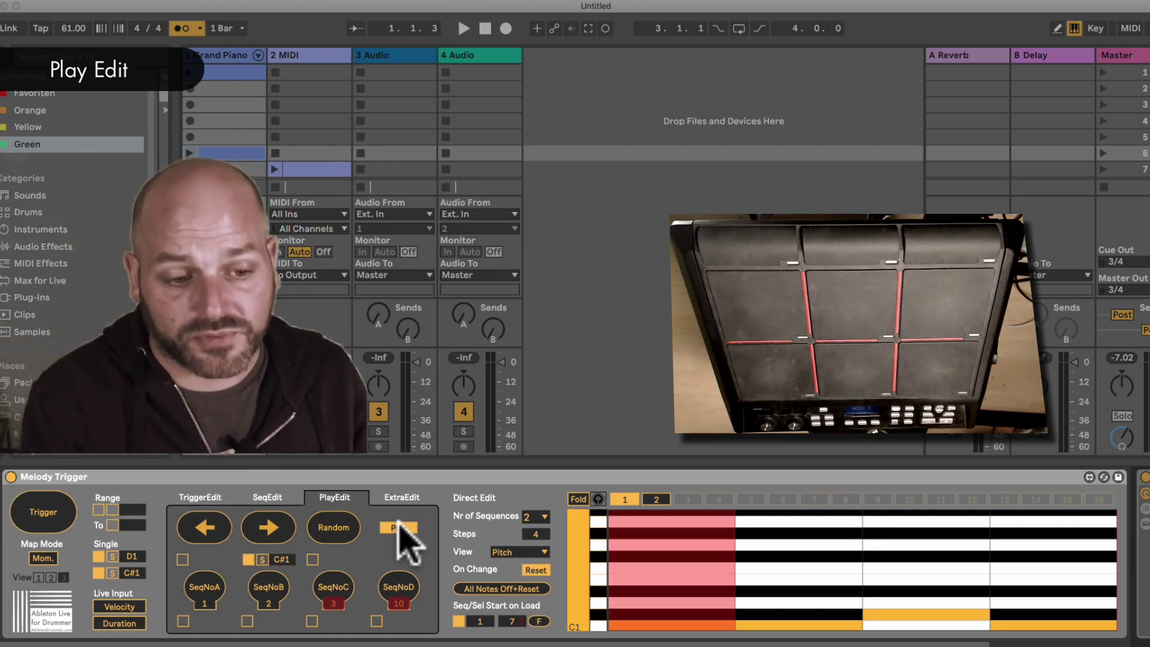
Turn off the note mapping of the next-sequence function and use Random to switch sequences.
click(248, 559)
click(339, 526)
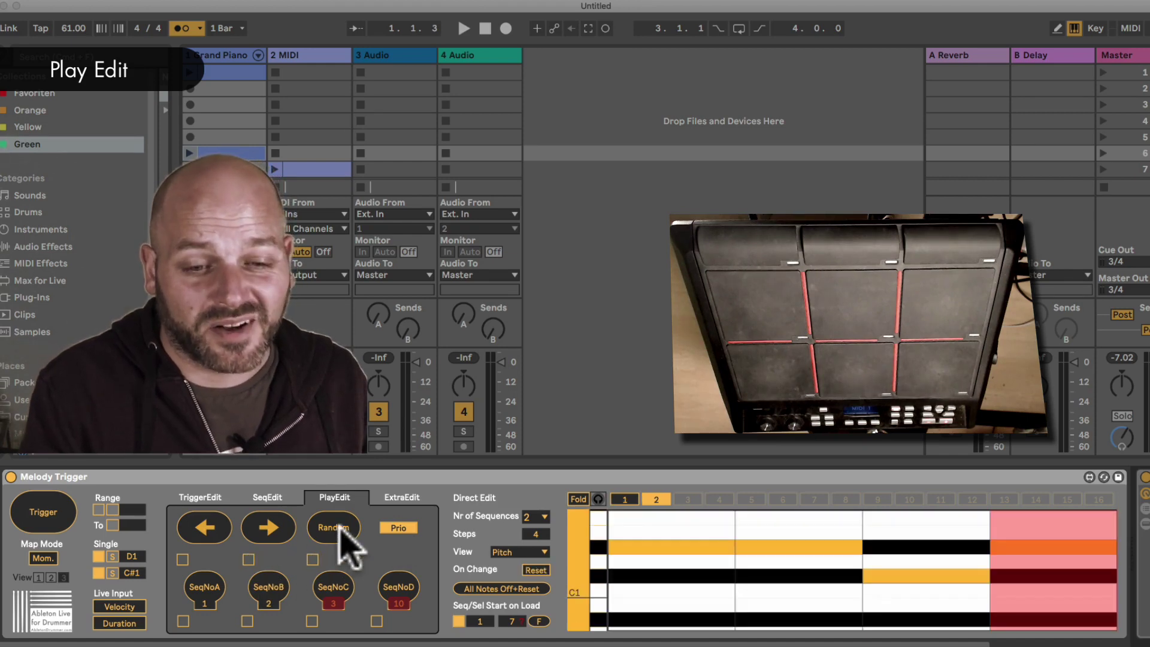
click(339, 526)
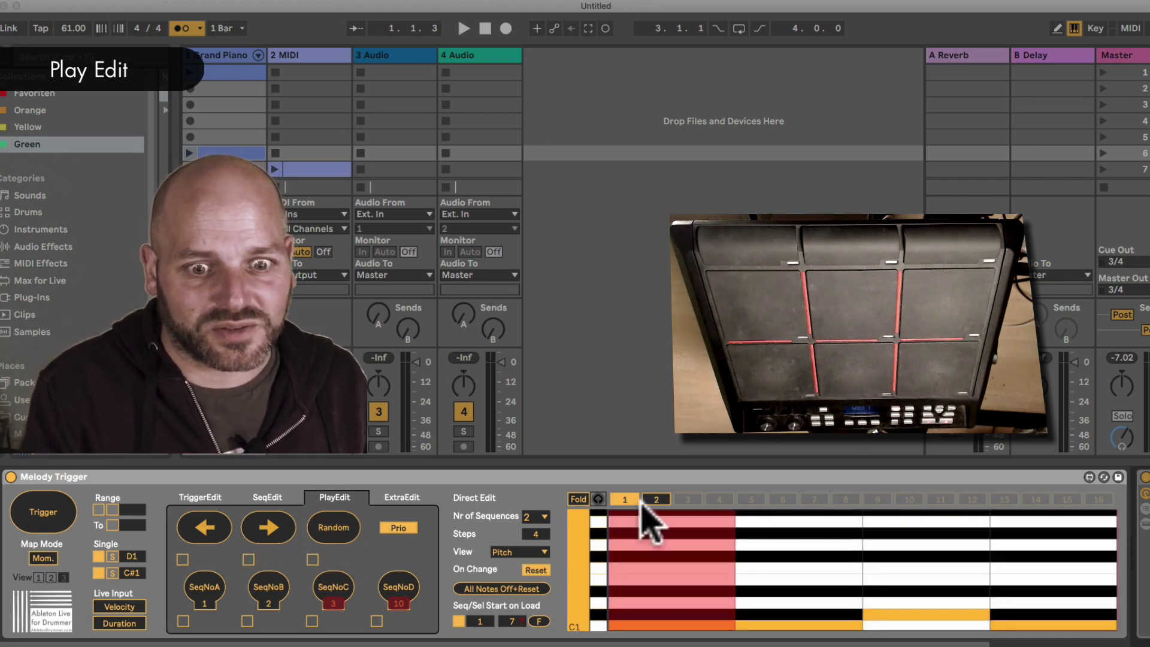
Set the number of sequences to 4 and repeatedly select a random sequence.
click(544, 517)
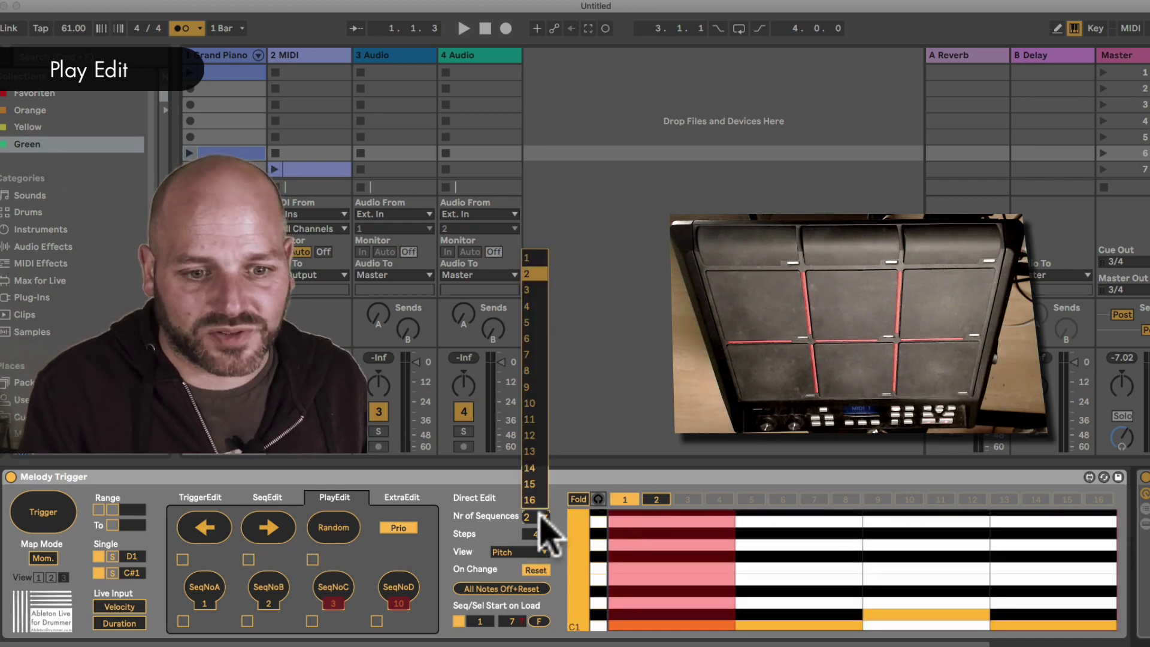
click(534, 306)
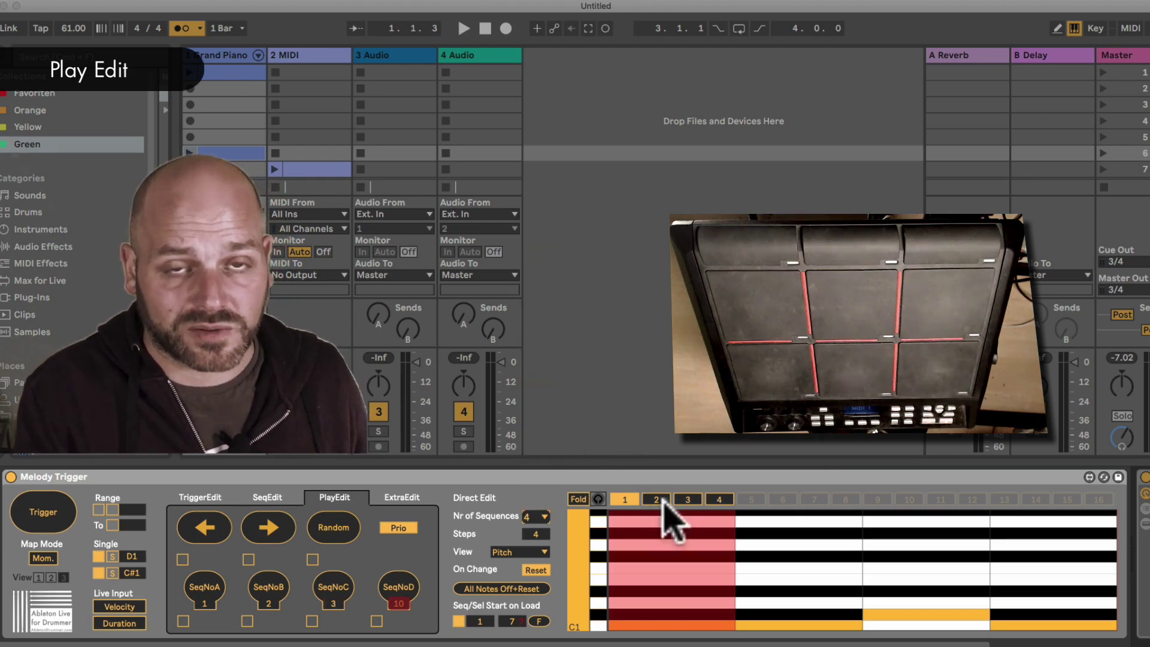
click(331, 521)
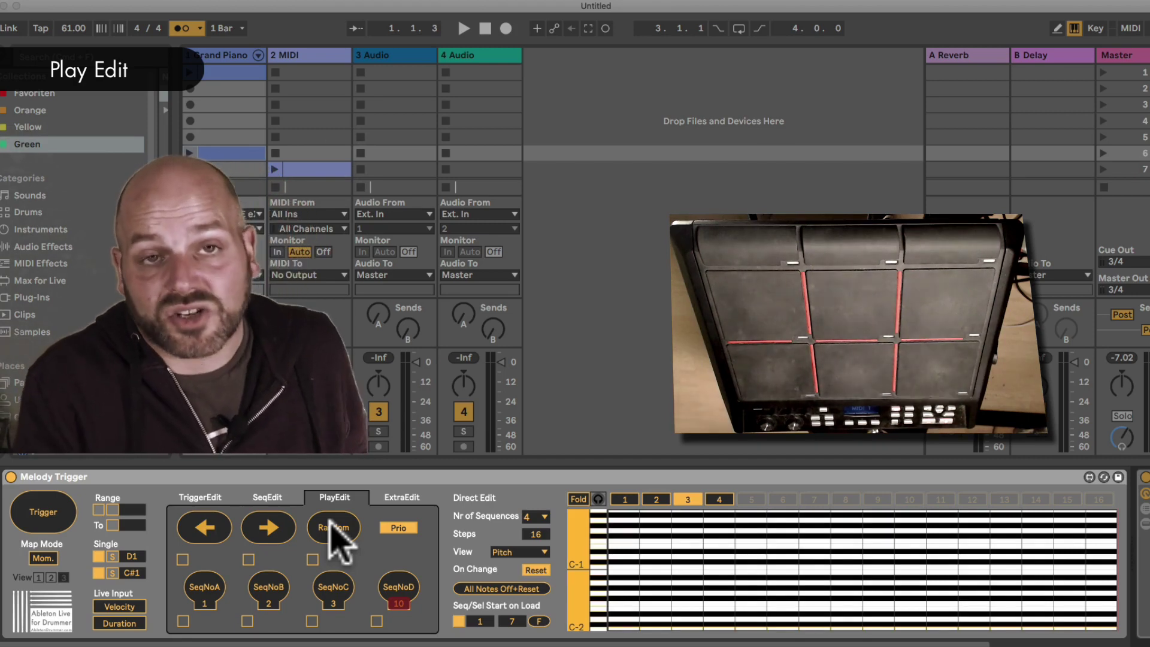
click(329, 520)
click(329, 520)
click(330, 520)
click(329, 520)
click(329, 520)
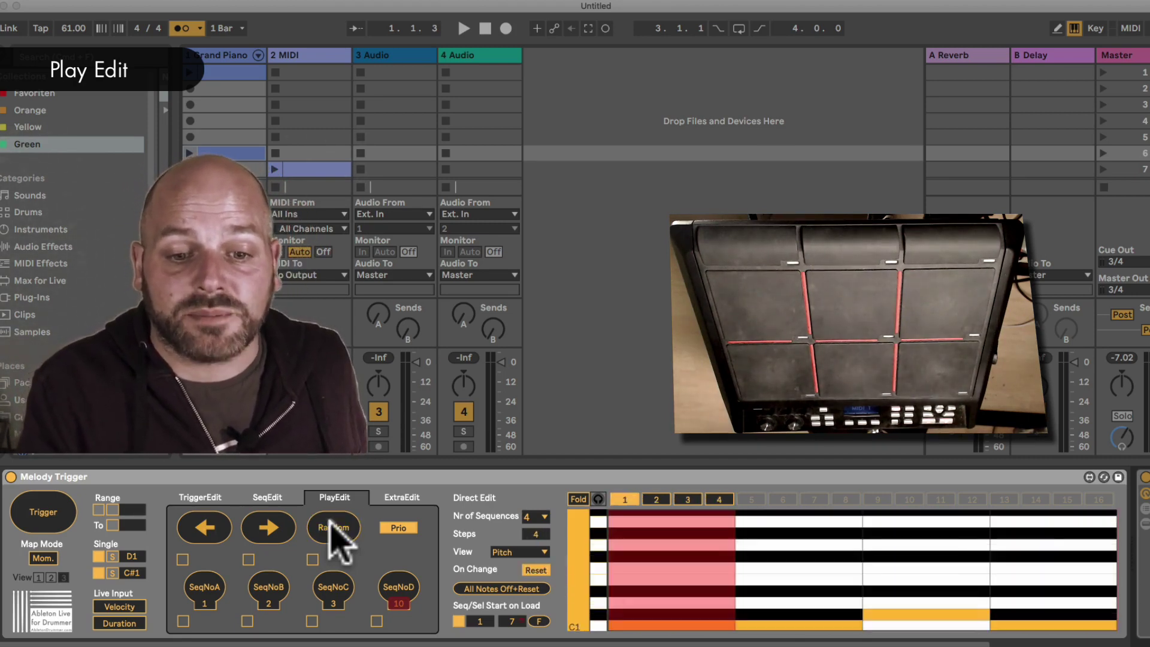
click(333, 529)
click(333, 529)
click(333, 529)
click(333, 528)
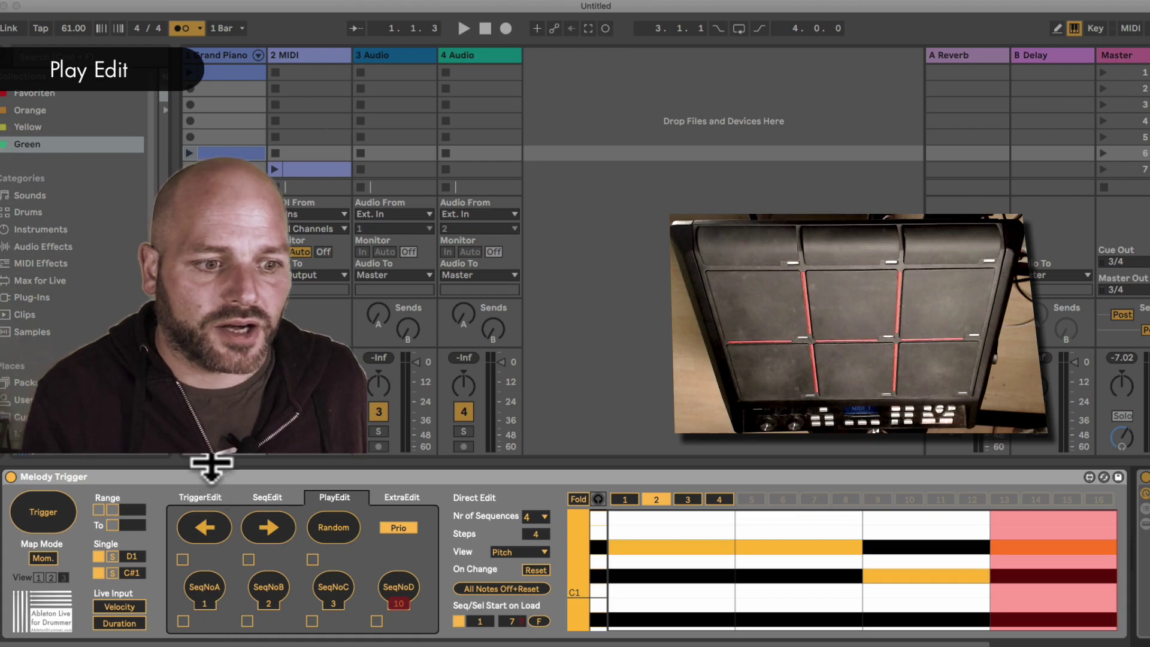
Recall sequence 1 with SeqNoA and sequence 3 with SeqNoC in PlayEdit.
click(198, 498)
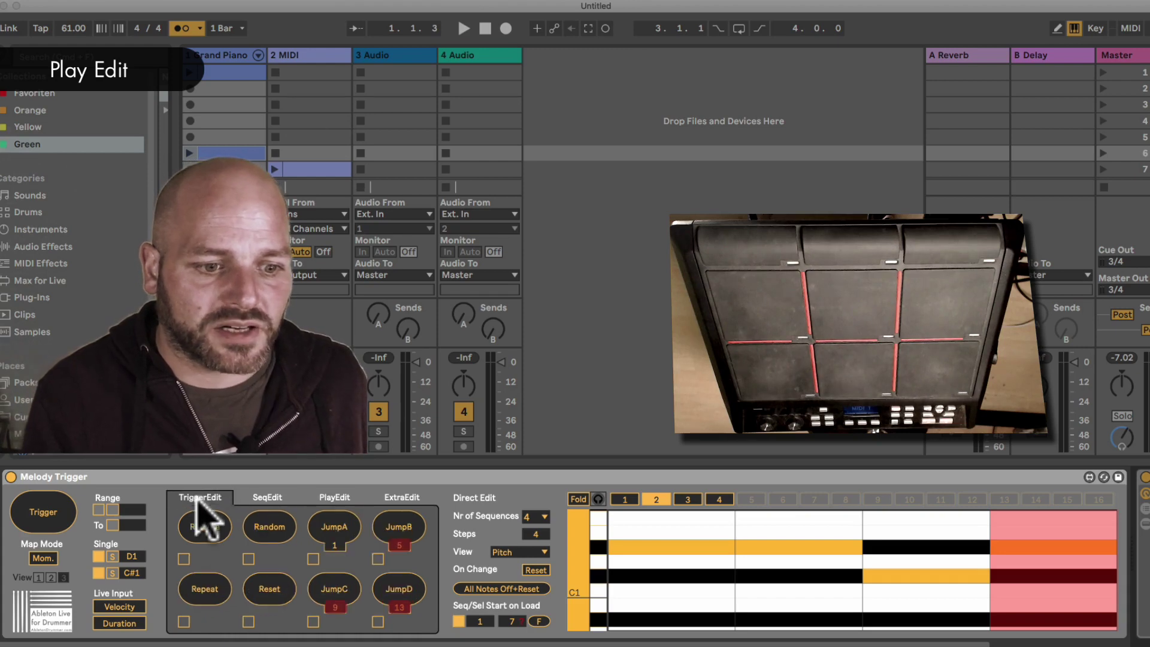
click(335, 497)
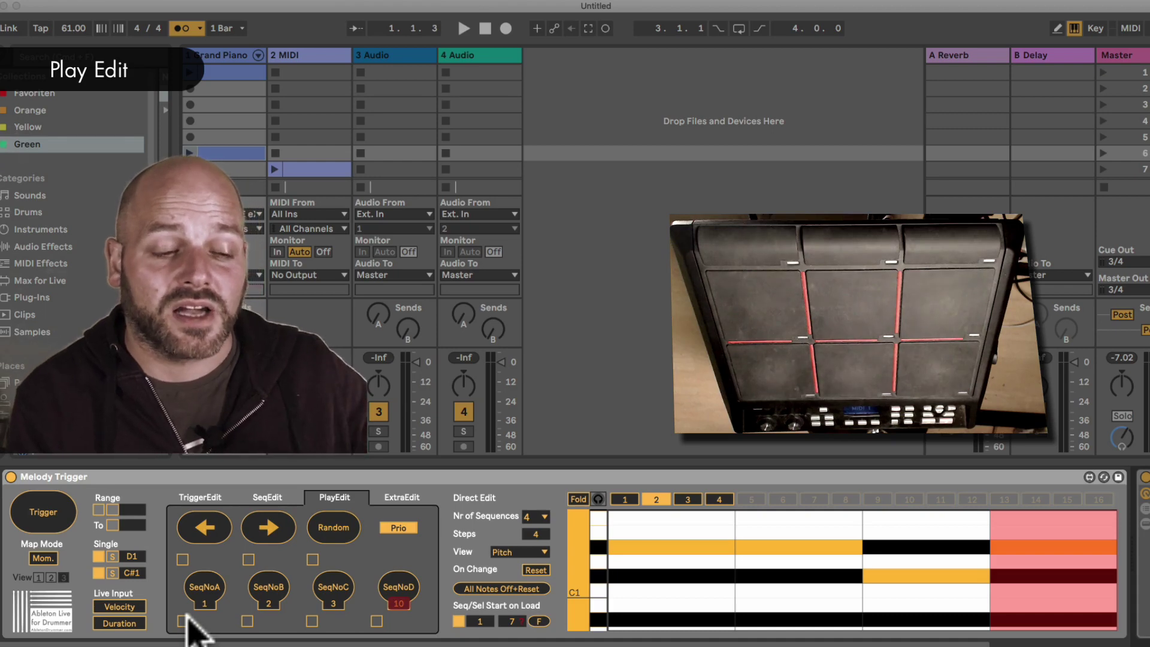
click(207, 580)
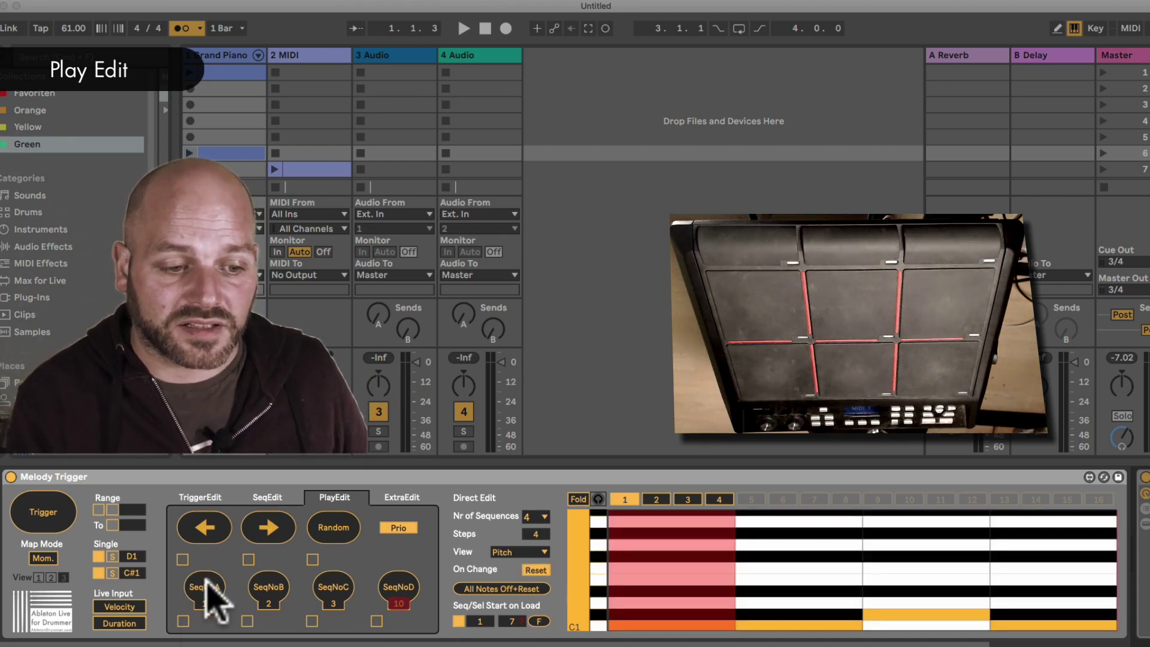
click(334, 585)
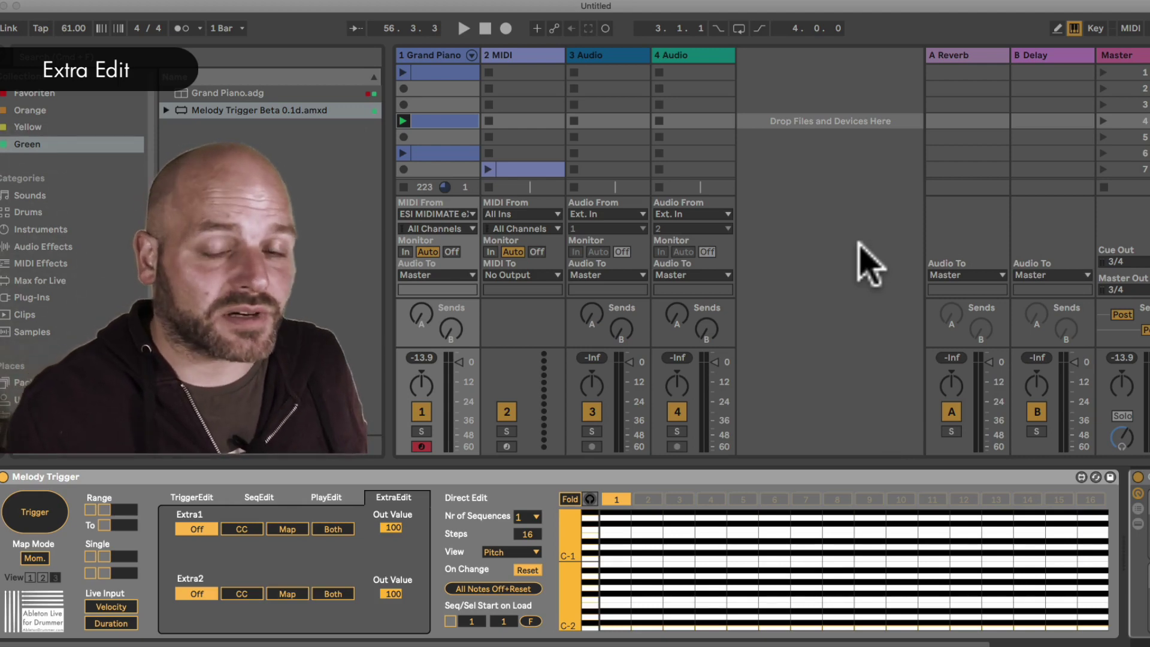
Switch the step display from Pitch to Extra1 and on to Extra2.
click(532, 551)
click(497, 623)
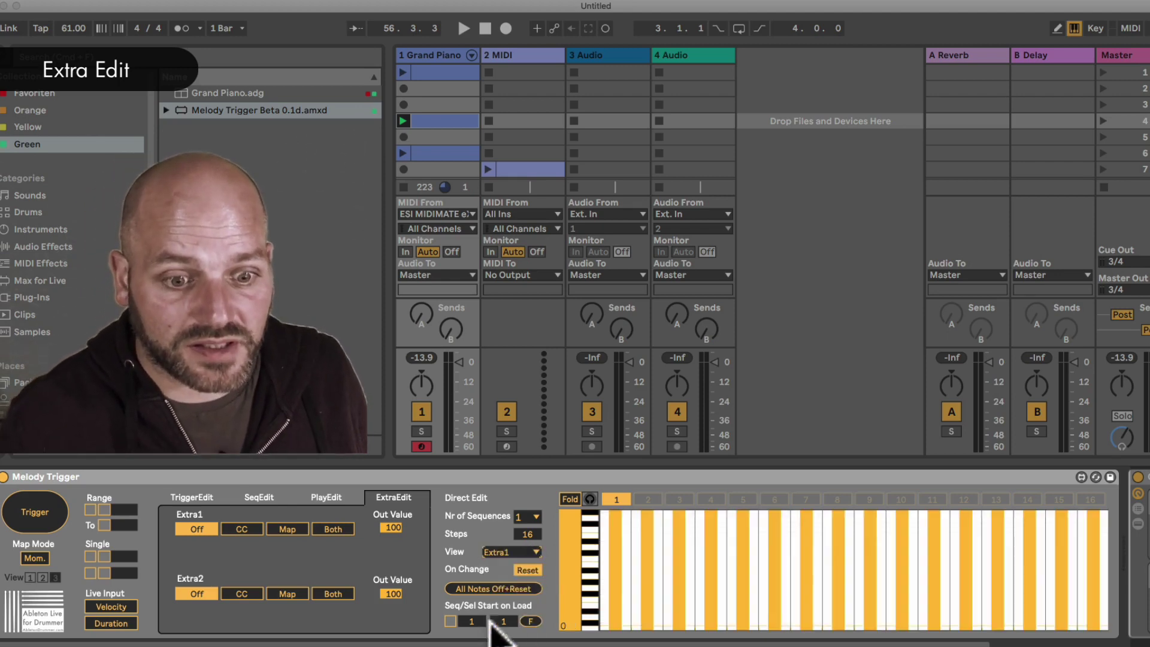
click(510, 552)
click(516, 636)
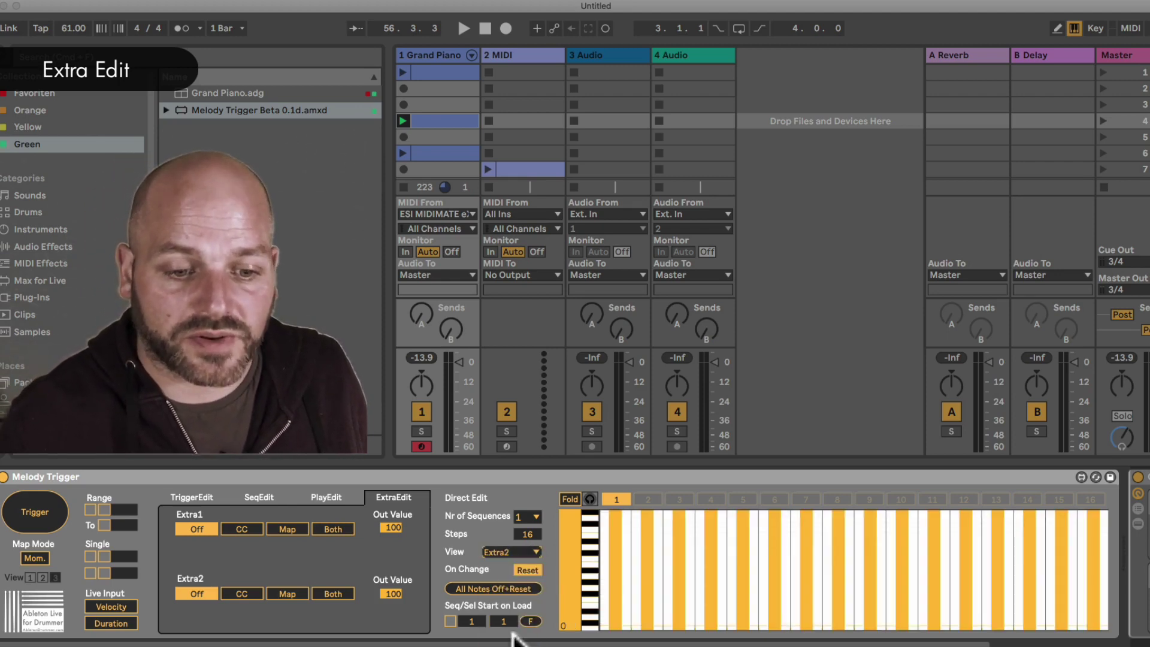
Draw varying step values across the 16 steps in the Extra1 view and another curve in the Extra2 view.
click(522, 550)
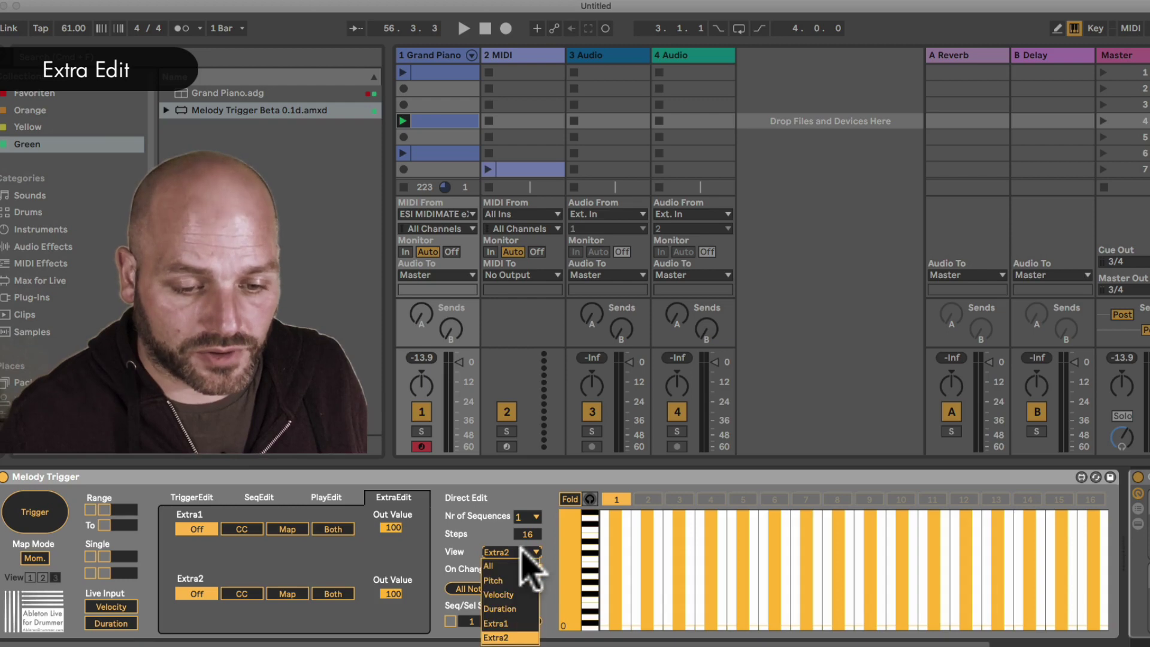
click(520, 618)
mouse_move(614, 567)
mouse_down()
mouse_move(671, 556)
mouse_move(866, 597)
mouse_move(987, 586)
mouse_move(1086, 553)
mouse_move(1104, 529)
mouse_move(902, 582)
mouse_move(651, 568)
mouse_move(598, 551)
mouse_move(618, 522)
mouse_move(757, 565)
mouse_move(959, 569)
mouse_move(1089, 552)
mouse_move(1108, 528)
mouse_move(1016, 575)
mouse_move(895, 603)
mouse_move(735, 602)
mouse_move(635, 551)
mouse_up()
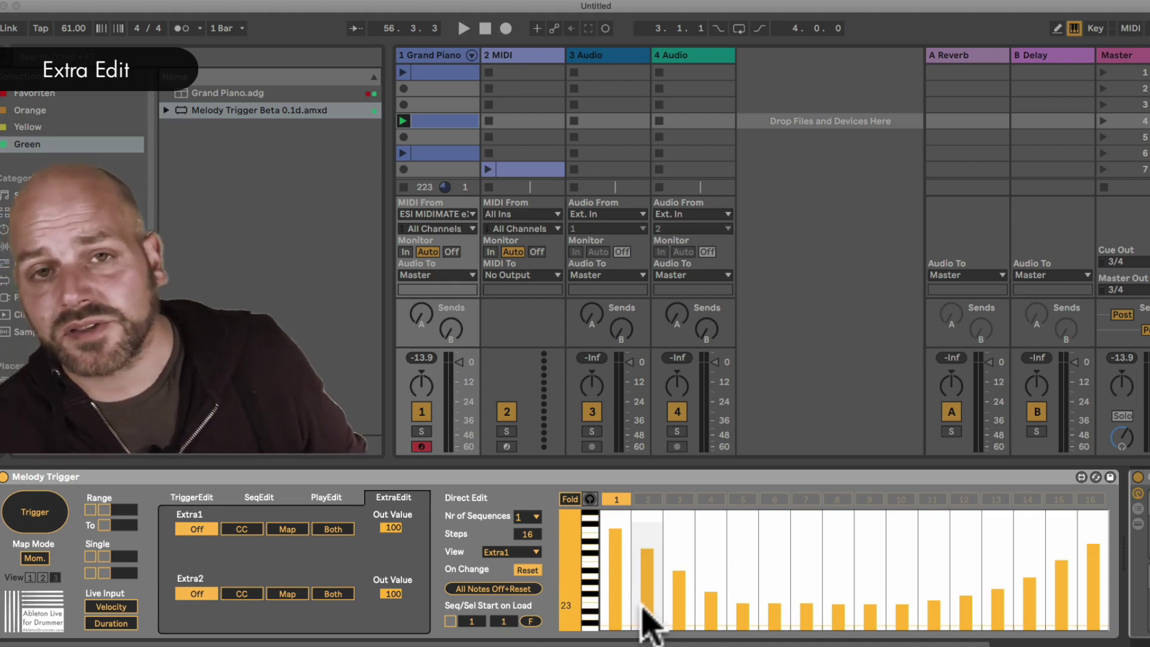
click(513, 552)
click(507, 638)
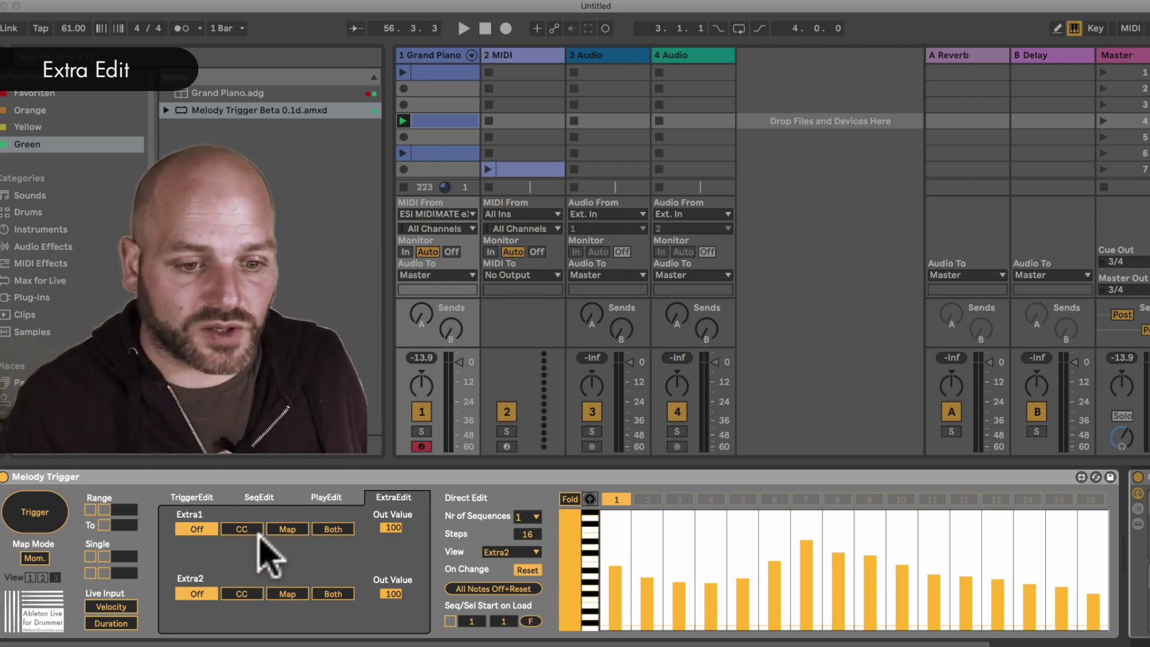
Redraw the Extra1 values as a rising ramp and set the number of steps to 9.
click(527, 551)
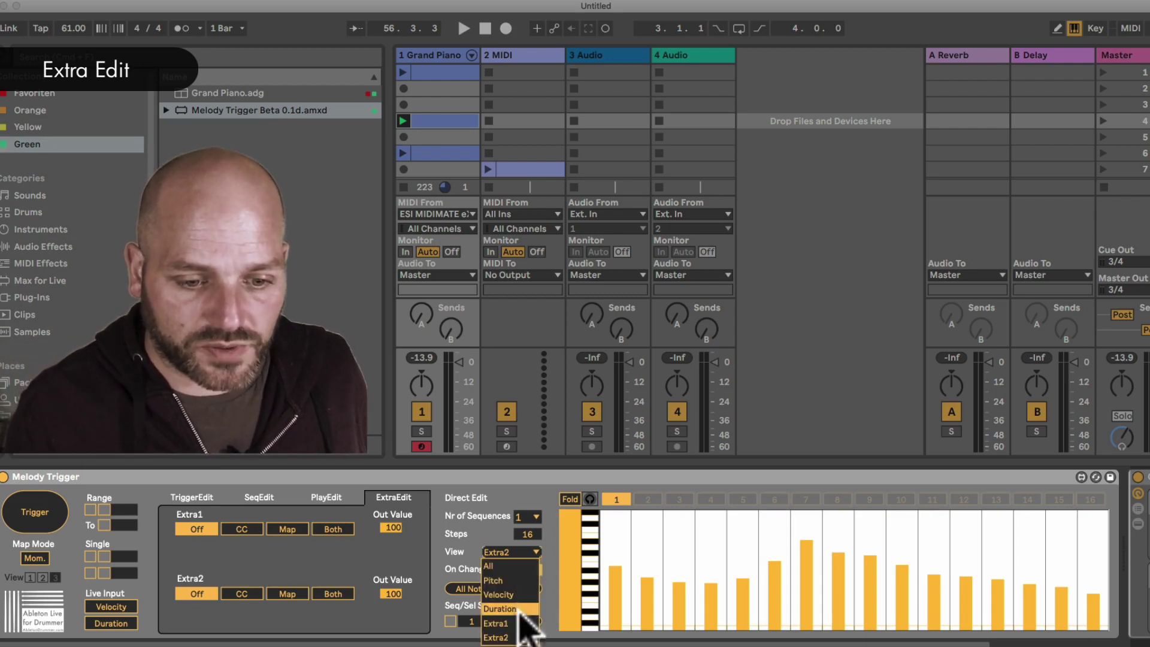
click(521, 623)
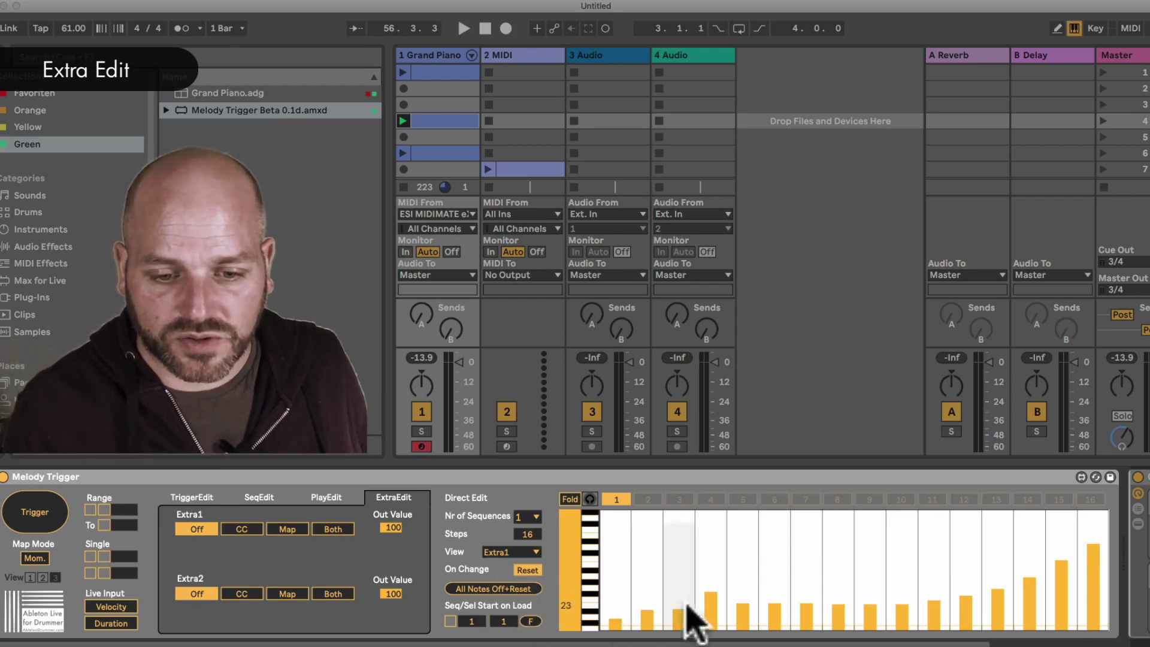
drag(689, 611, 907, 520)
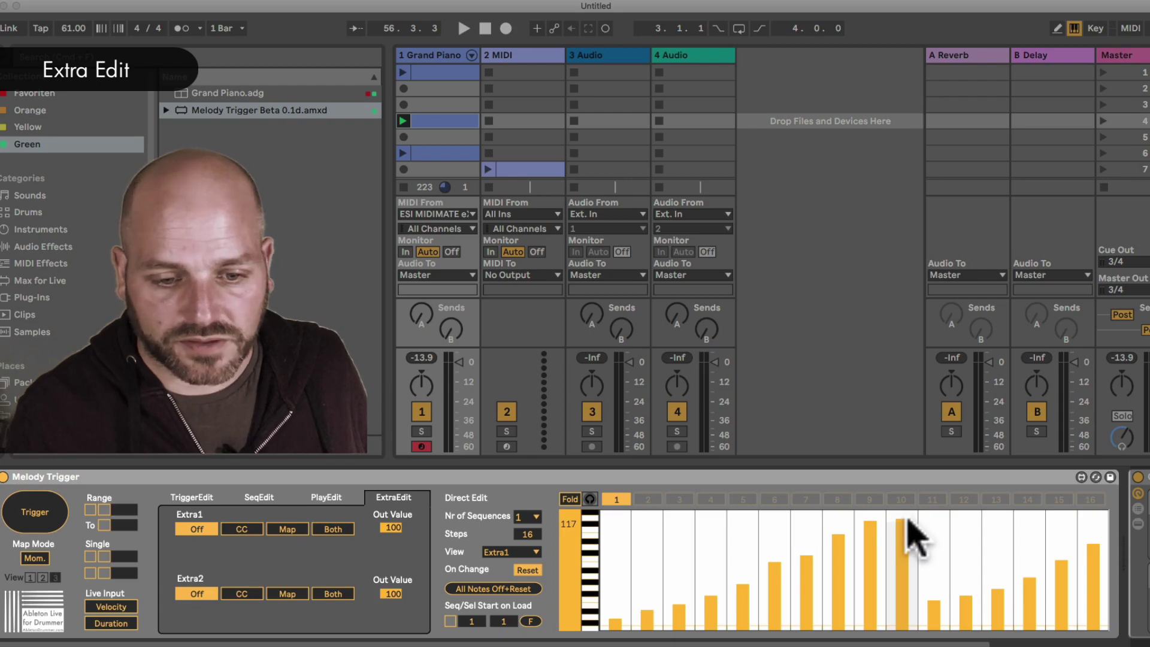
drag(540, 530, 542, 558)
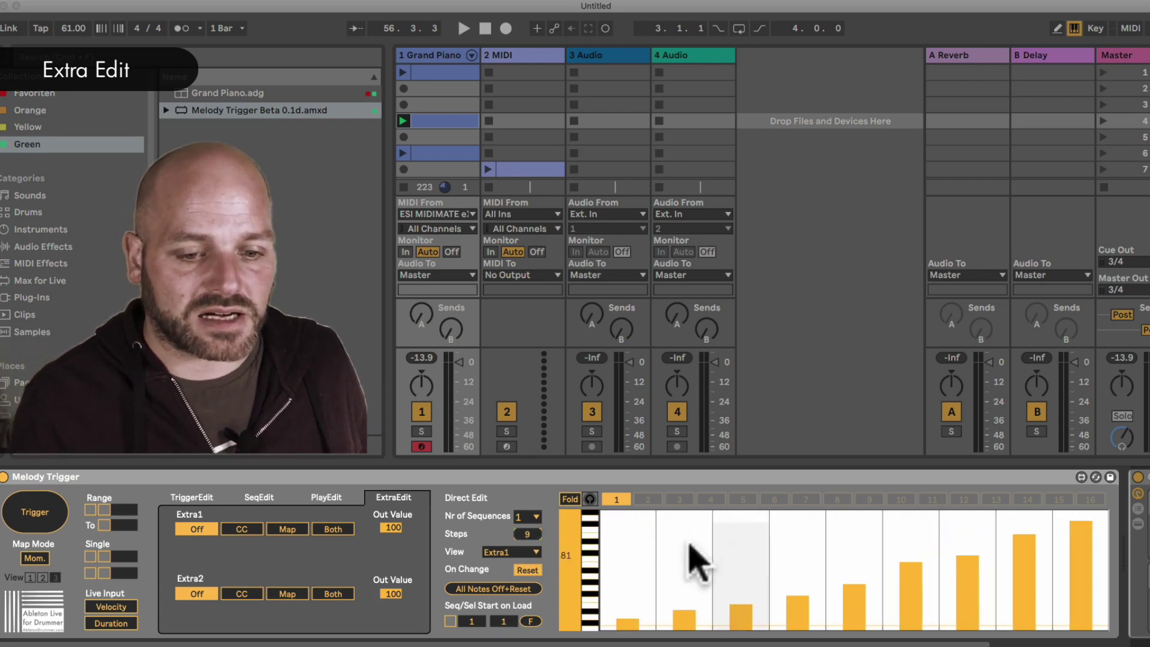
Assign D1 as a single trigger note and randomize the sequence's steps in SeqEdit.
click(90, 573)
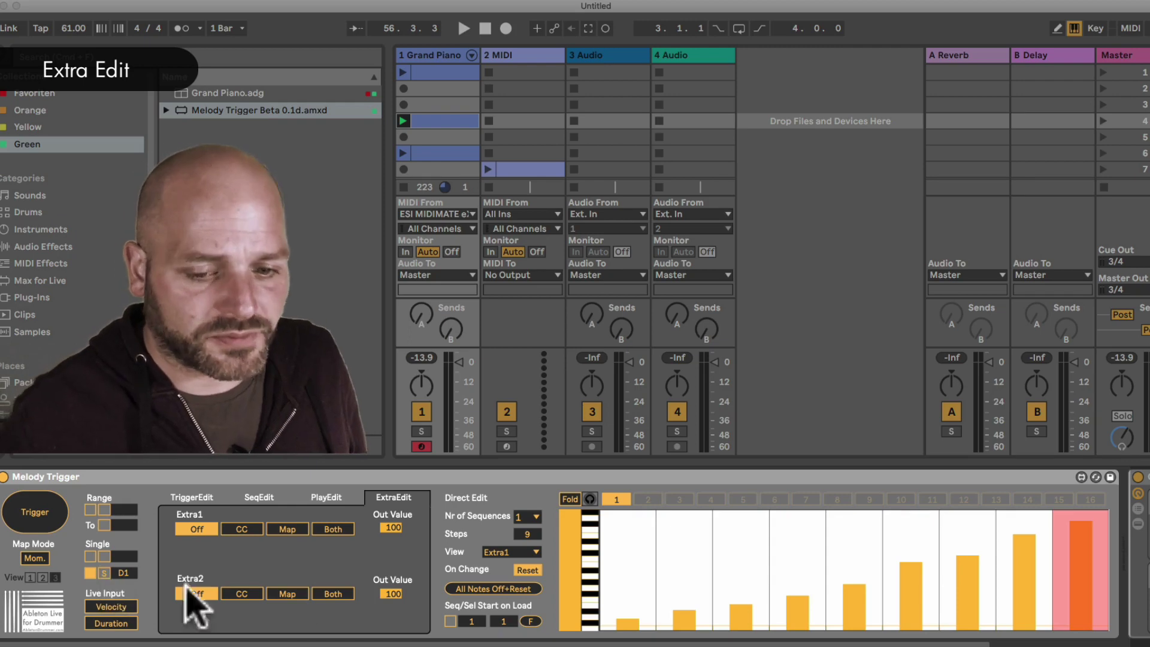
click(259, 497)
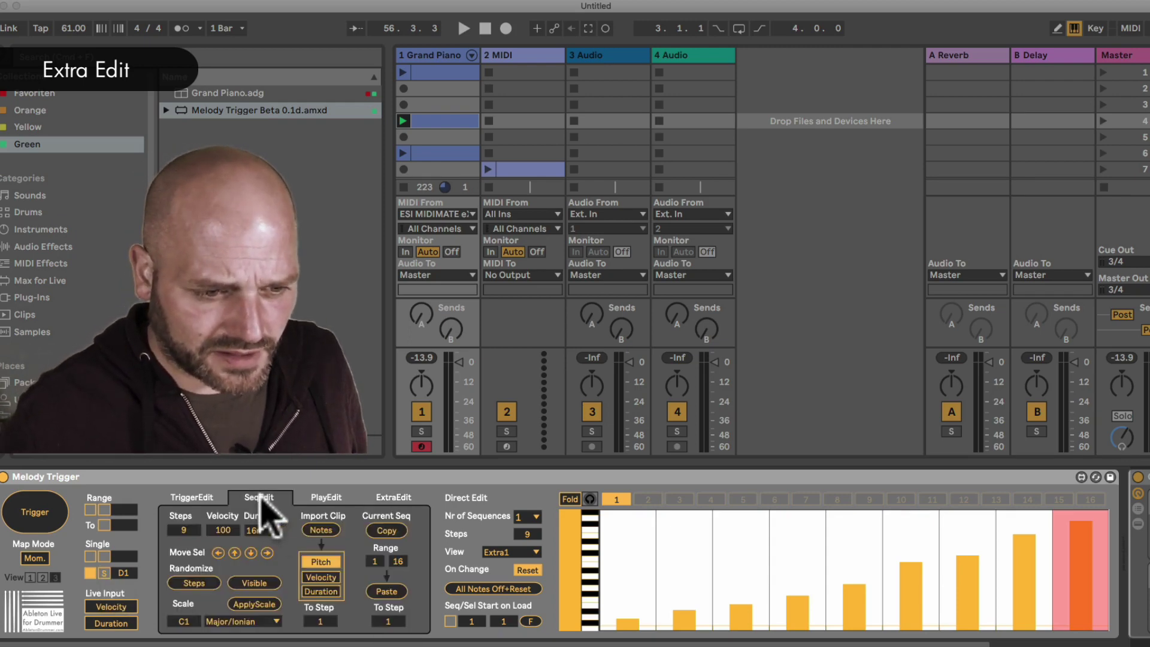
click(198, 582)
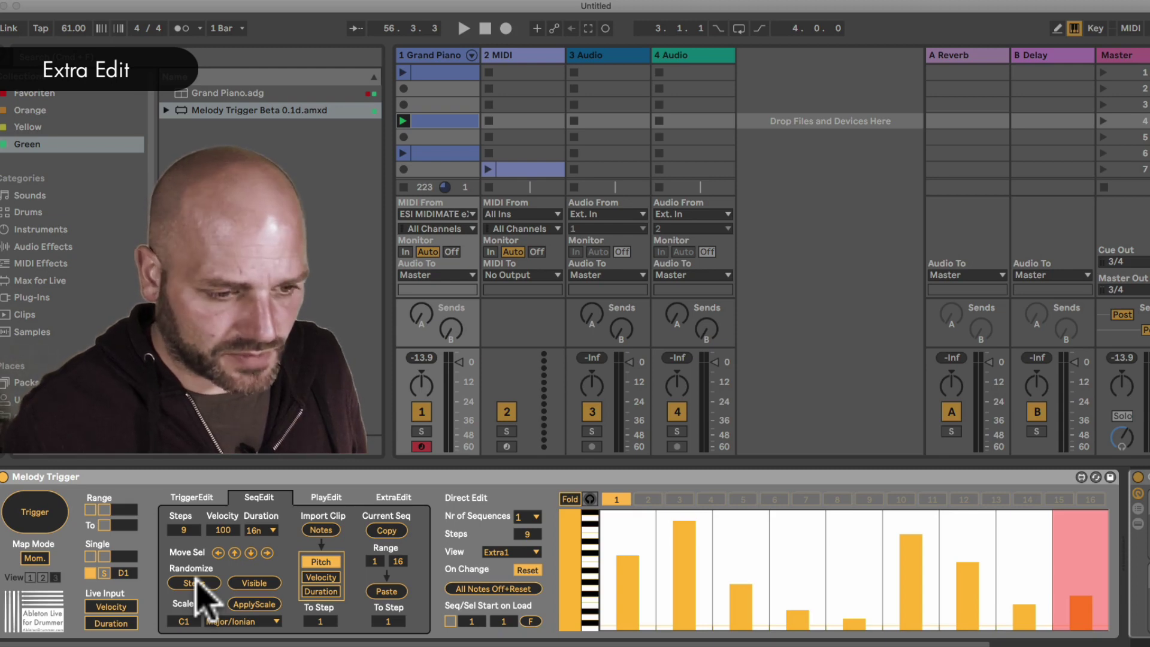
Redraw the Extra1 values as a rising ramp and apply the C1 Major/Ionian scale to the sequence.
mouse_move(626, 611)
mouse_down()
mouse_move(620, 629)
mouse_move(1102, 542)
mouse_move(1022, 518)
mouse_move(659, 616)
mouse_move(617, 611)
mouse_up()
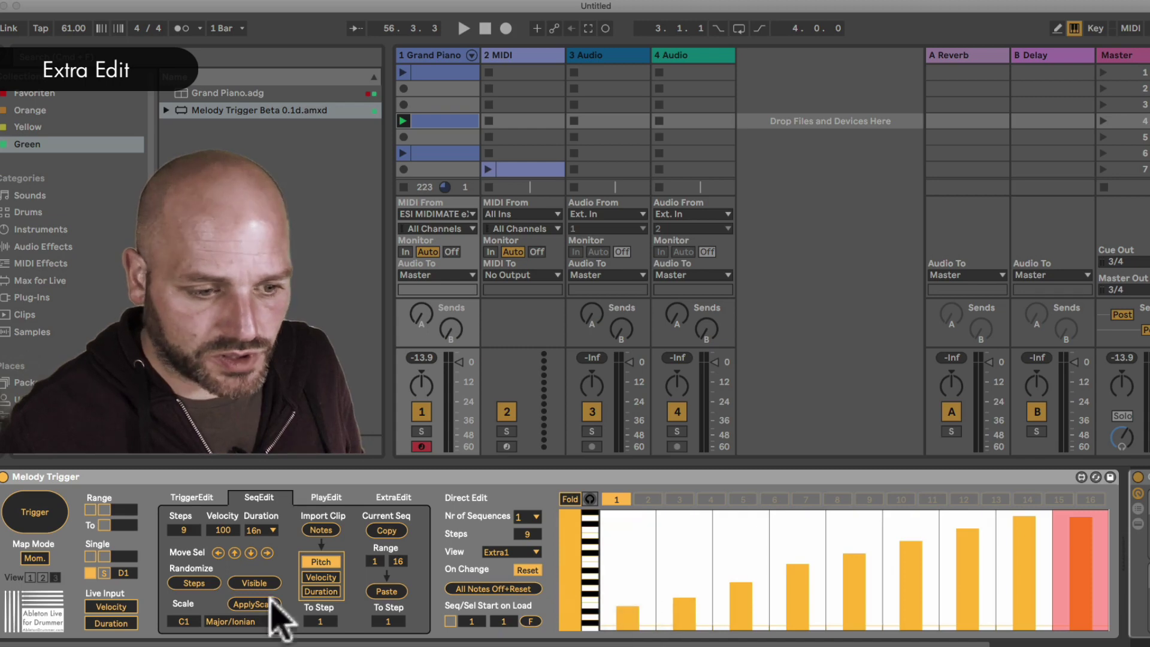
click(254, 603)
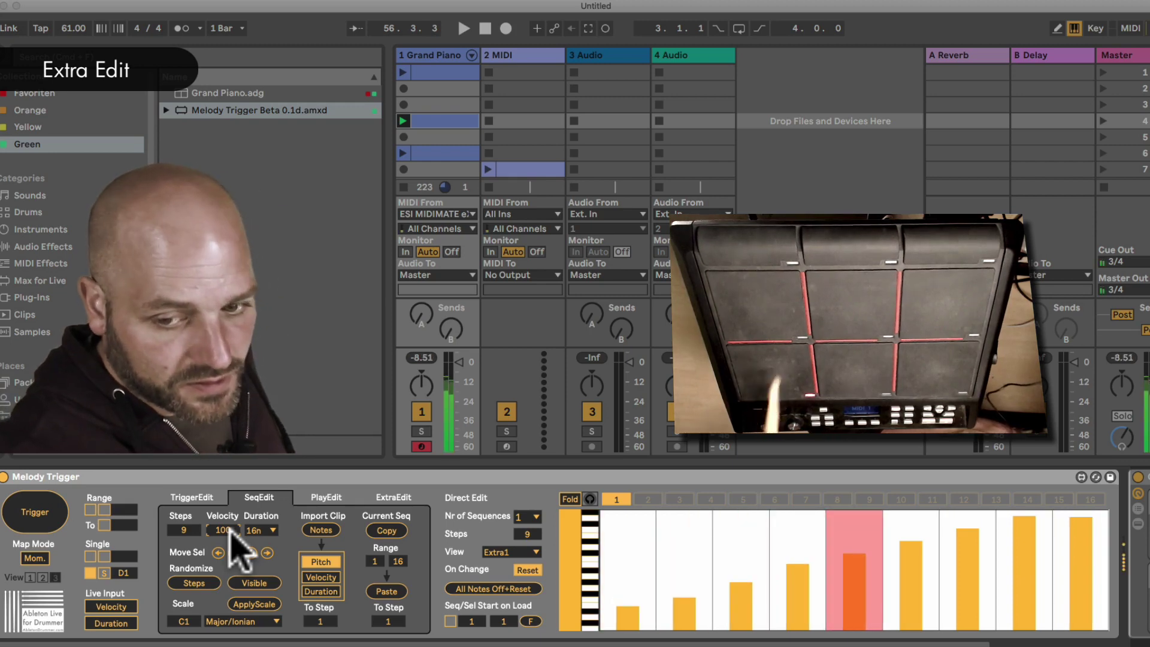
Show the sequence in the Pitch view and fold the display to the notes in use.
click(496, 551)
click(507, 574)
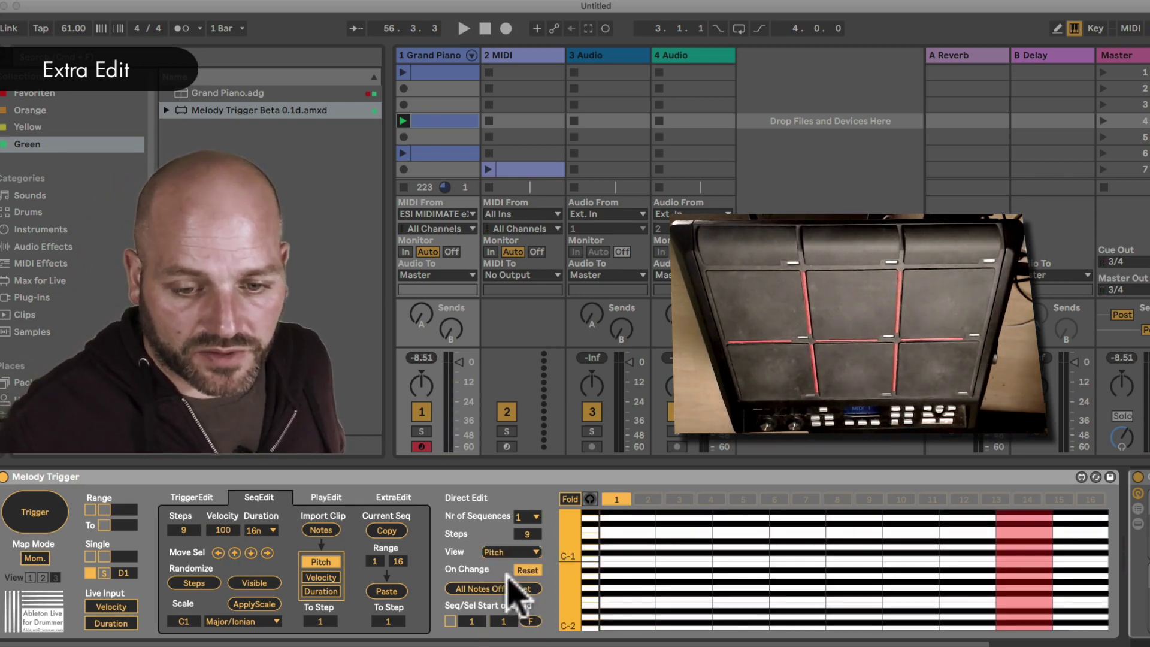
click(574, 500)
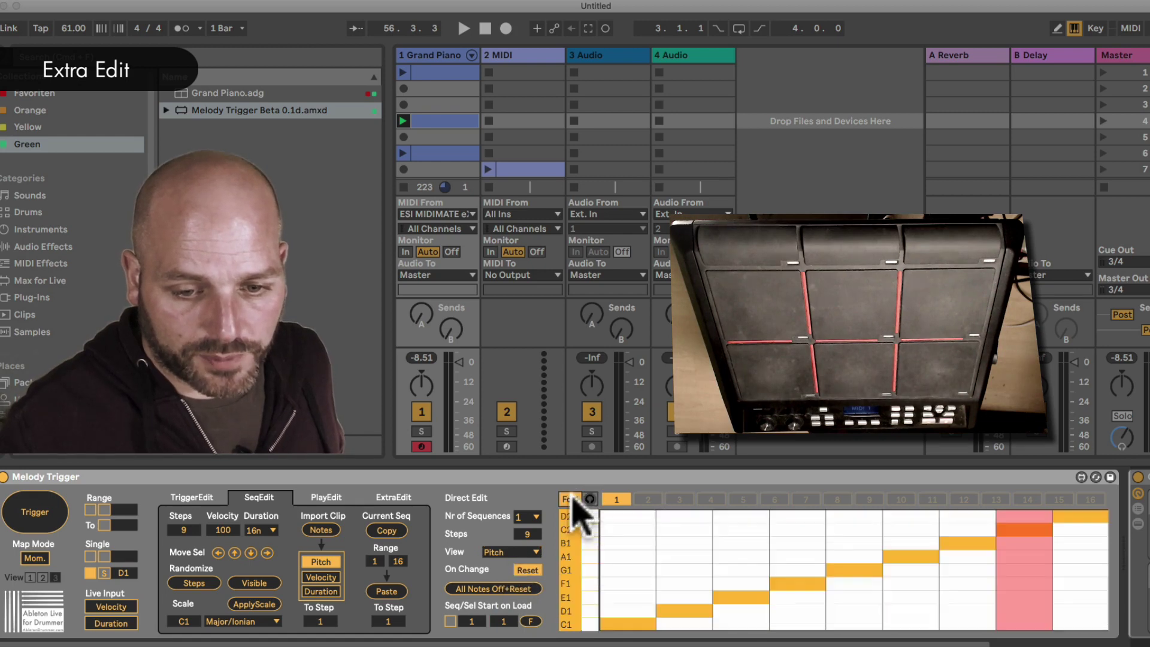
Return the step display to Extra1 and set the number of steps to 8.
click(503, 552)
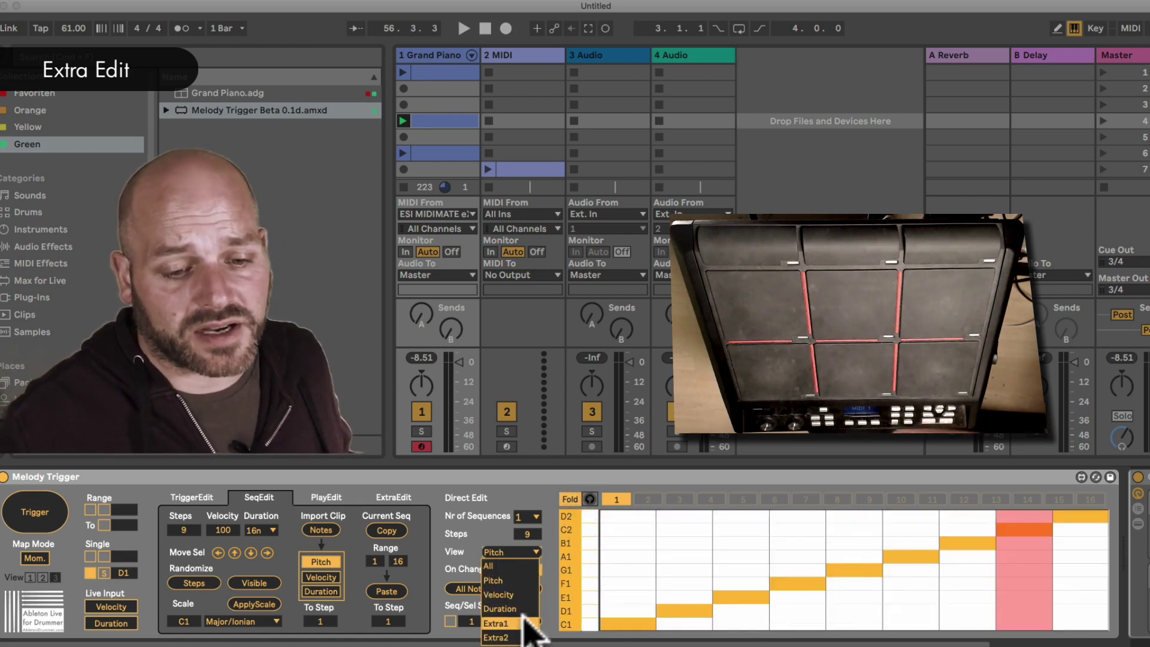
click(524, 623)
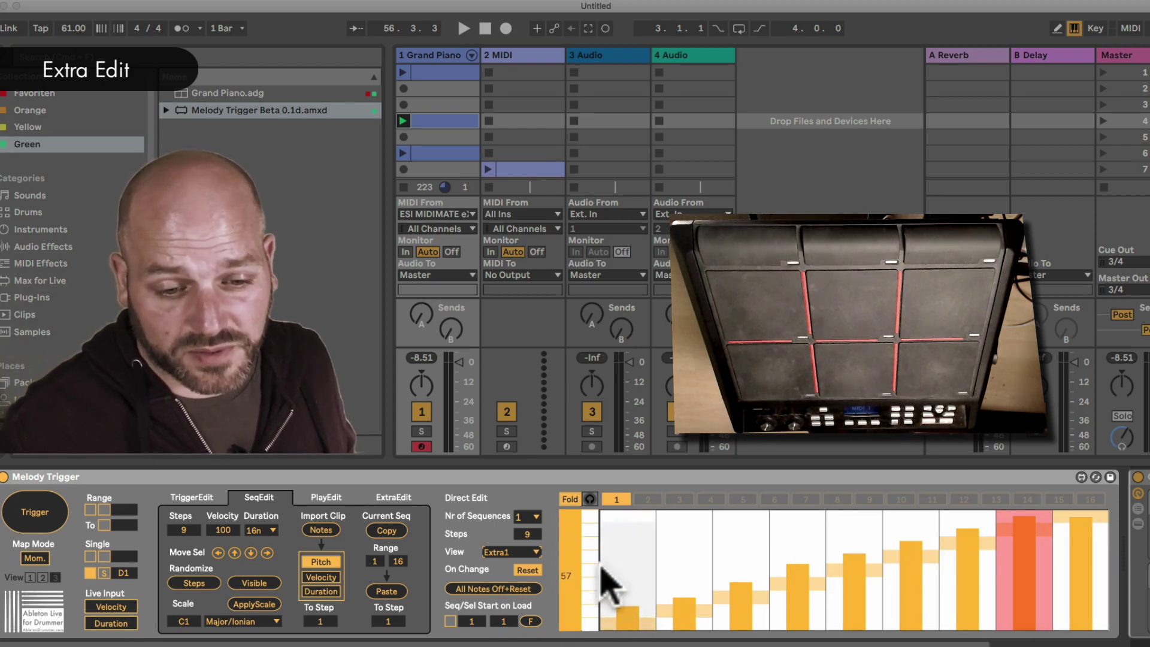
drag(527, 532, 527, 538)
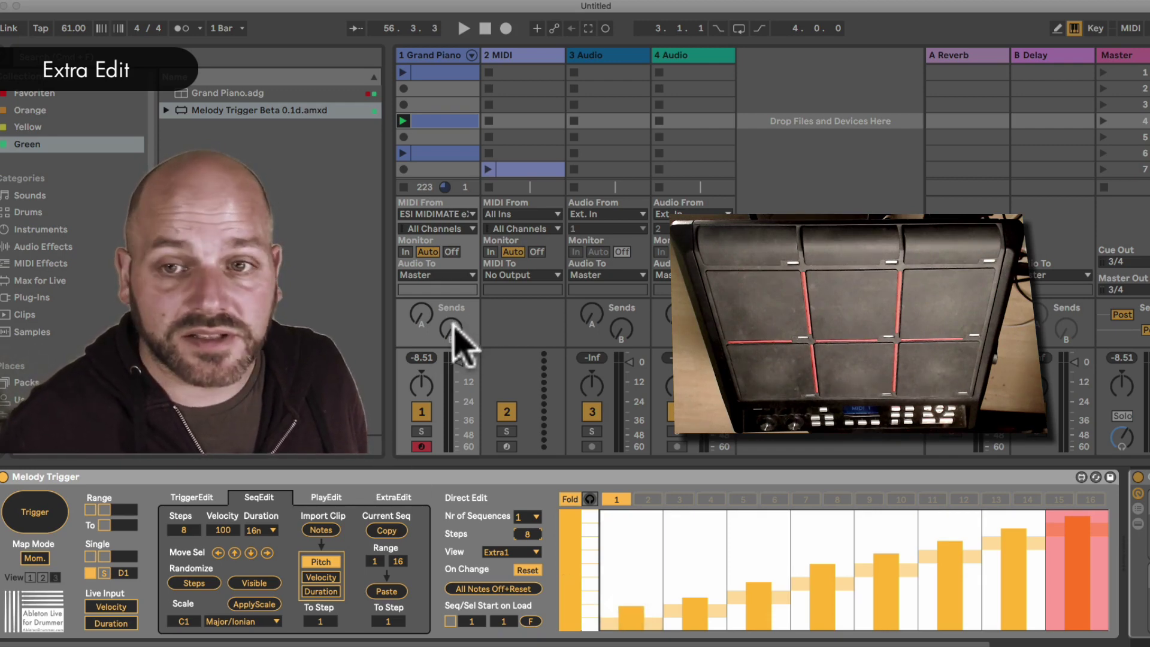
In ExtraEdit, try CC and Map for Extra1, set it to Both and map it to the Grand Piano track's send B.
click(329, 497)
click(394, 499)
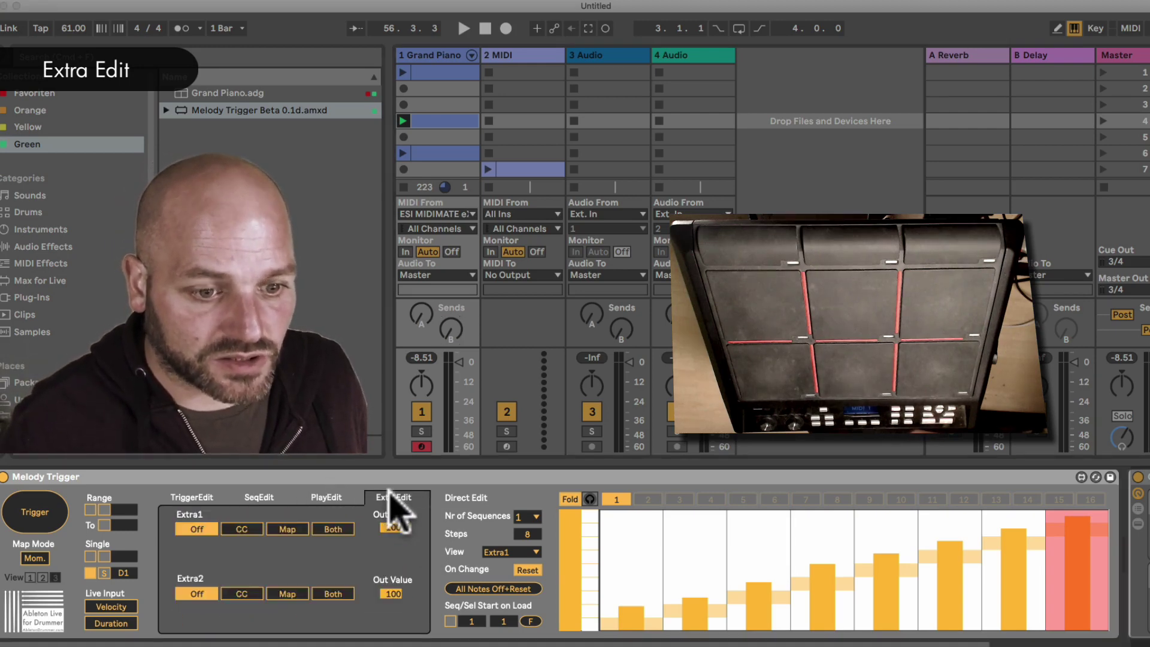
click(242, 529)
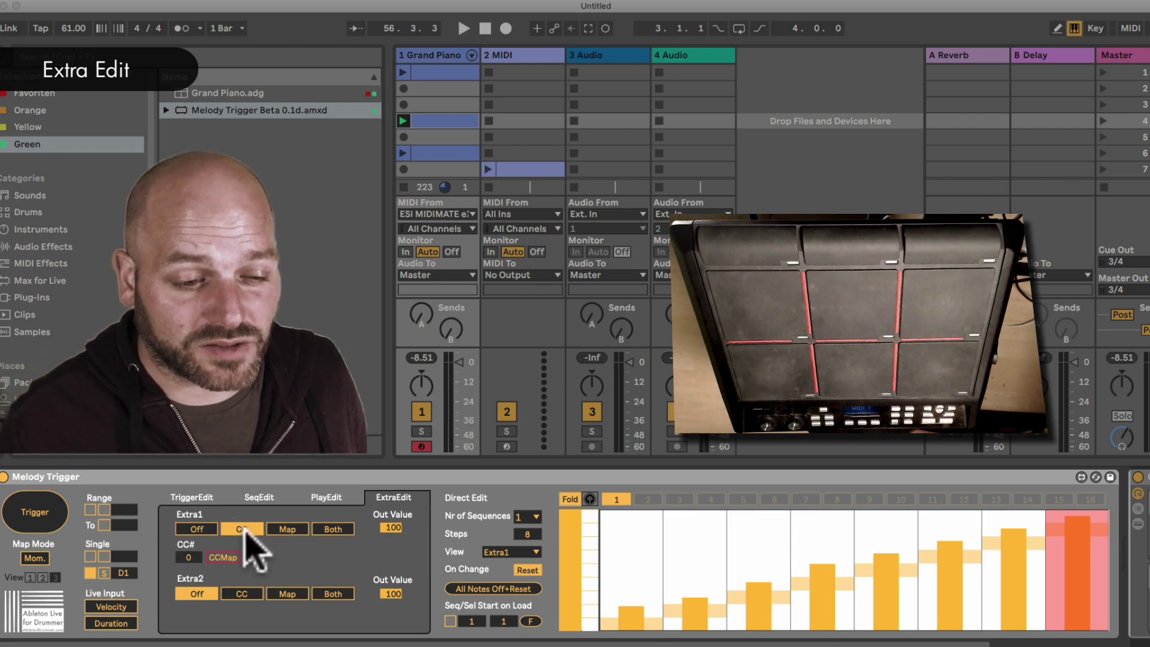
click(287, 529)
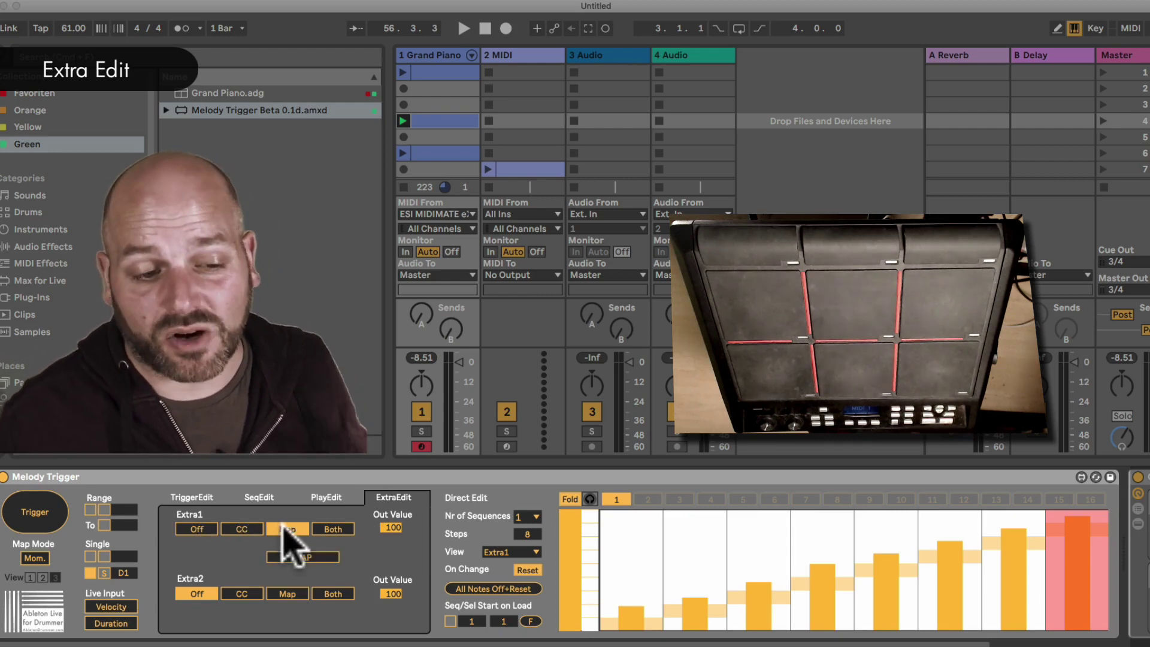
click(331, 529)
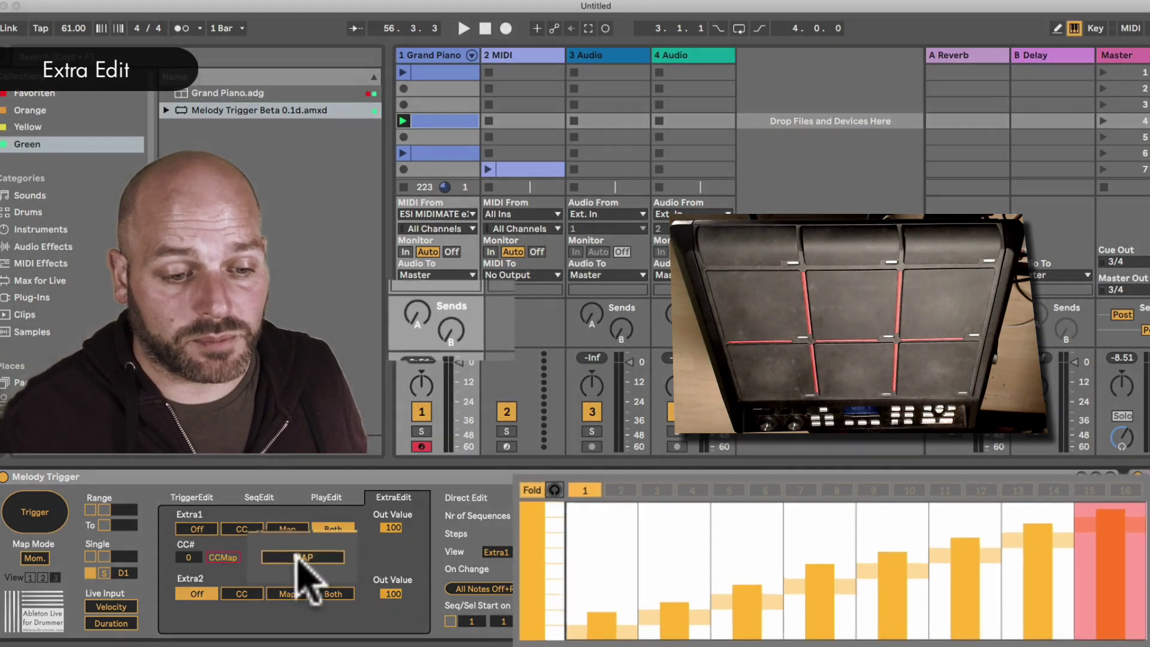
click(303, 557)
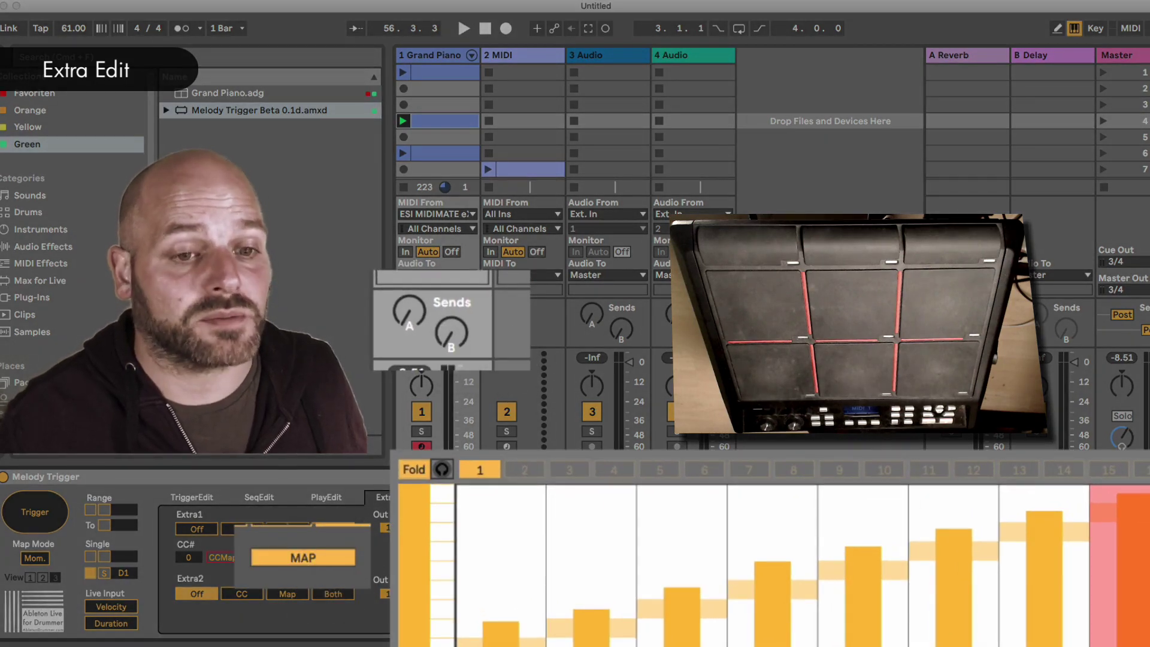
click(452, 332)
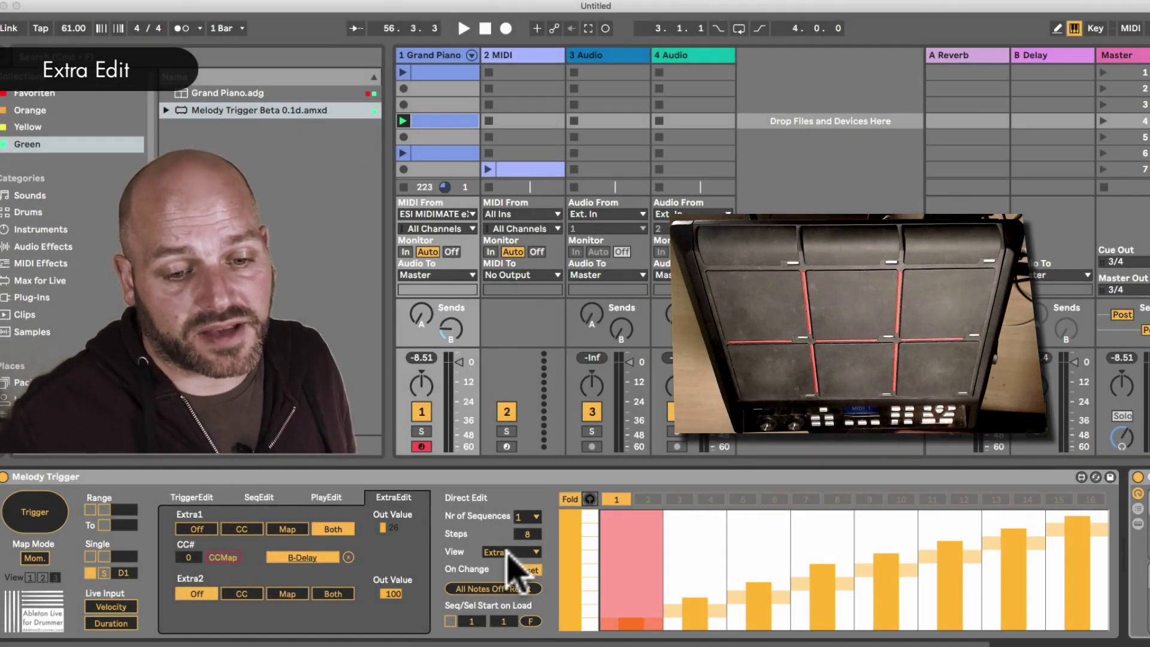
Draw a curve in the Extra2 view that falls from maximum to near zero across the 8 steps.
click(508, 552)
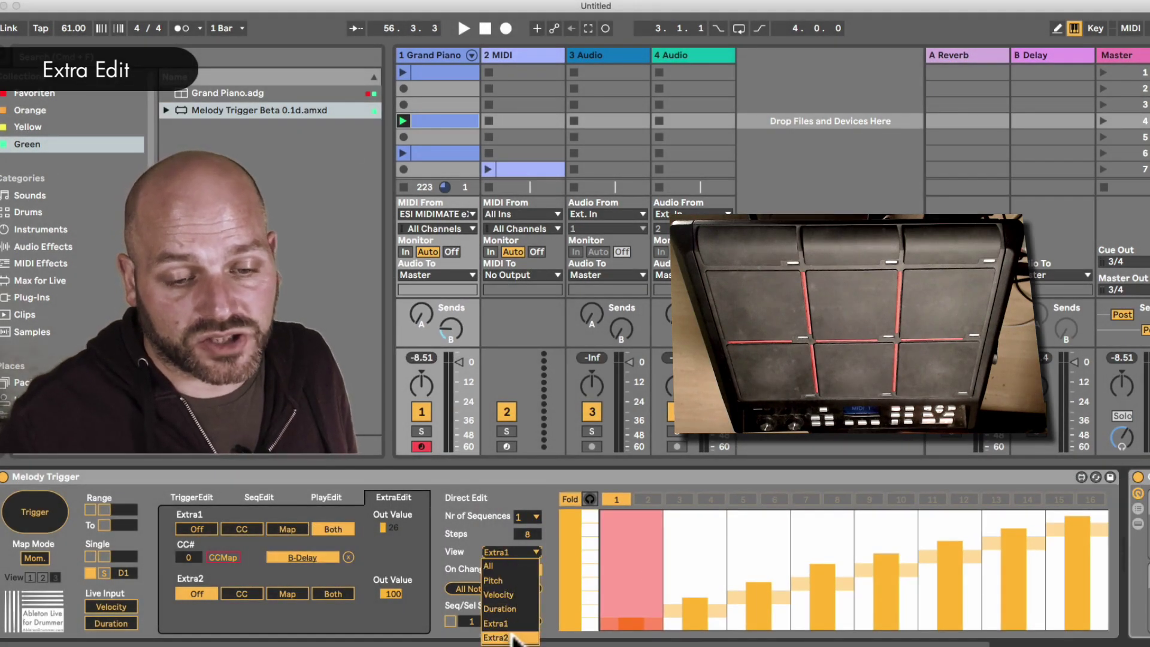
click(516, 632)
mouse_move(635, 551)
mouse_down()
mouse_move(853, 569)
mouse_move(937, 547)
mouse_move(629, 616)
mouse_move(626, 482)
mouse_move(1066, 620)
mouse_move(1082, 638)
mouse_up()
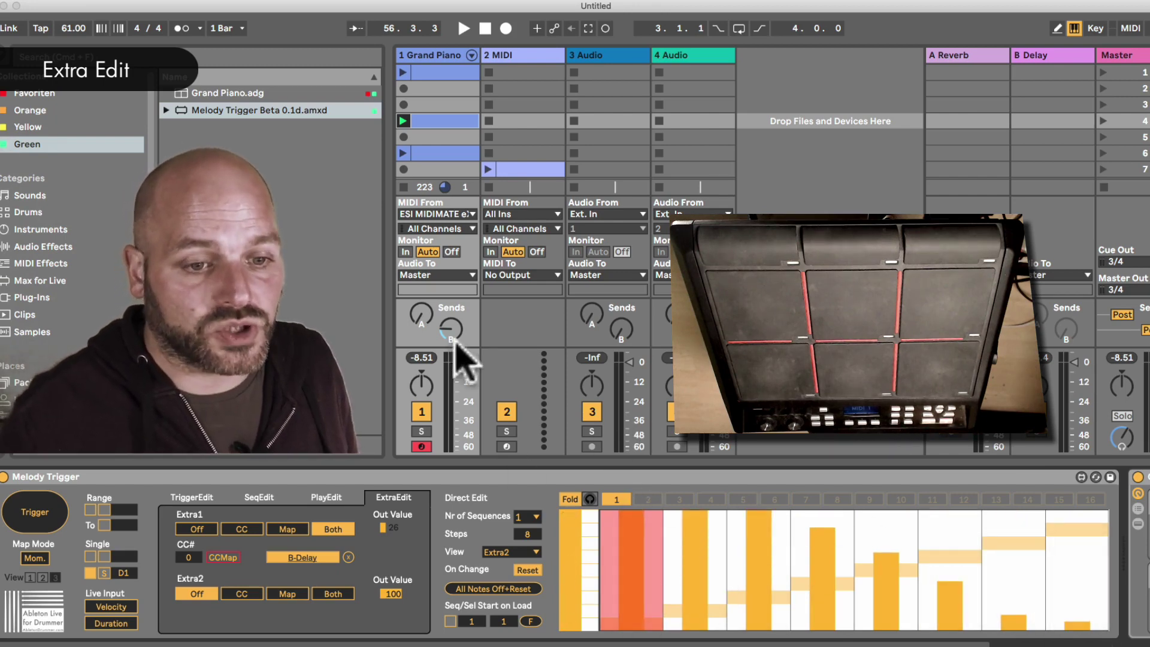
Set the Extra2 output to Map and map it to the Grand Piano track's send A.
click(288, 593)
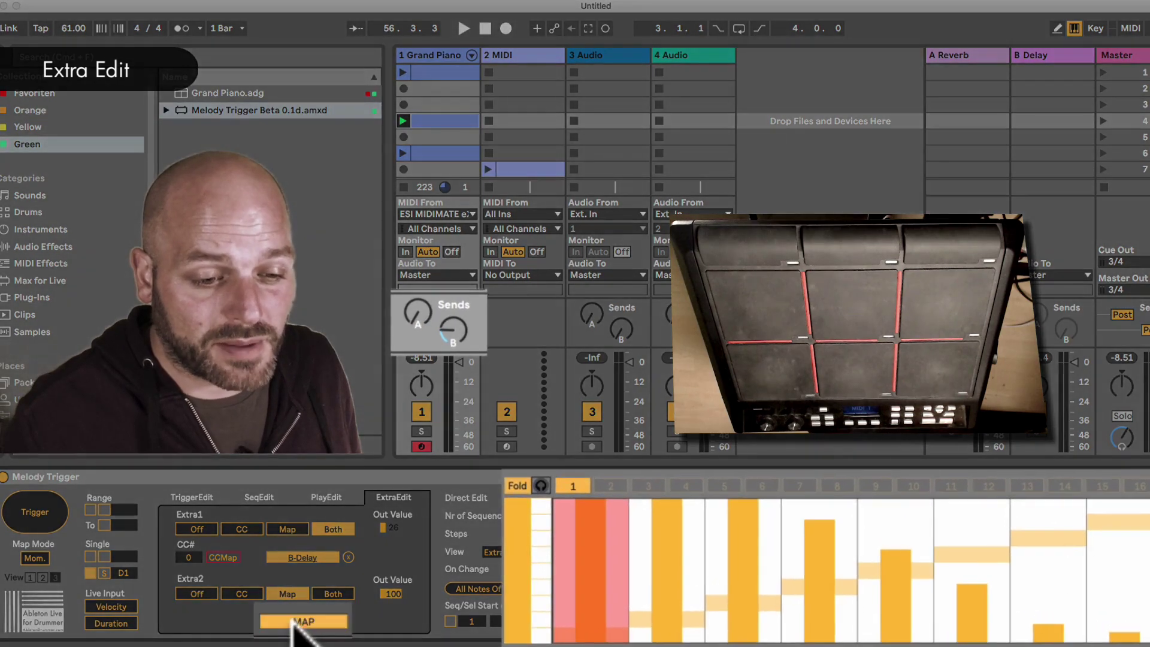
click(296, 622)
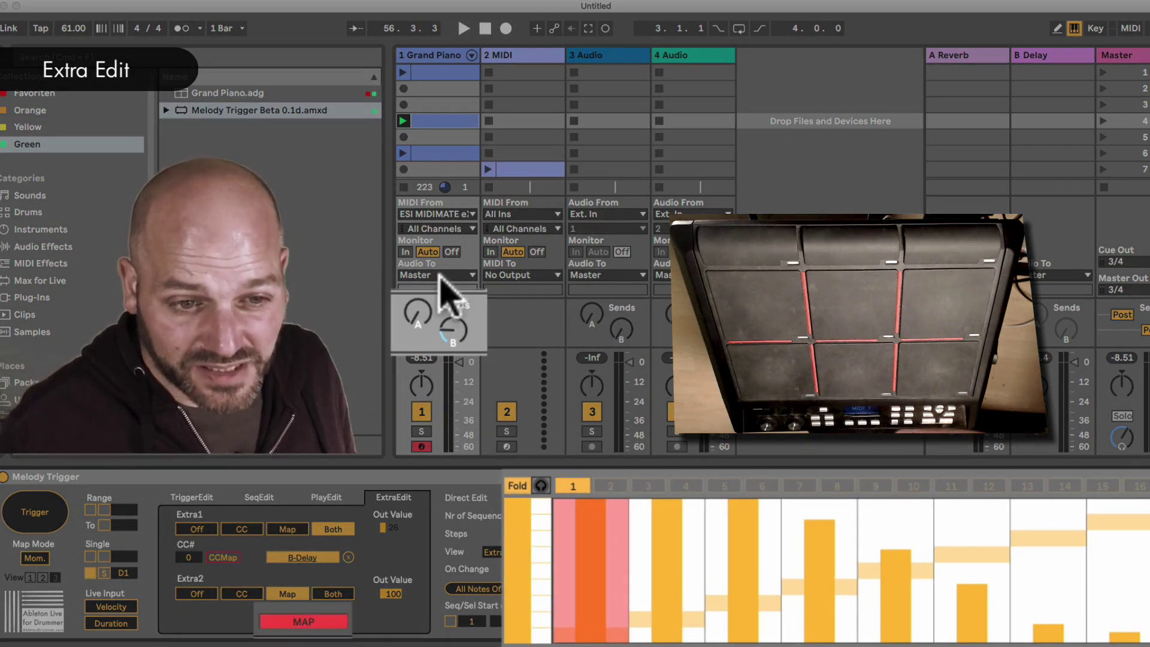
click(419, 313)
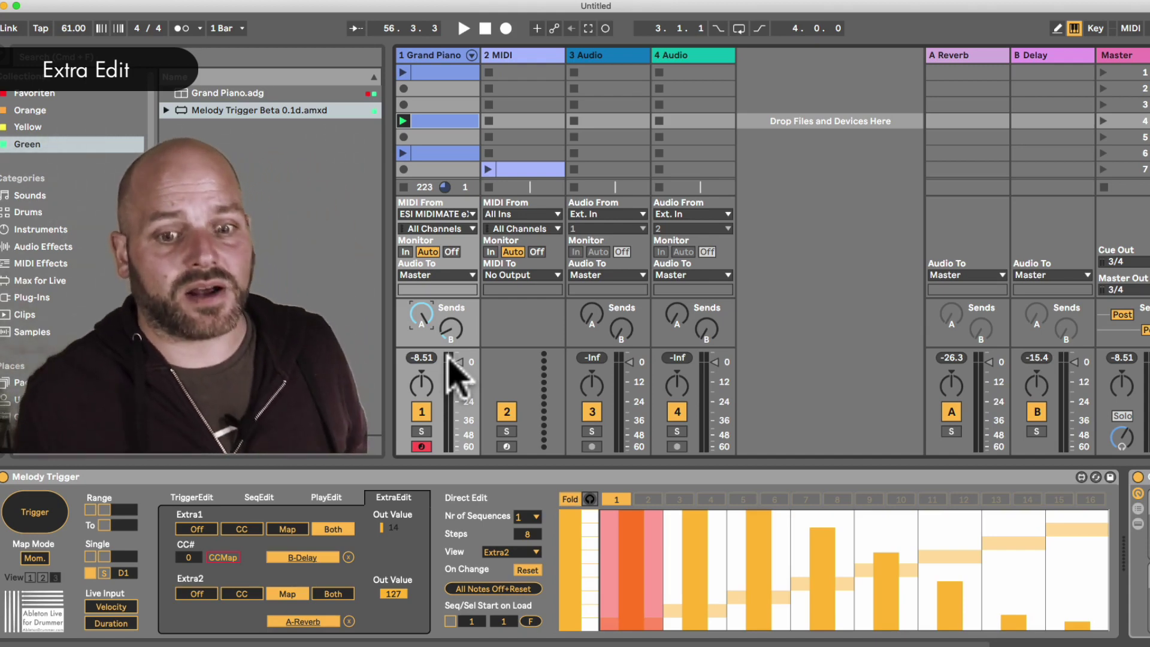
Raise the last Extra2 step to maximum and pull all the other steps down to zero.
click(1072, 512)
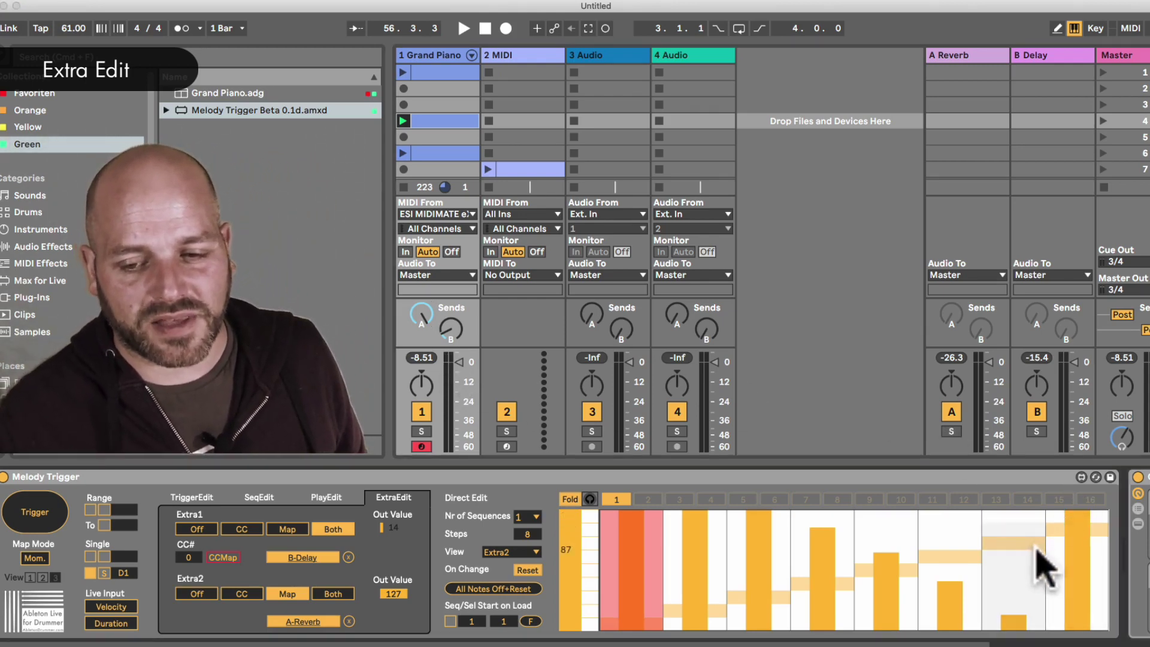
mouse_move(1045, 569)
mouse_down()
mouse_move(935, 641)
mouse_move(629, 641)
mouse_up()
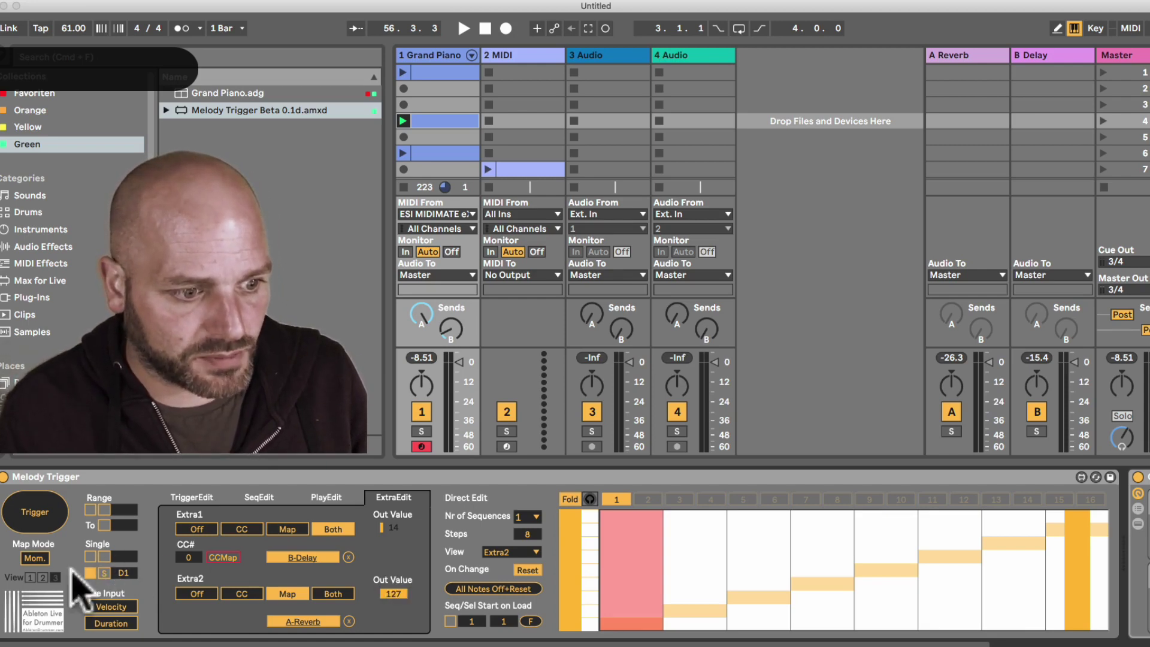
Compare the device's view sizes 1, 2 and 3, ending on compact view 1.
click(30, 578)
click(31, 578)
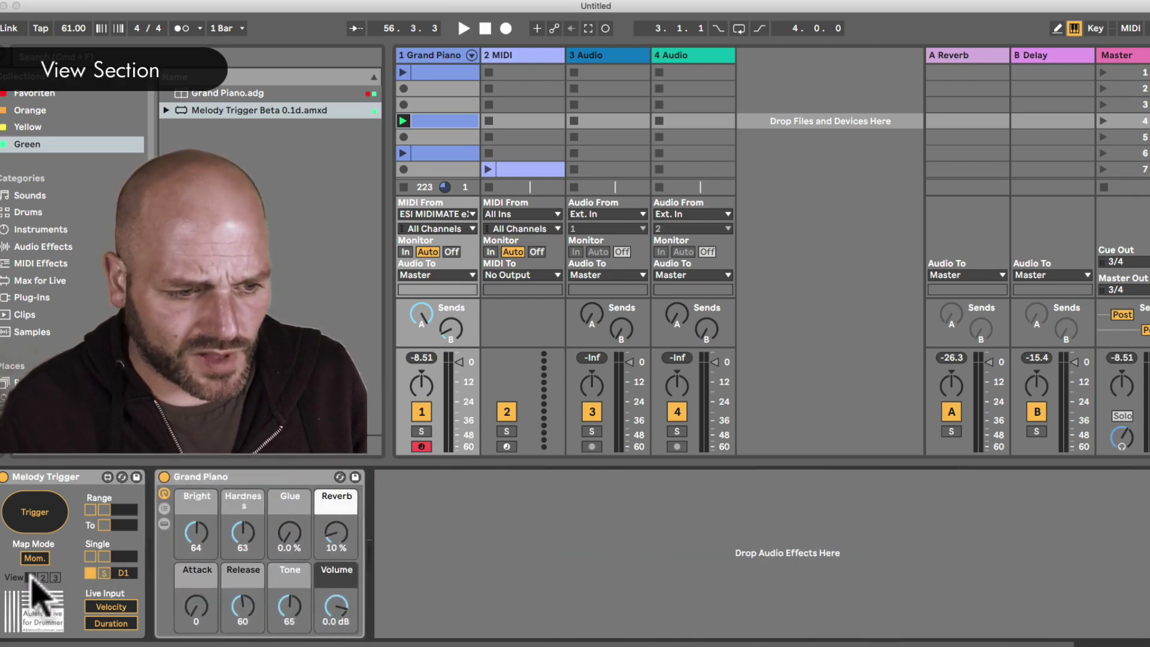
click(43, 578)
click(54, 577)
click(42, 578)
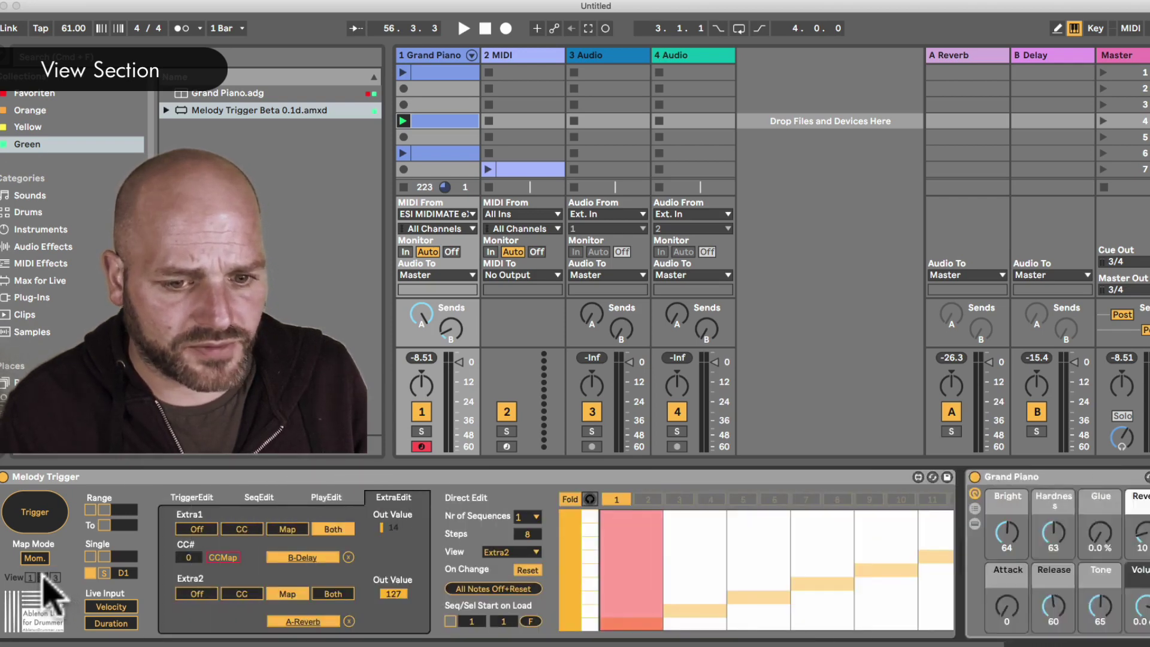
click(31, 577)
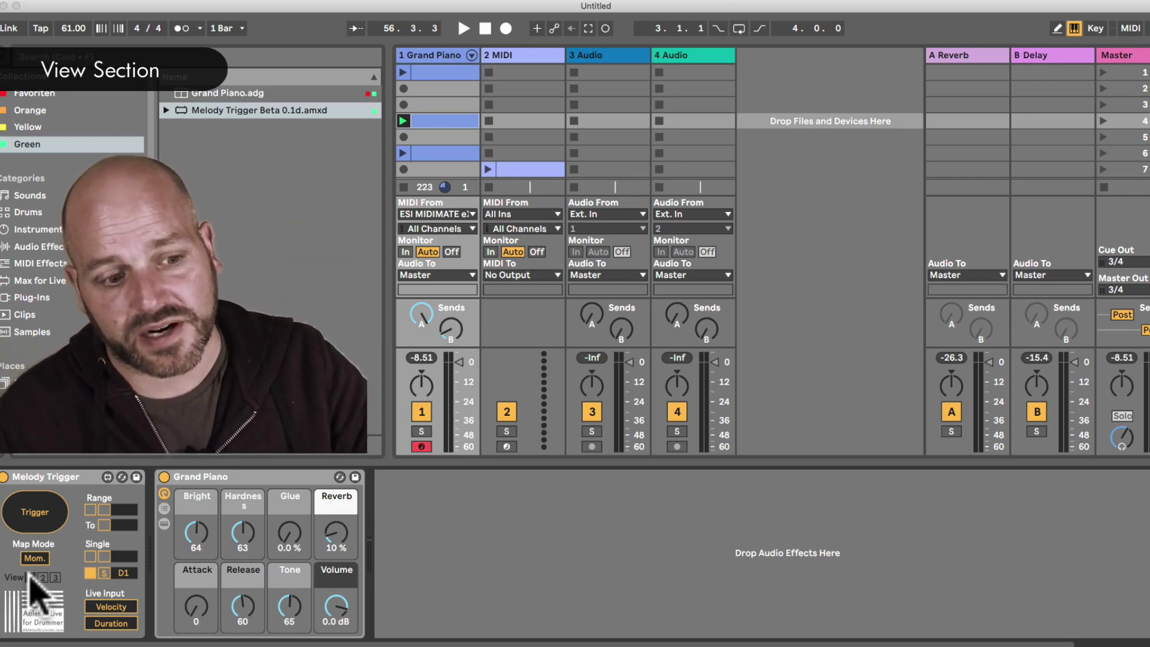
Show the Melody Trigger in view 3 and return it to view 1, and look briefly at the clip's notes before returning to the devices.
click(43, 577)
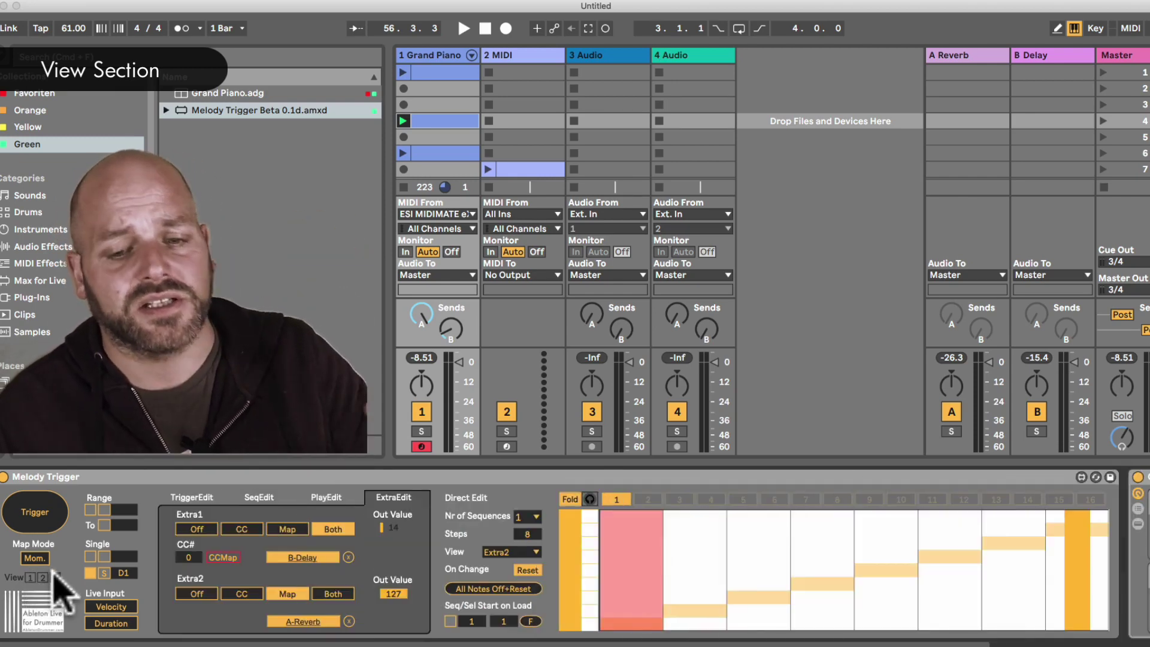
click(30, 577)
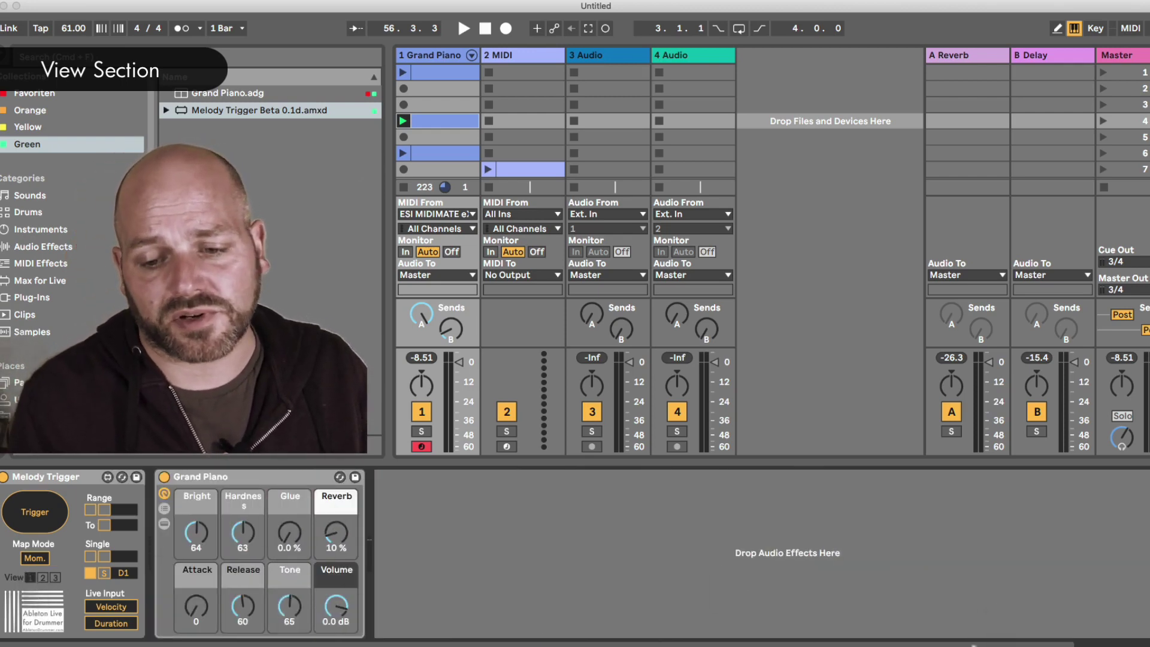
key(shift+Tab)
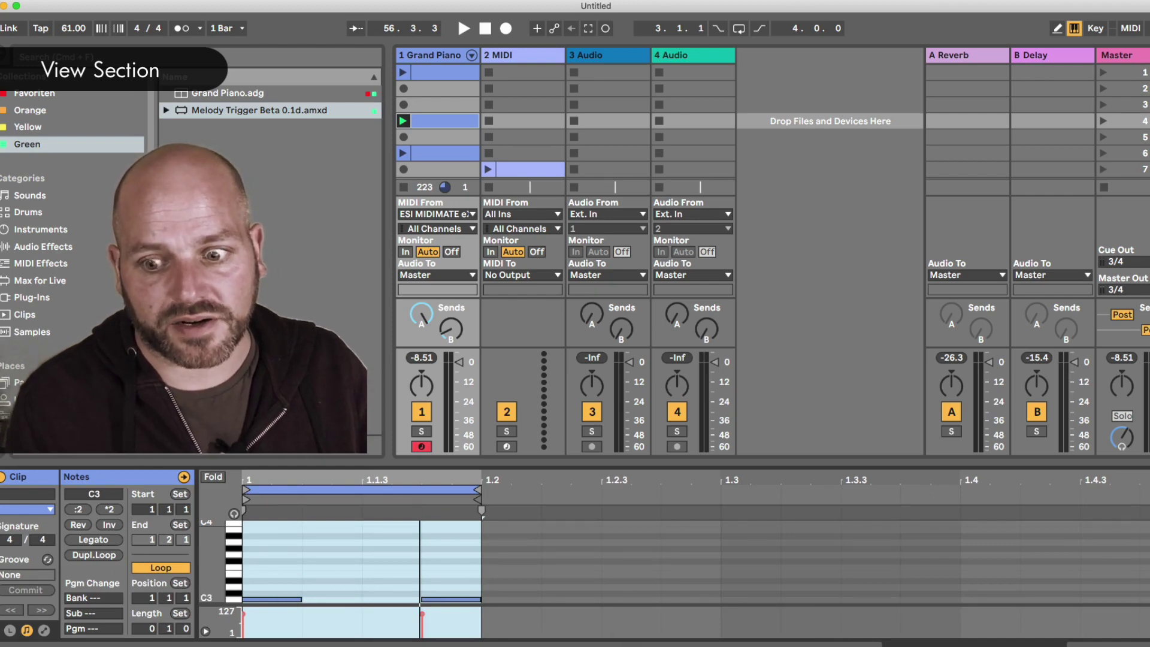
key(shift+Tab)
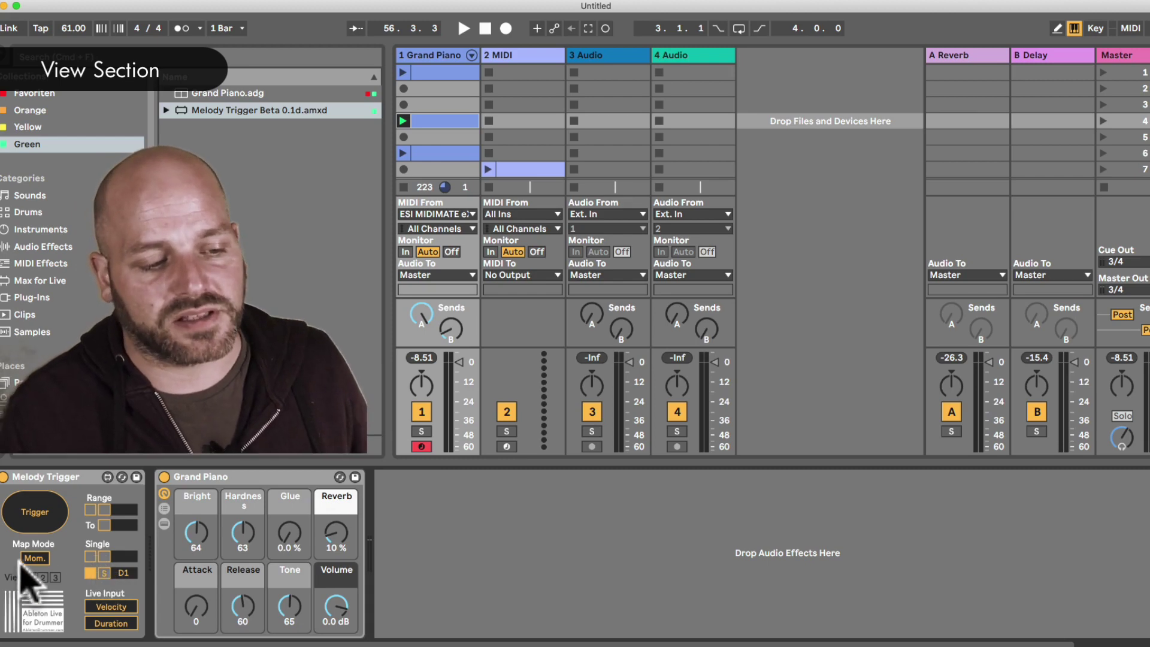
Expand the Melody Trigger to view 3, and fold the whole device down to its title bar and unfold it again.
click(42, 577)
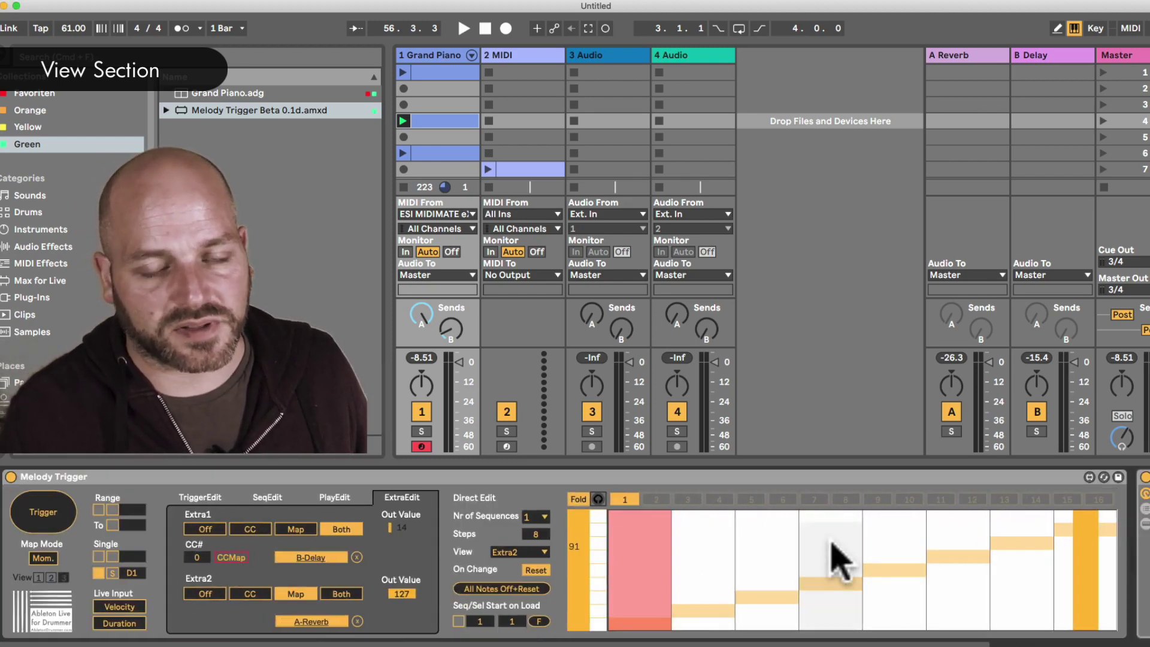
double_click(75, 479)
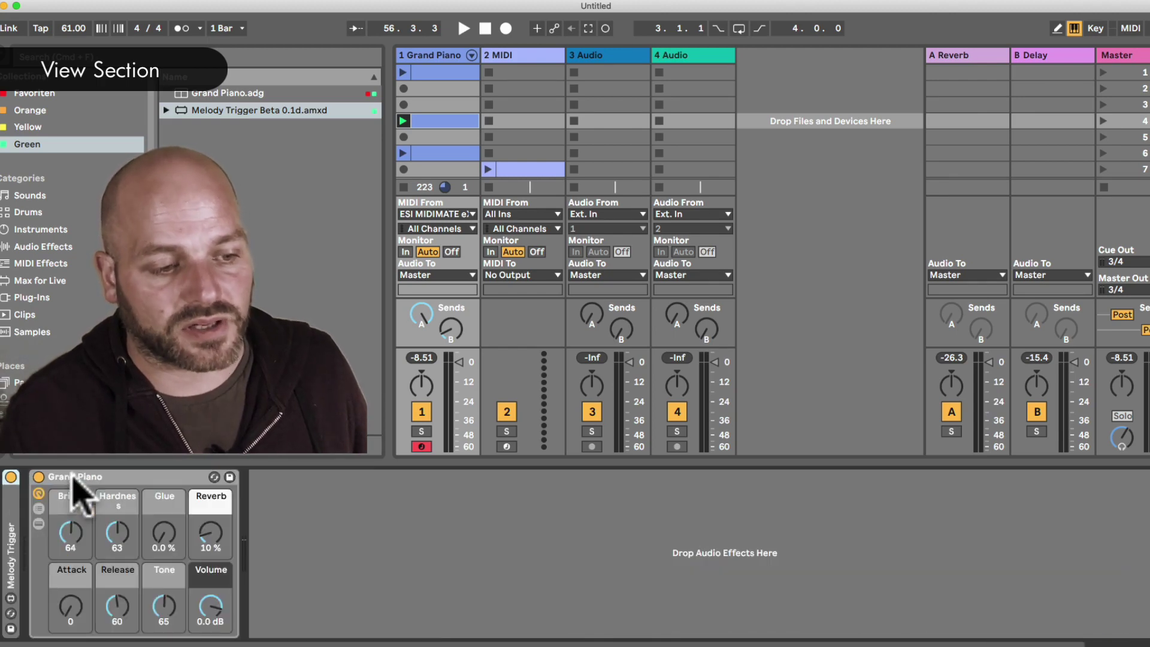
double_click(8, 526)
Switch the Melody Trigger between compact view 1 and the larger views 2 and 3, finishing on view 1.
click(52, 577)
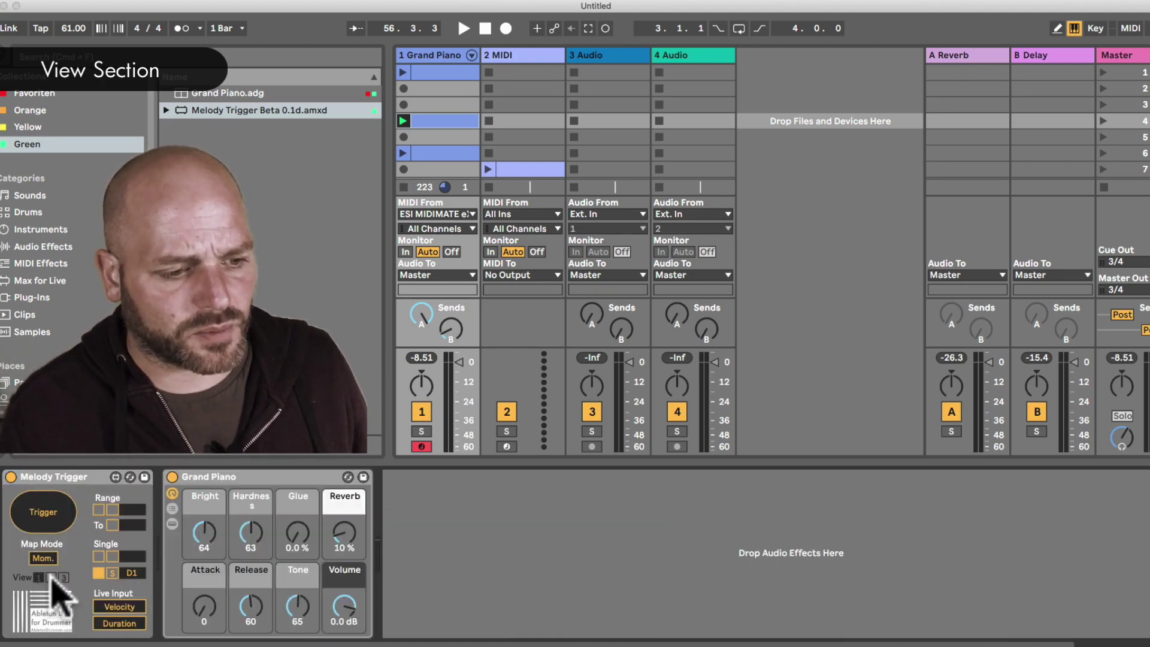
click(51, 577)
click(45, 576)
click(42, 577)
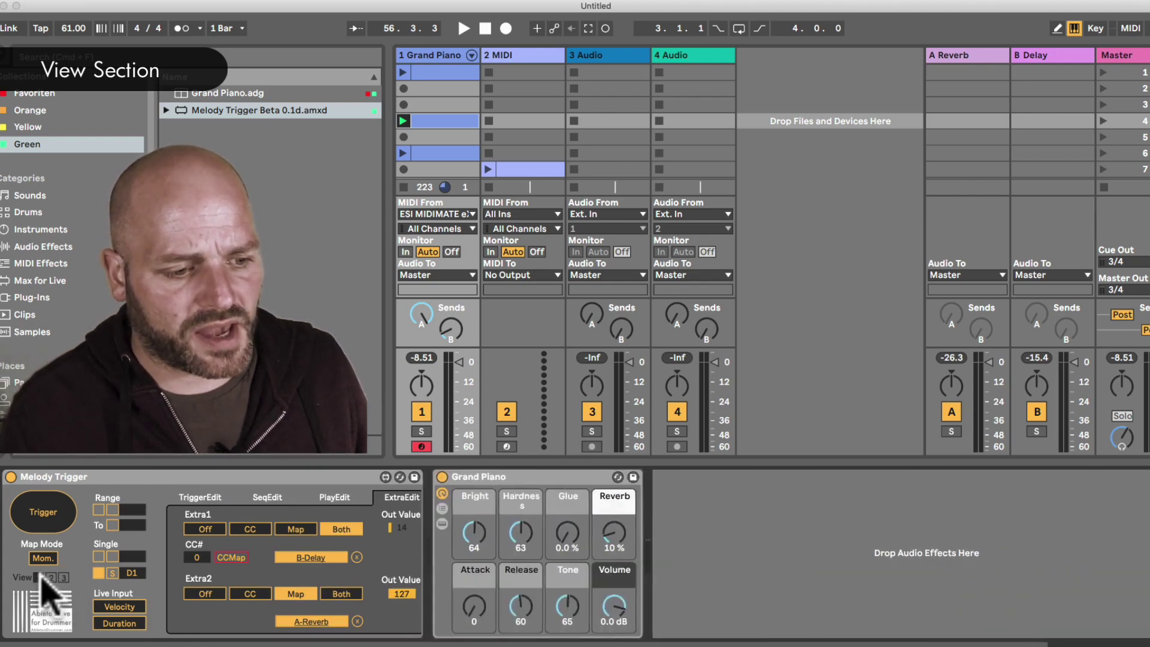
click(42, 577)
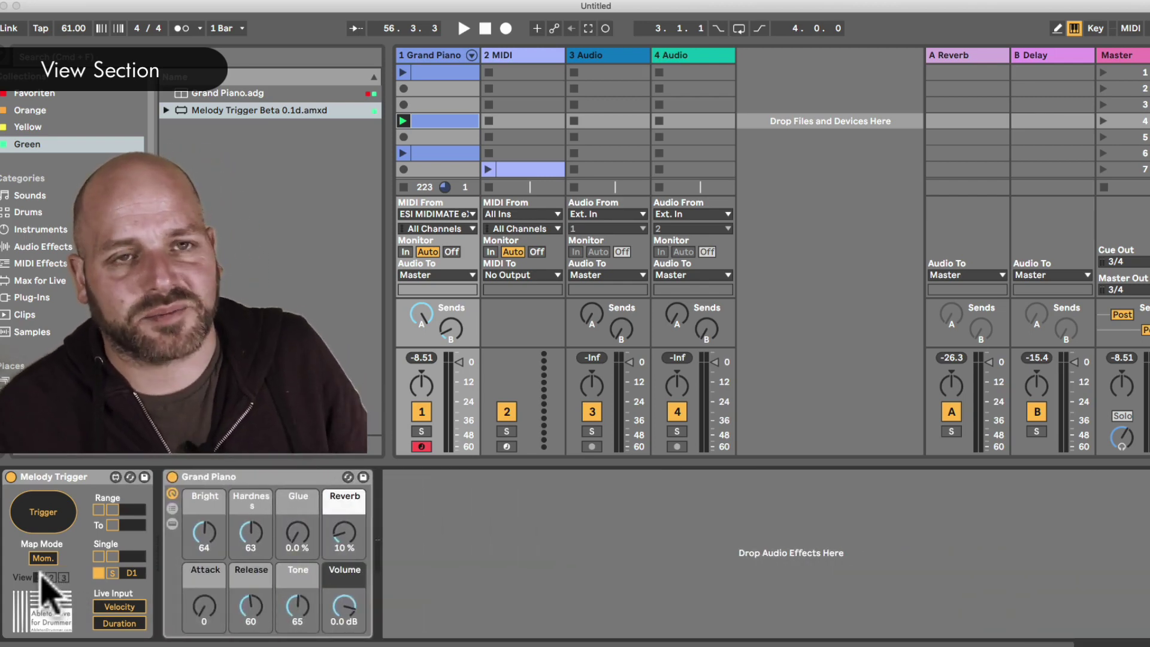
click(52, 577)
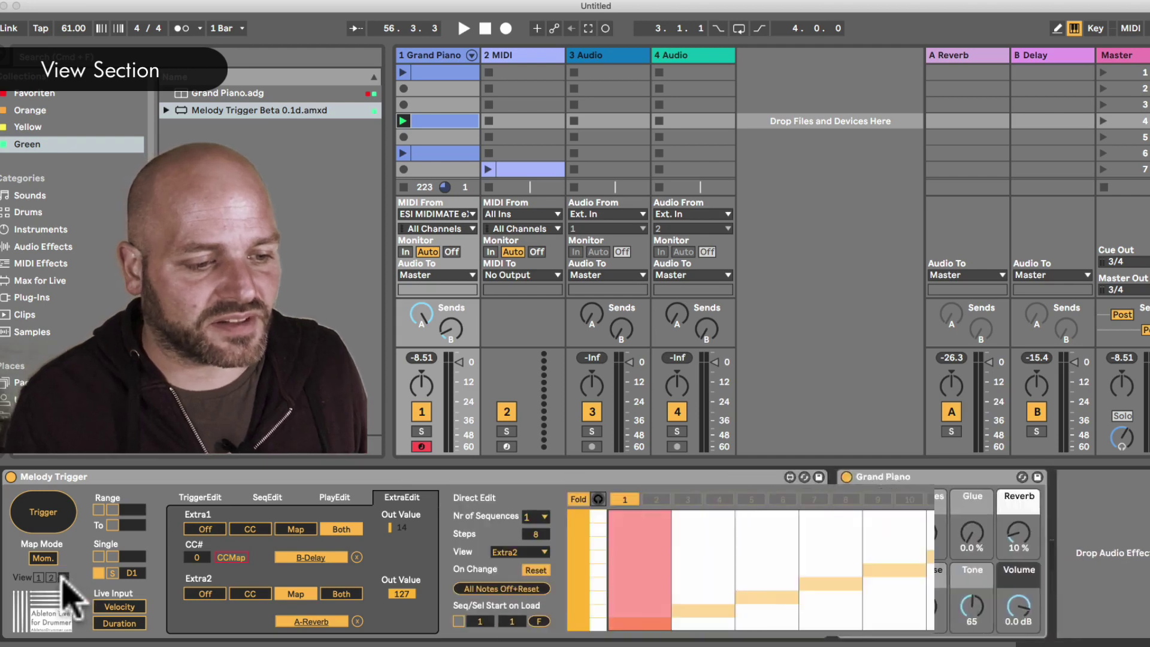
click(40, 577)
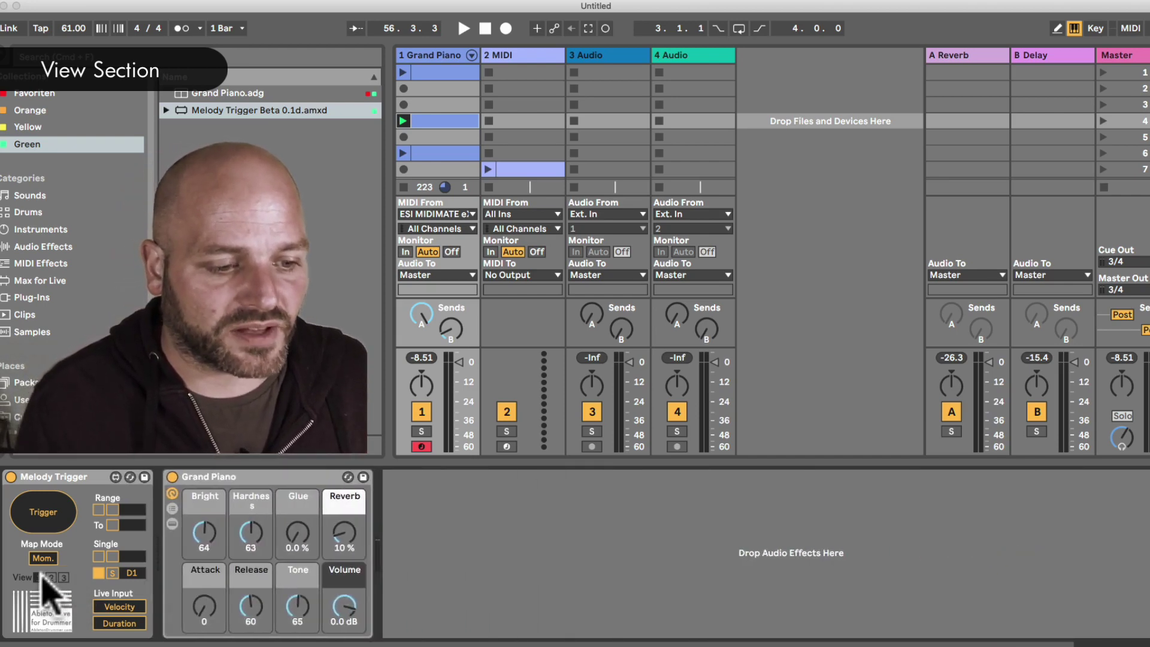